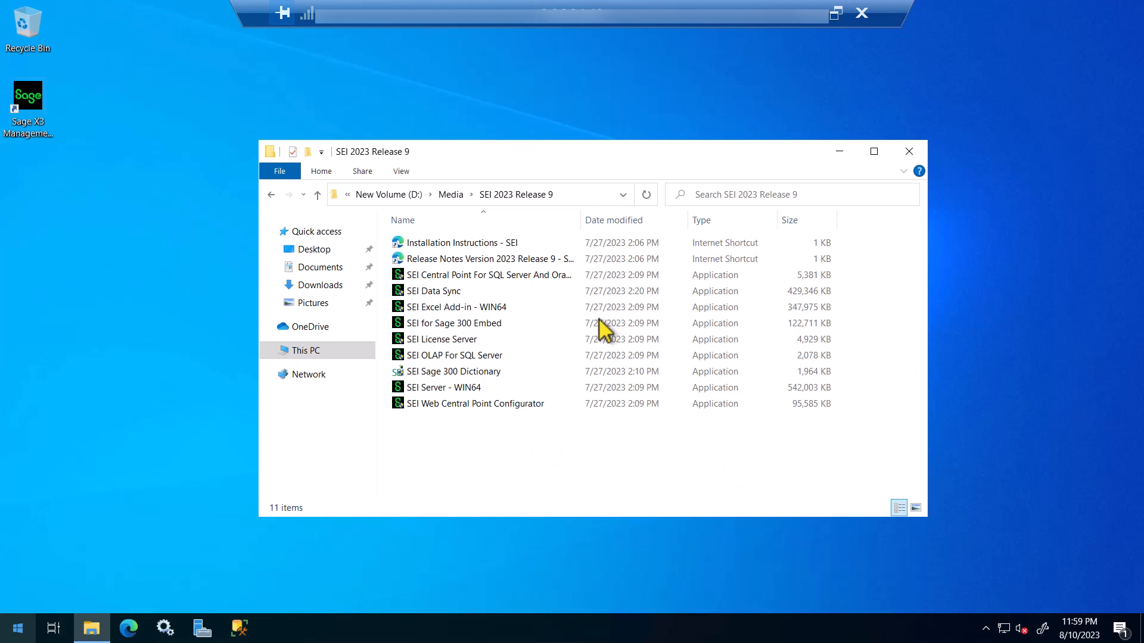
Step: Launch the SEI License Server installer from the SEI 2023 Release 9 folder and approve the UAC prompt
left_click(433, 340)
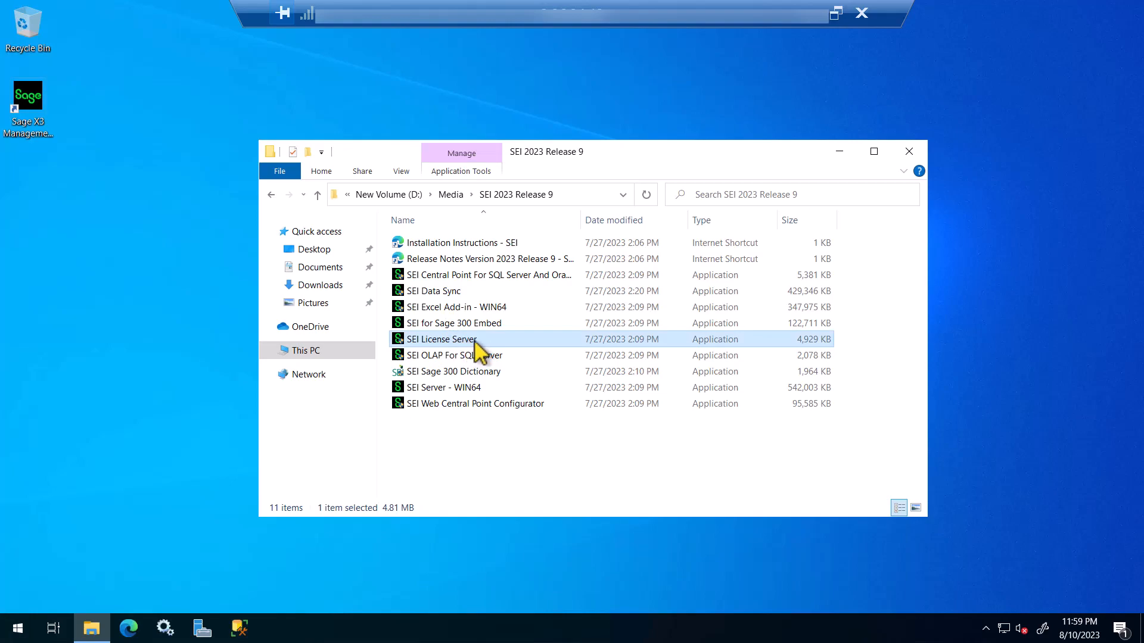
double_click(475, 342)
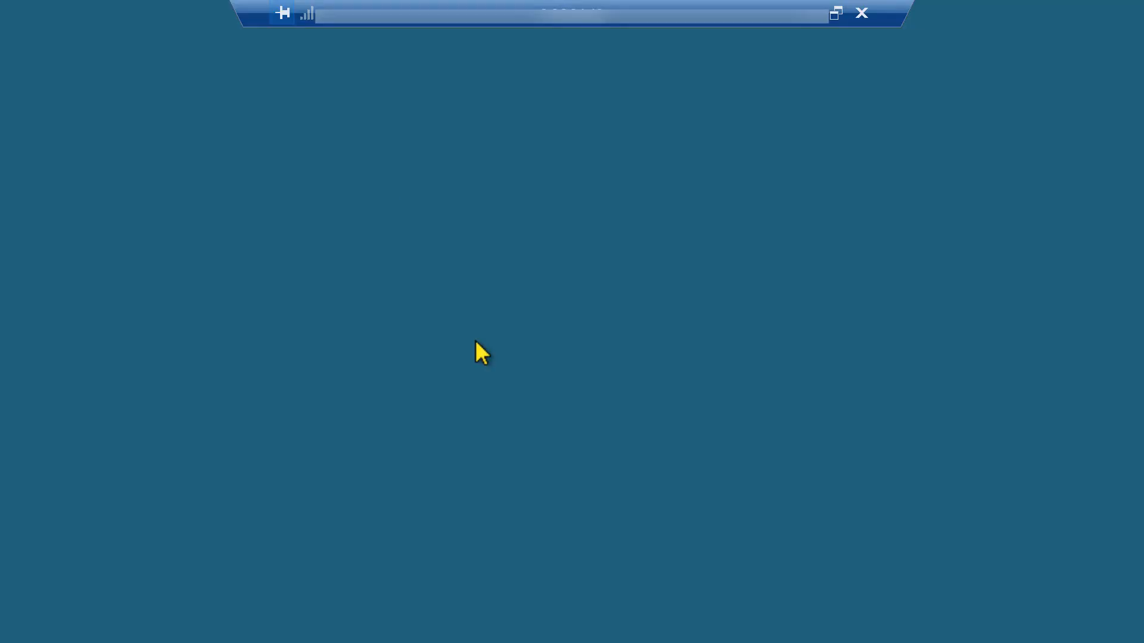
left_click(499, 415)
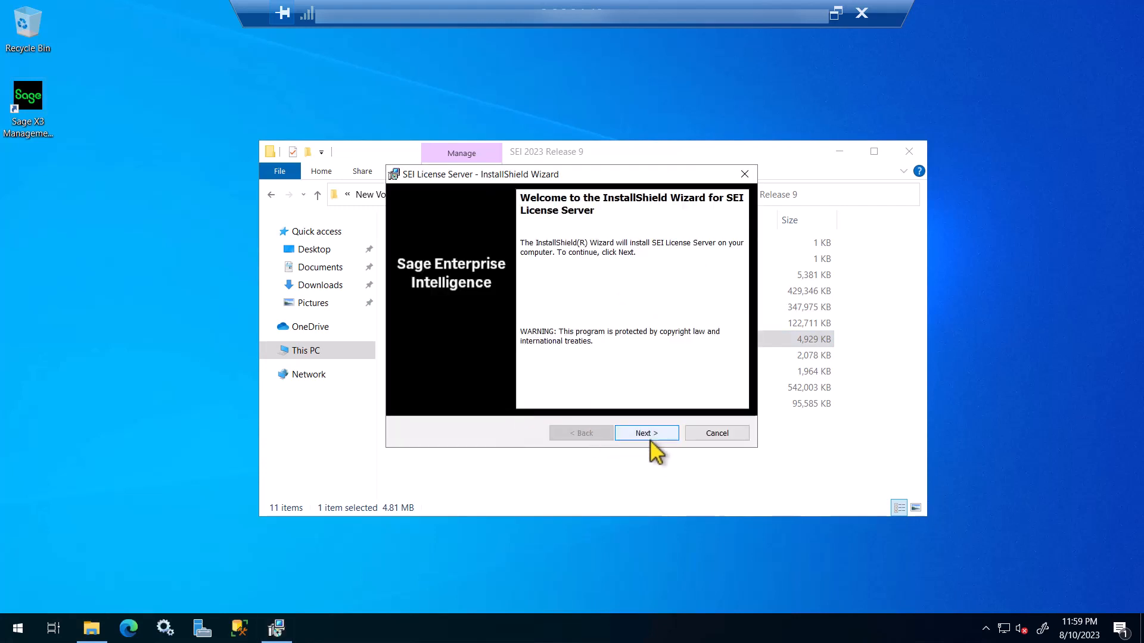
Step: Accept the License Server license terms and keep SQL Server as the database type
left_click(649, 437)
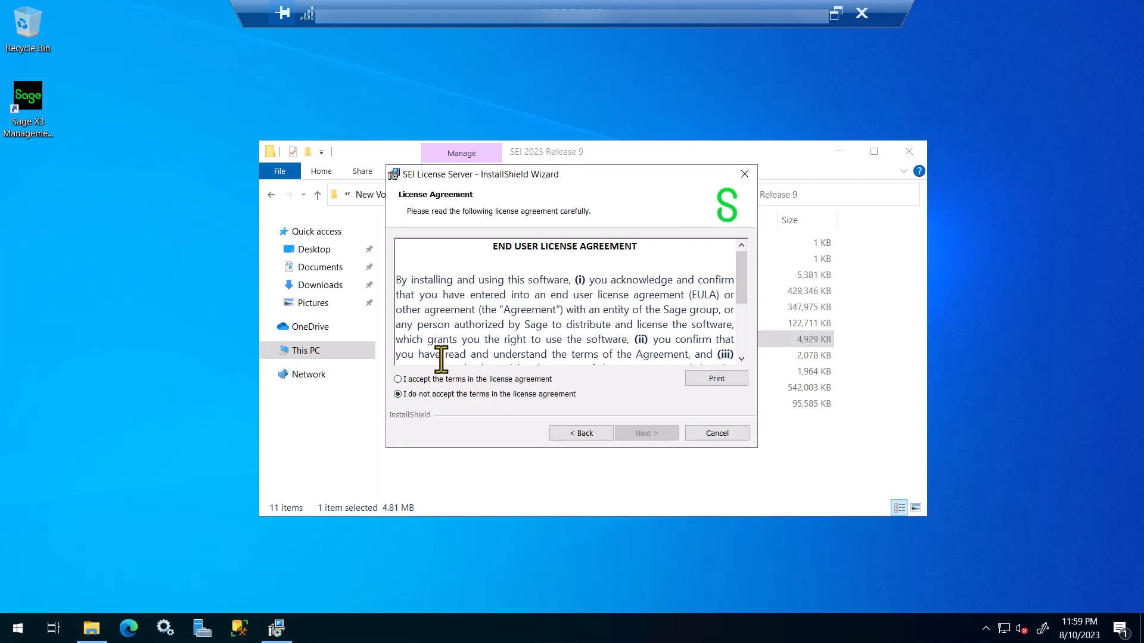
left_click(446, 378)
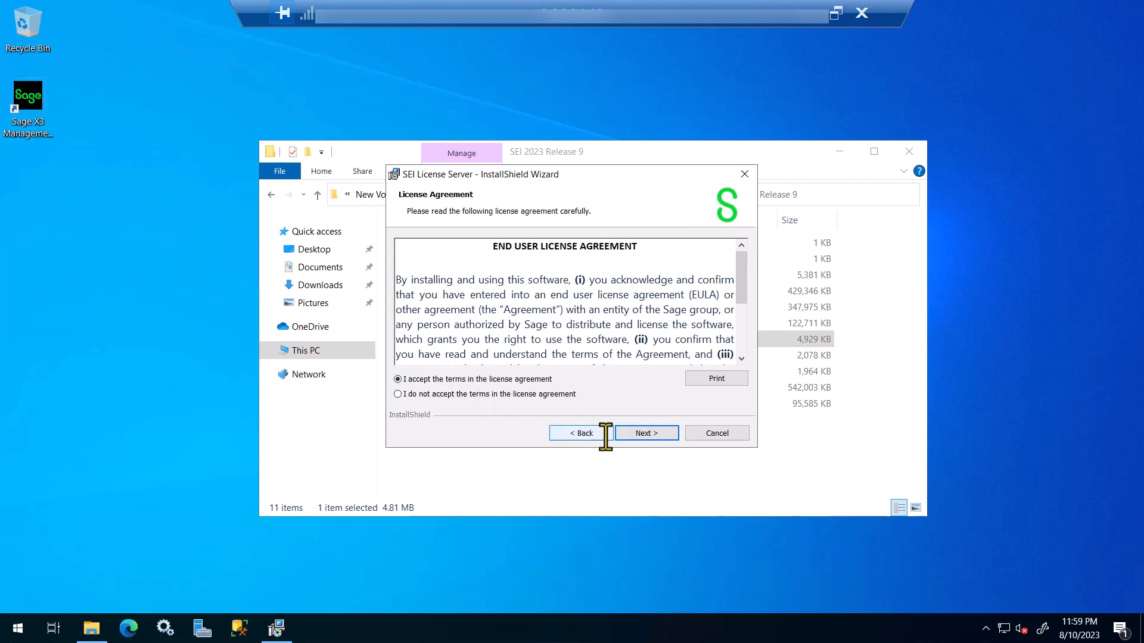
left_click(655, 434)
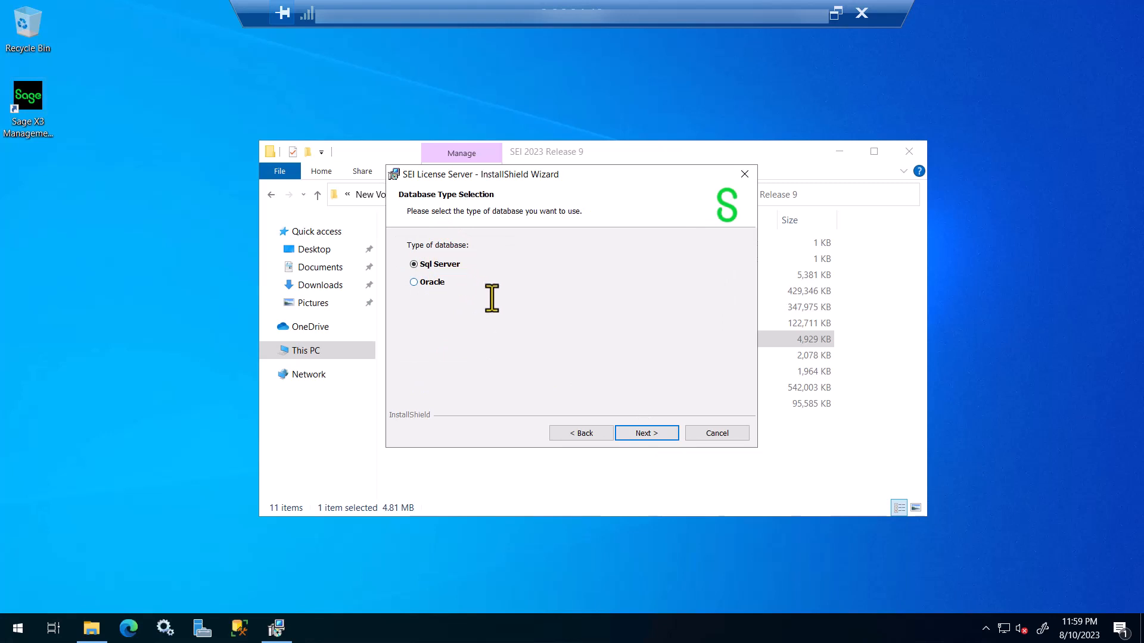
left_click(655, 434)
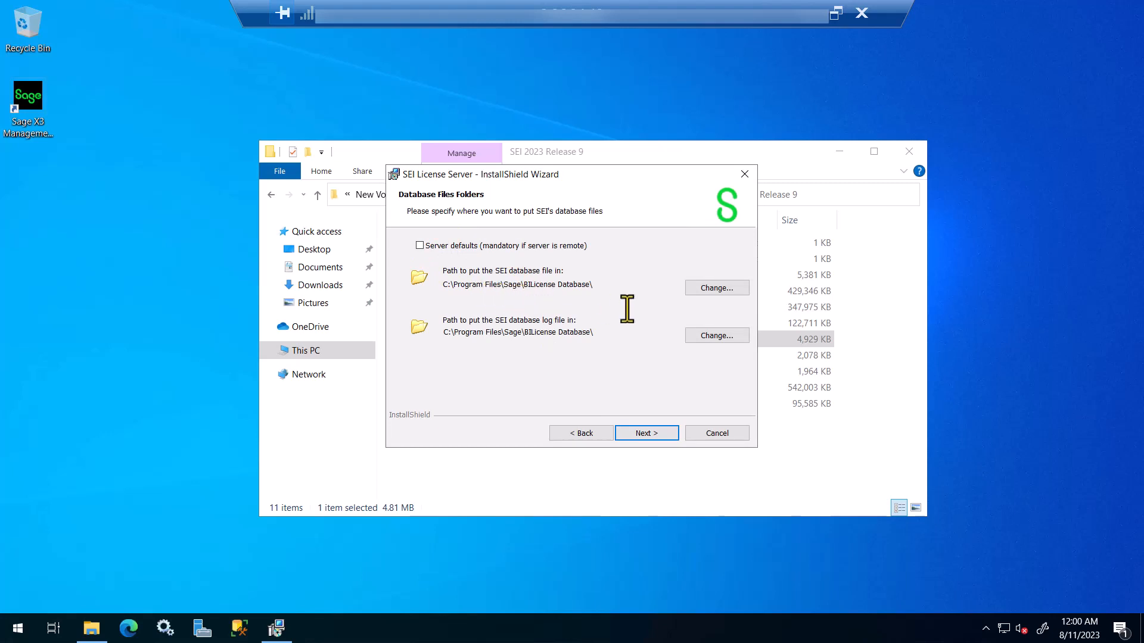
Step: Change the database folder to D:\Sage\BILicense Database\ and move on to the Database Server page
left_click(706, 292)
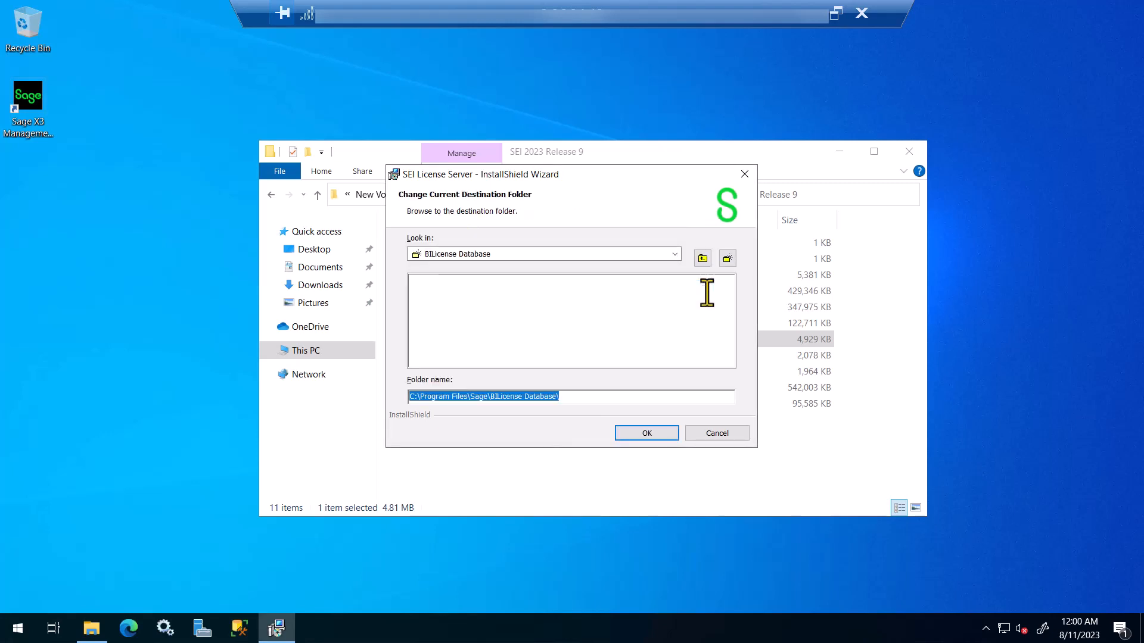
left_click(465, 396)
left_click_drag(458, 396, 401, 397)
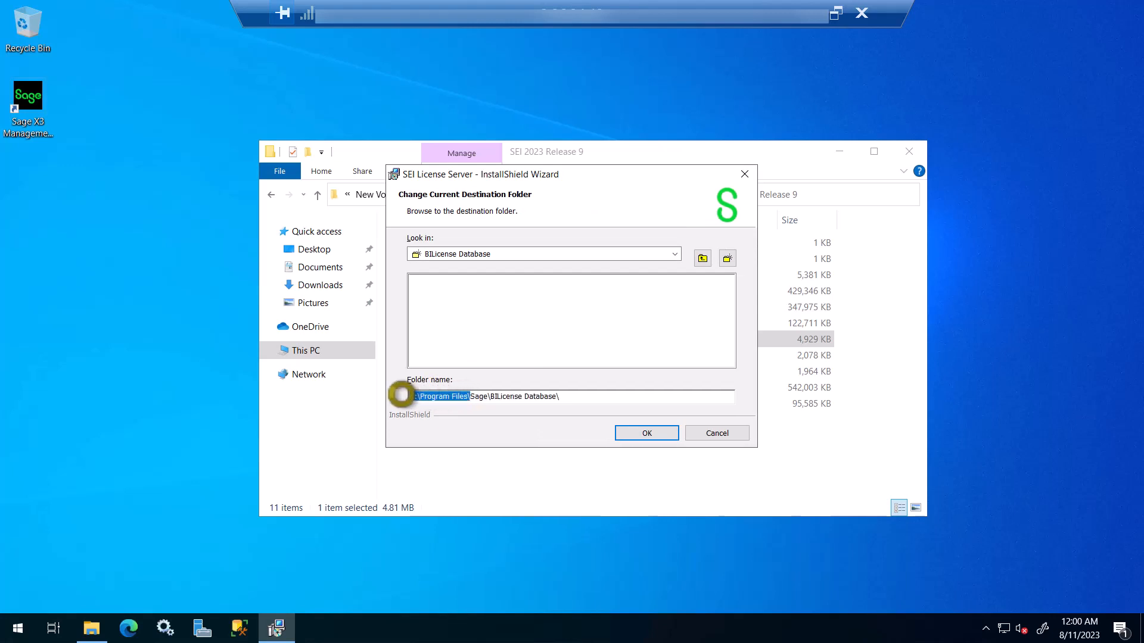
key("BackSpace")
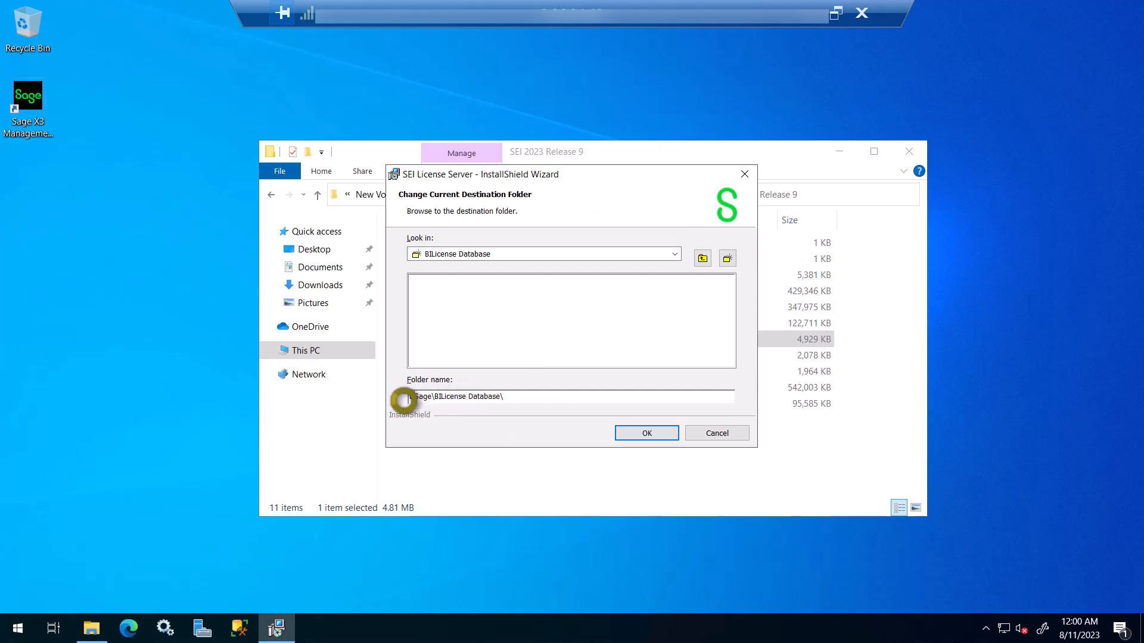
type("E:\\")
type("\\")
left_click(639, 435)
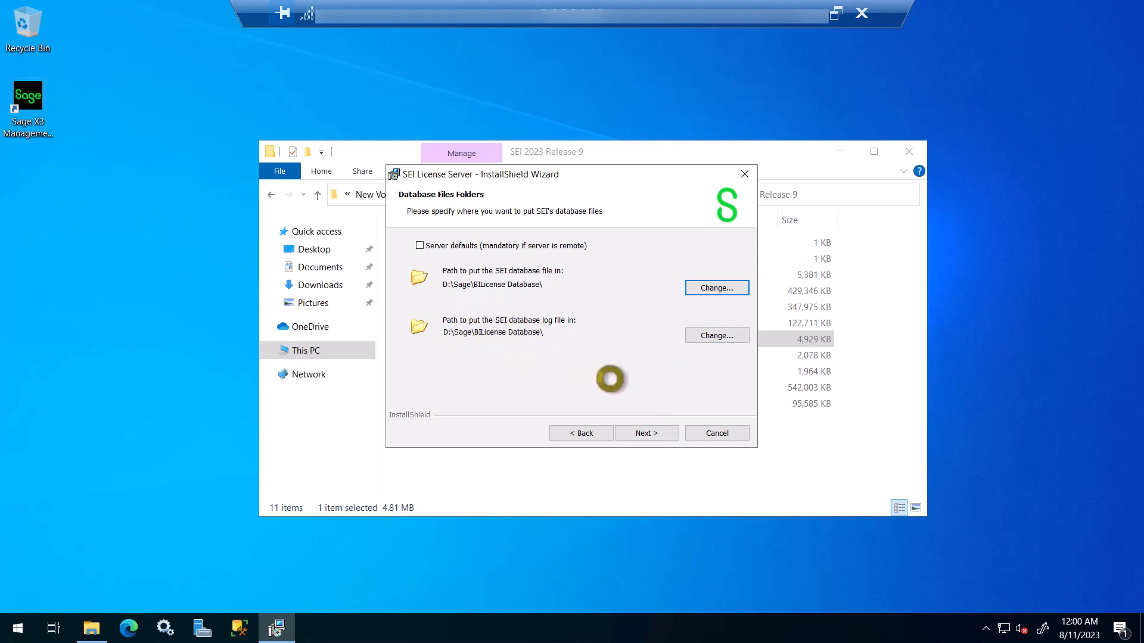
left_click(648, 434)
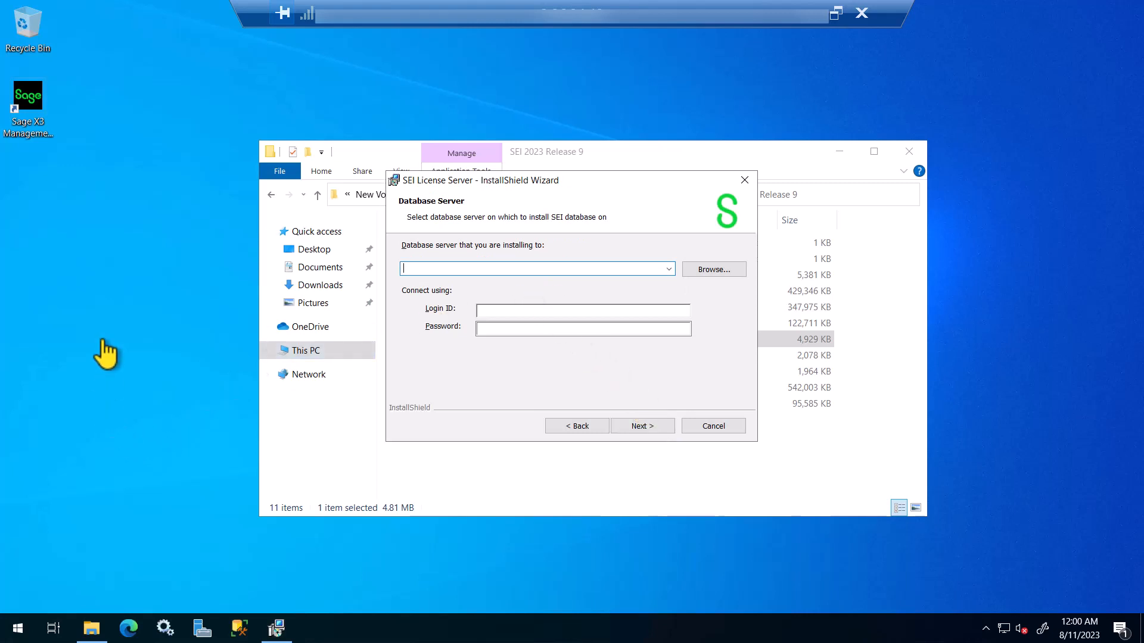
Step: Select the (local)\SAGE database server with SQL login sa and its password
left_click(669, 270)
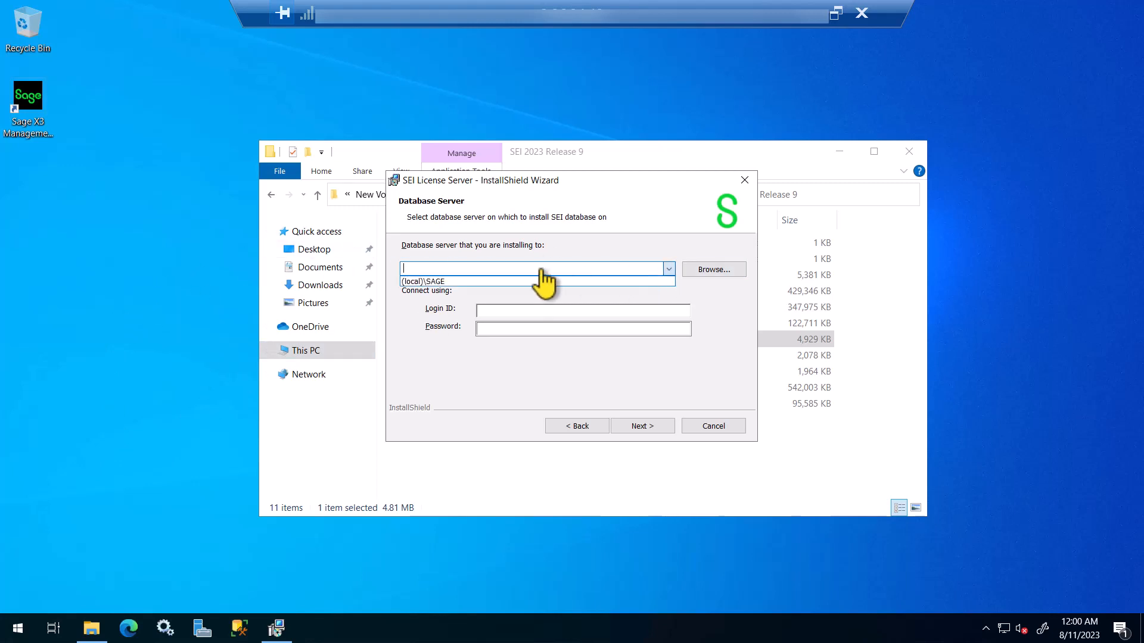
left_click(446, 283)
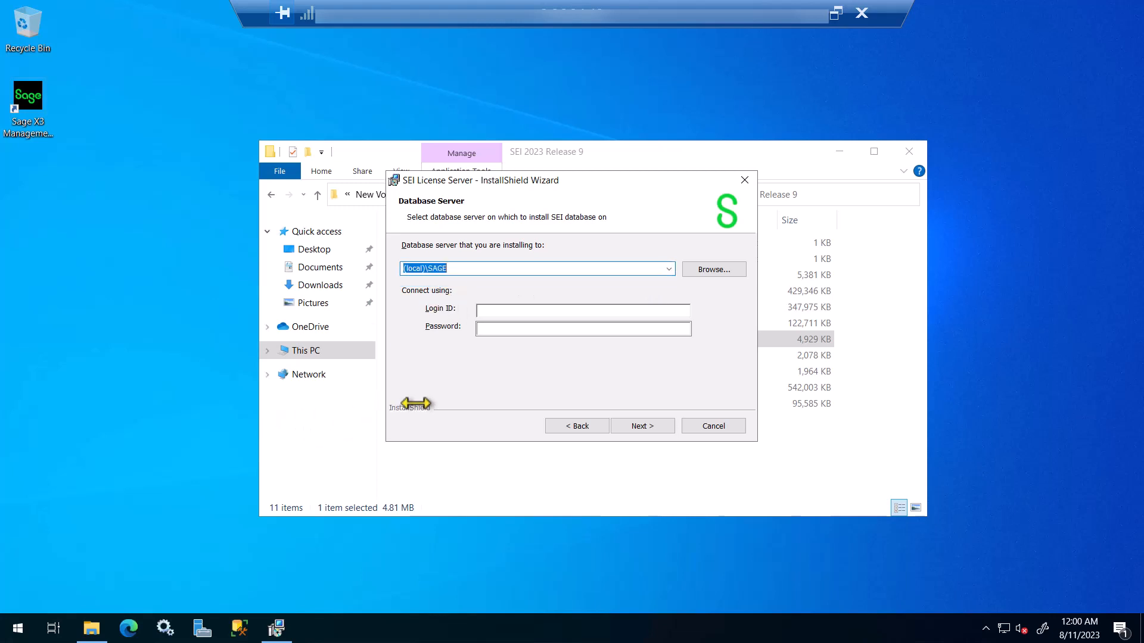
left_click(510, 308)
type("sa")
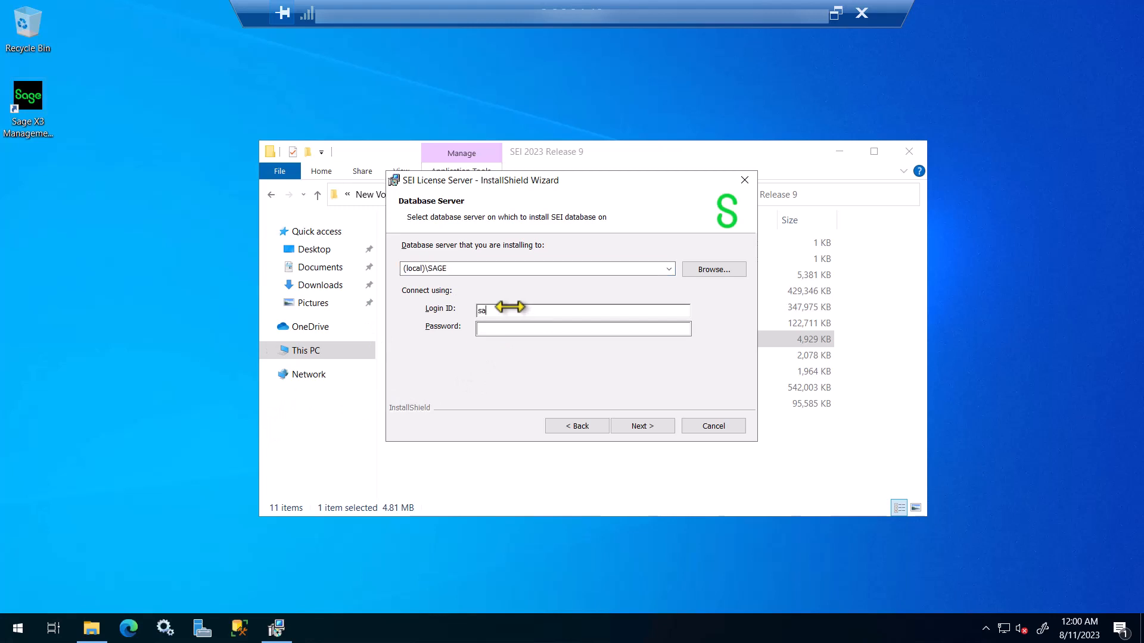
left_click(519, 334)
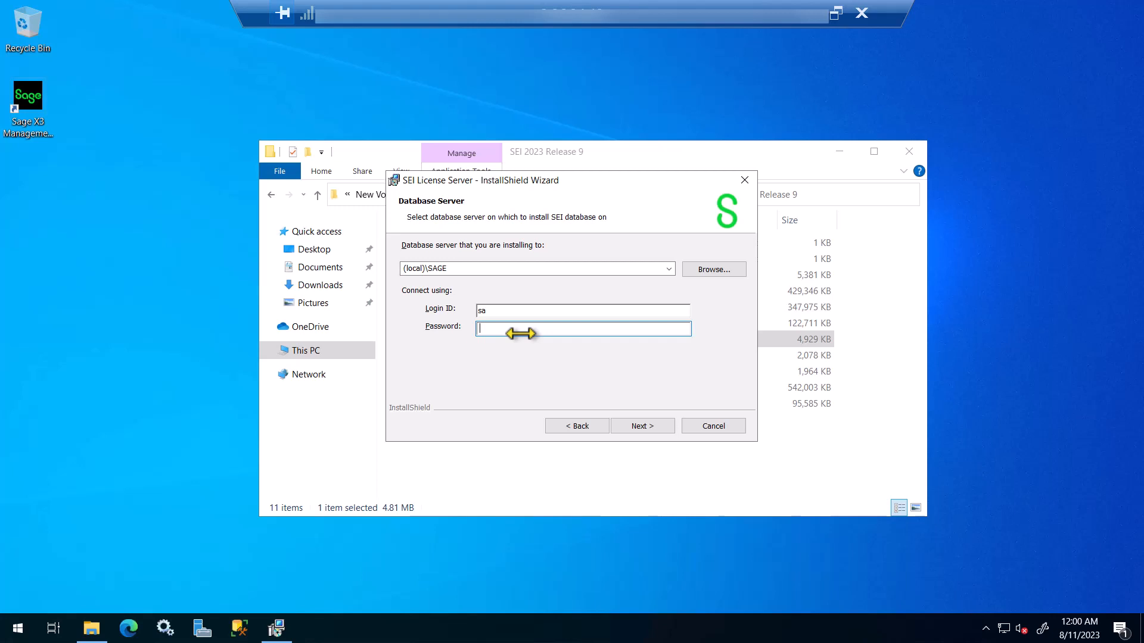
type("************")
Step: Install SEI License Server and close the finished wizard
left_click(646, 425)
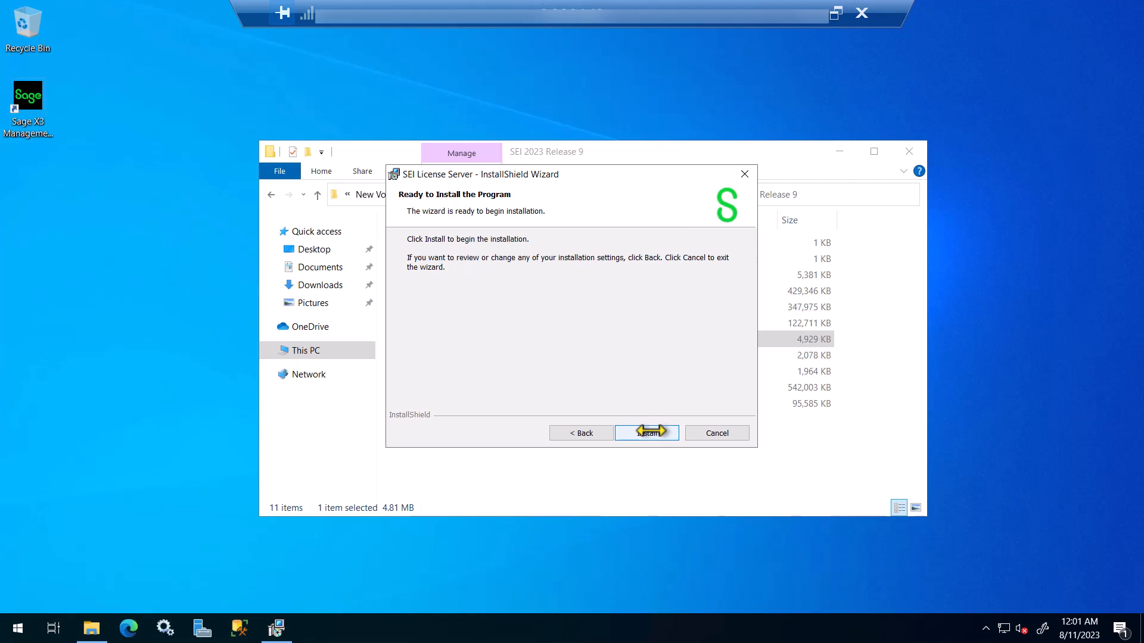
left_click(651, 430)
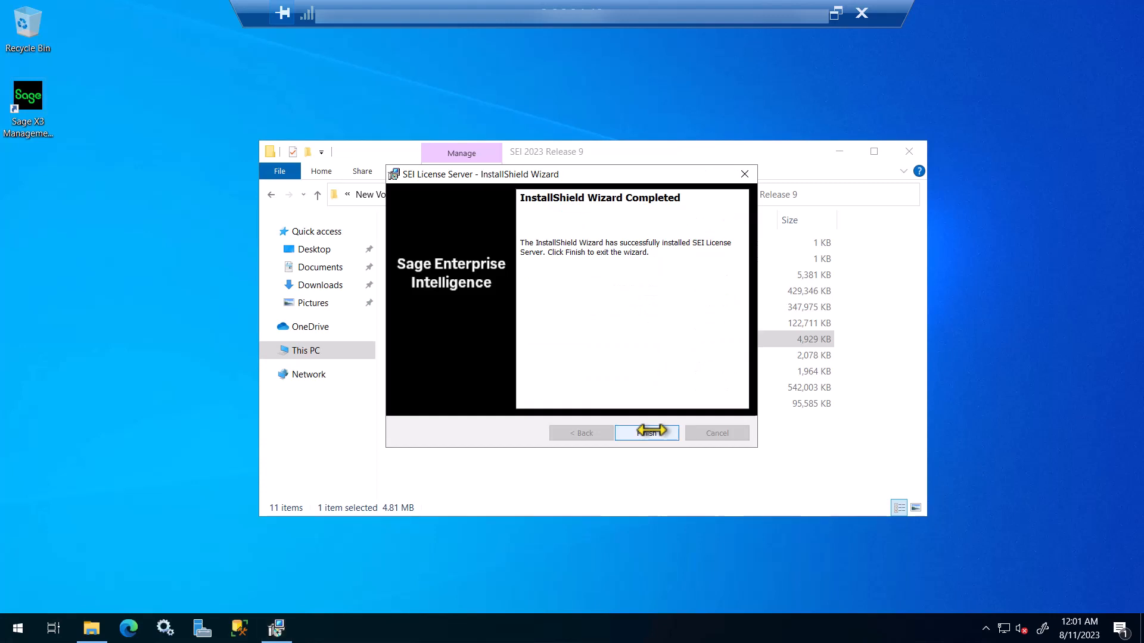
left_click(647, 433)
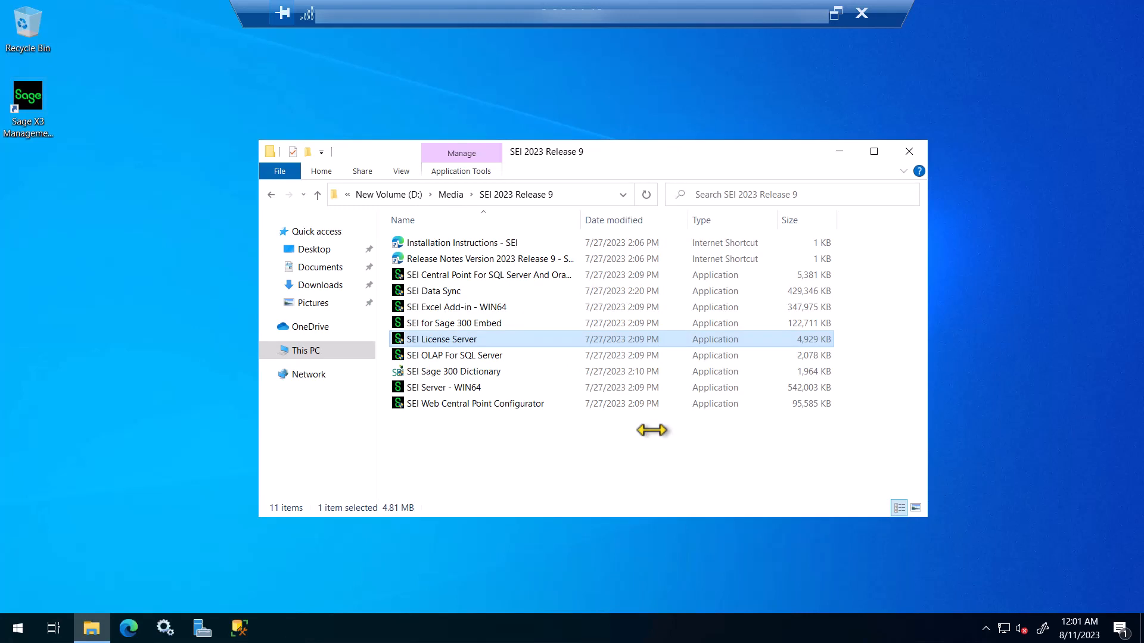
Step: Launch the SEI Central Point For SQL Server And Oracle installer and approve the UAC prompt
left_click(444, 275)
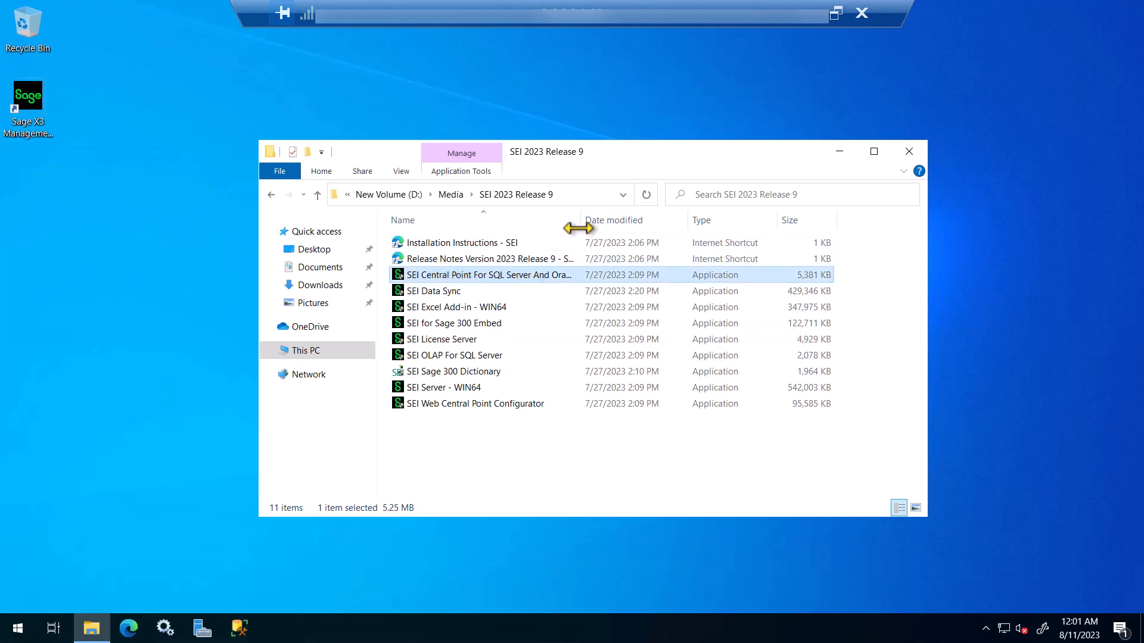
left_click_drag(581, 224, 684, 225)
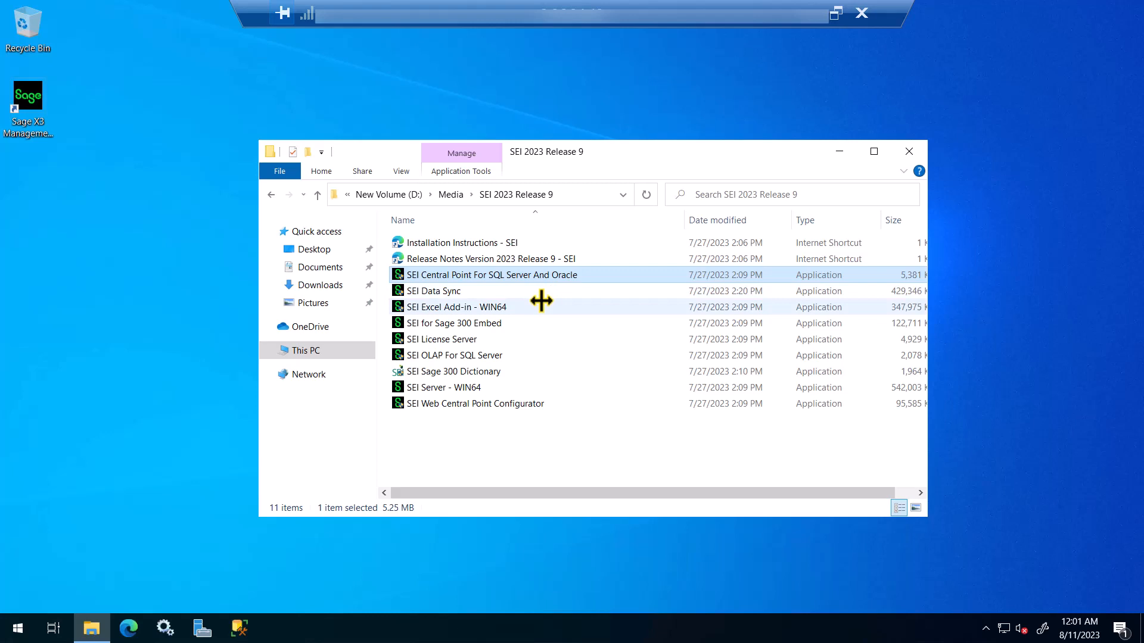
mouse_move(450, 278)
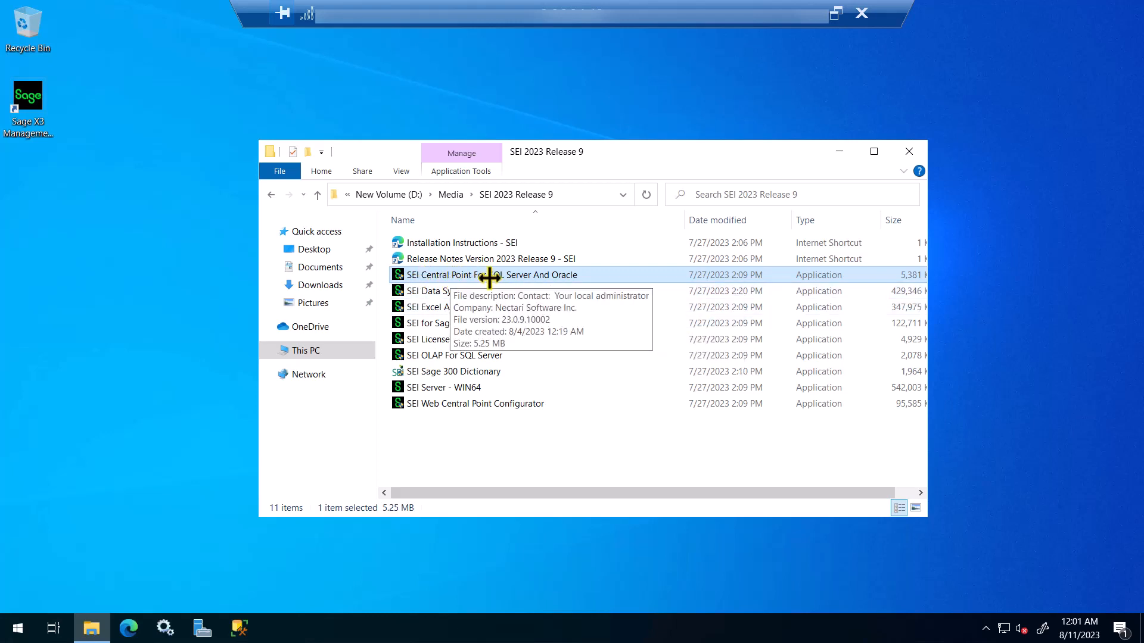
double_click(551, 278)
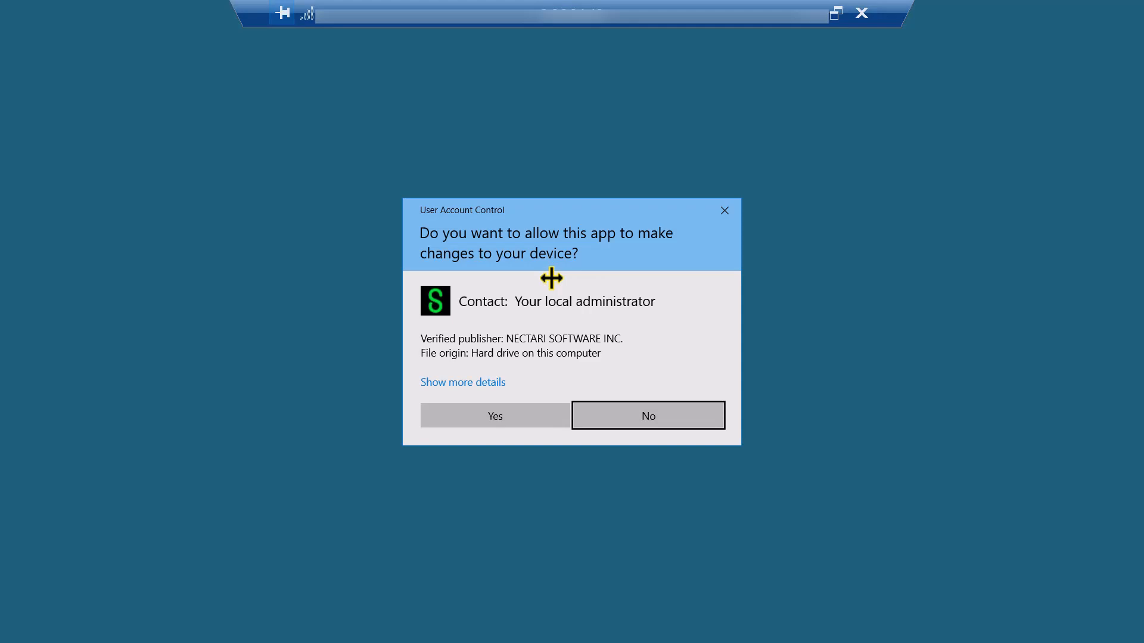
left_click(528, 415)
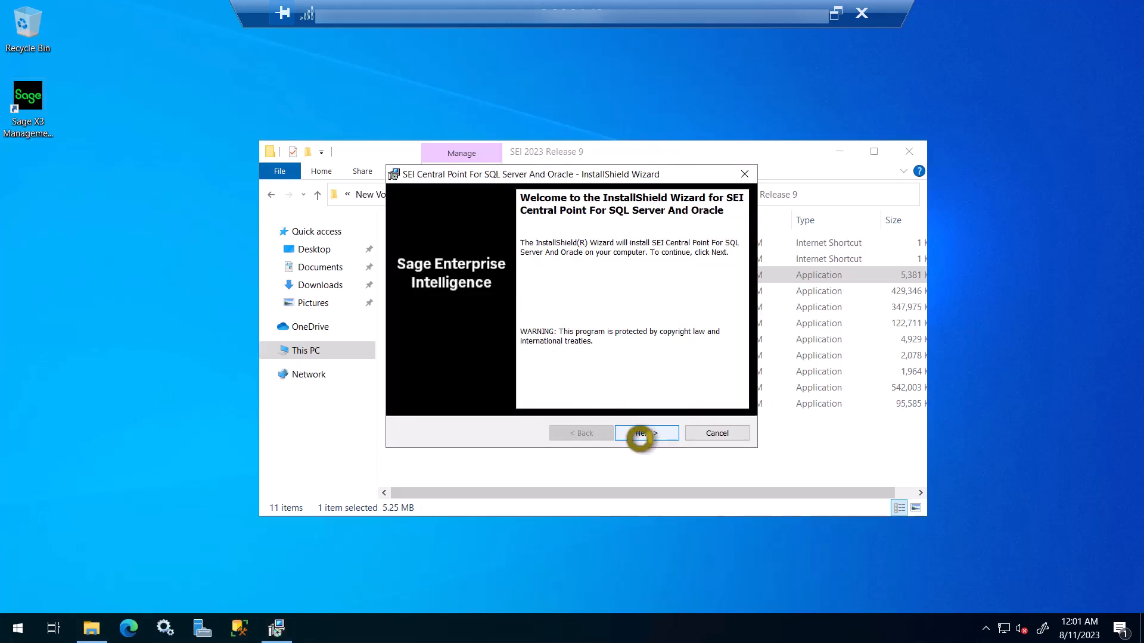
Step: Accept the Central Point license terms and keep SQL Server as the database type
left_click(639, 436)
left_click(463, 378)
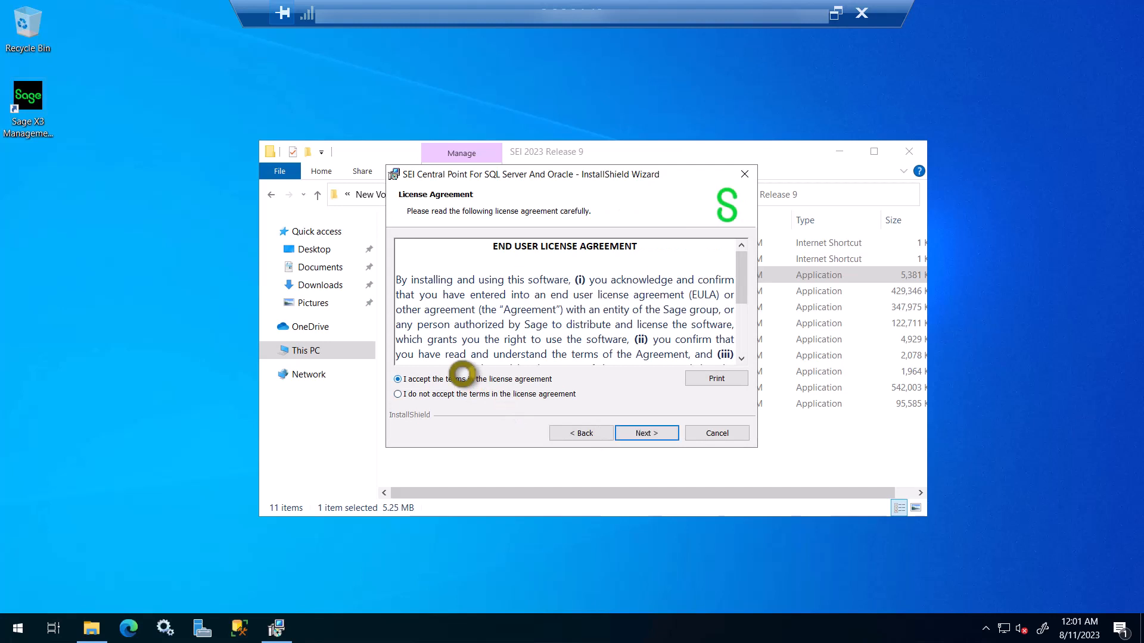
left_click(625, 431)
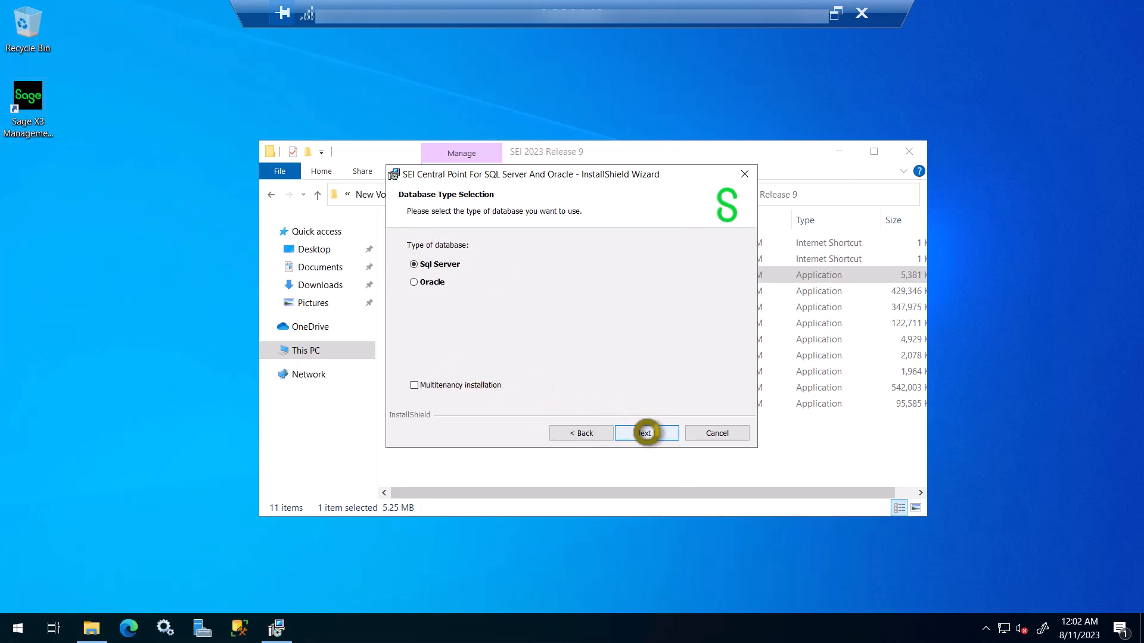
left_click(647, 433)
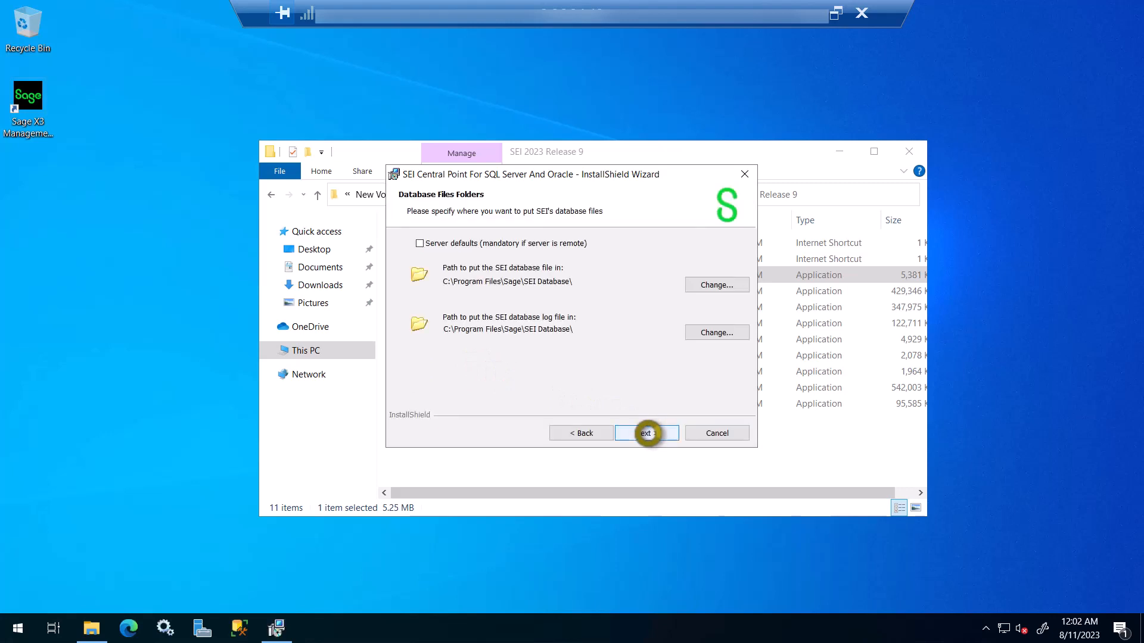
Step: Change the database and log folder to D:\Sage\SEI Database\ and accept both paths
left_click(716, 284)
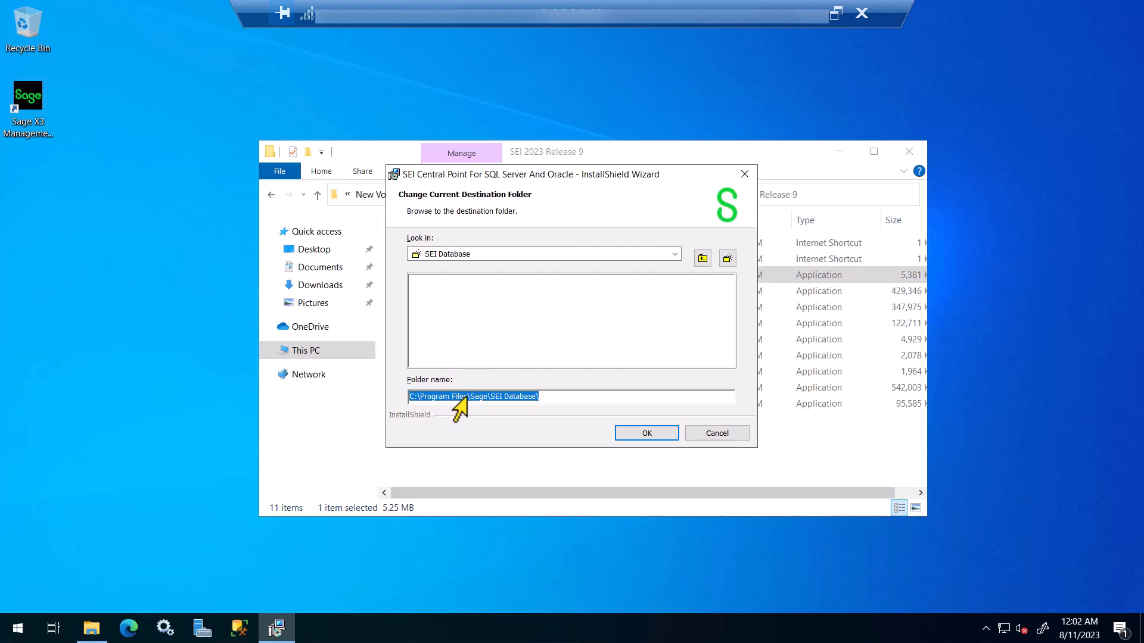
left_click_drag(465, 398, 381, 394)
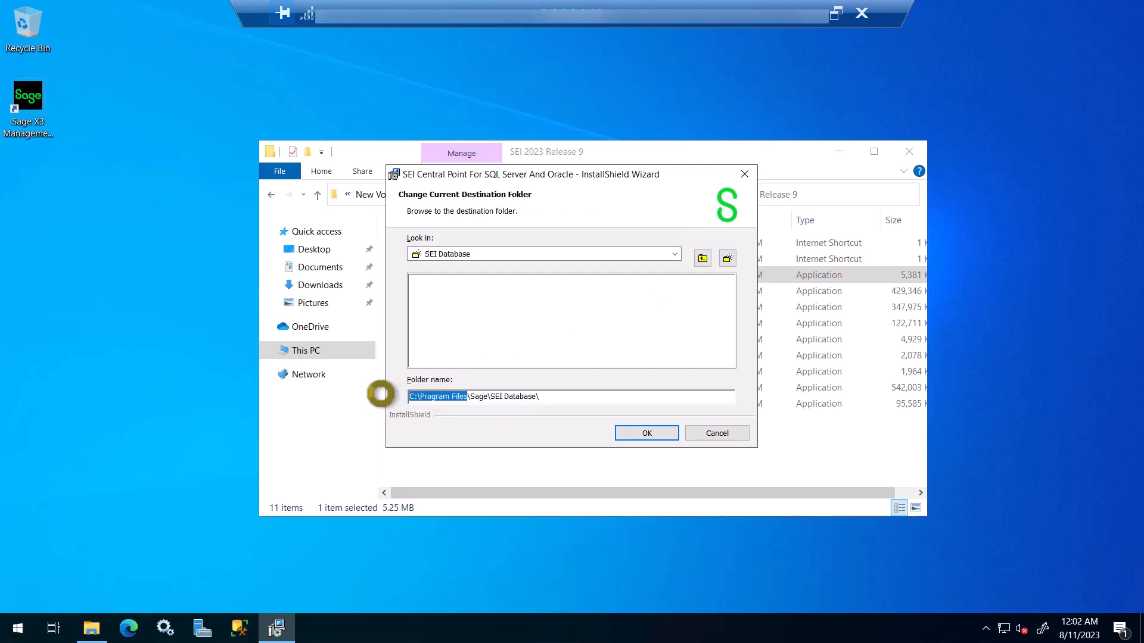
type("D:\\")
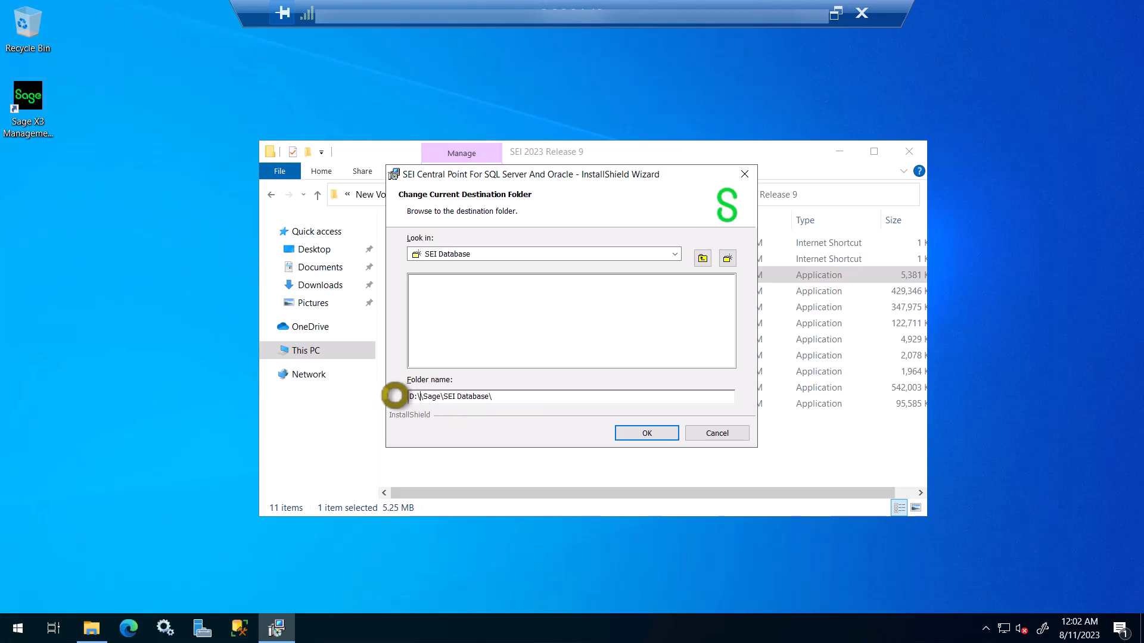
key("BackSpace")
left_click(633, 436)
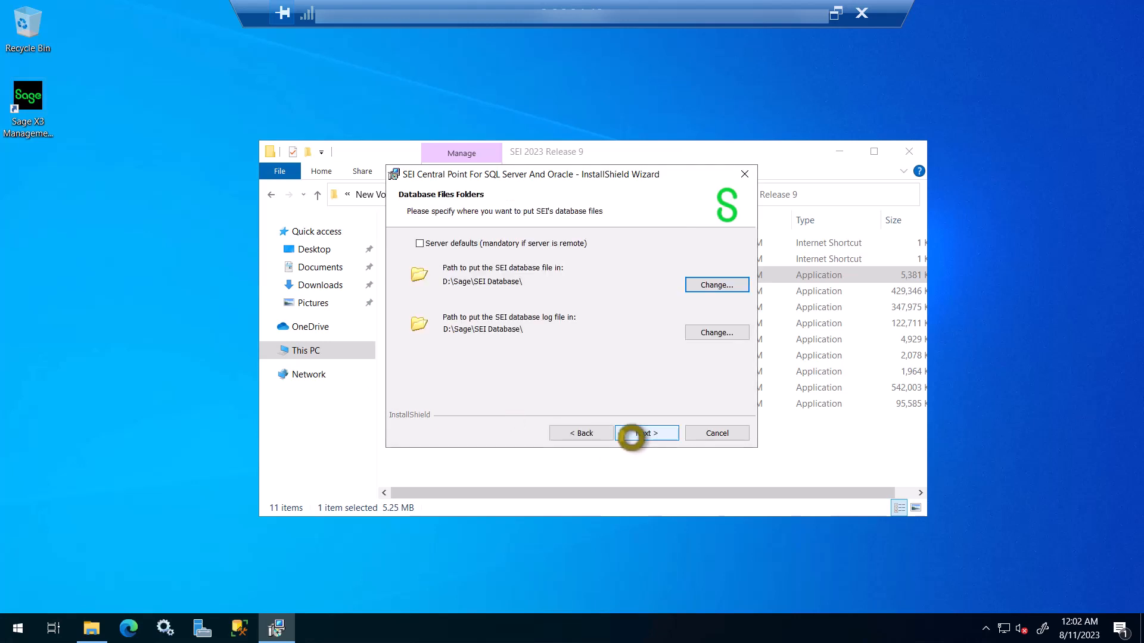
left_click(631, 437)
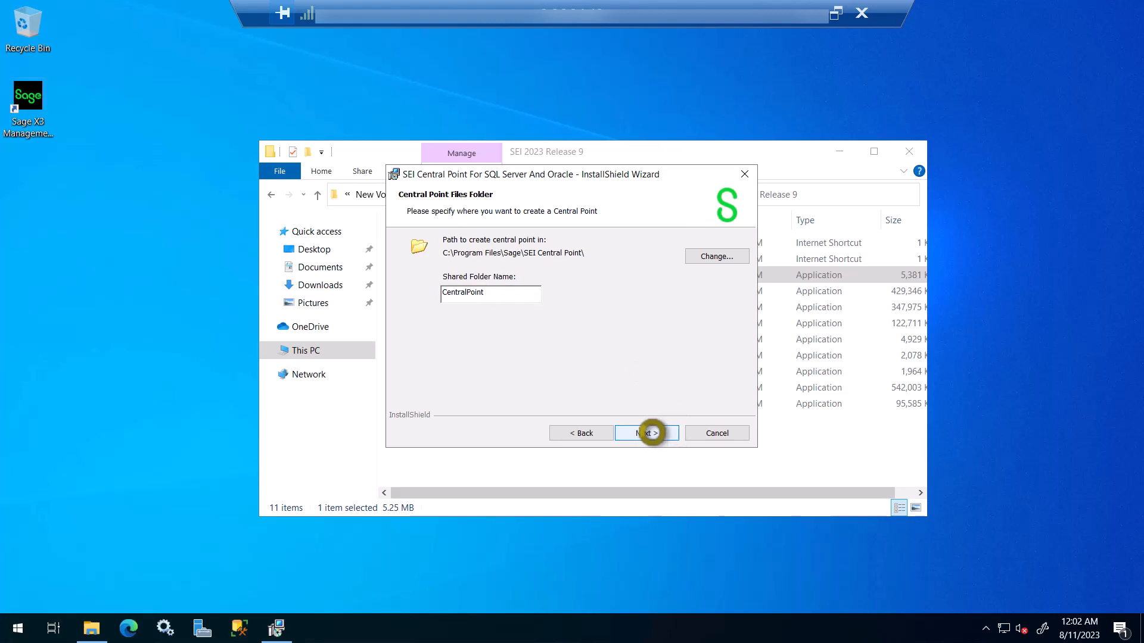
Step: Accept the default Central Point files folder and configuration, keeping SMTP port 25
left_click(651, 433)
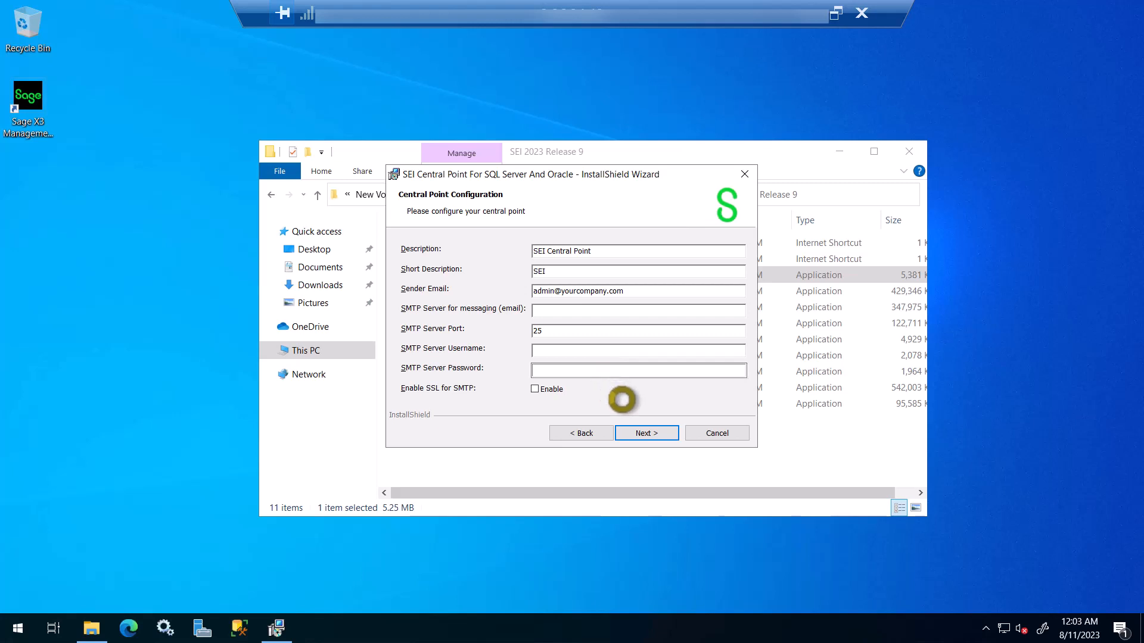
left_click(652, 430)
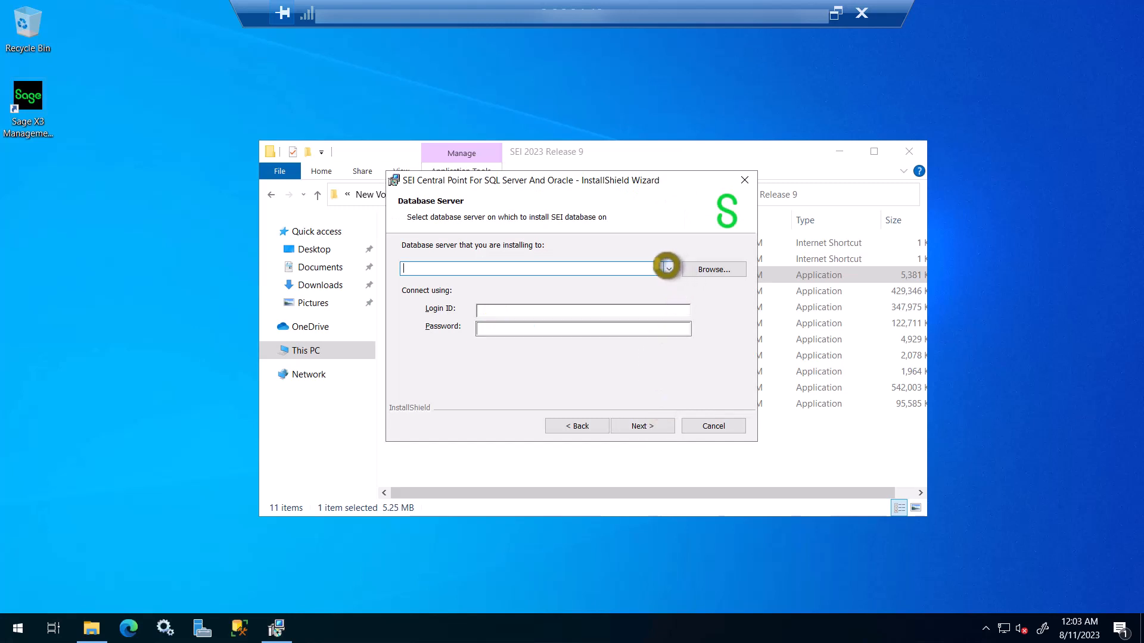
Step: Set the SEI database server to (local)\SAGE with SQL login sa and its password
left_click(667, 267)
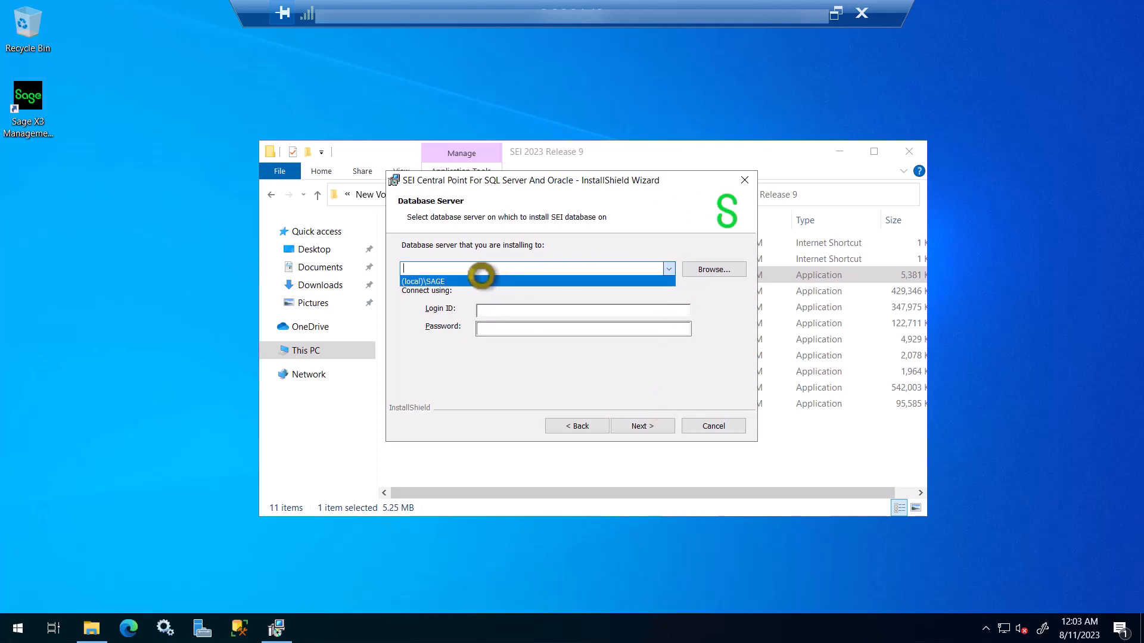
left_click(482, 278)
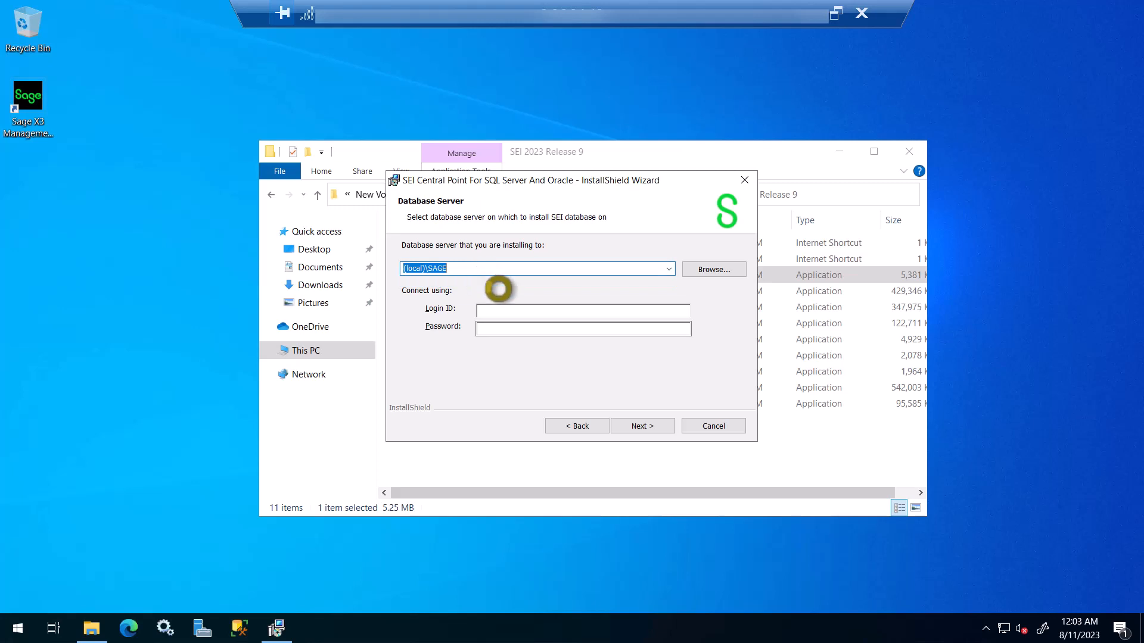
left_click(518, 307)
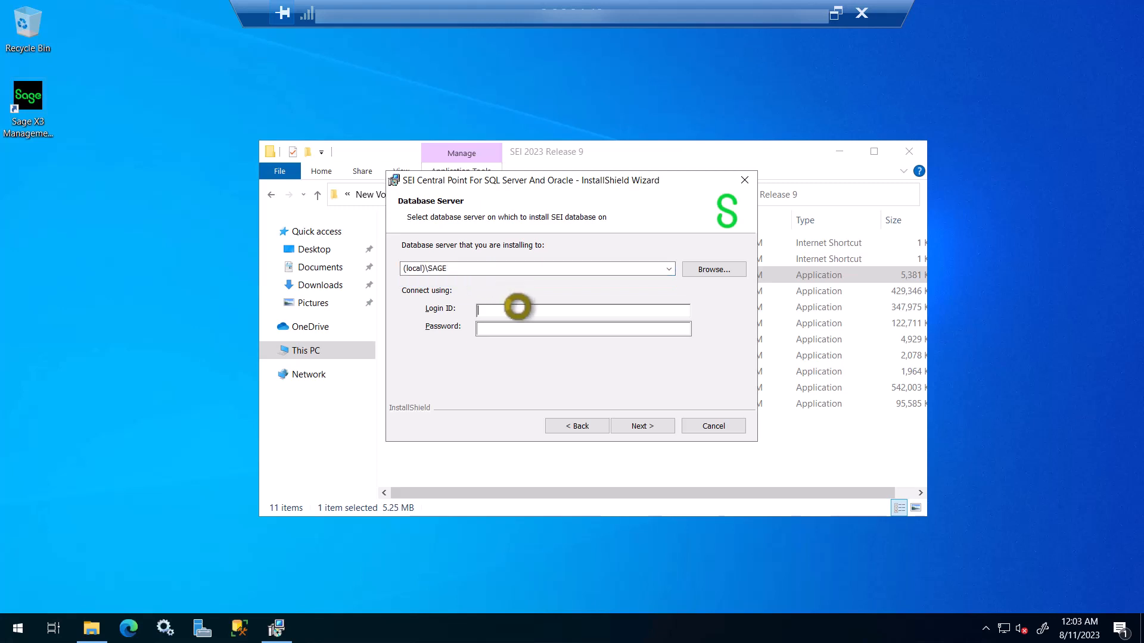
type("sa")
key("Tab")
type("•••••")
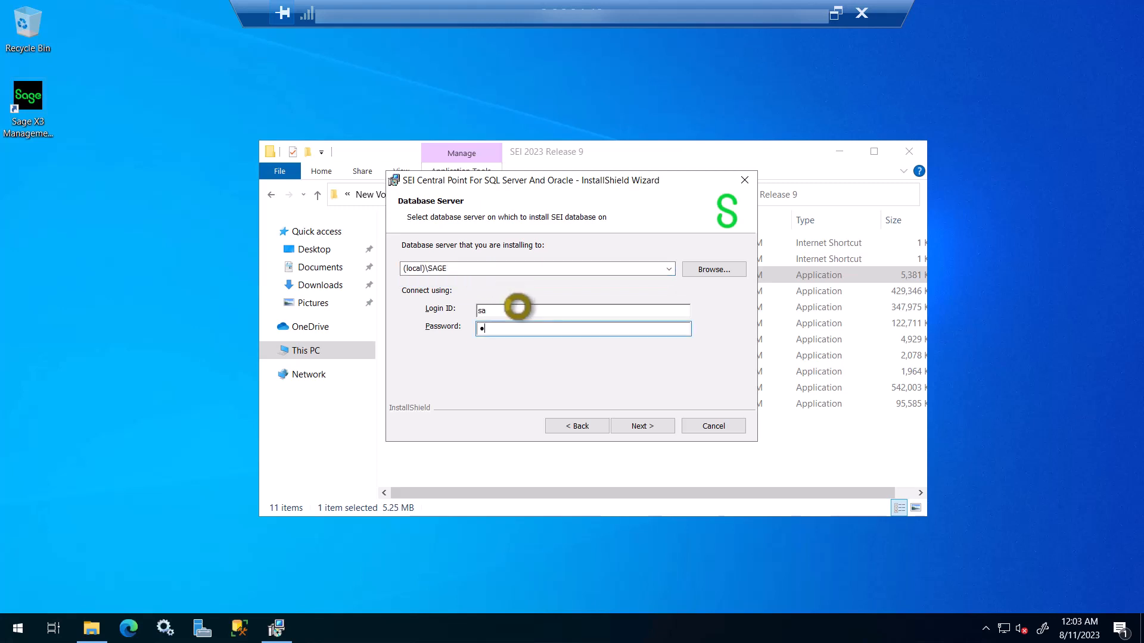
type("•••••••")
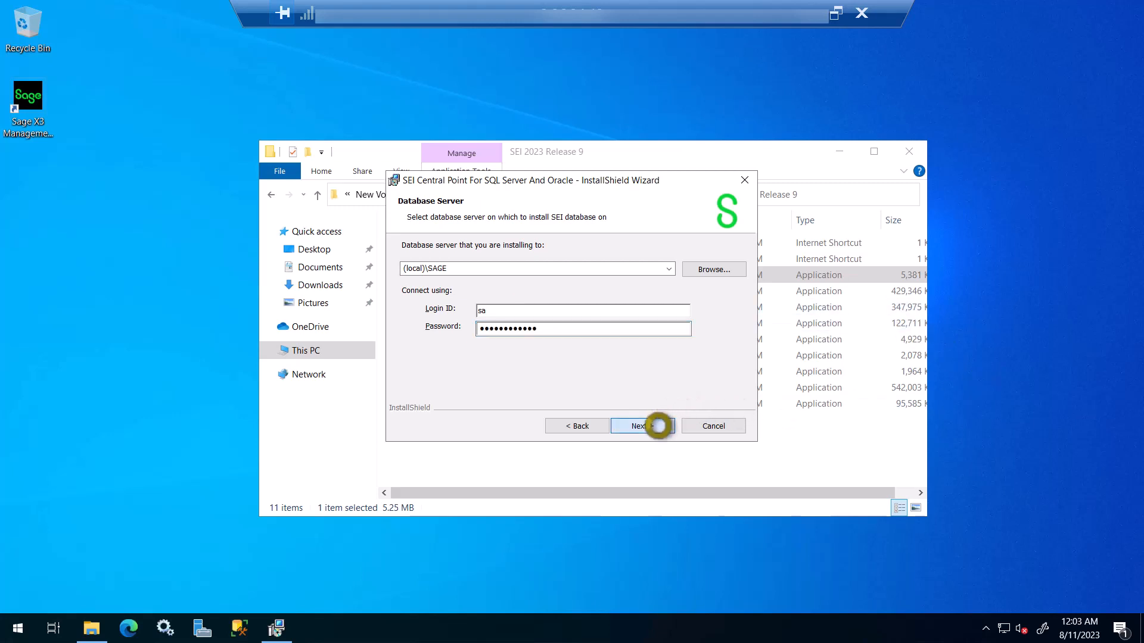
left_click(659, 426)
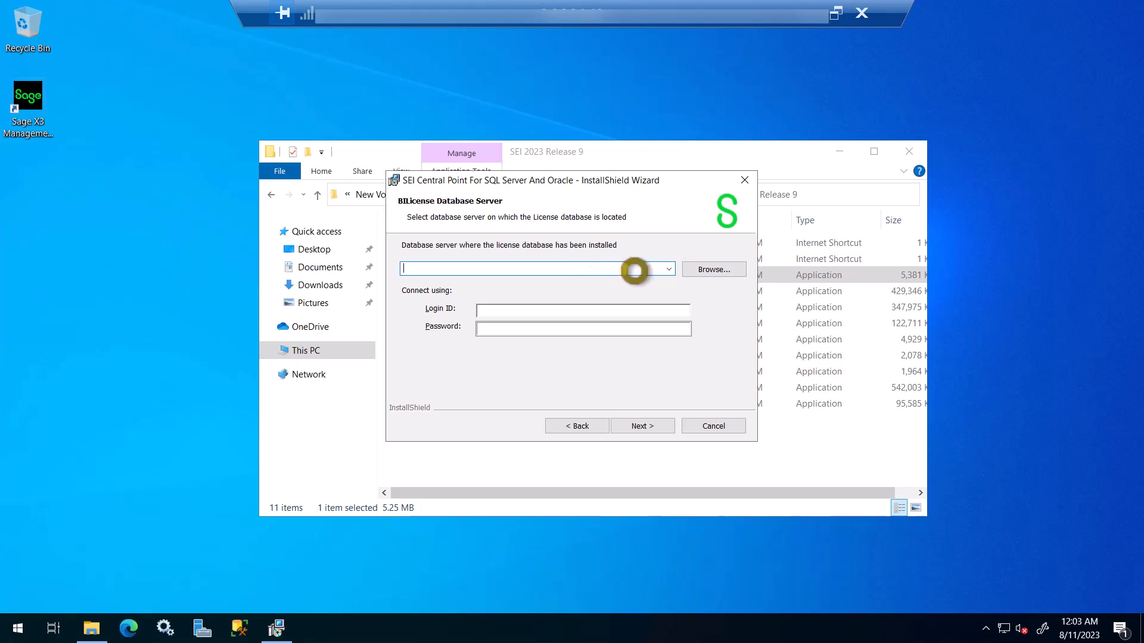
Step: Set the license database server to (local)\SAGE with login sa and its password
left_click(705, 275)
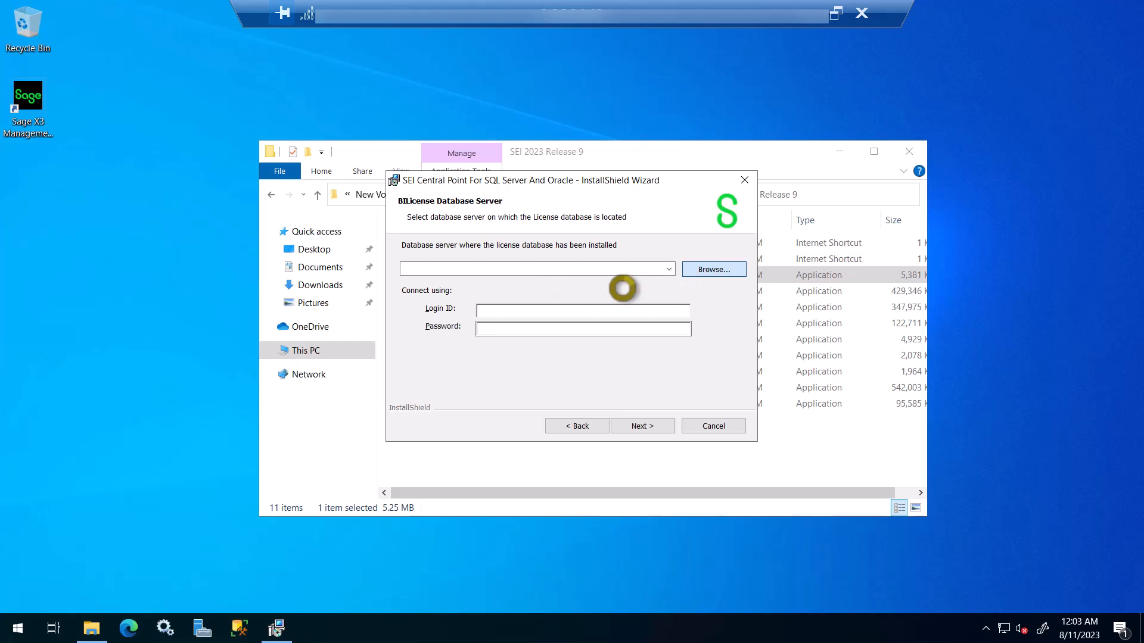
left_click(469, 235)
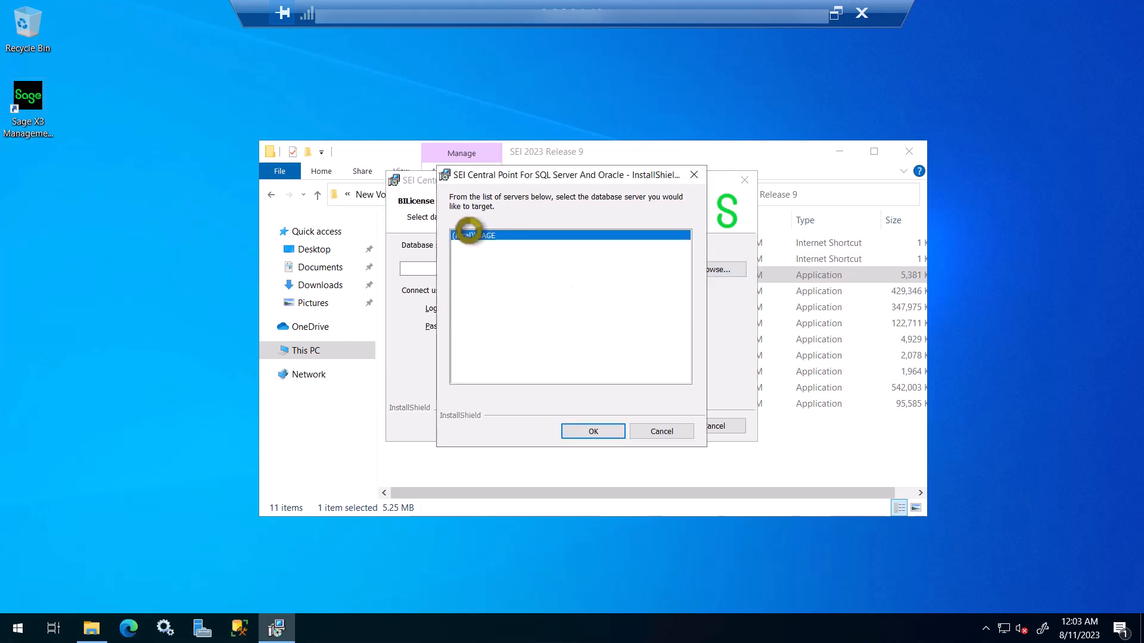
left_click(593, 429)
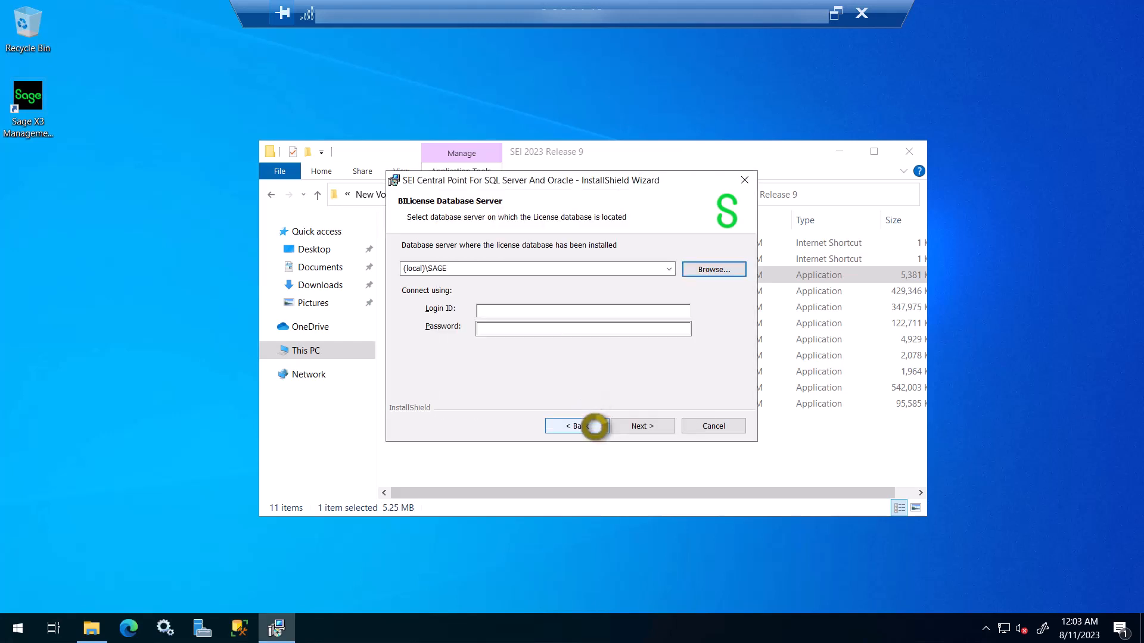
left_click(501, 308)
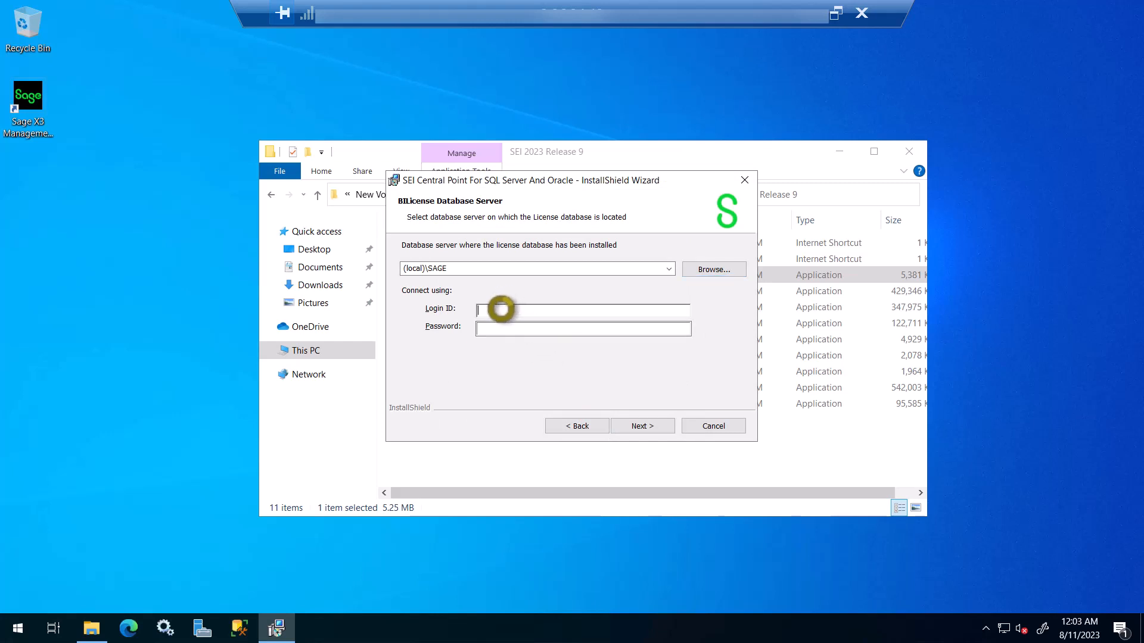
type("sa")
key("Tab")
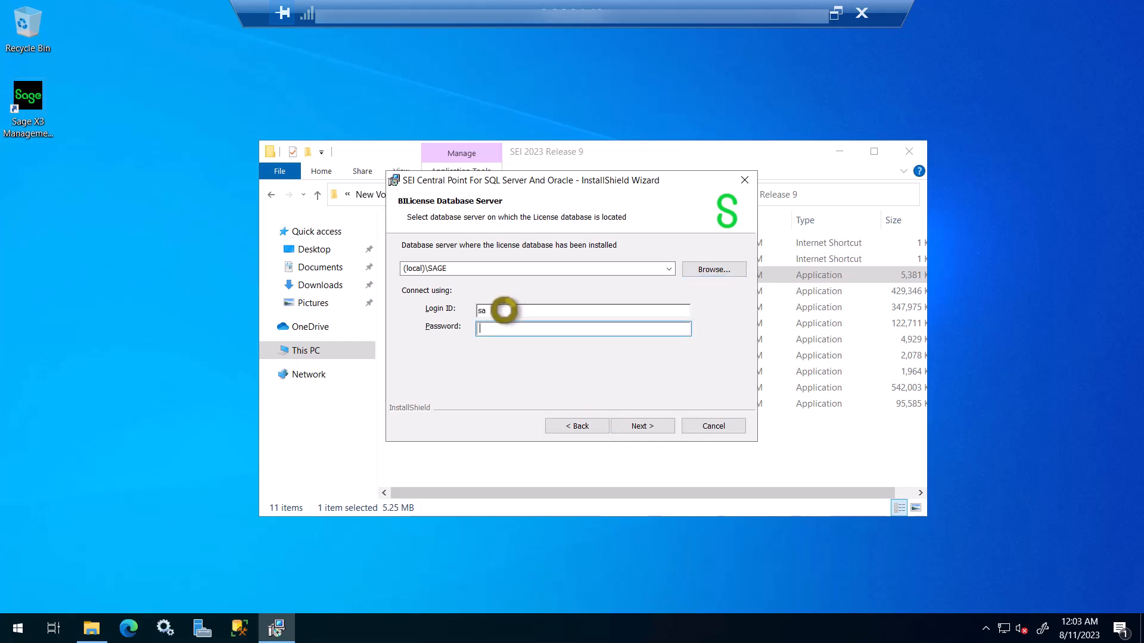
type("••••••••••••")
left_click(648, 427)
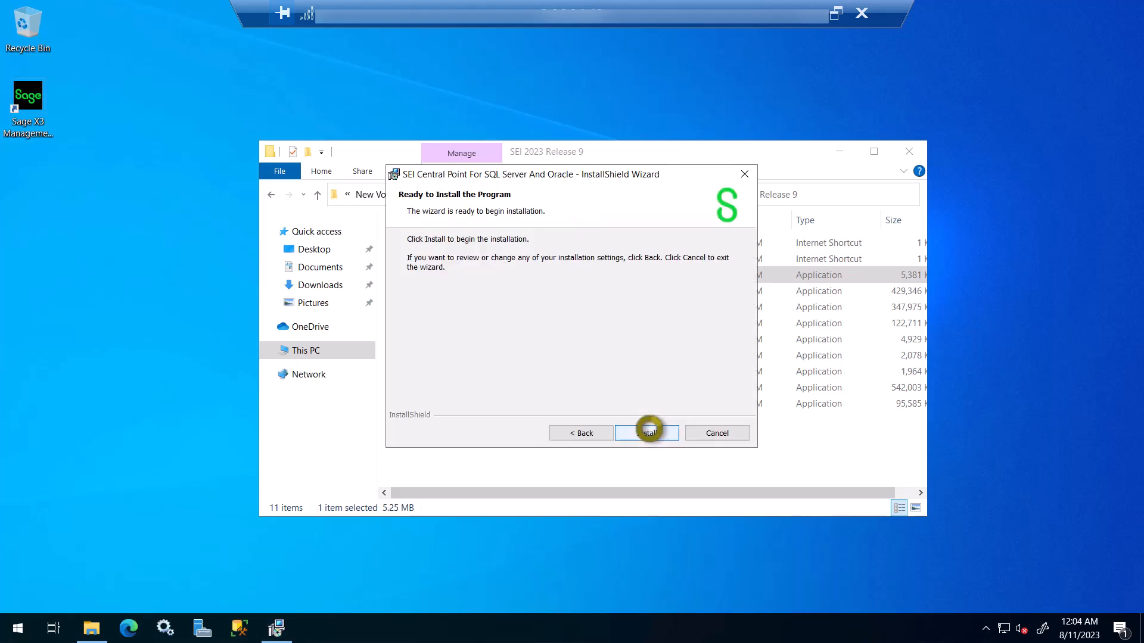
Step: Install SEI Central Point and close the wizard once it finishes
left_click(649, 430)
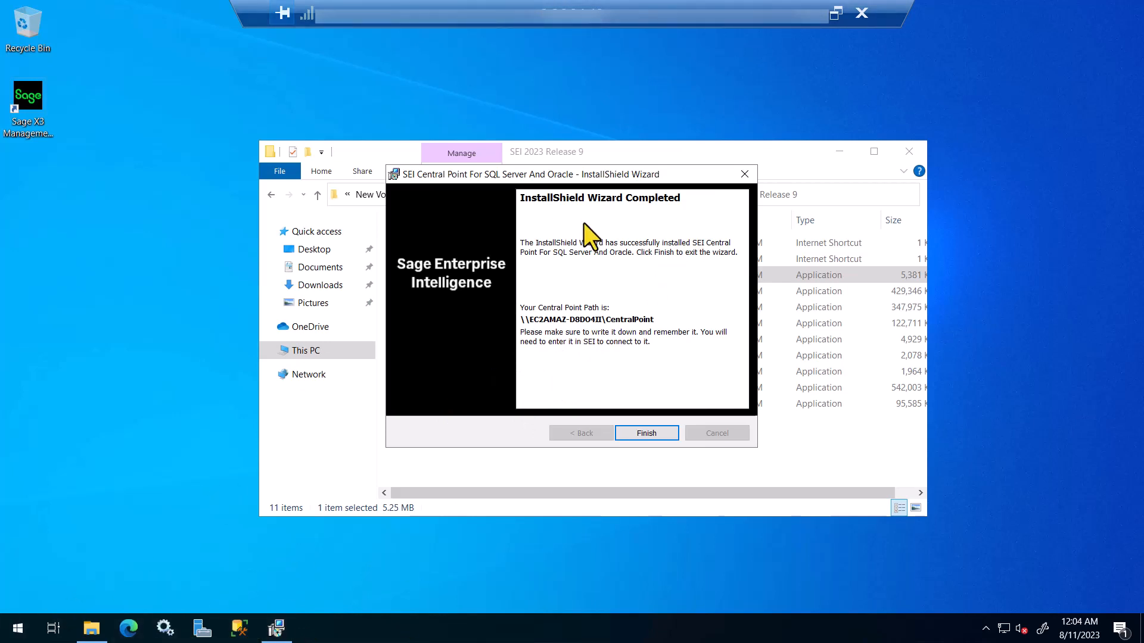
left_click(646, 432)
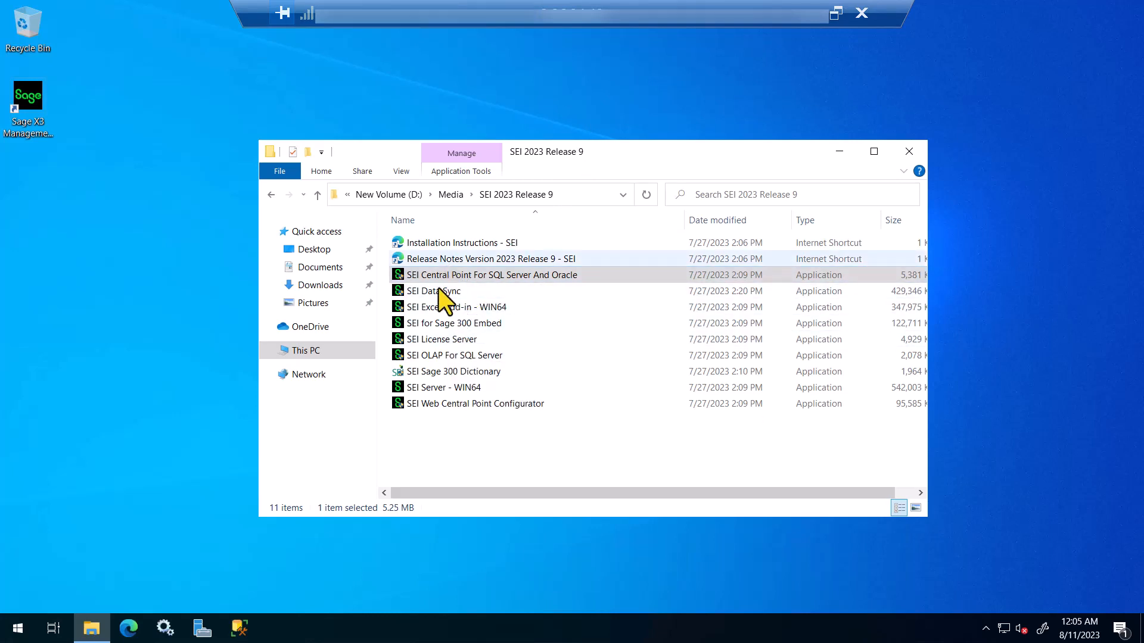
Step: Launch the SEI Server - WIN64 installer from the SEI 2023 Release 9 folder
left_click(451, 388)
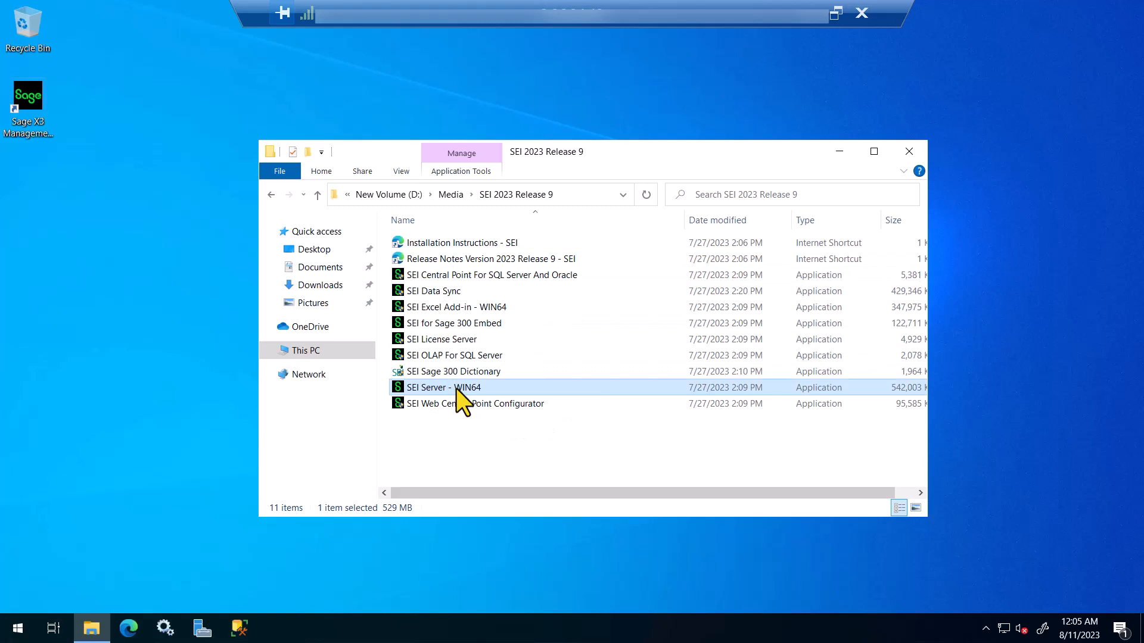
double_click(456, 388)
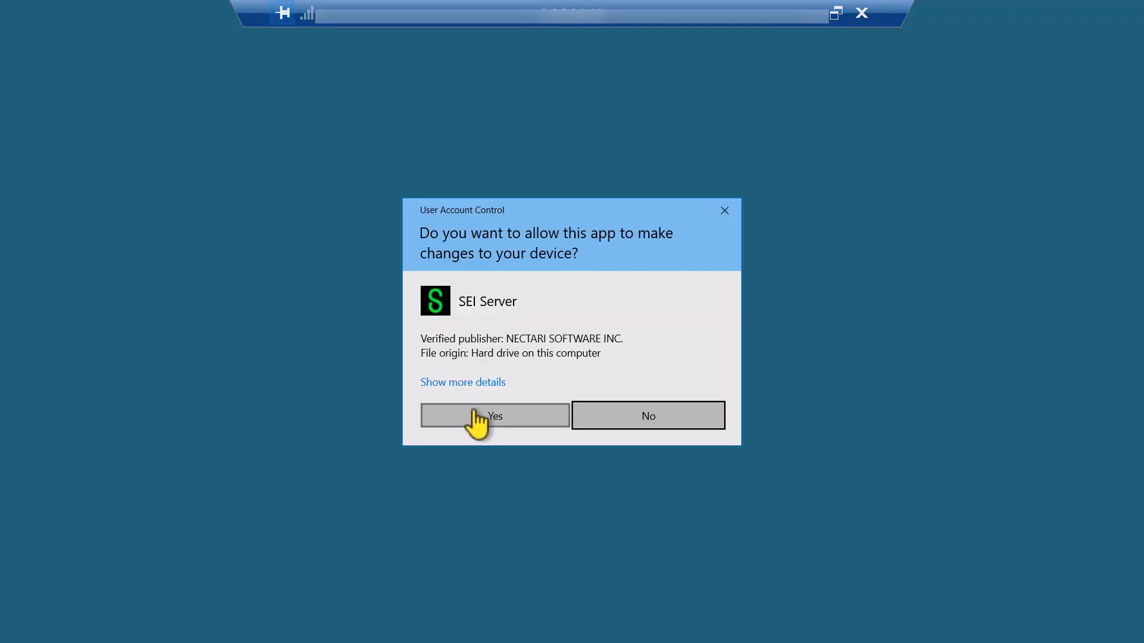
Step: Allow the SEI Server installer to run, keep English, and accept the license agreement
left_click(475, 414)
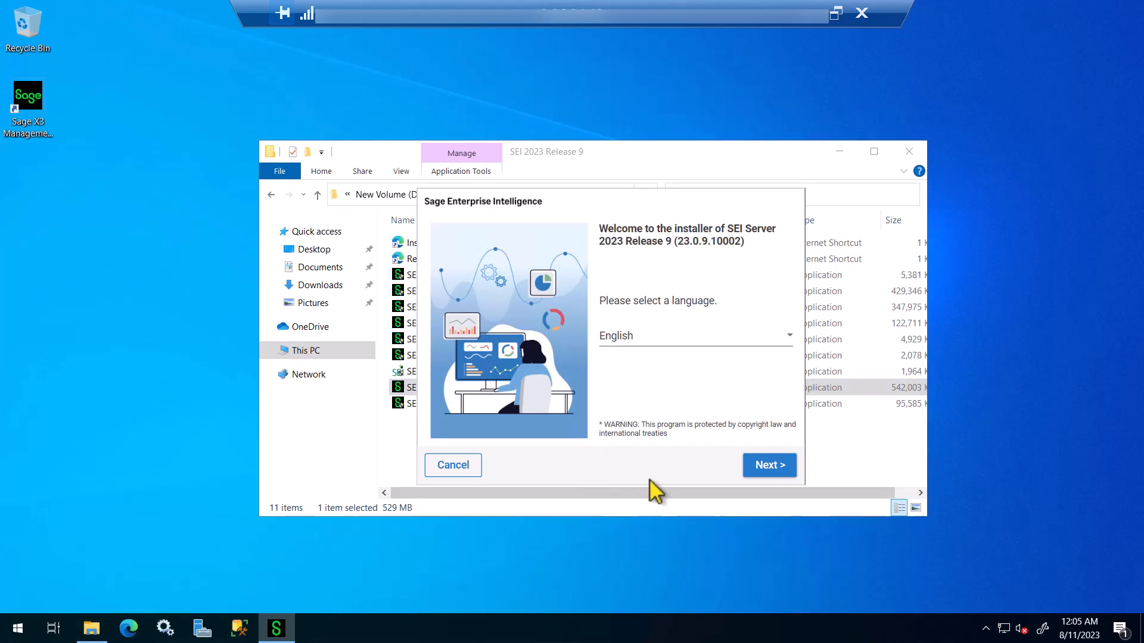
left_click(769, 470)
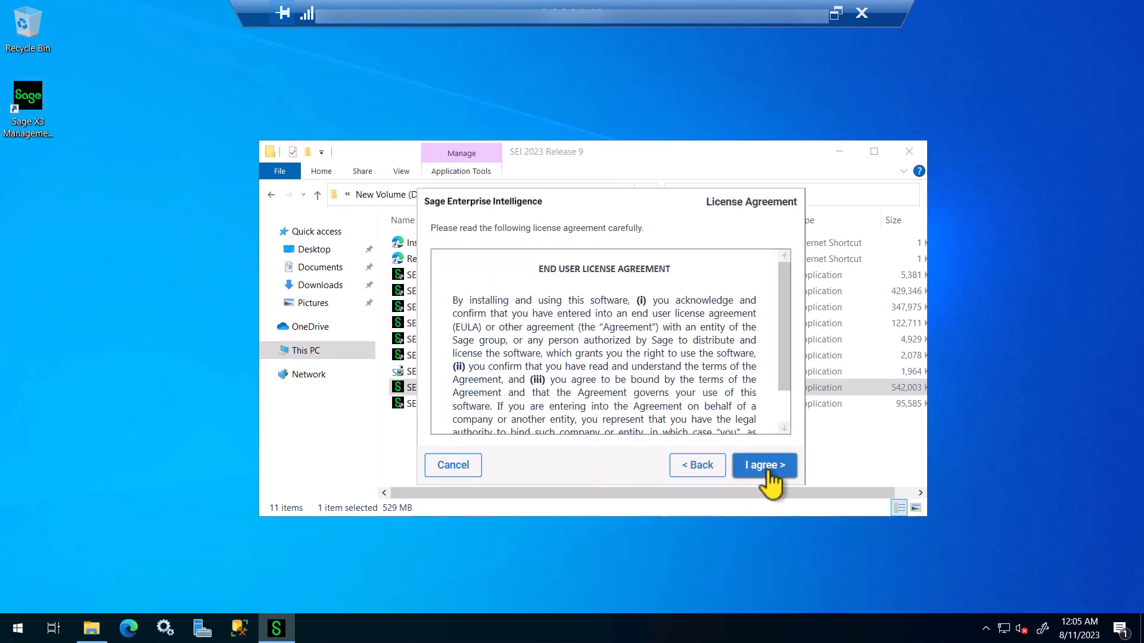
left_click(766, 465)
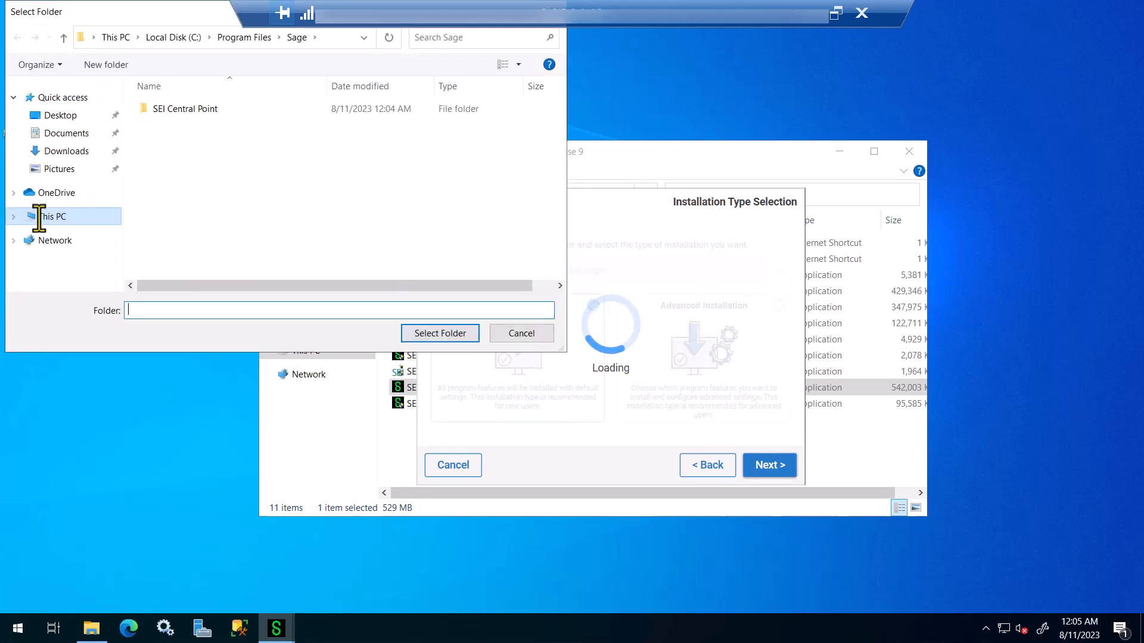
Step: Create a new SEI folder under D:\Sage and select it as the installation folder
left_click(39, 217)
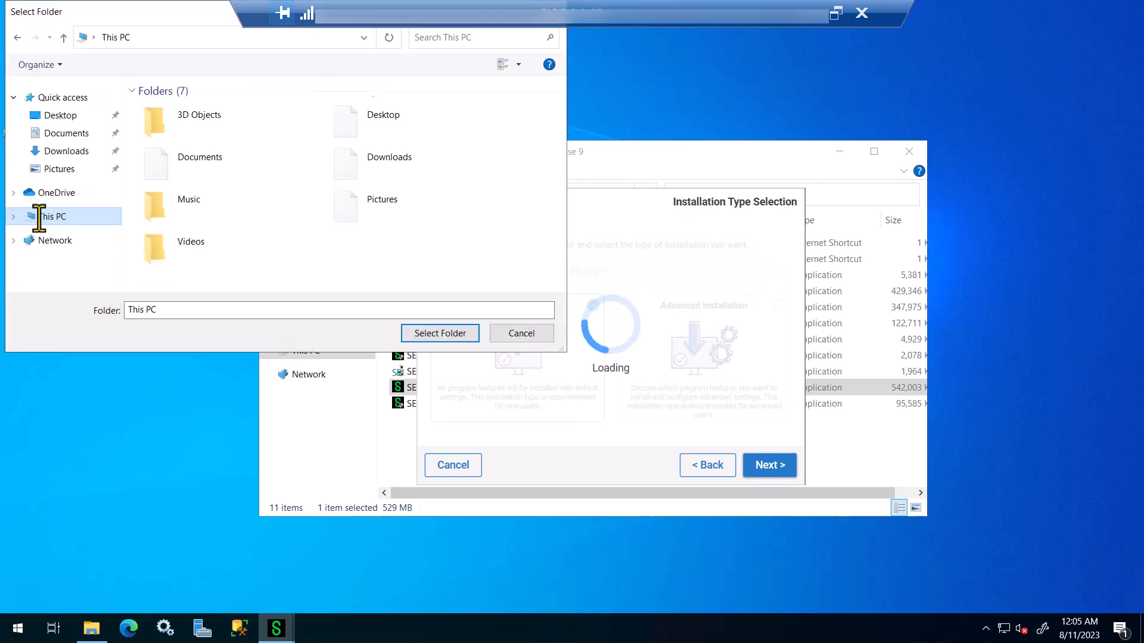
scroll(430, 261, "down", 1)
double_click(424, 261)
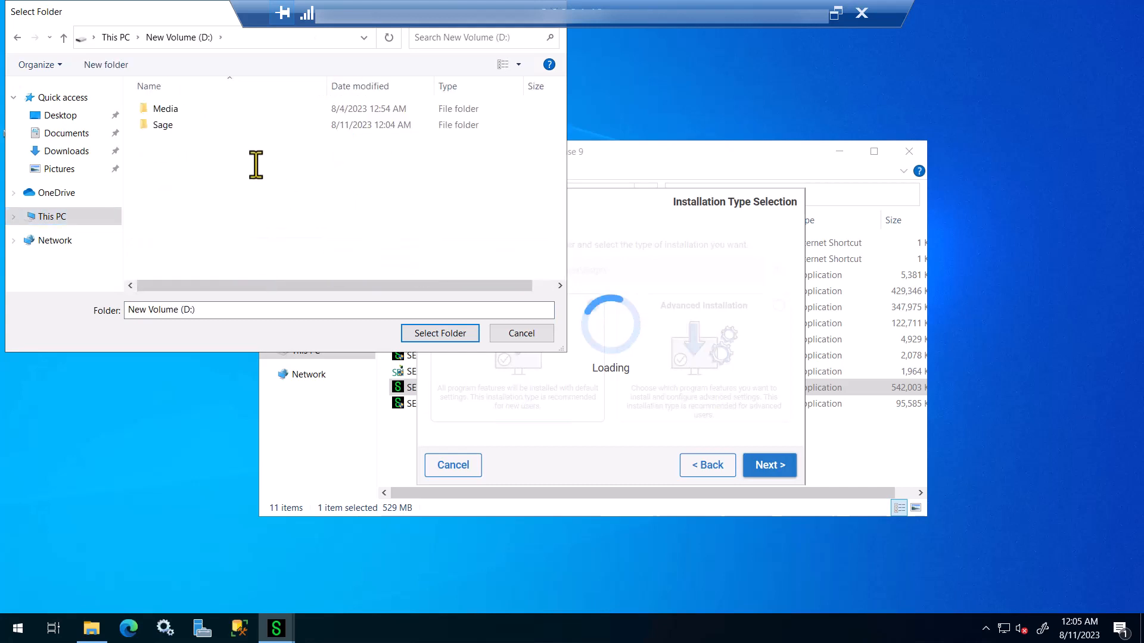
double_click(163, 124)
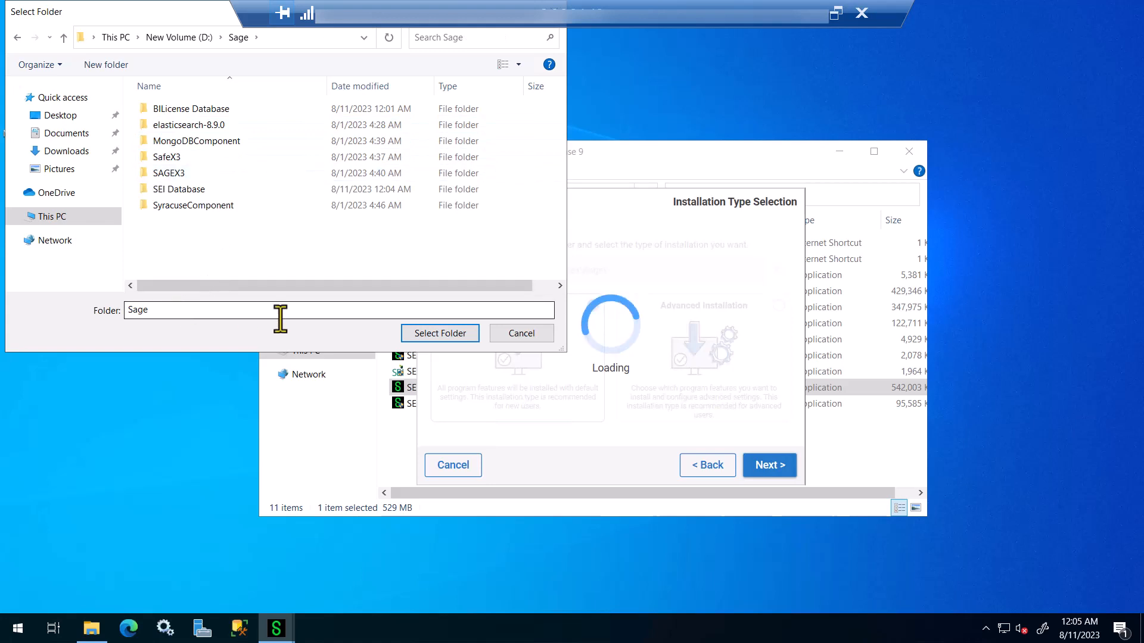
left_click(102, 66)
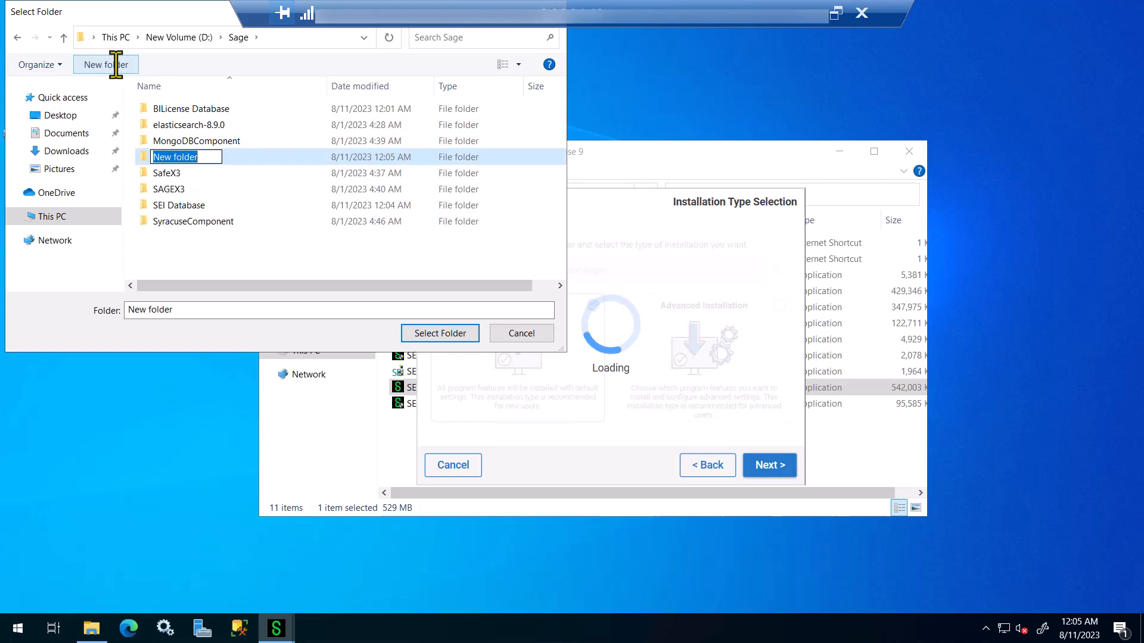
type("SEI")
key("Return")
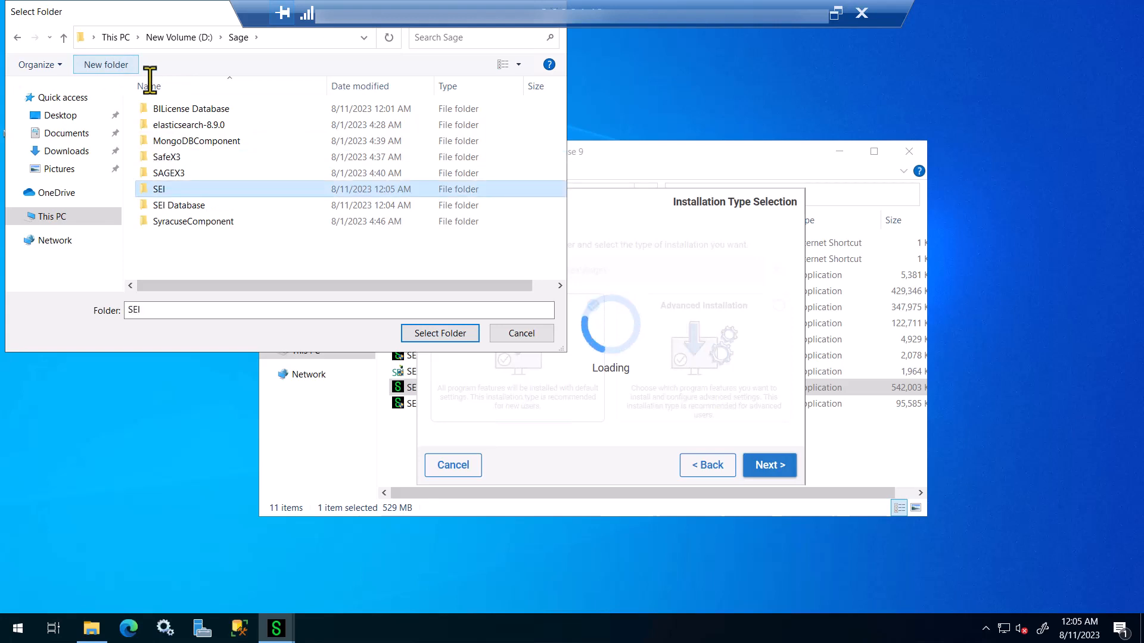
left_click(453, 334)
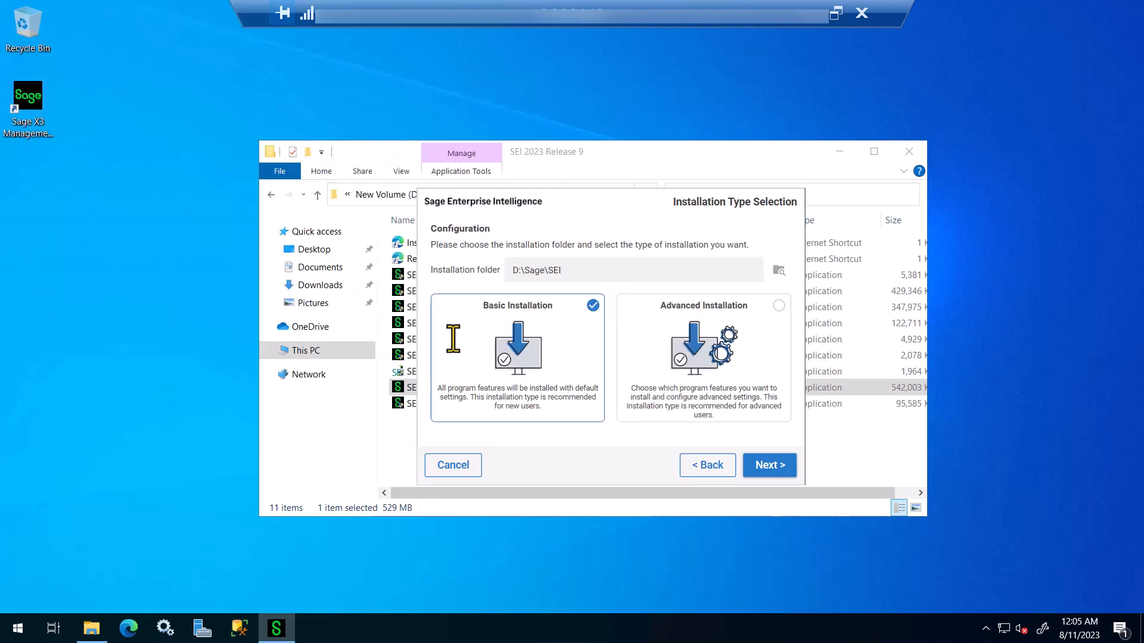
Step: Set the BI Service to log in as a custom account, entering its user name and password
left_click(761, 470)
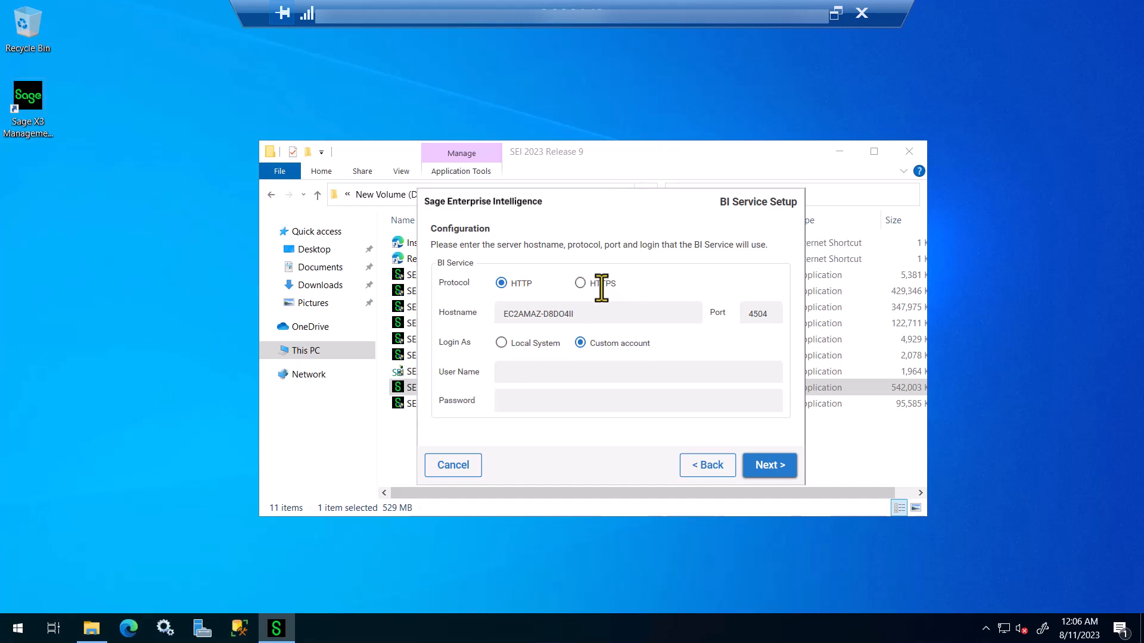
left_click(500, 343)
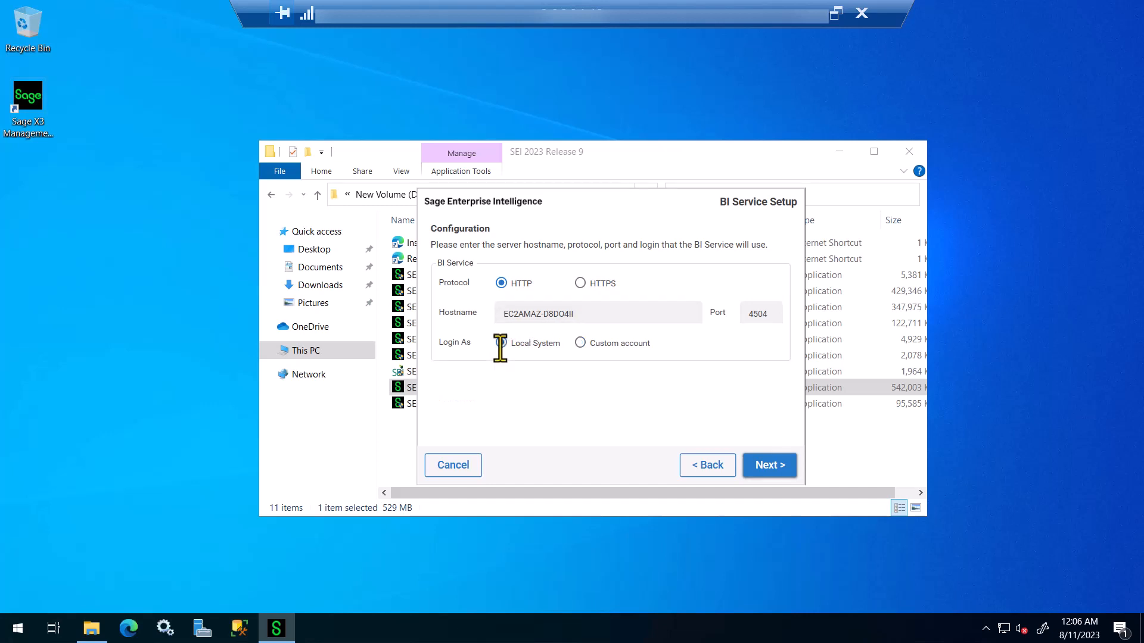
left_click(581, 345)
left_click(529, 374)
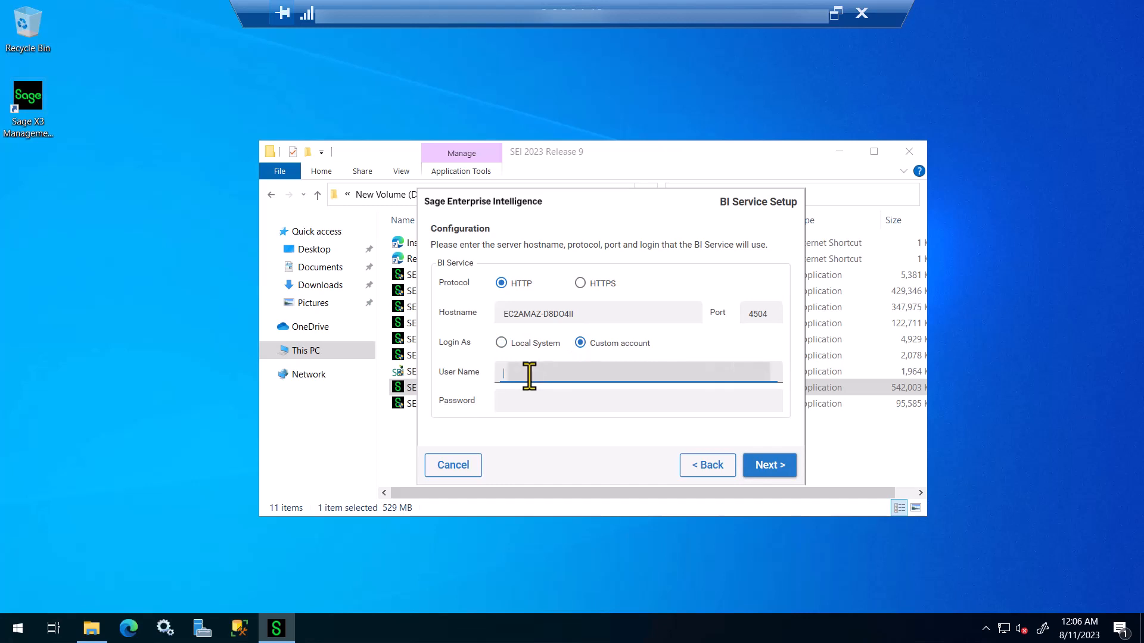
type("x3")
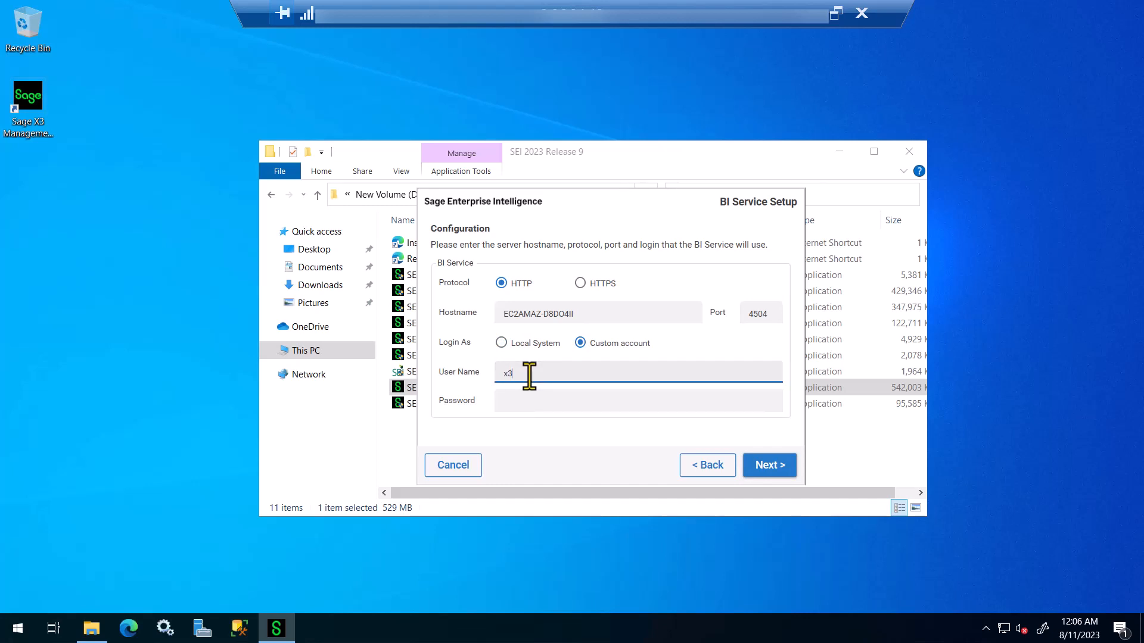
type("admin")
key("Tab")
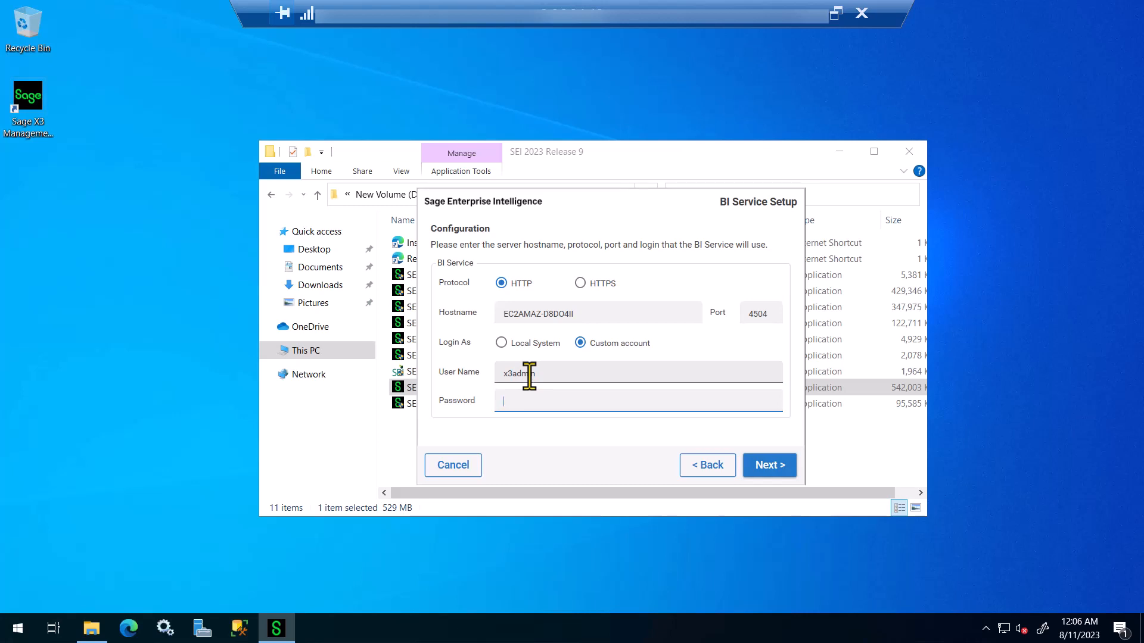
type("************")
Step: Run the Web Client application pool under a custom account with the service user name and password
left_click(774, 468)
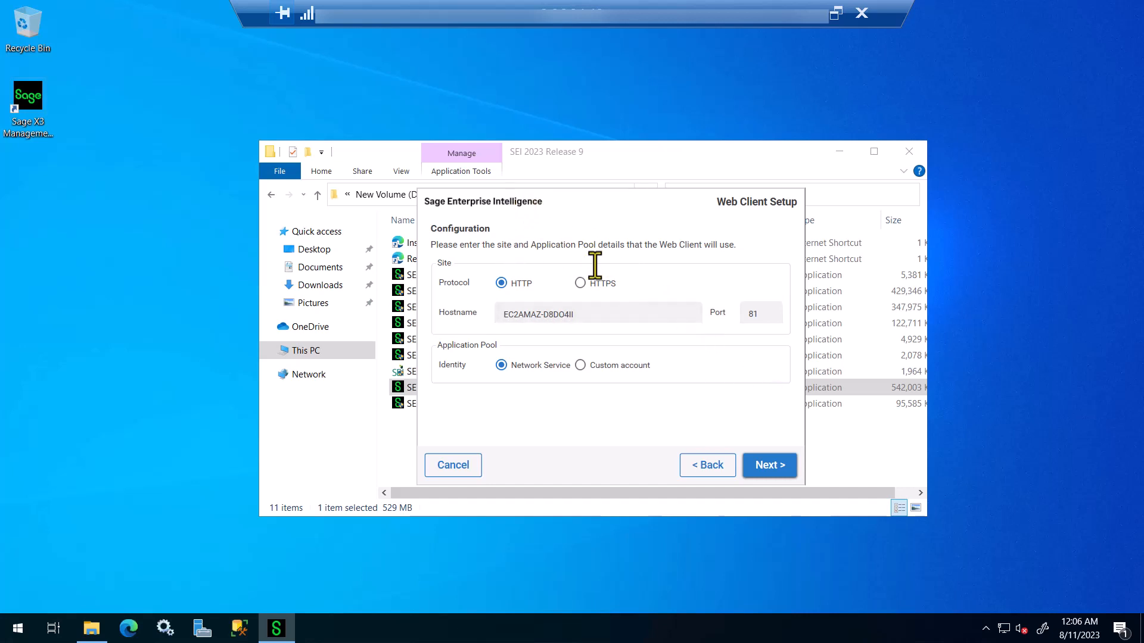
left_click(597, 365)
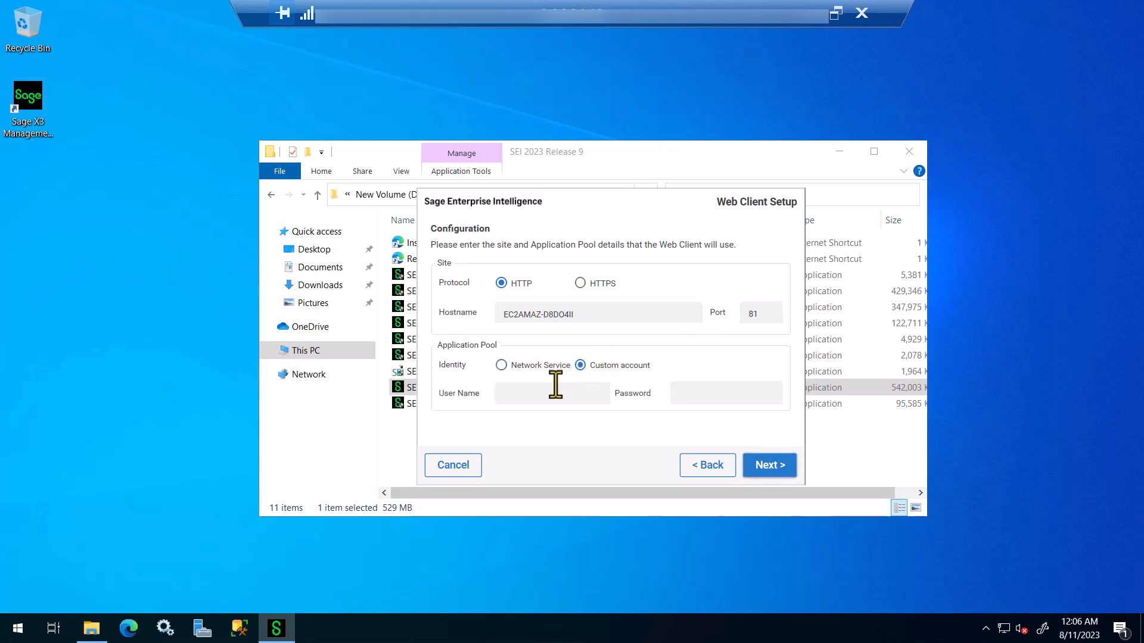
left_click(572, 397)
type("x3admin")
key("Tab")
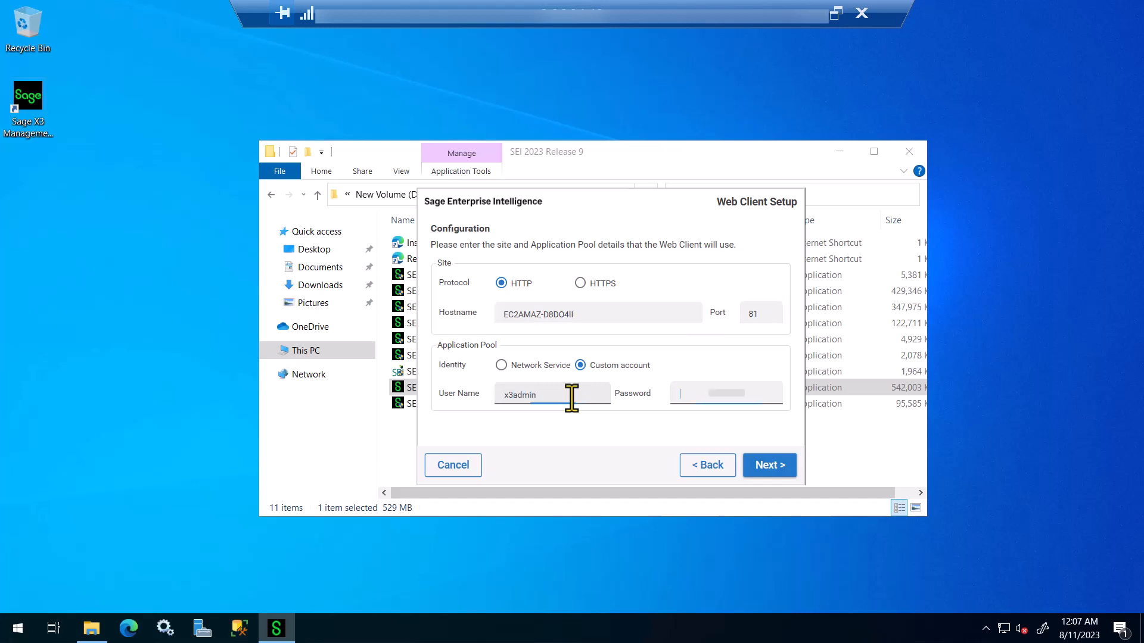
type("••••••••••••")
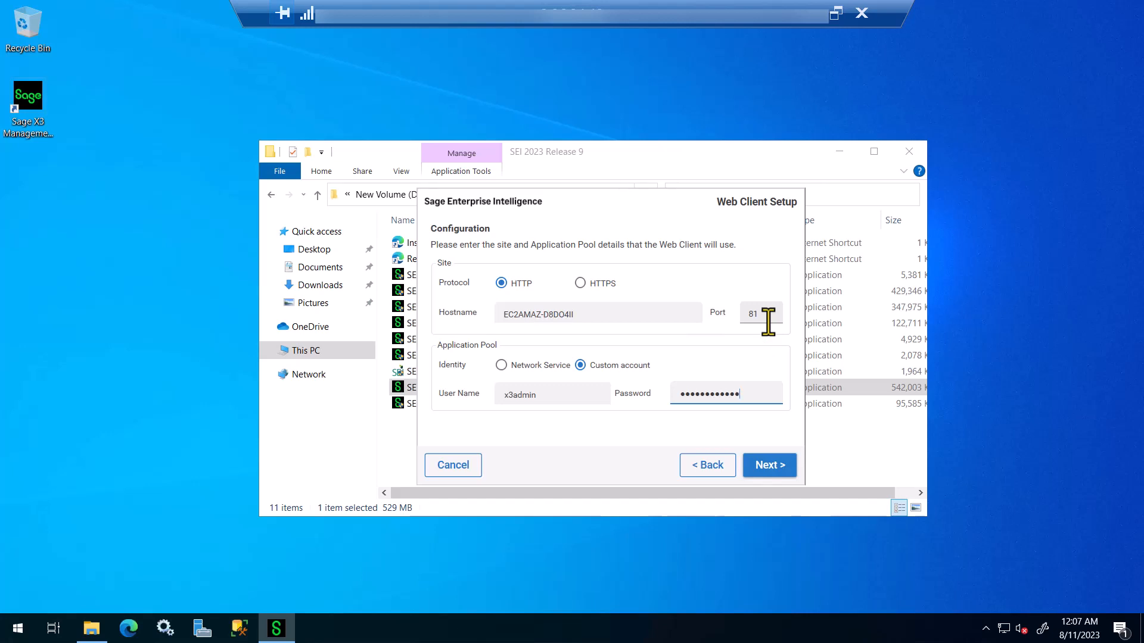
left_click(762, 459)
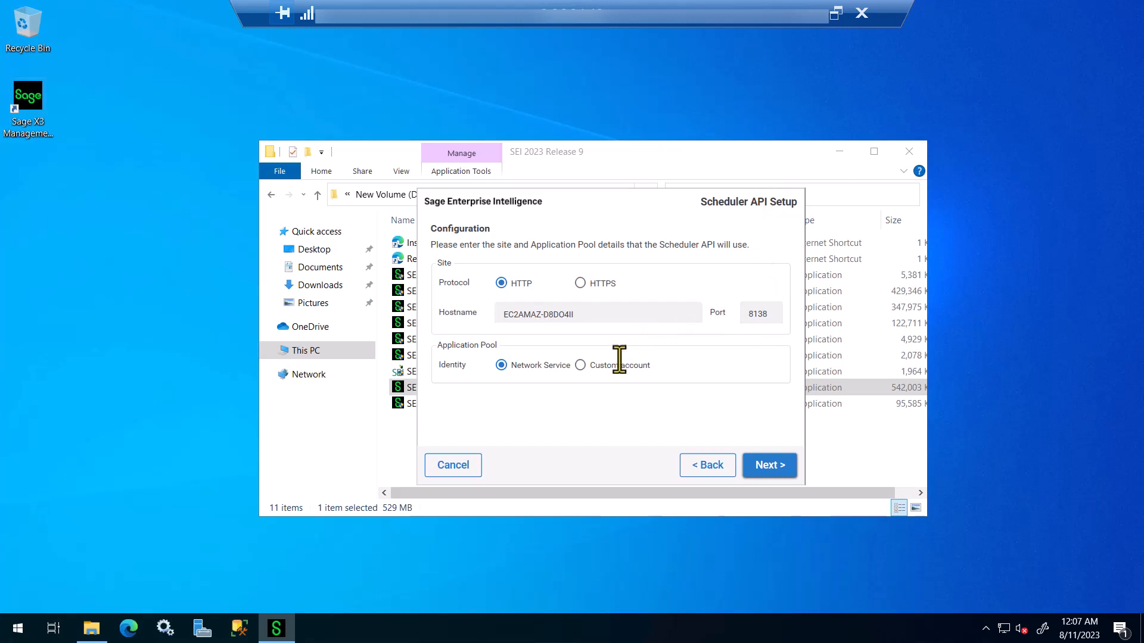
Step: Run the Scheduler API pool under a custom account with the service credentials, then continue
left_click(595, 366)
left_click(519, 394)
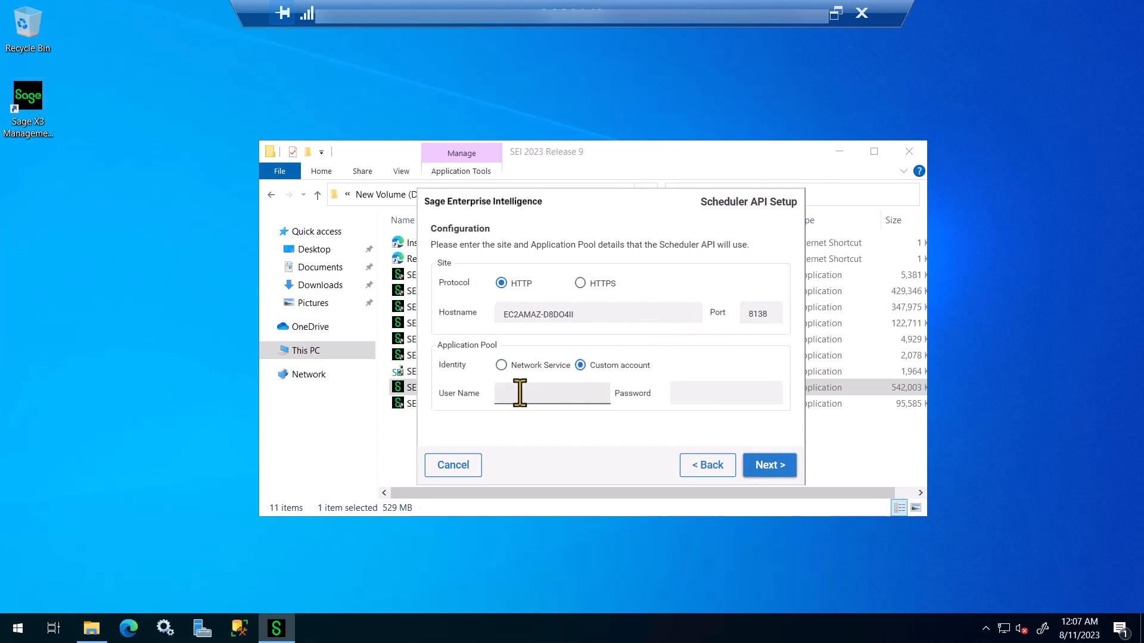
type("x3admin")
key("Tab")
type("************")
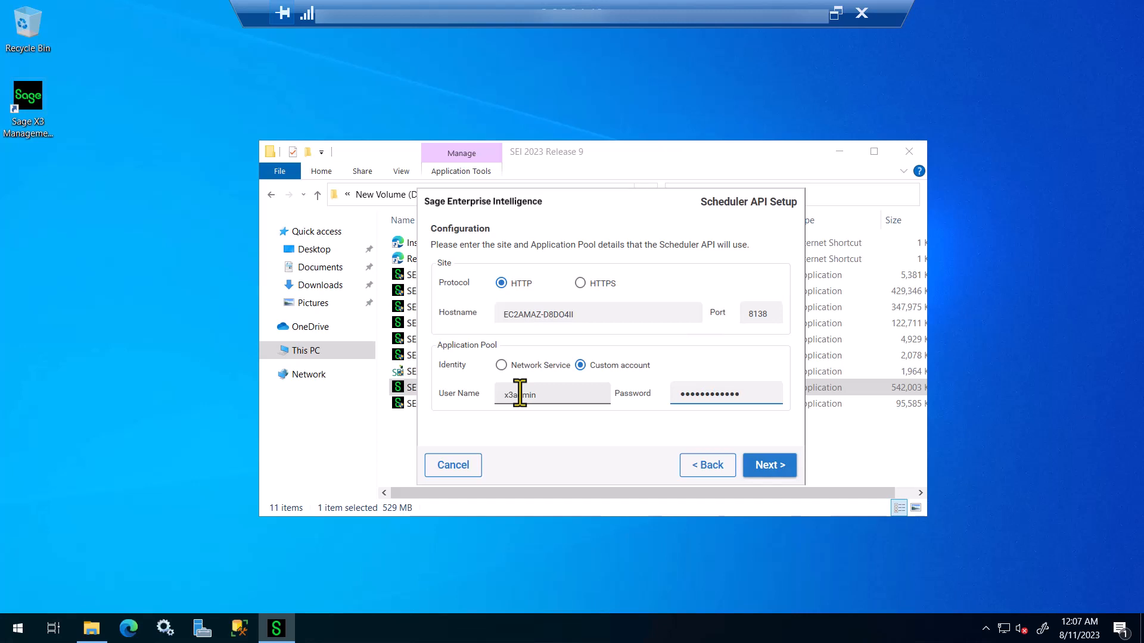
left_click(782, 467)
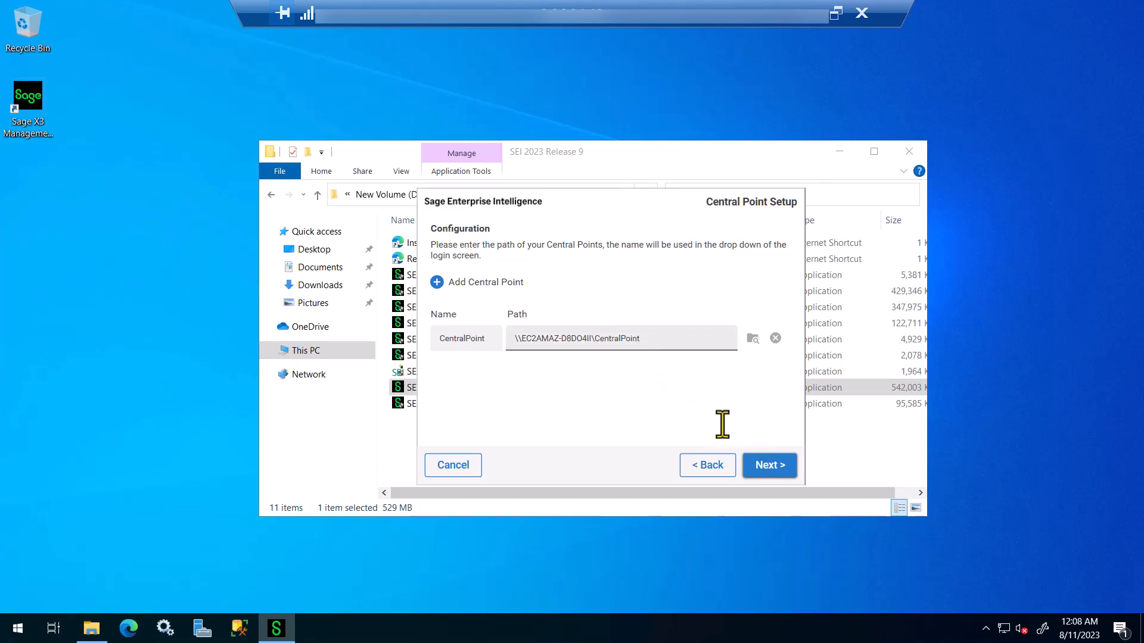
Step: Keep the CentralPoint path and review the install summary: D:\Sage\SEI, ports 4504, 81, 8138
left_click(756, 470)
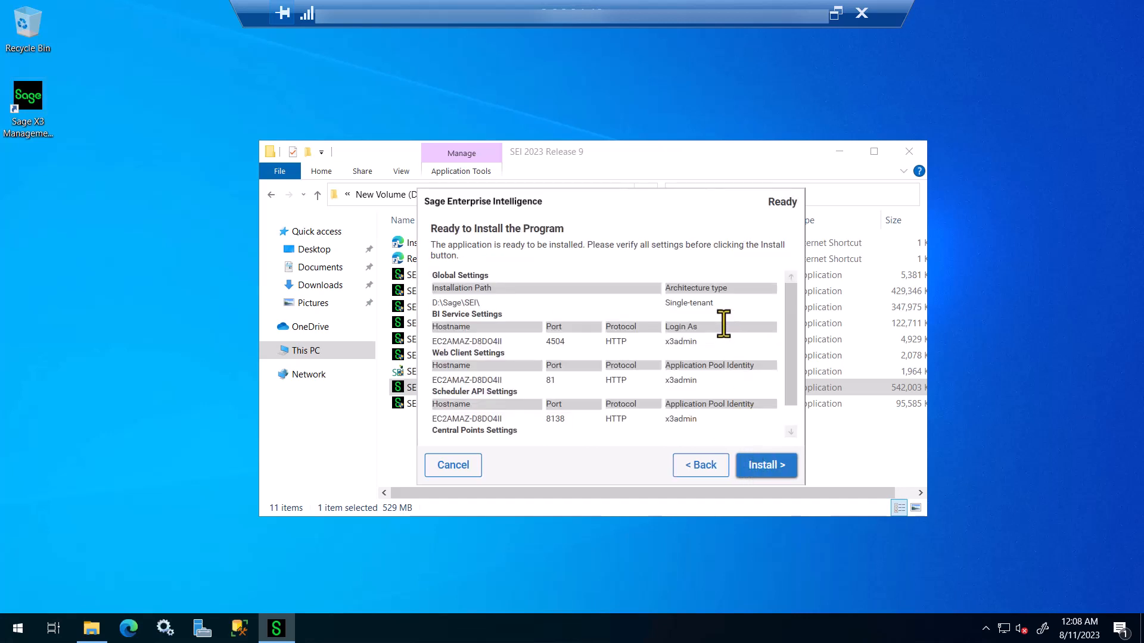
scroll(724, 325, "down", 2)
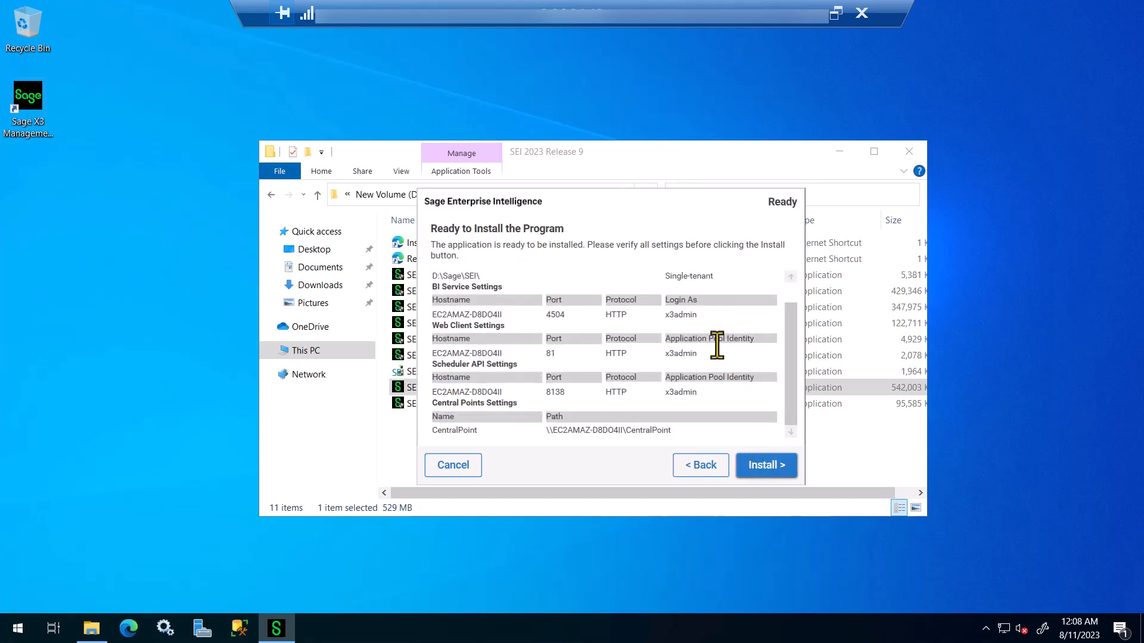
left_click_drag(794, 372, 794, 328)
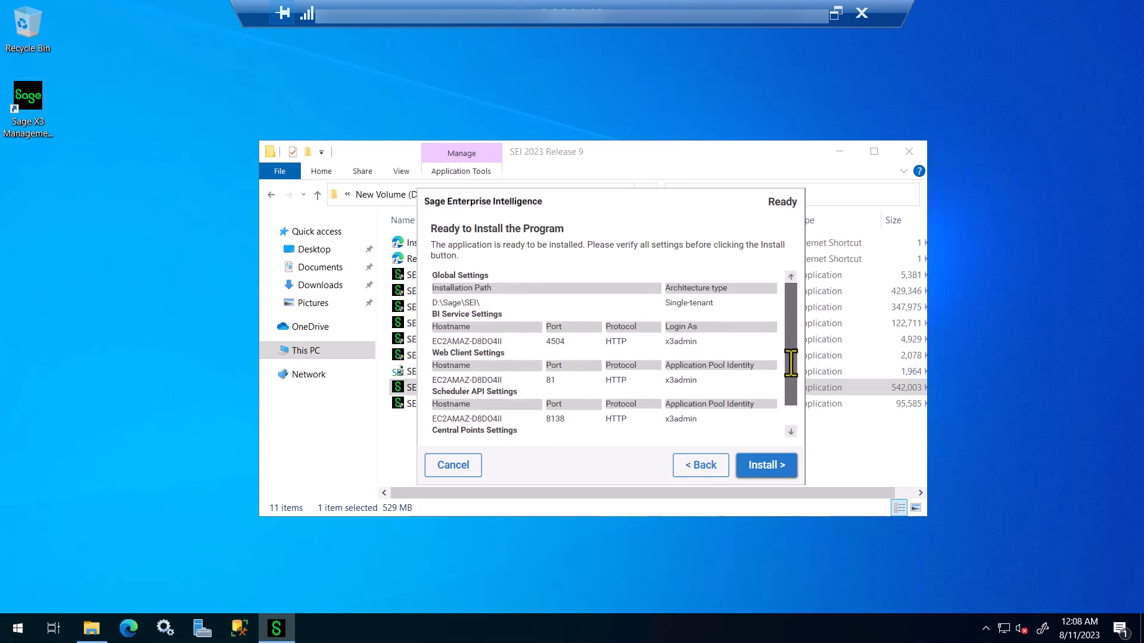
scroll(793, 373, "down", 2)
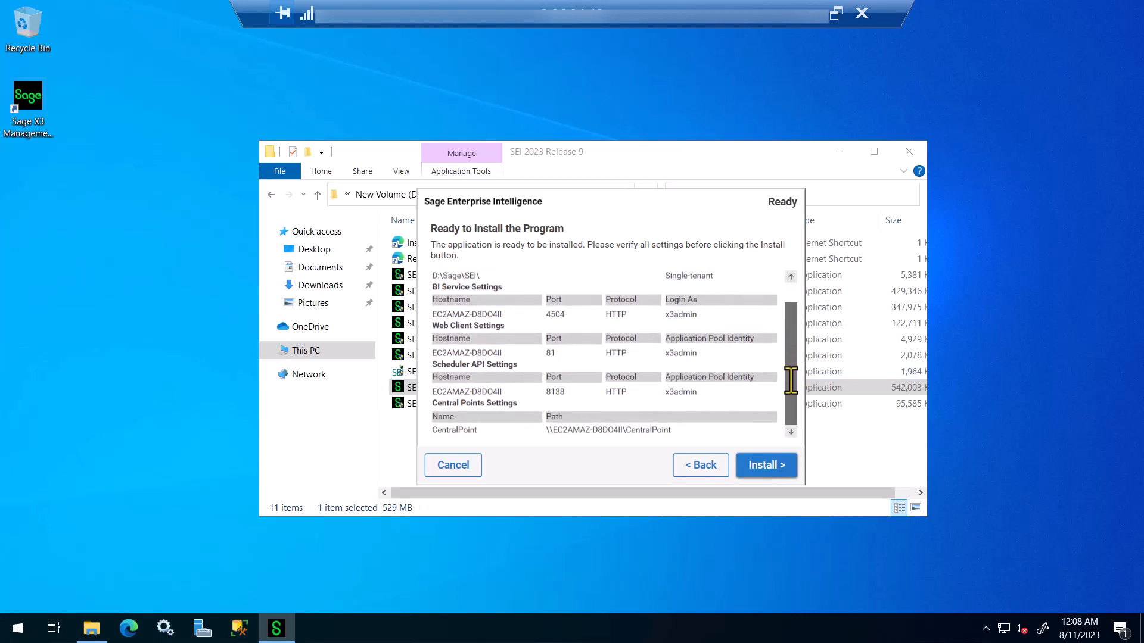
Step: Install SEI Server and exit the installer once it reports success
left_click(769, 467)
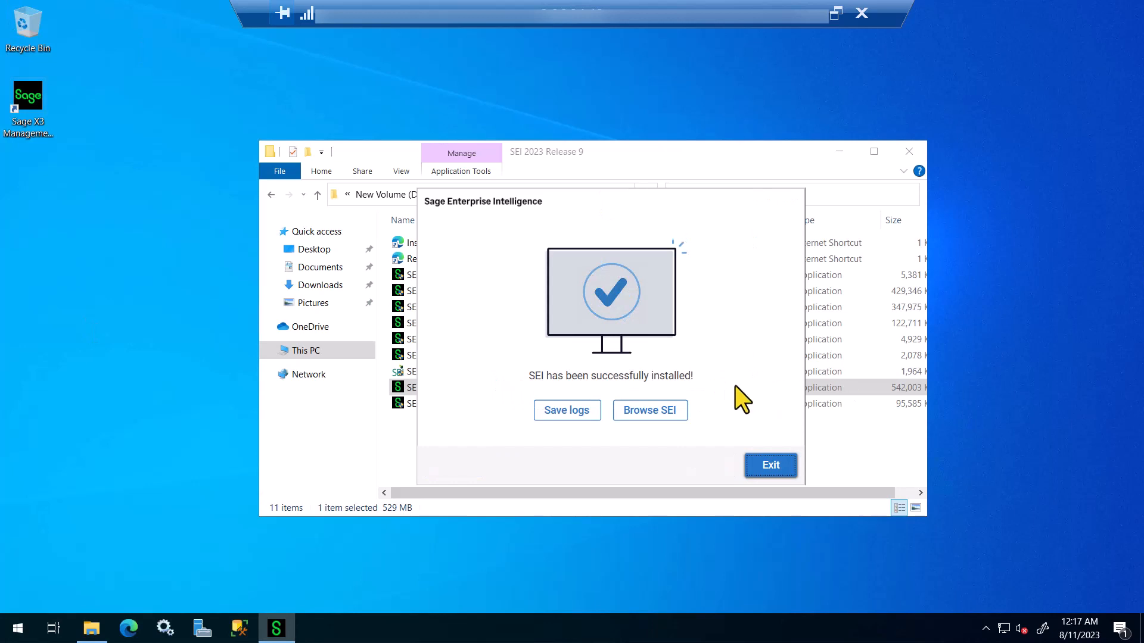
left_click(771, 466)
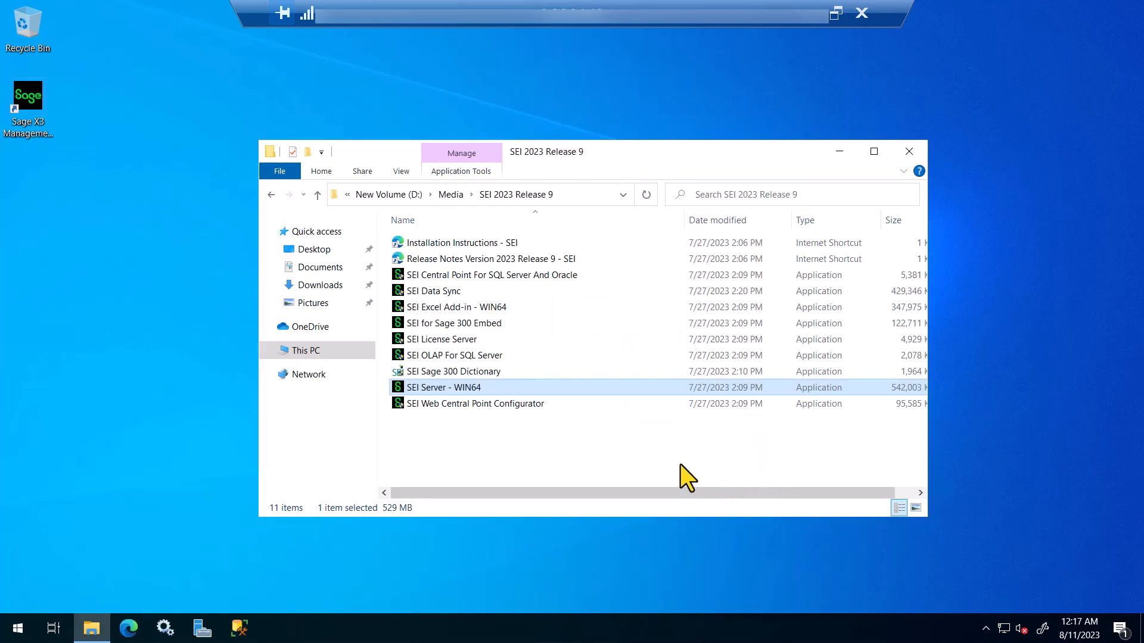
Step: Launch the SEI OLAP For SQL Server installer from the SEI 2023 Release 9 folder
left_click(434, 355)
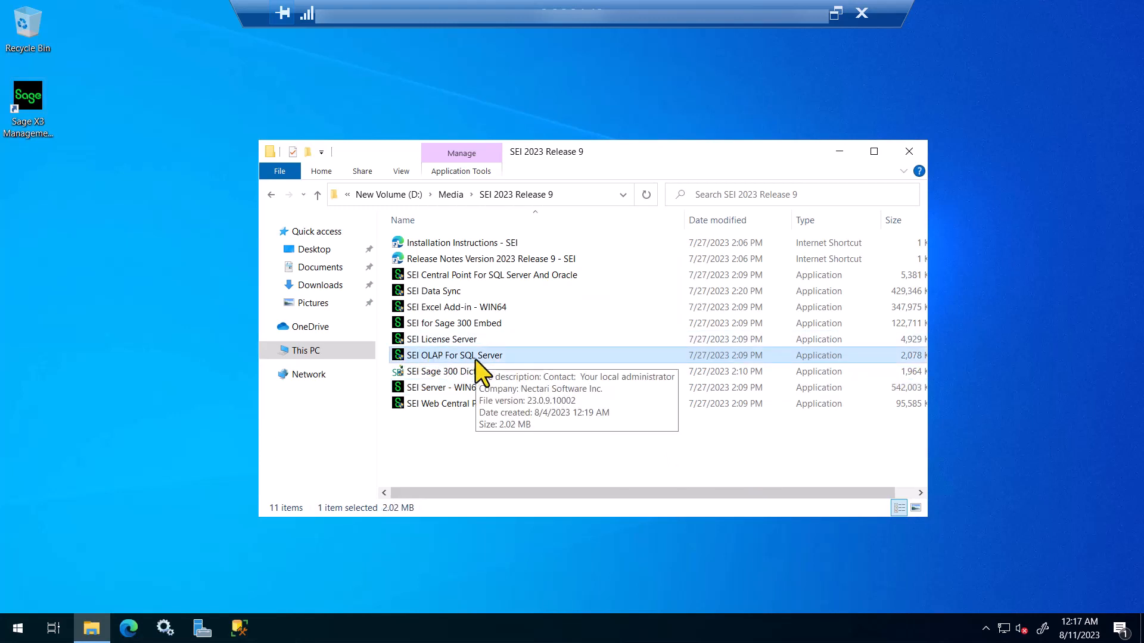
double_click(475, 360)
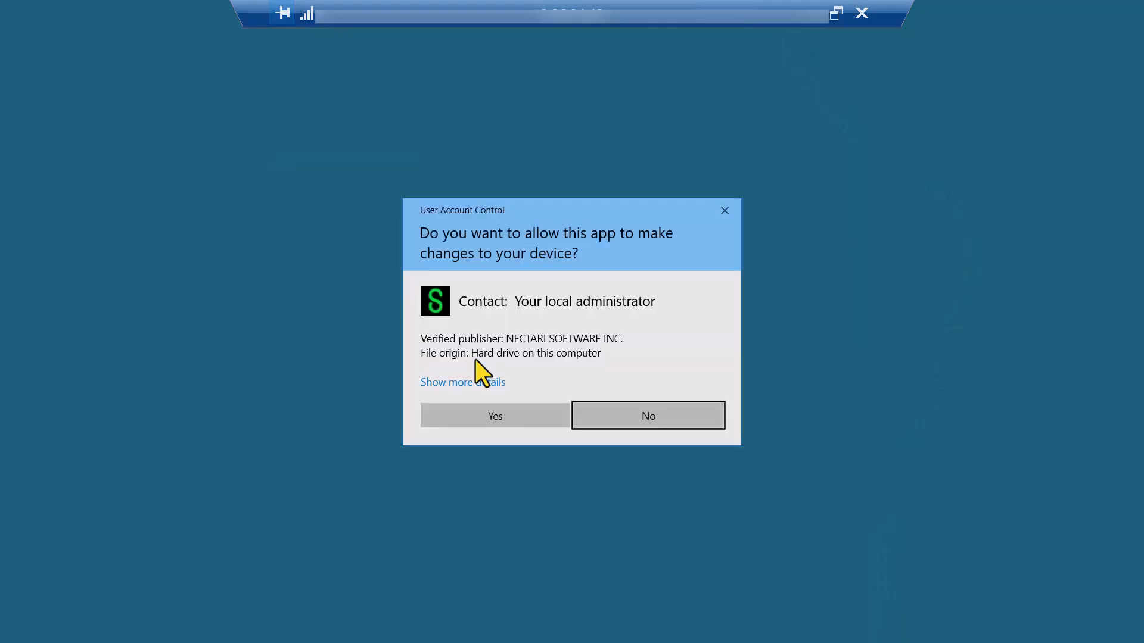
Step: Allow the SEI OLAP installer to run and accept its license agreement
left_click(476, 417)
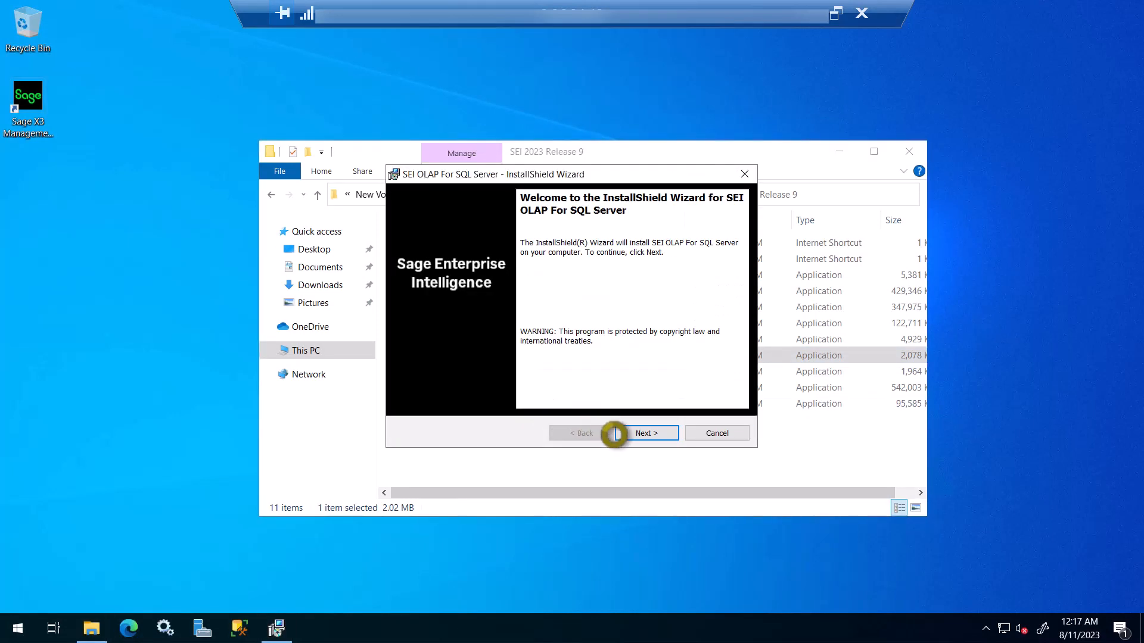
left_click(632, 434)
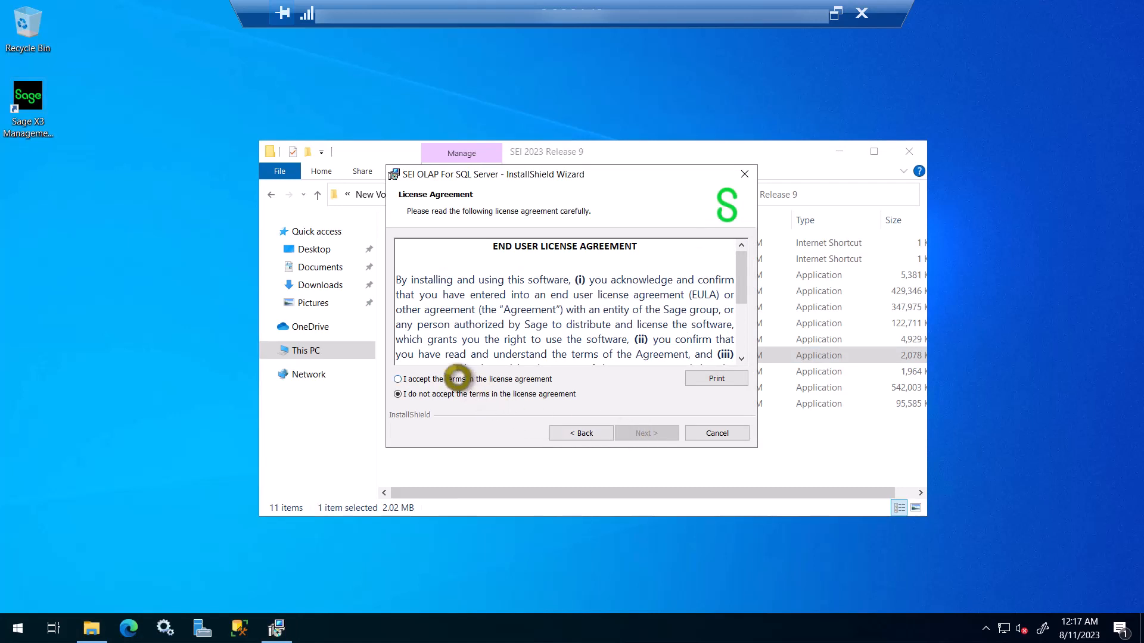
left_click(457, 378)
left_click(653, 433)
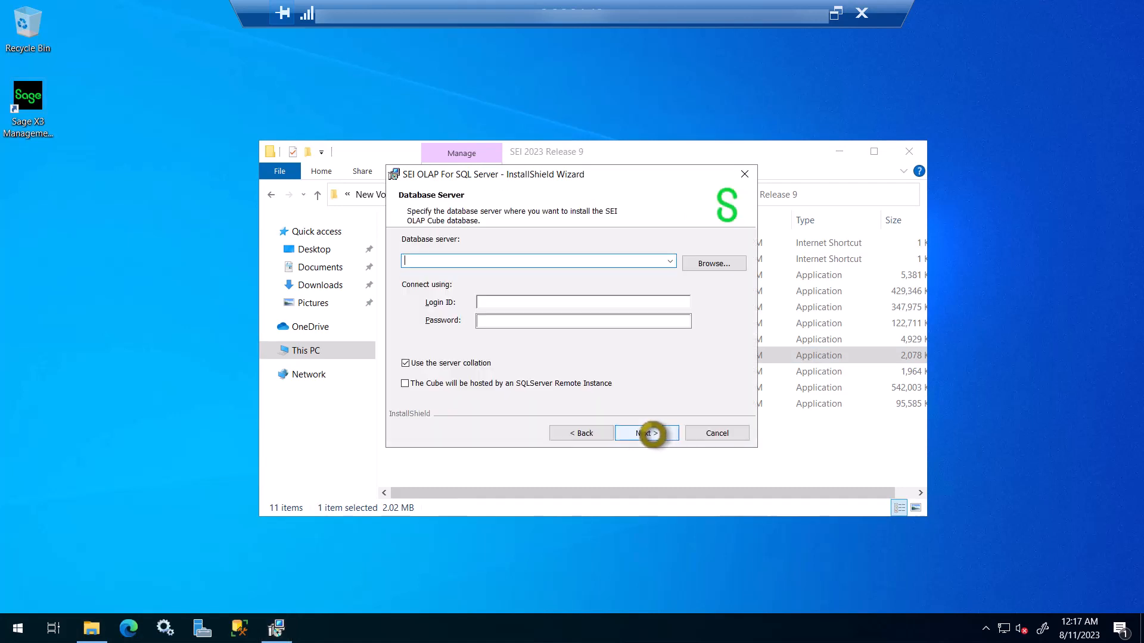
Step: Target the (local)\SAGE database server with a SQL login and password
left_click(671, 263)
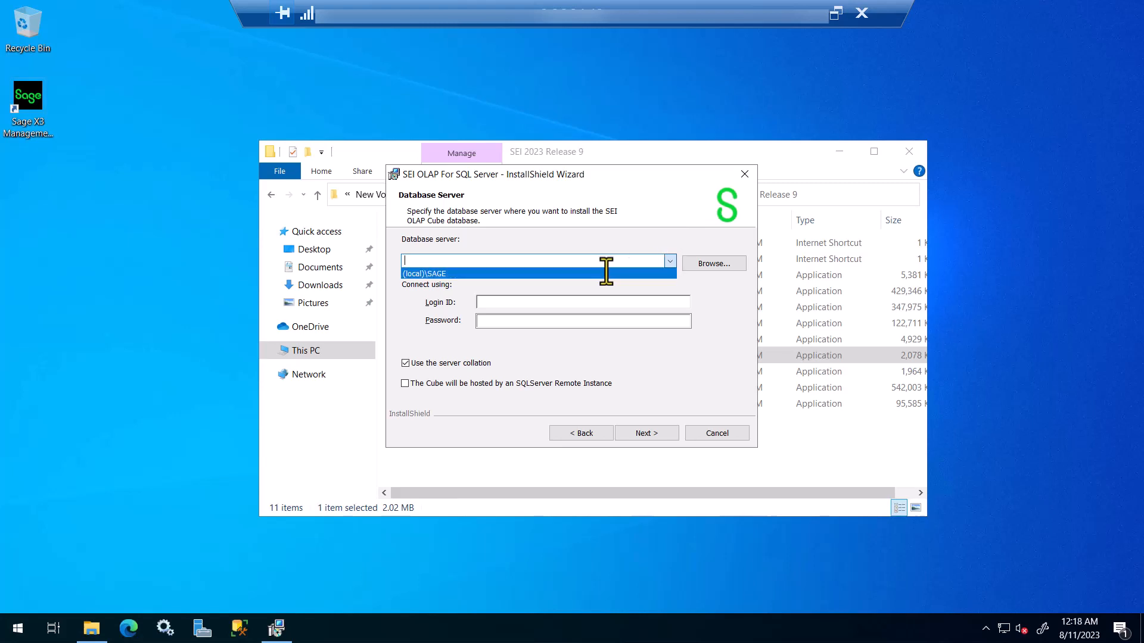
left_click(601, 273)
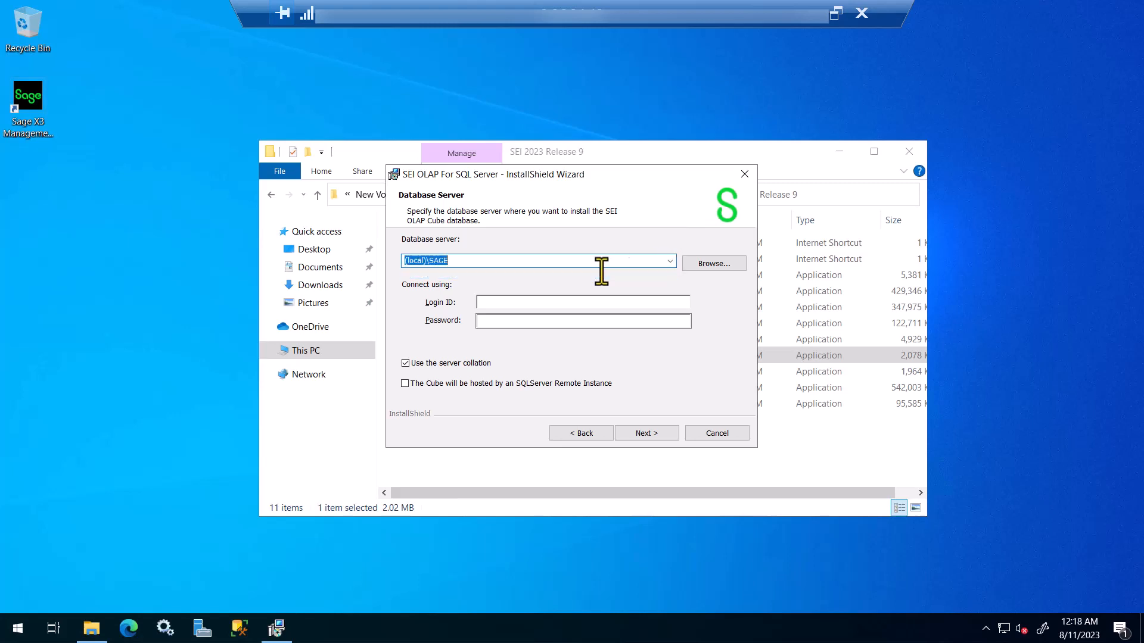
left_click(566, 304)
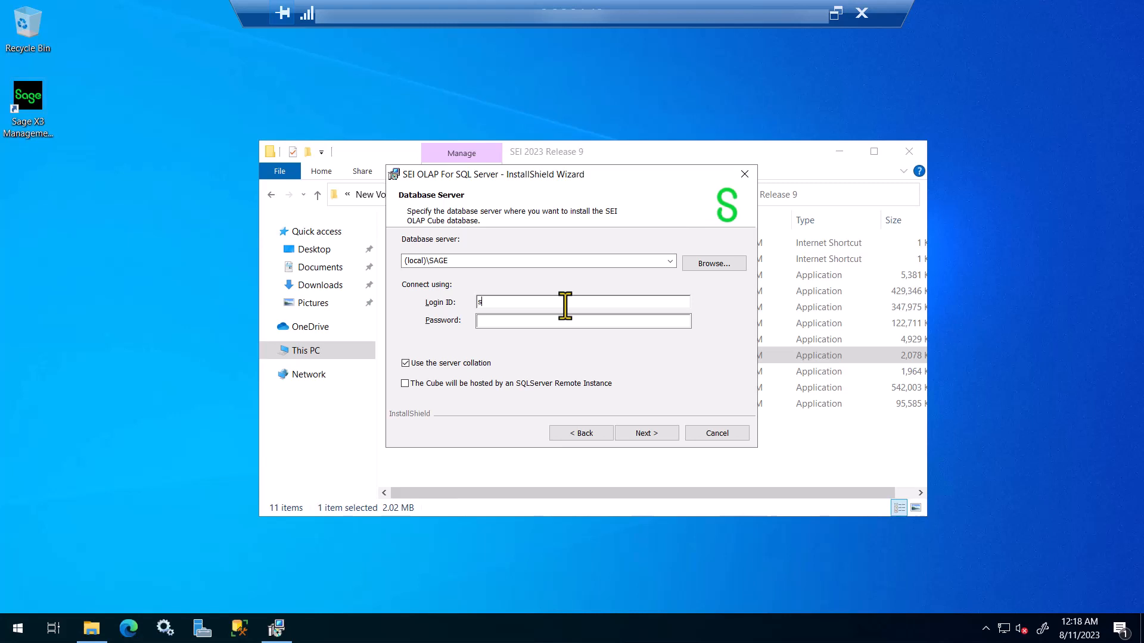
key("Tab")
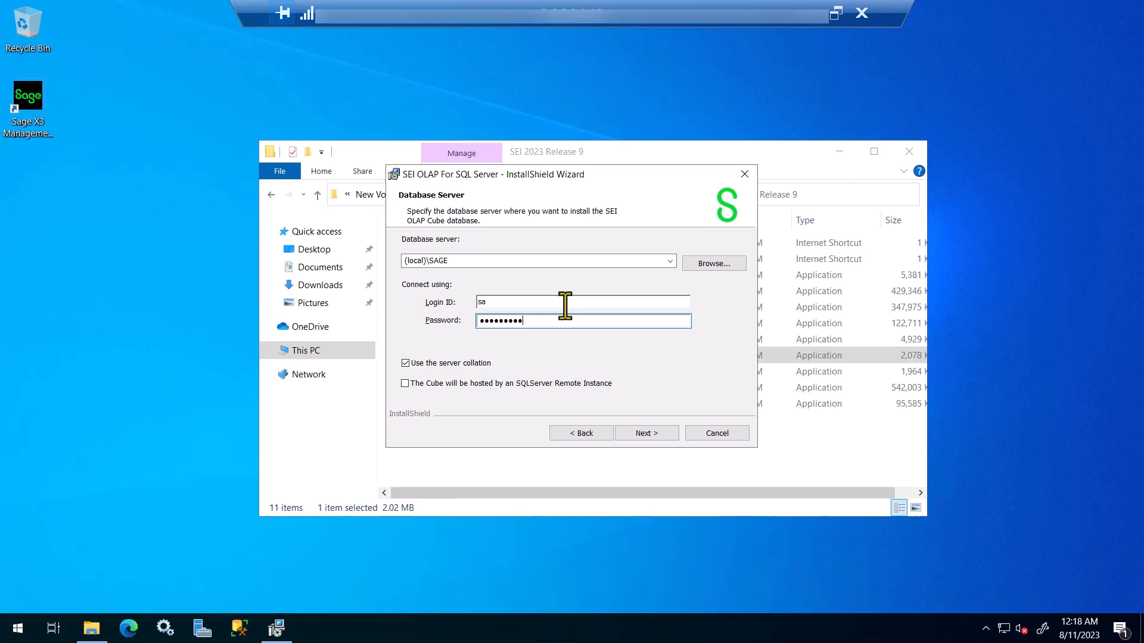
type("•")
left_click(647, 437)
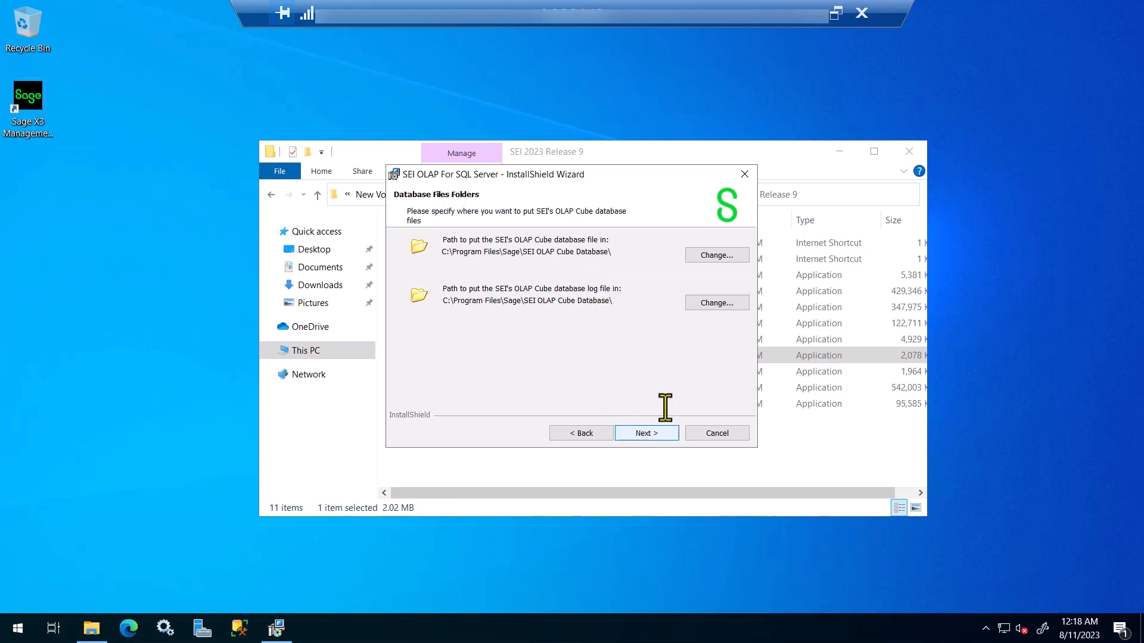
Step: Move the cube database files to D:\Sage\SEI OLAP Cube Database\ and finish installing SEI OLAP
left_click(713, 255)
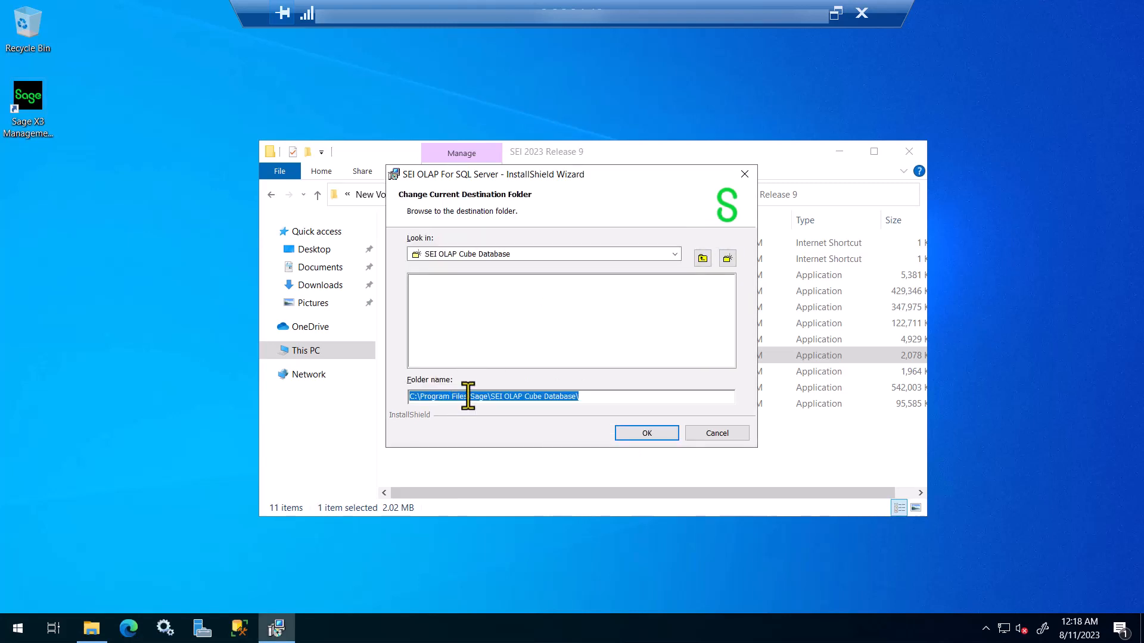
left_click_drag(468, 396, 365, 388)
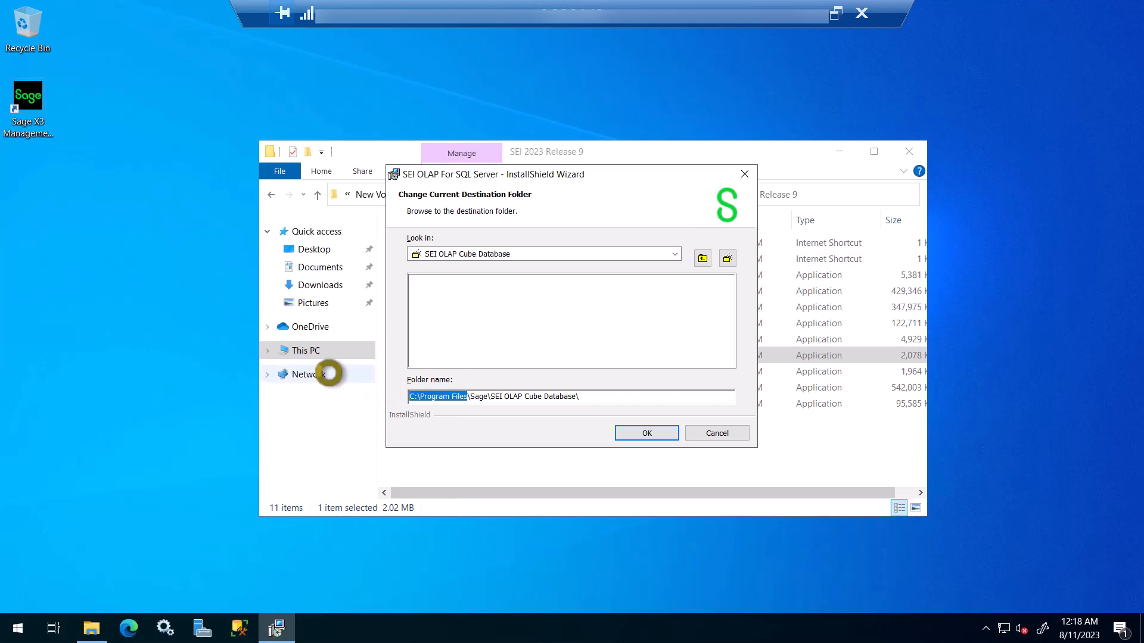
type("D:")
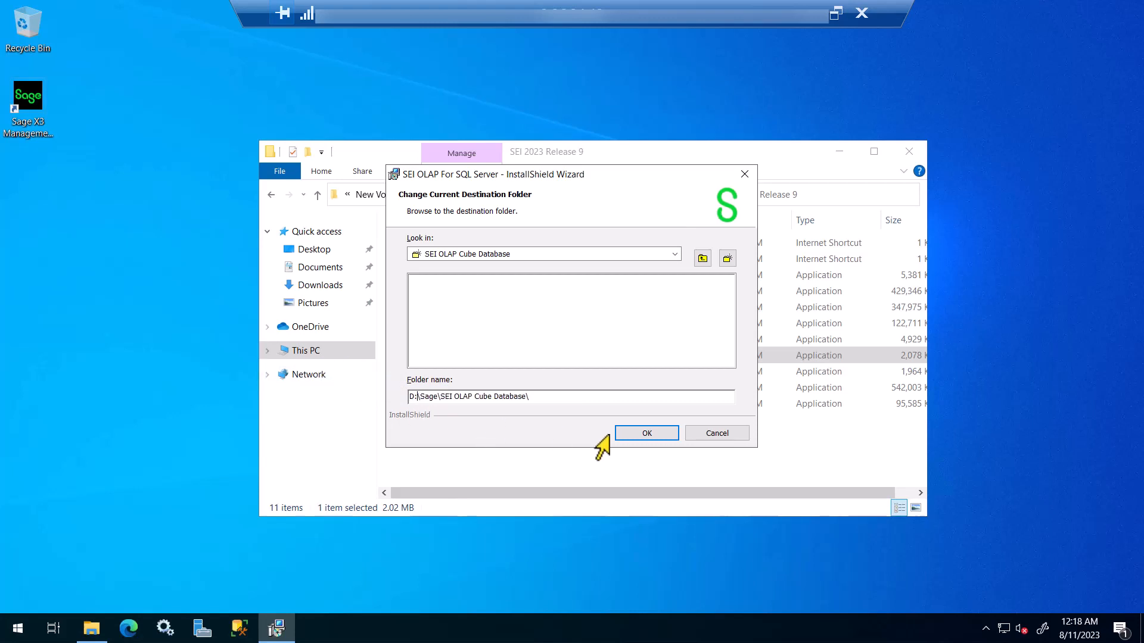
left_click(647, 435)
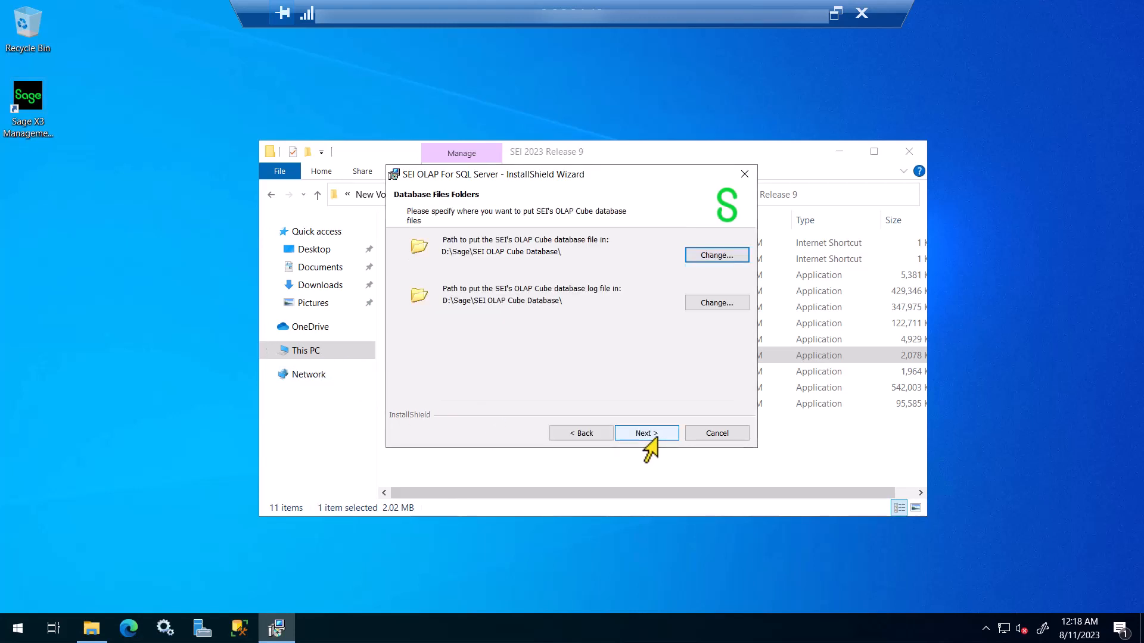
left_click(641, 439)
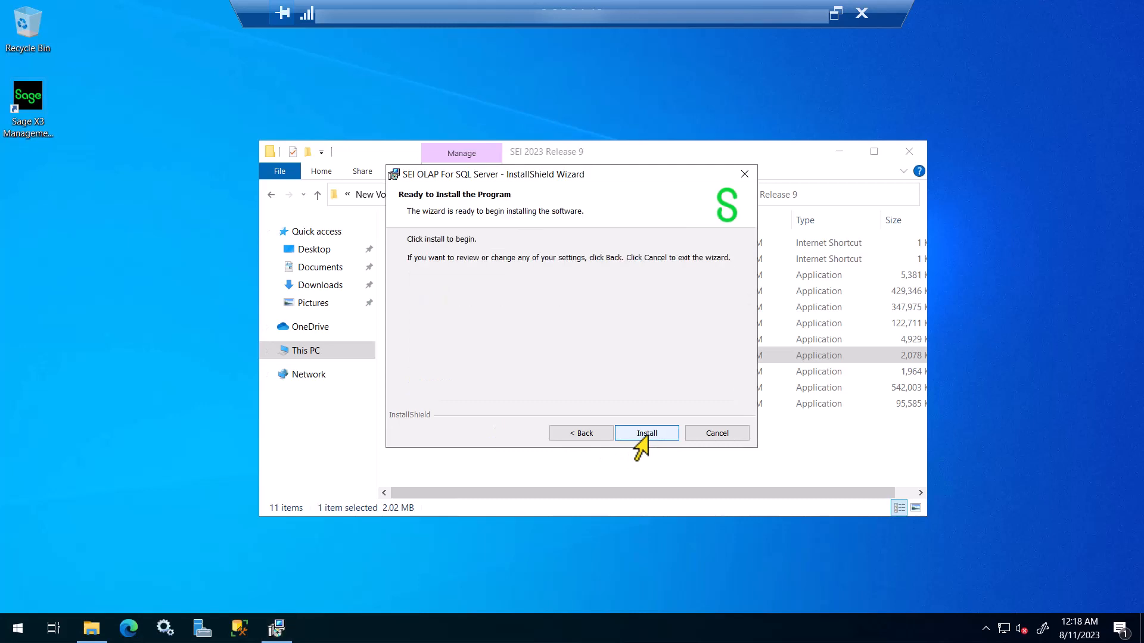
left_click(640, 439)
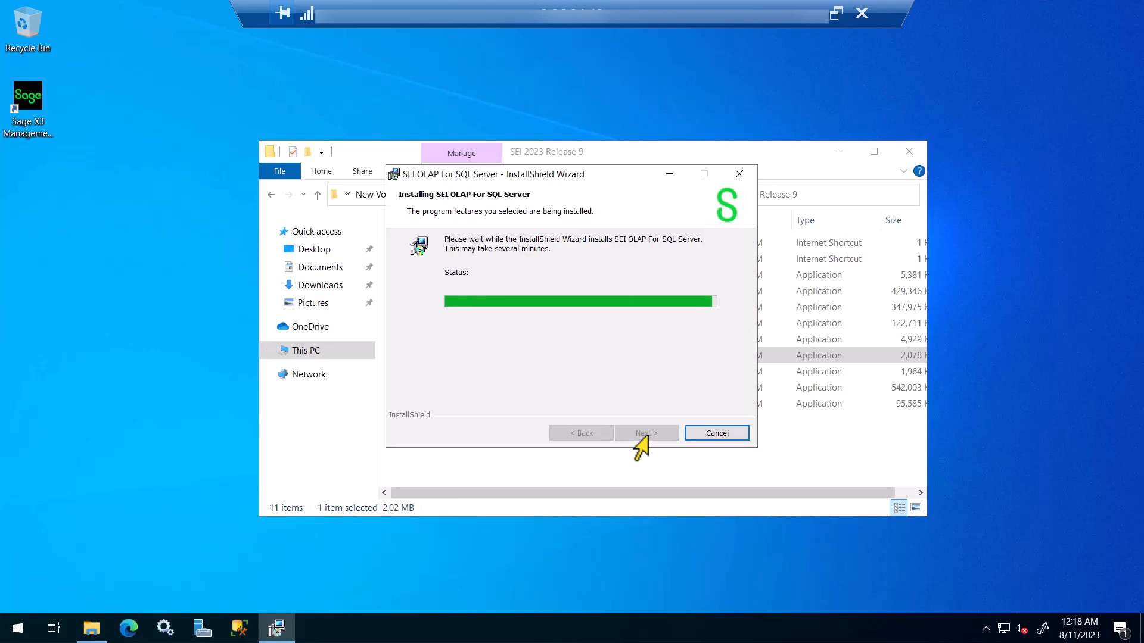
left_click(638, 438)
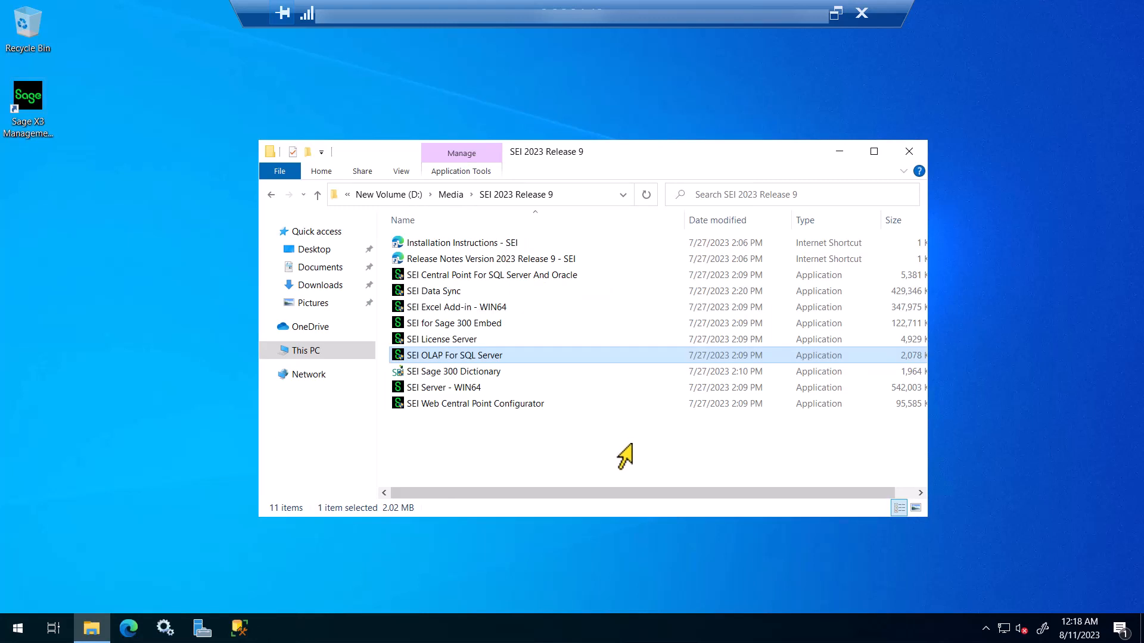
left_click(482, 311)
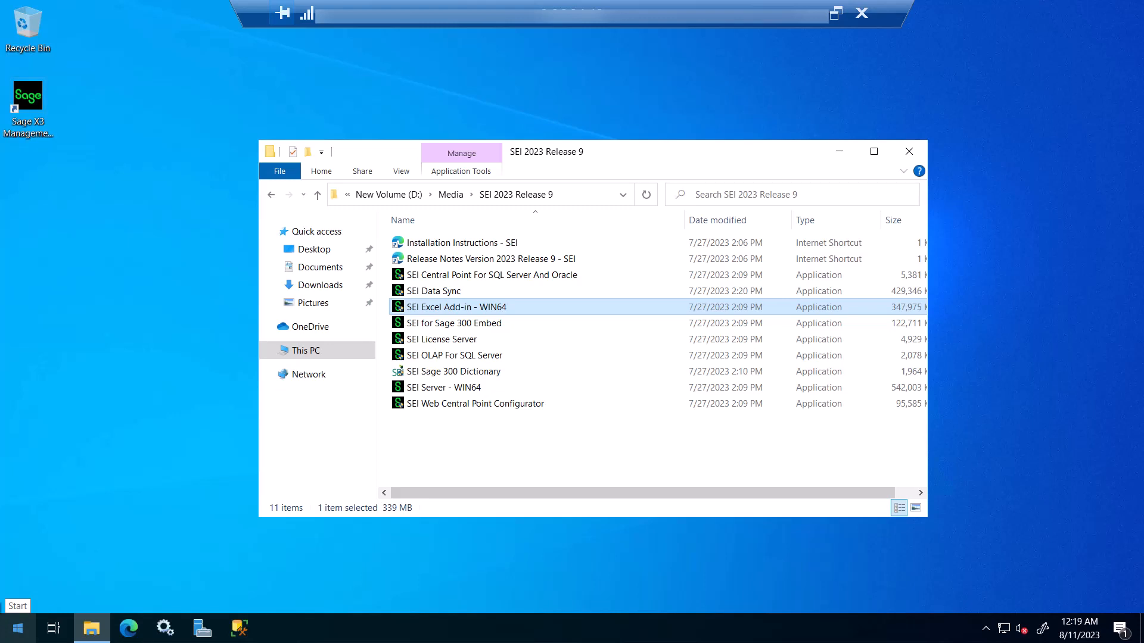
left_click(9, 635)
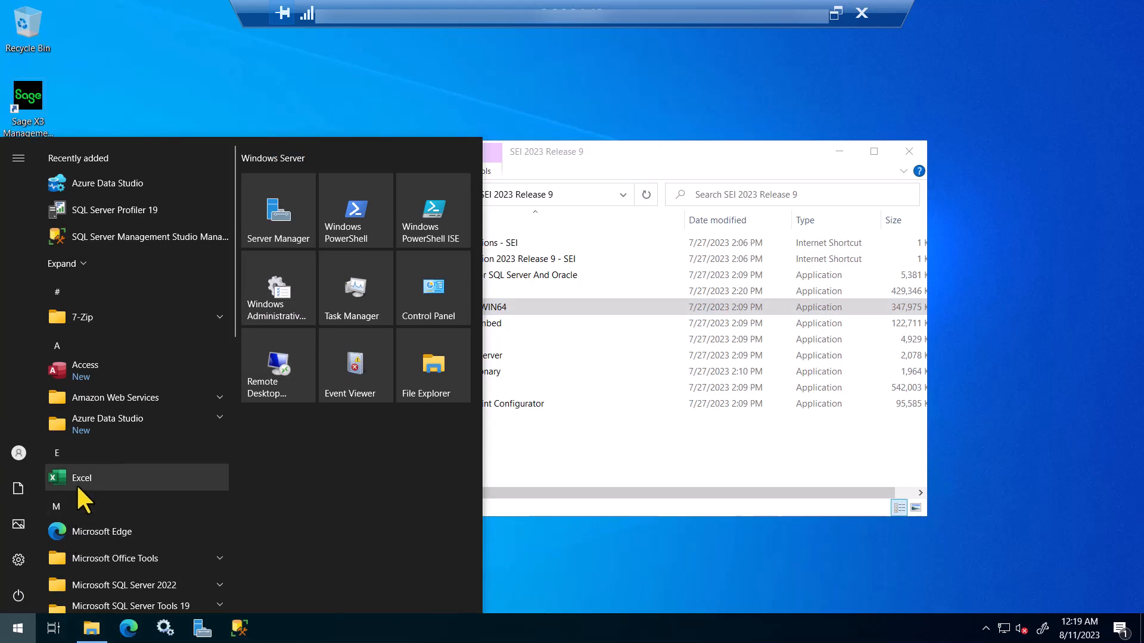
left_click(566, 471)
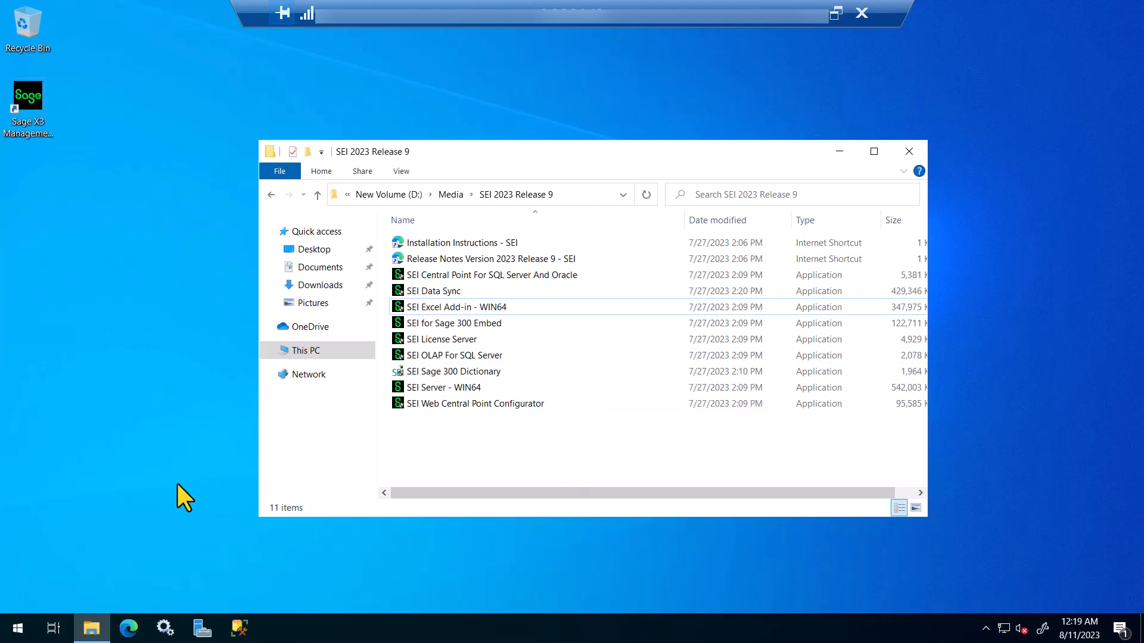
left_click(421, 312)
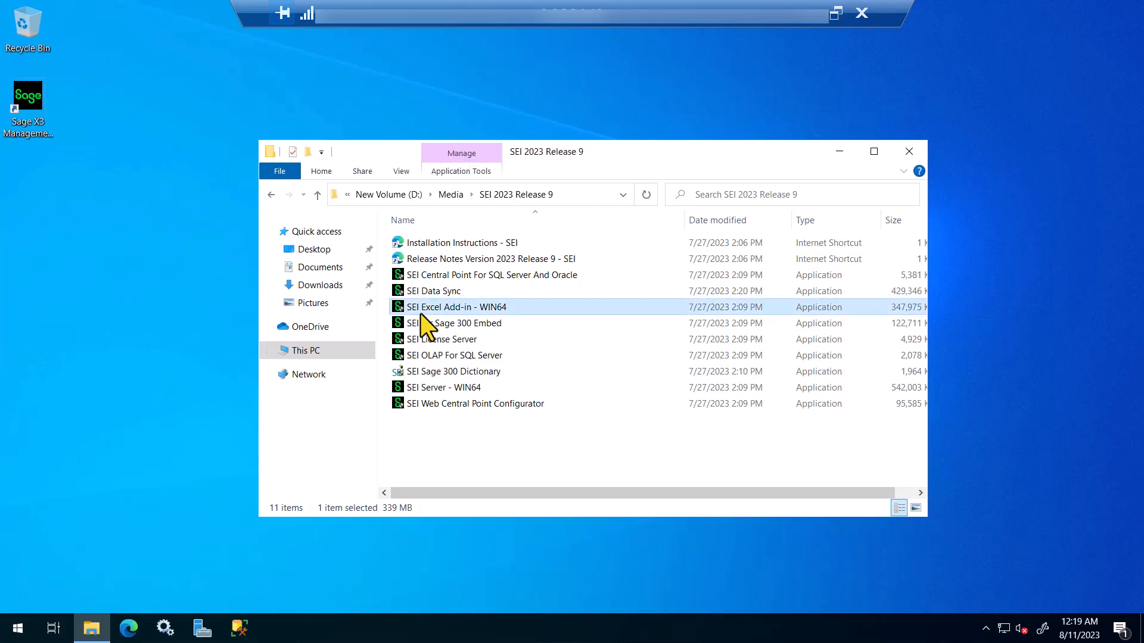
Step: Launch the SEI Excel Add-in WIN64 installer and install the Visual C++ 2013 prerequisites
double_click(420, 313)
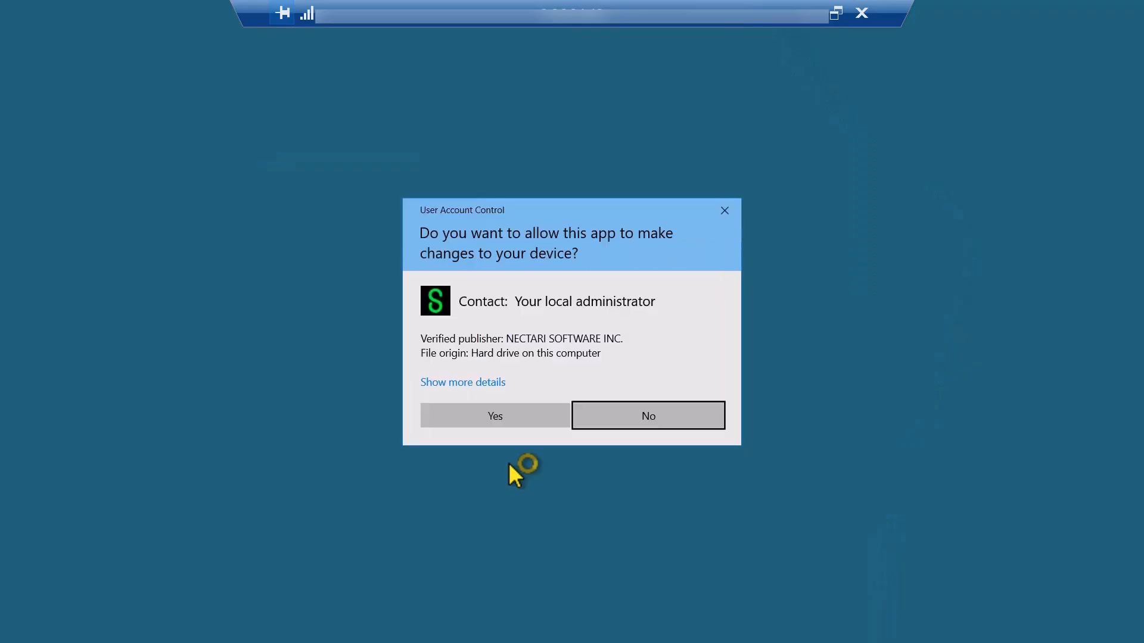
left_click(500, 428)
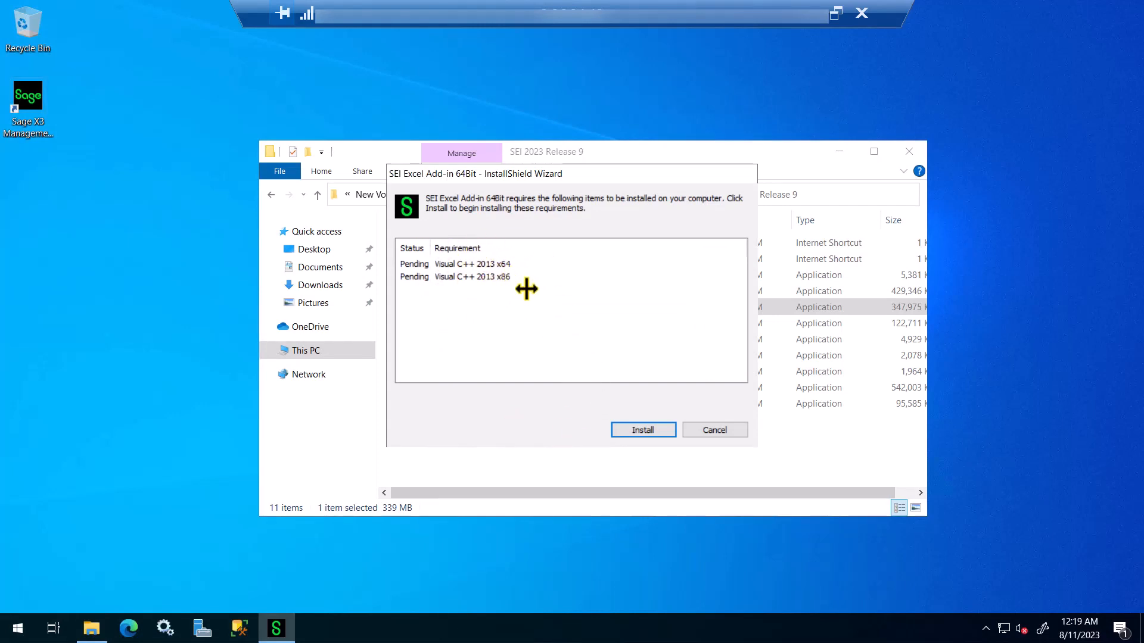
left_click(649, 430)
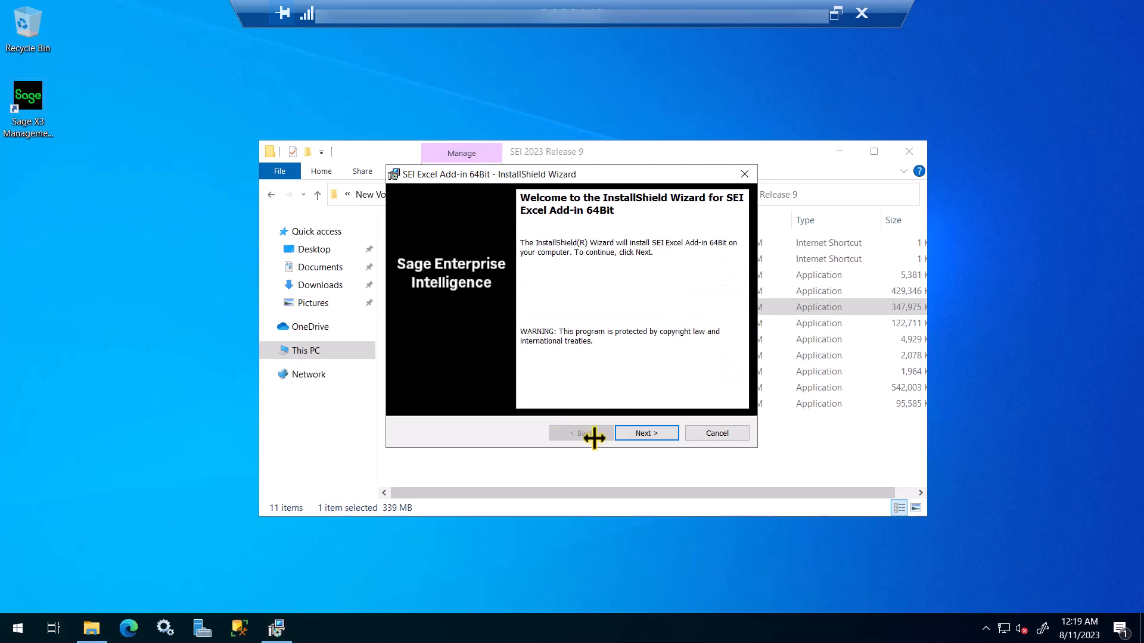
Step: Accept the add-in license agreement and keep 64-bit Office as the version
left_click(632, 435)
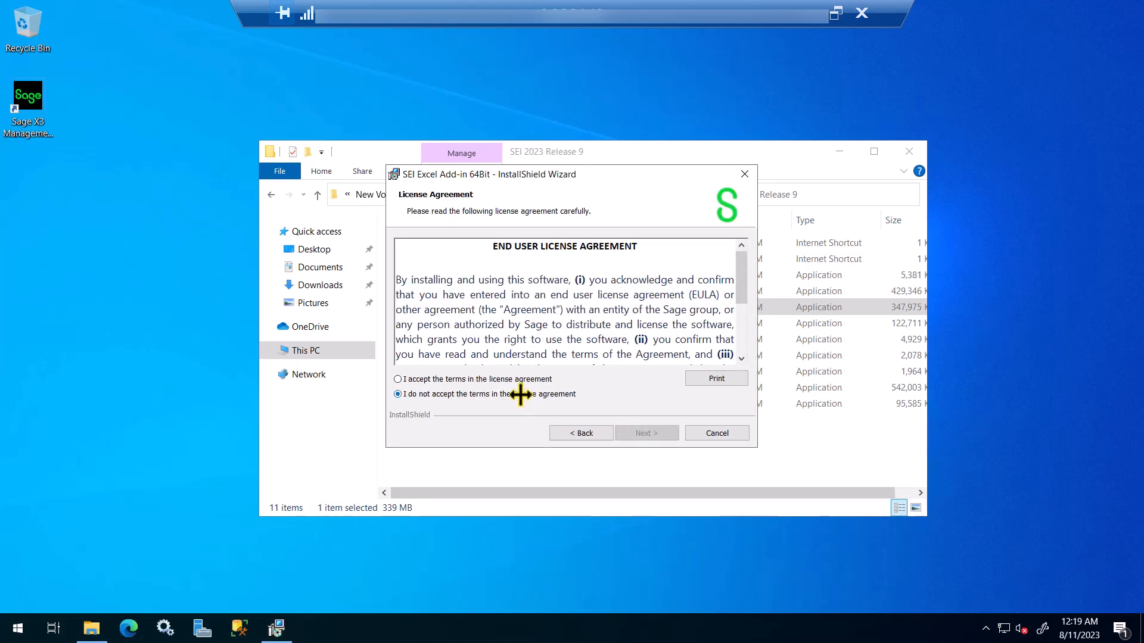
left_click(489, 380)
left_click(624, 433)
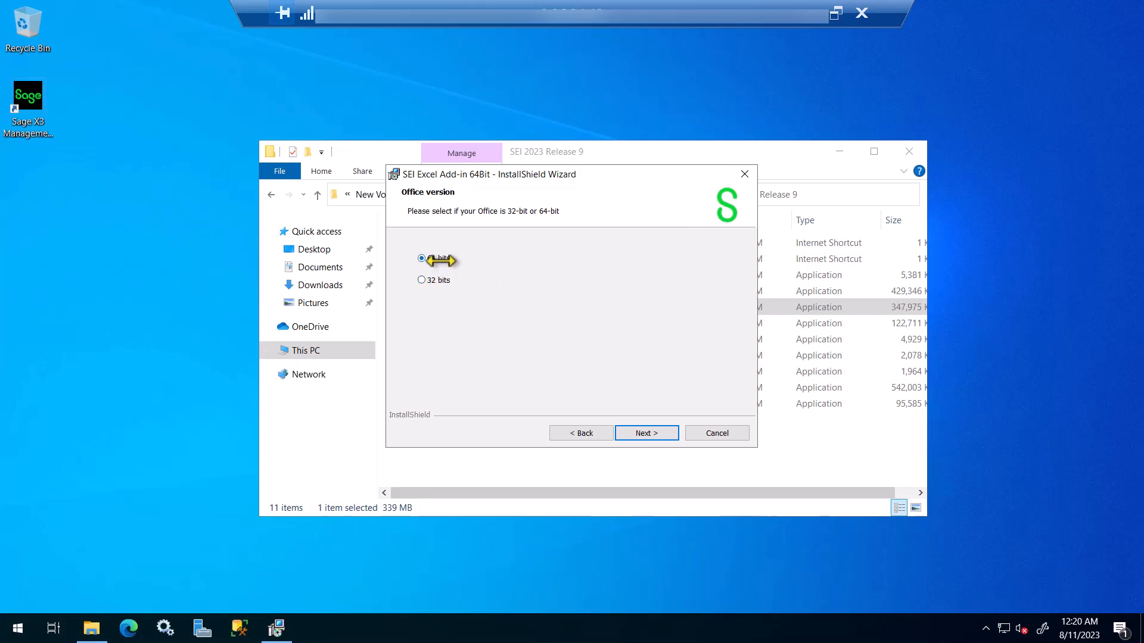
left_click(642, 434)
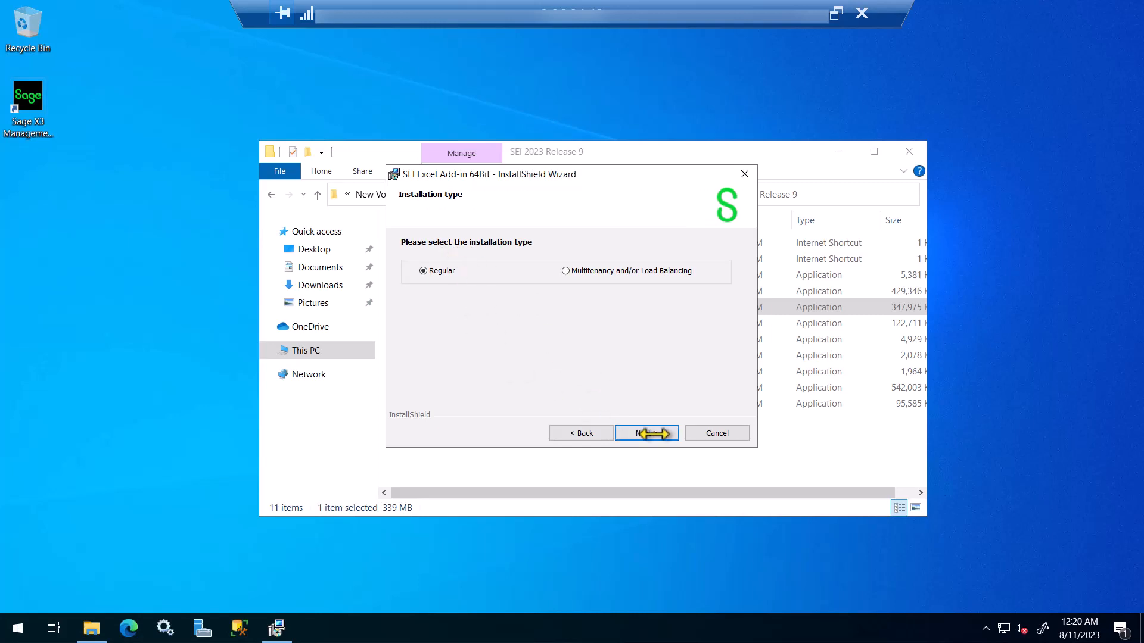
Step: Install the 64-bit Excel Add-in with the Regular installation type and finish the wizard
left_click(647, 434)
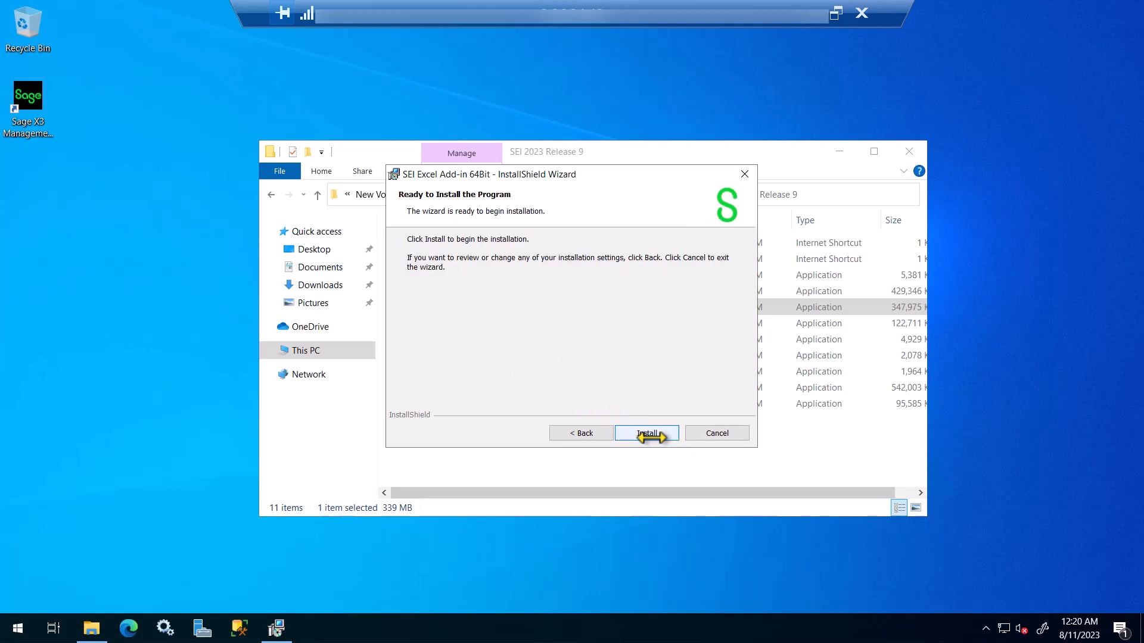
left_click(649, 434)
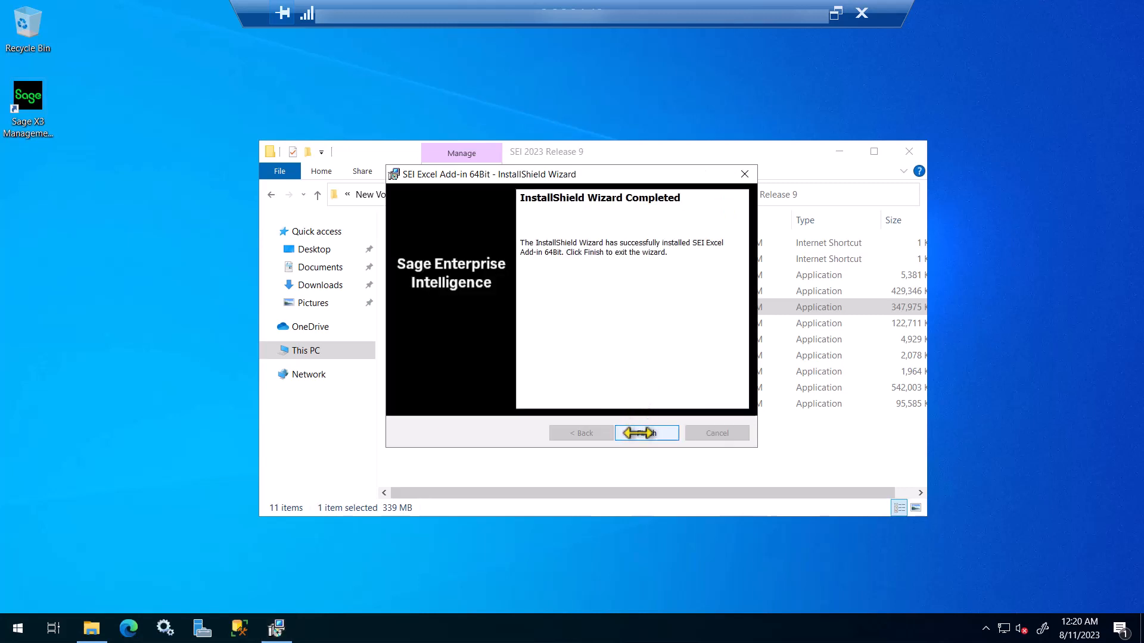
left_click(639, 434)
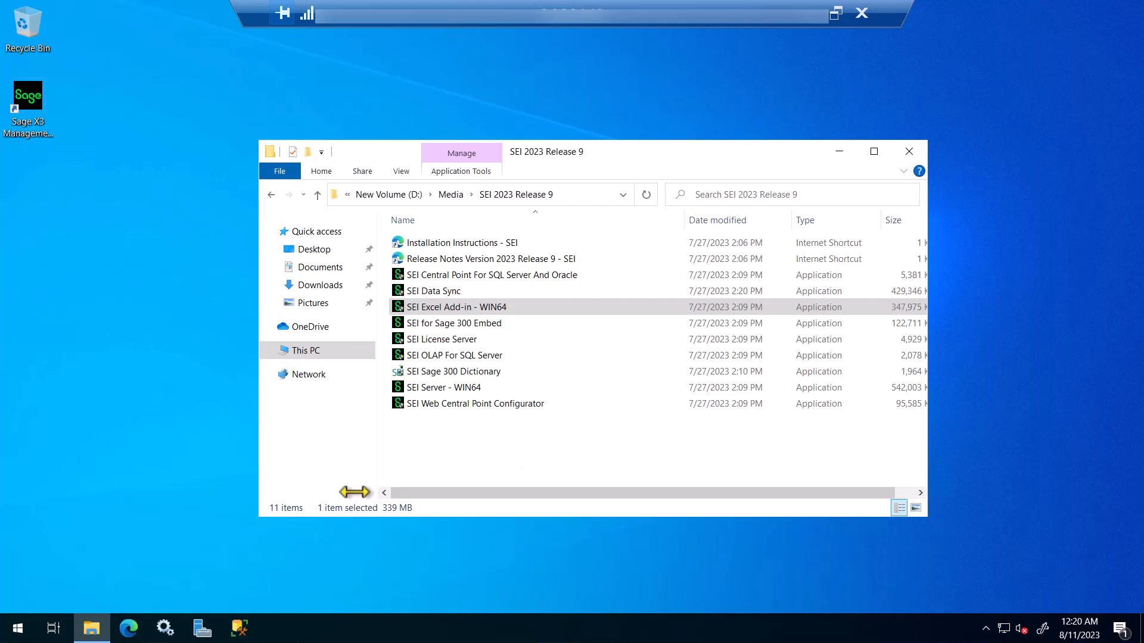
Step: Start the Microsoft Management Console (mmc) from the Run dialog as administrator
left_click(16, 630)
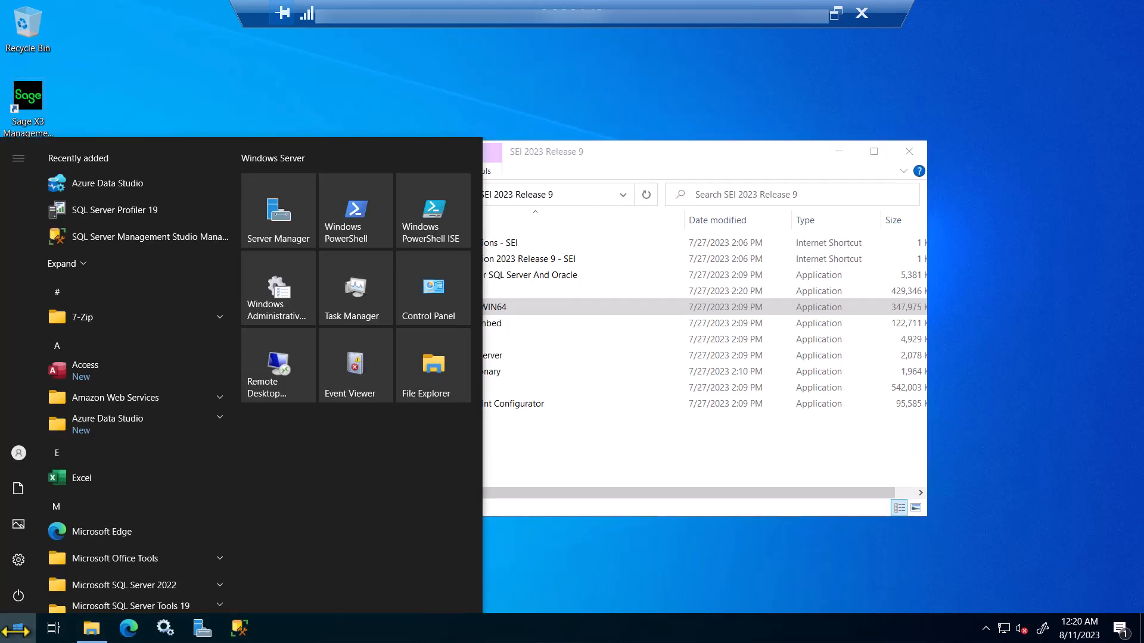
type("run")
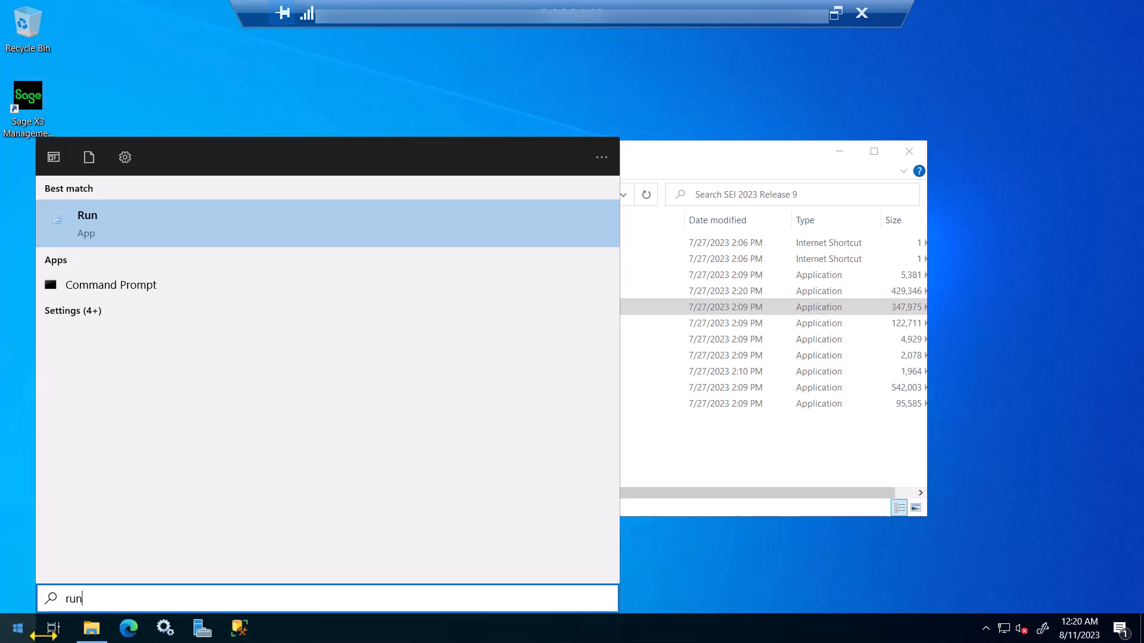
left_click(139, 237)
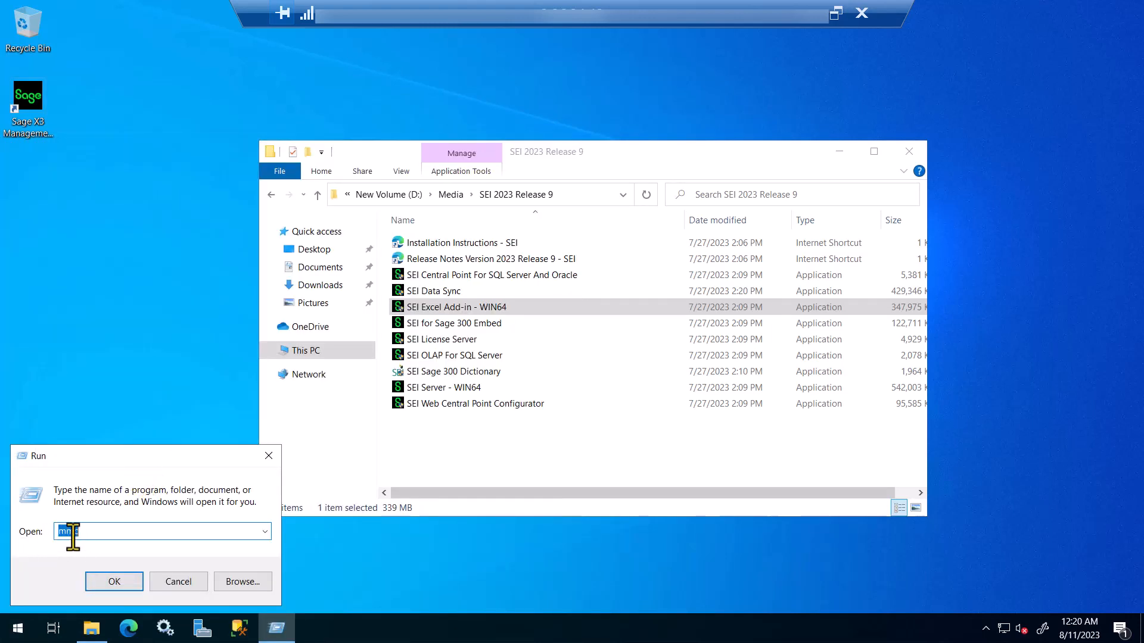
left_click(122, 587)
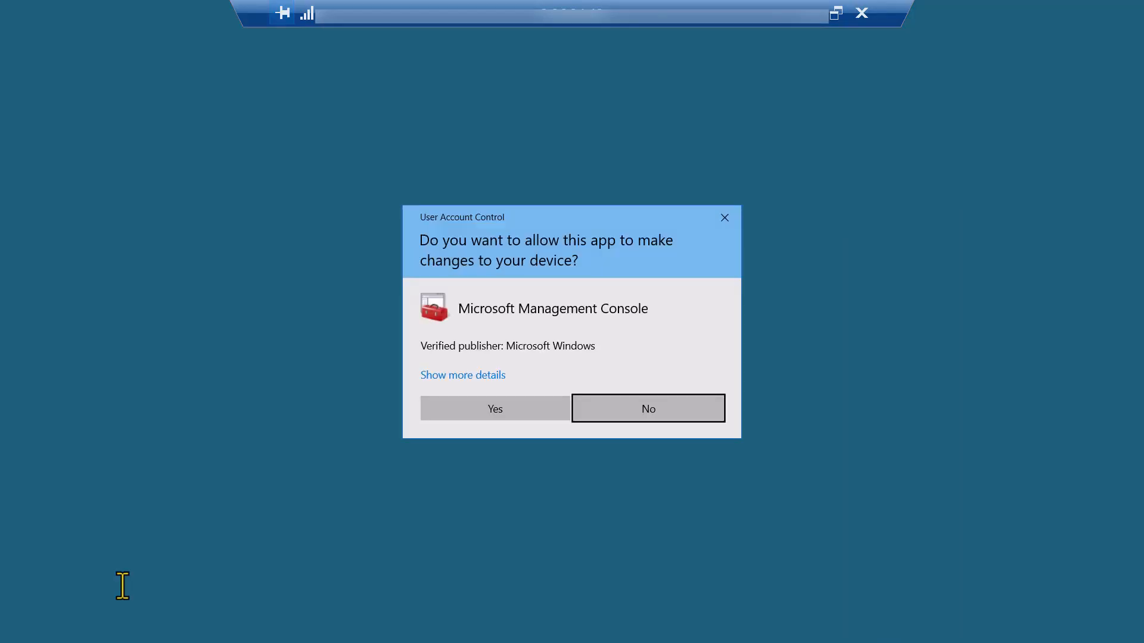
left_click(442, 418)
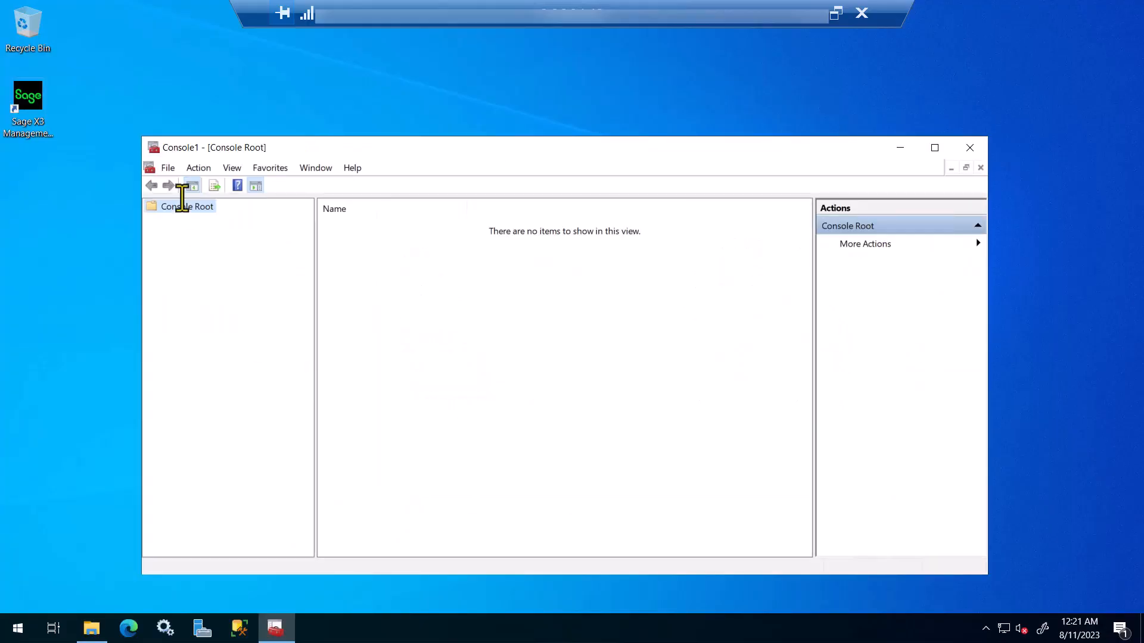
Step: Add the Component Services snap-in to the console
left_click(170, 171)
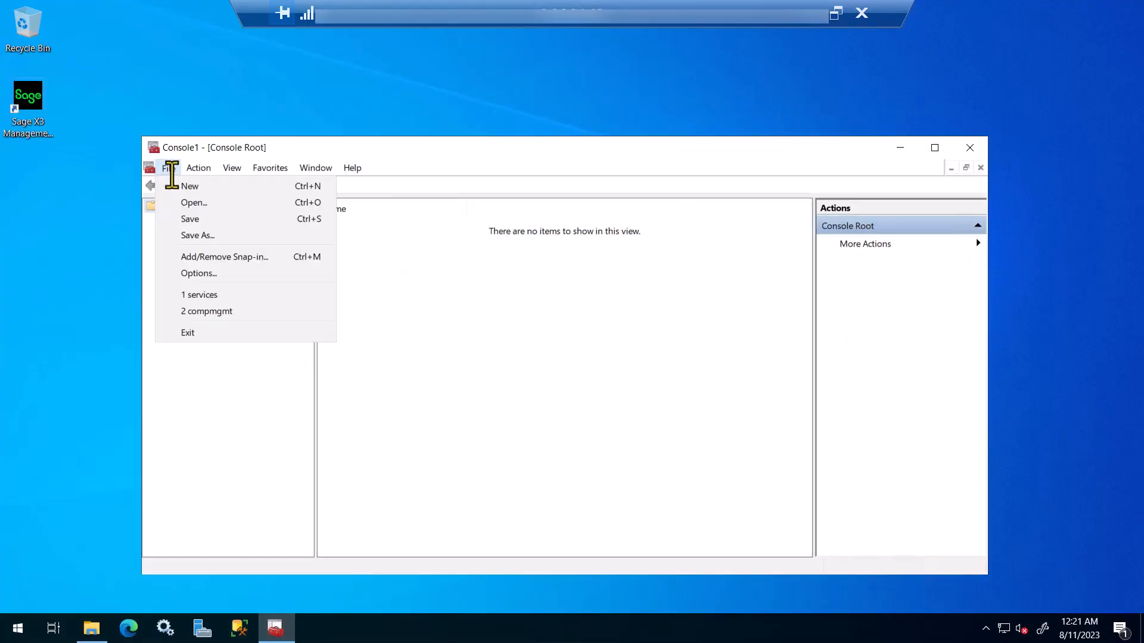
left_click(266, 260)
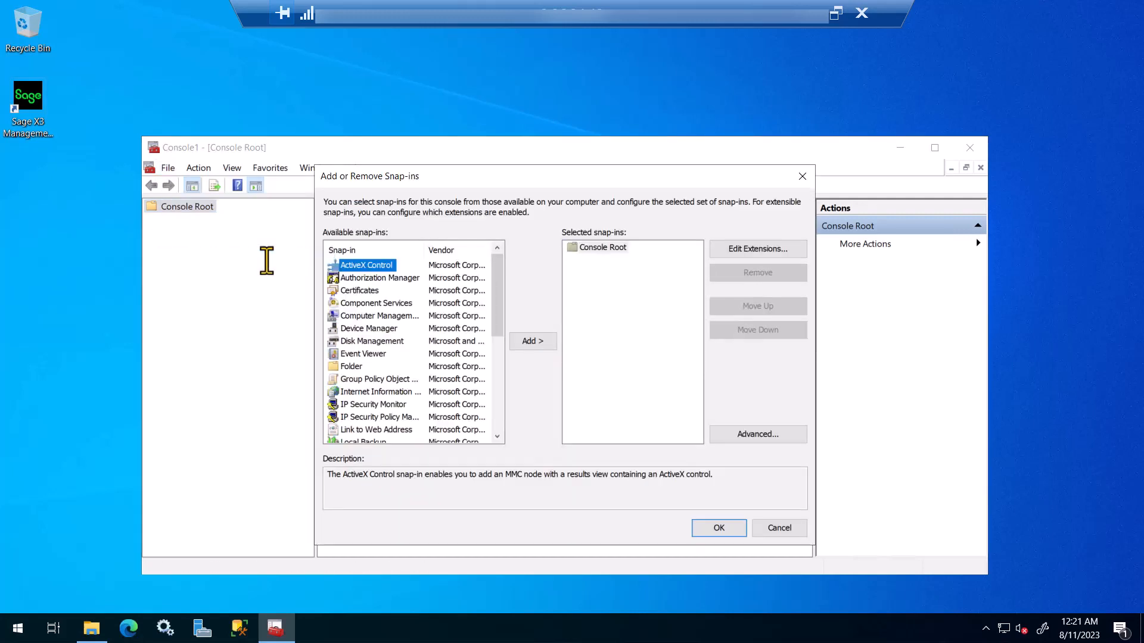
left_click(385, 304)
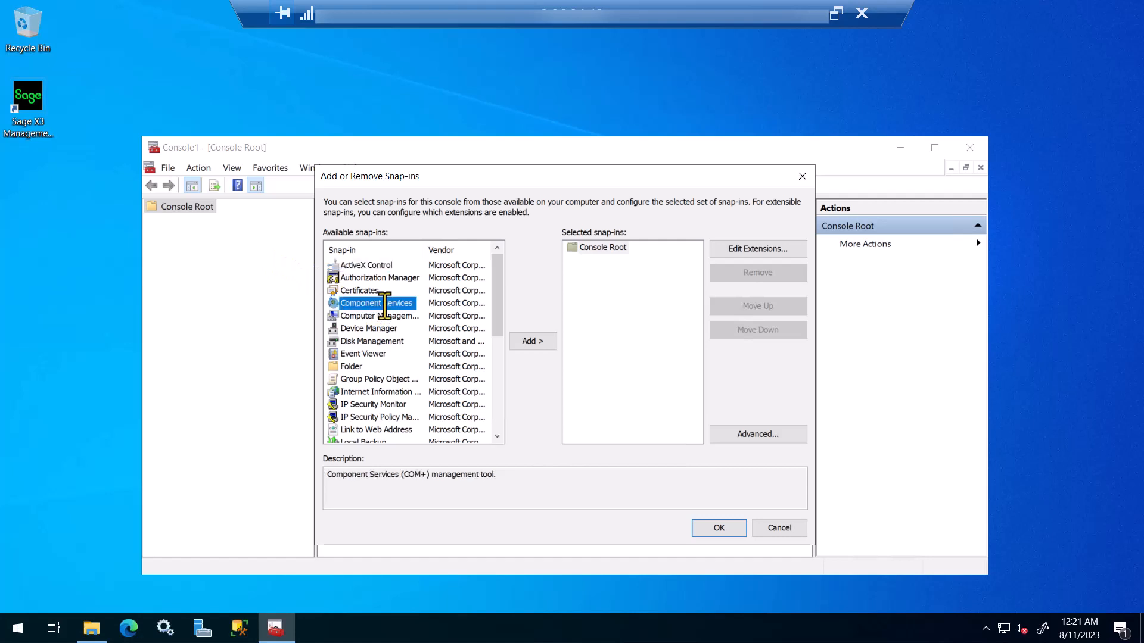
left_click(524, 344)
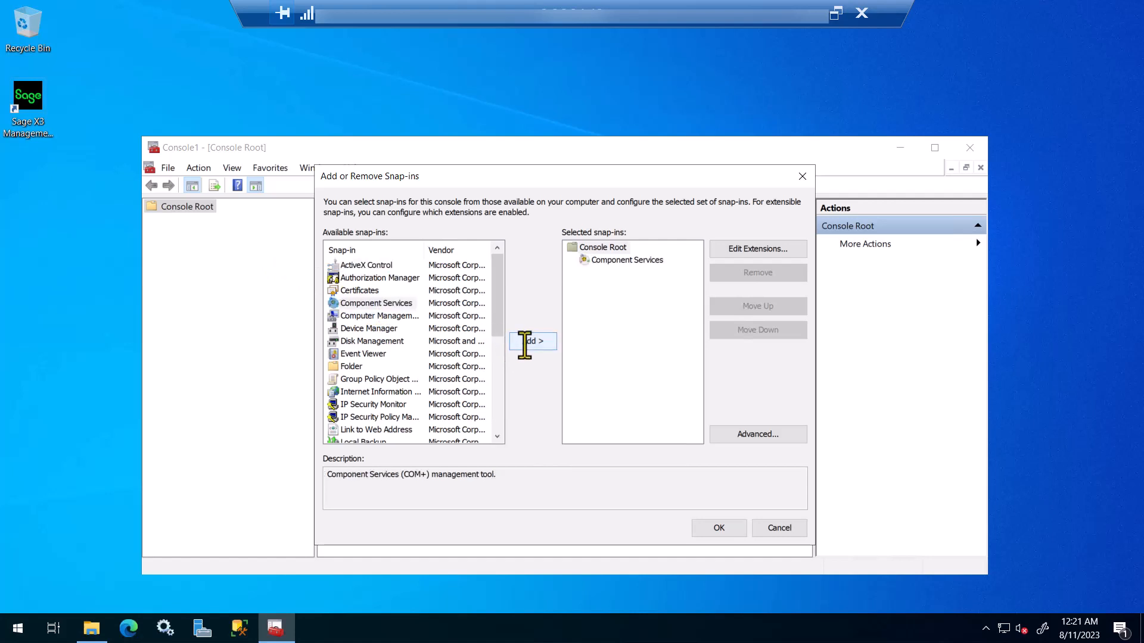
left_click(717, 531)
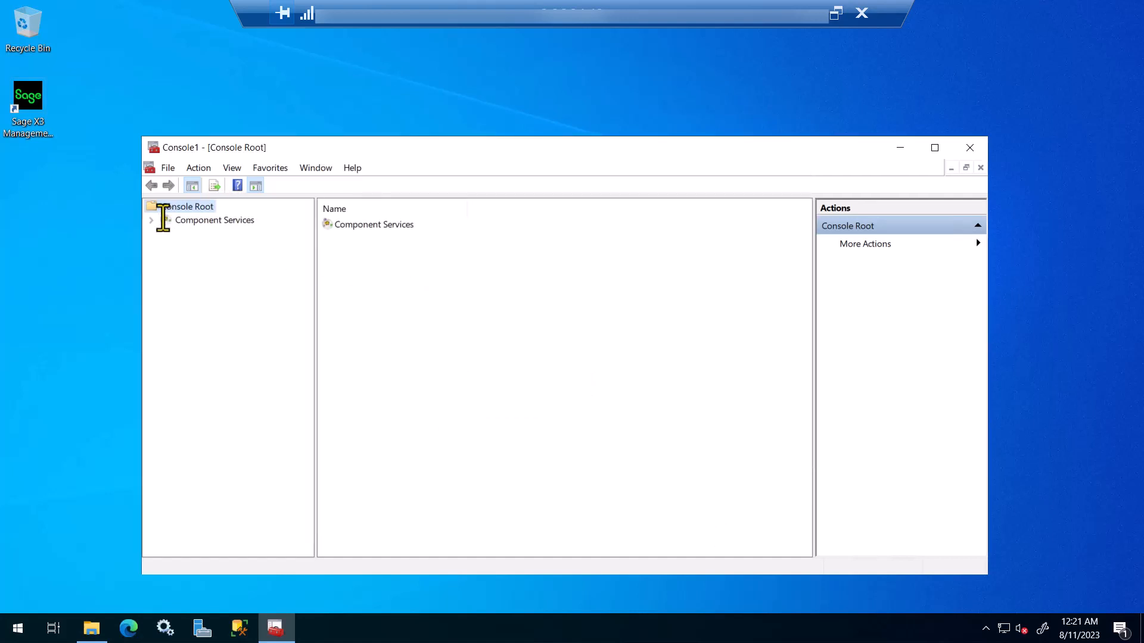
Step: Browse Computers > My Computer > DCOM Config and select Microsoft Excel Application
left_click(202, 224)
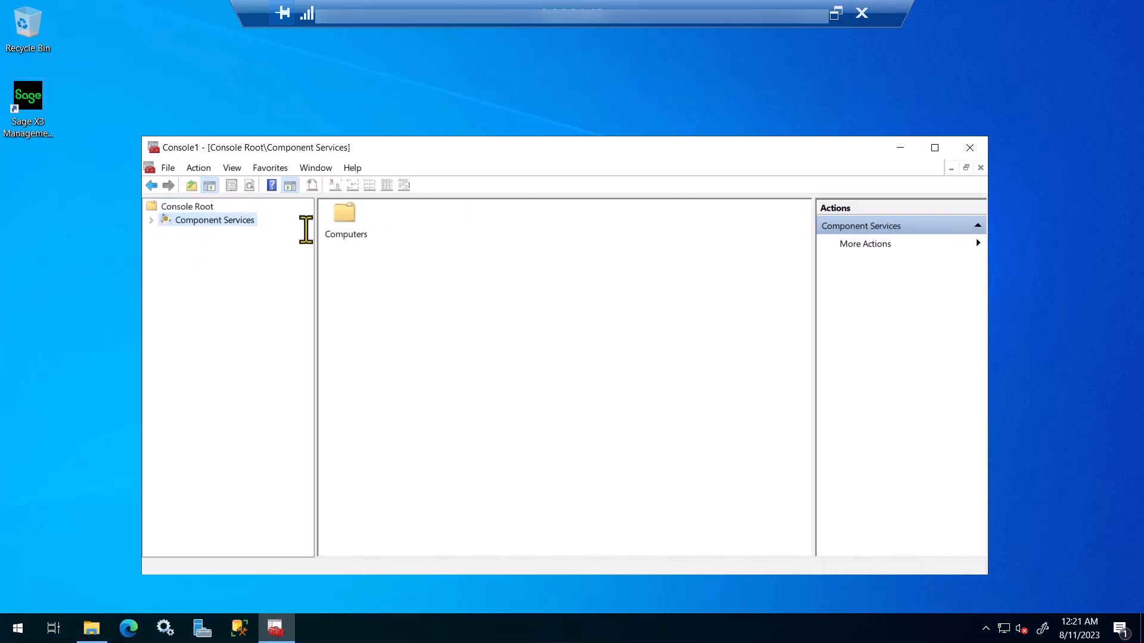
double_click(339, 218)
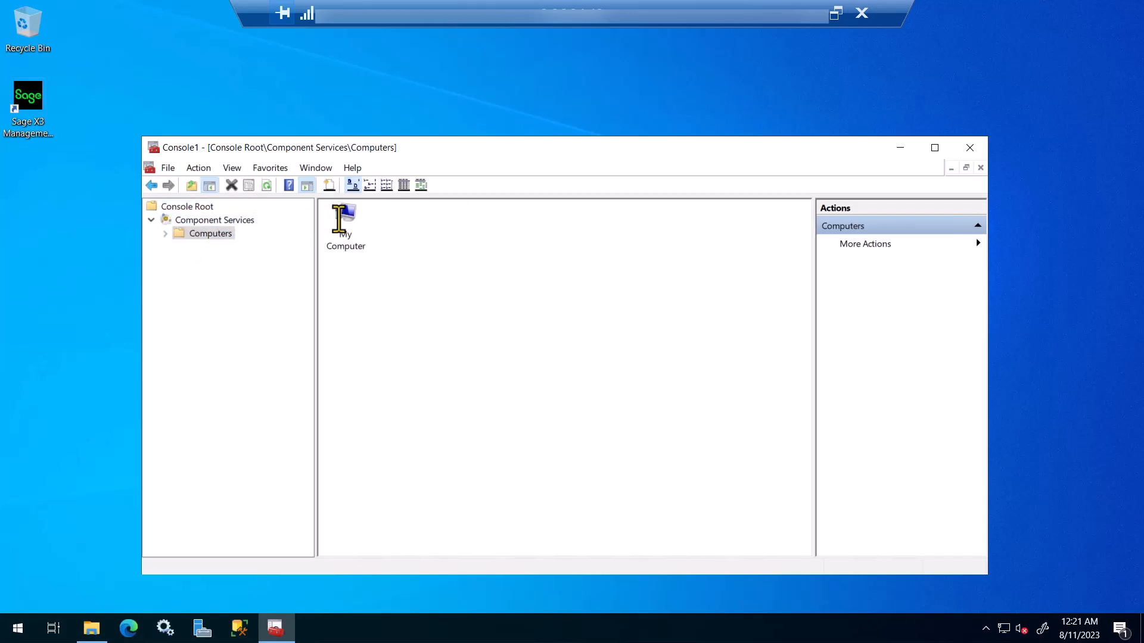
double_click(339, 218)
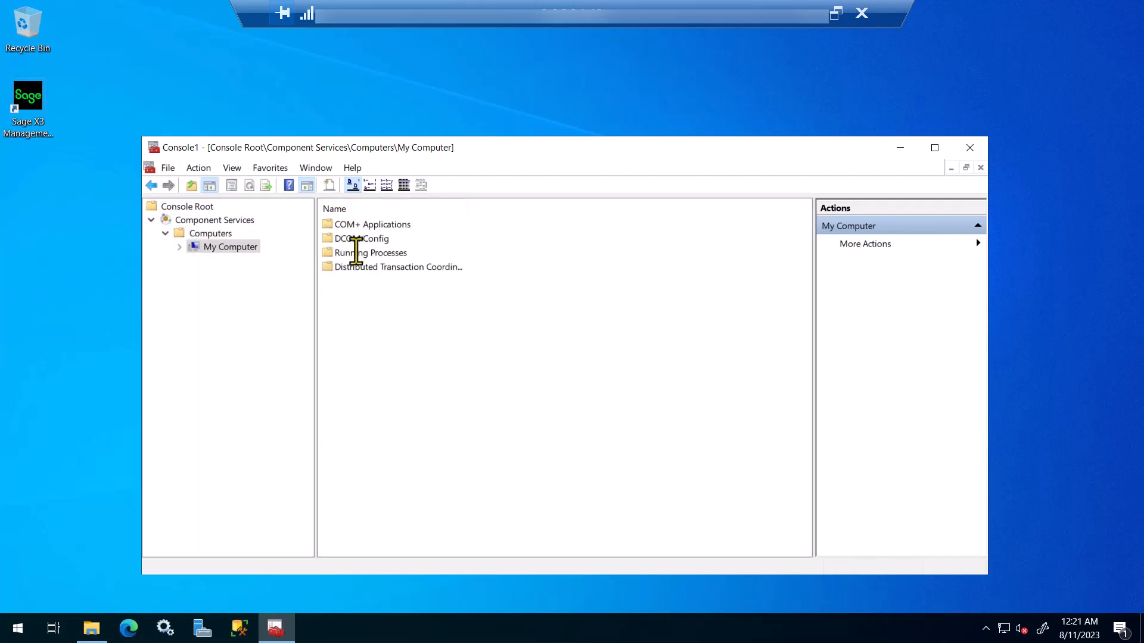
left_click(346, 243)
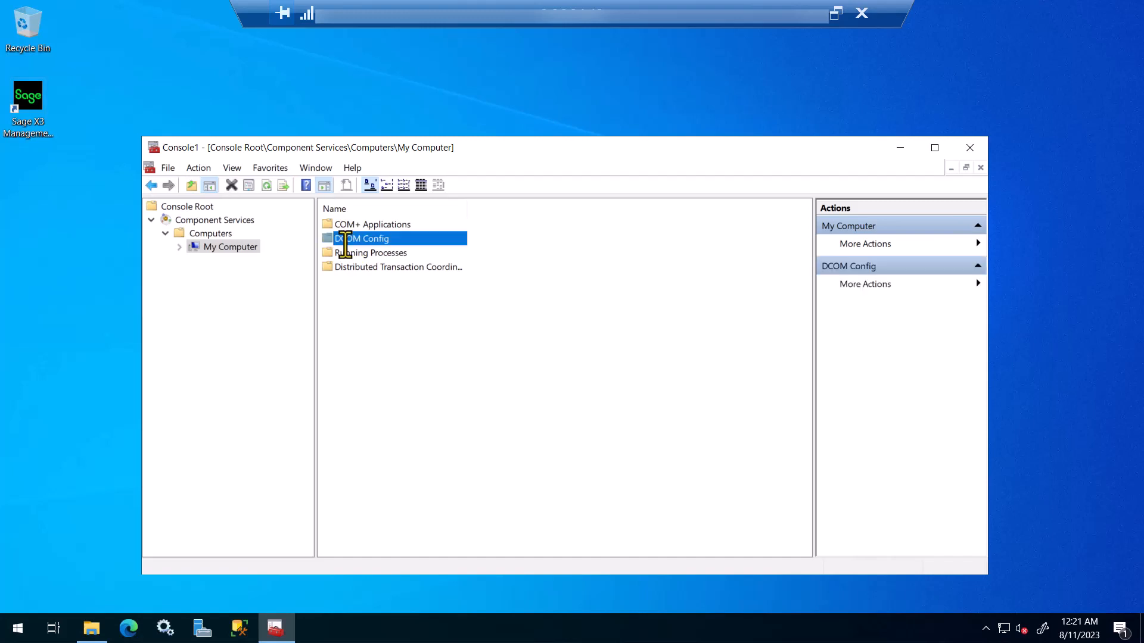
double_click(345, 238)
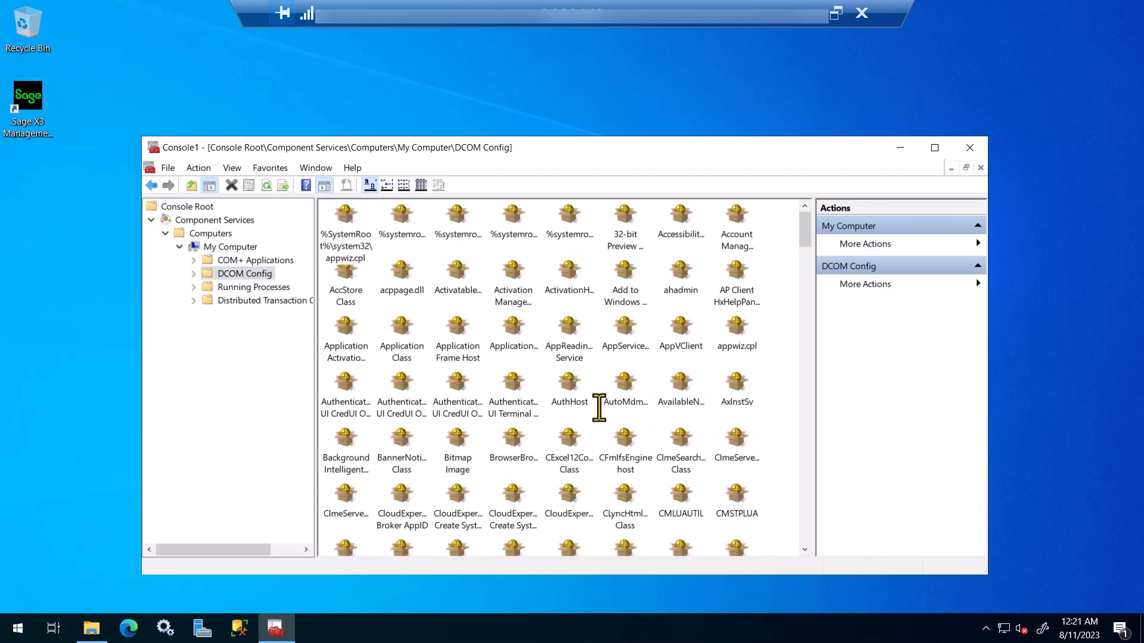
scroll(600, 405, "down", 4)
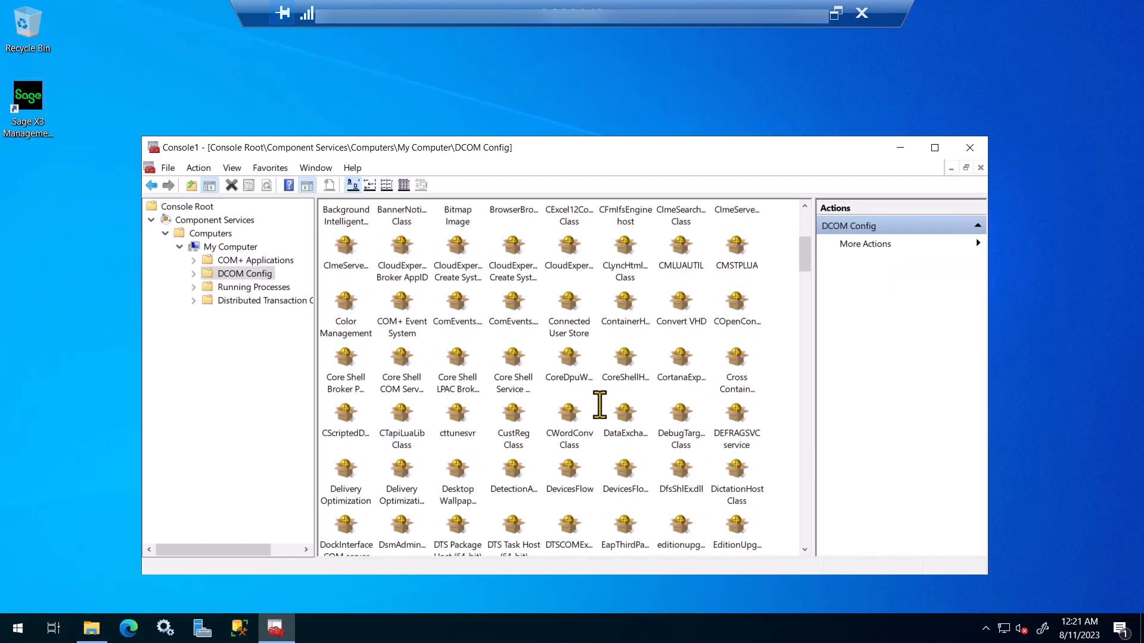
scroll(599, 405, "down", 8)
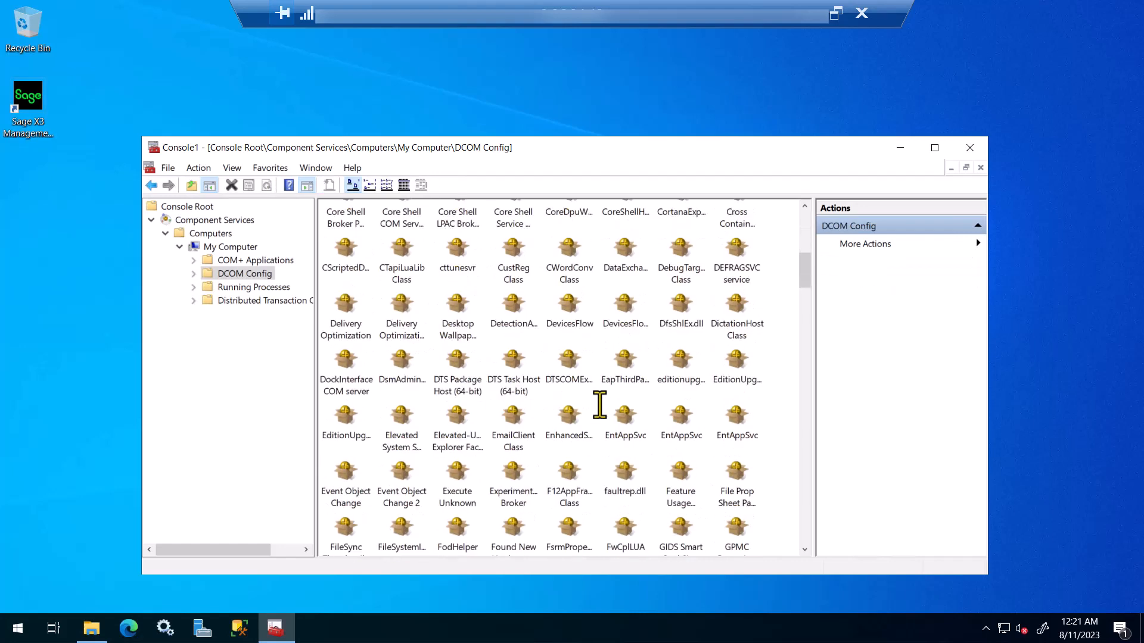
scroll(600, 405, "down", 5)
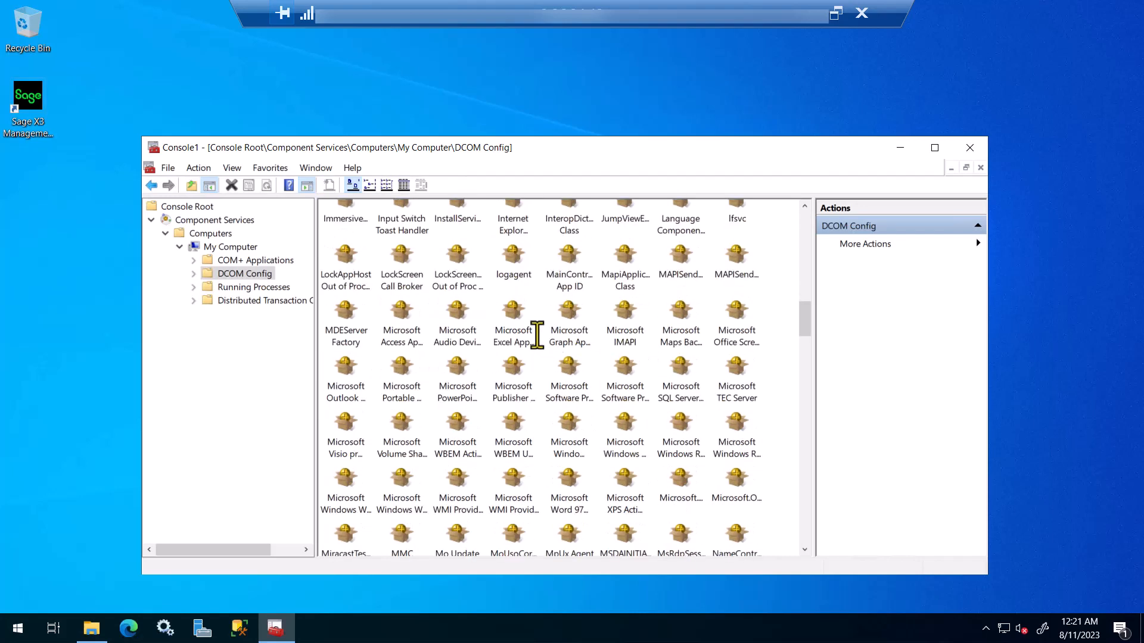
left_click(513, 330)
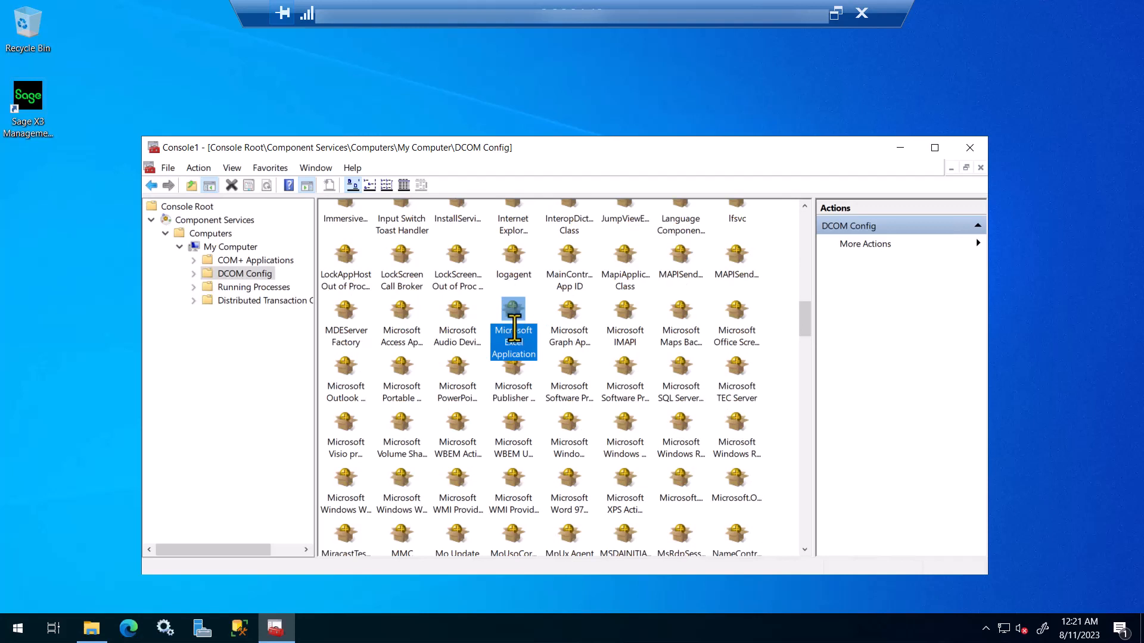
Step: Open Microsoft Excel Application's properties on the Security tab
right_click(514, 330)
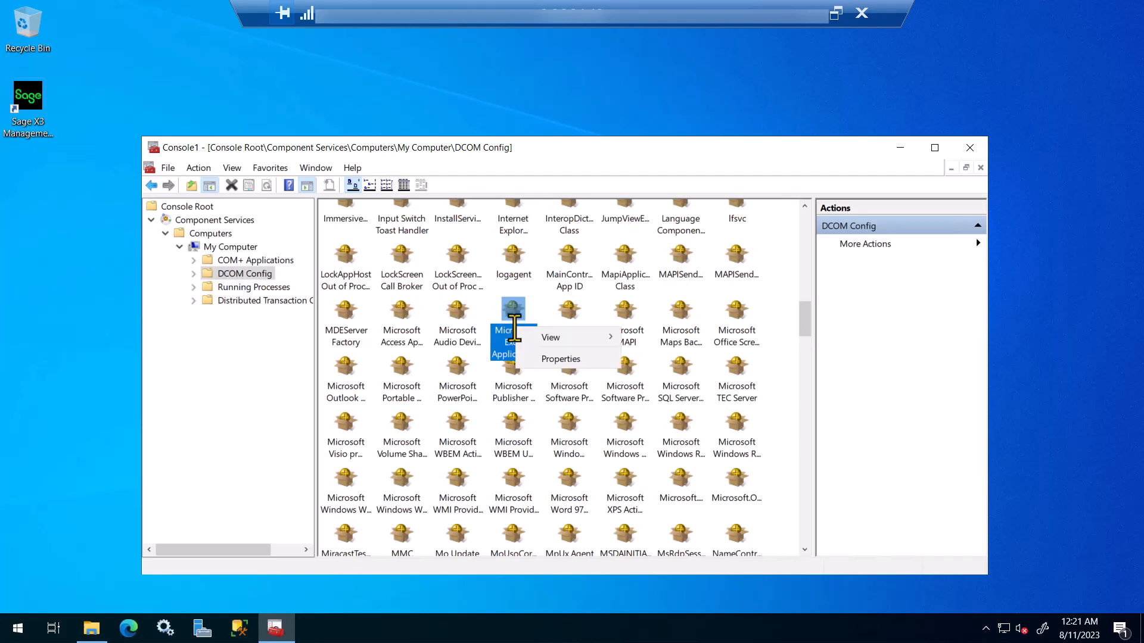
left_click(543, 359)
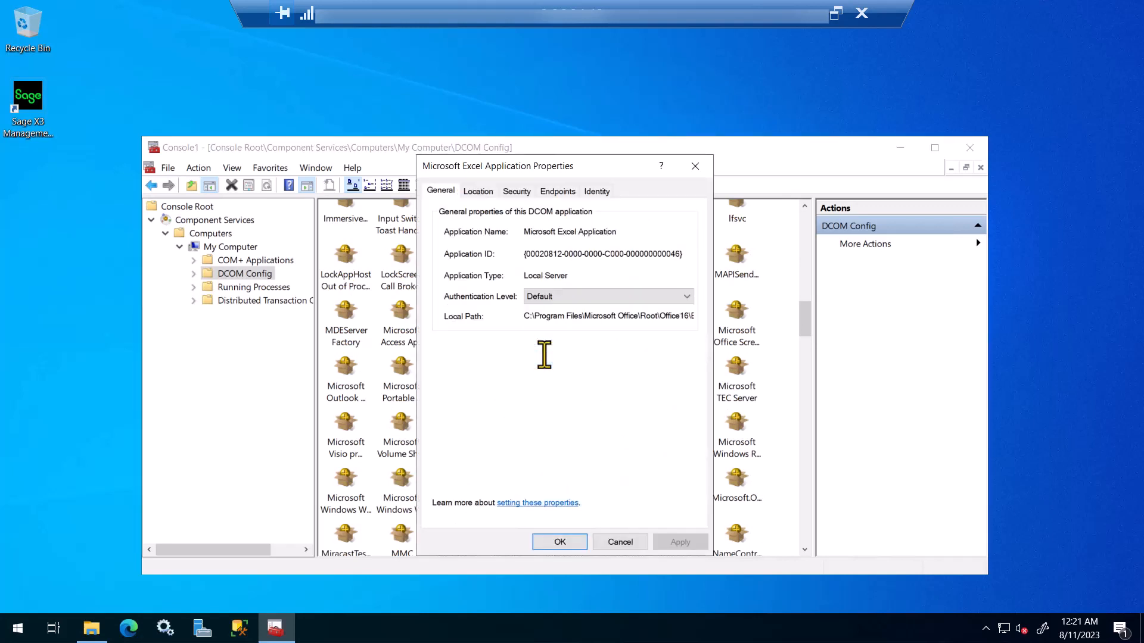
left_click(598, 192)
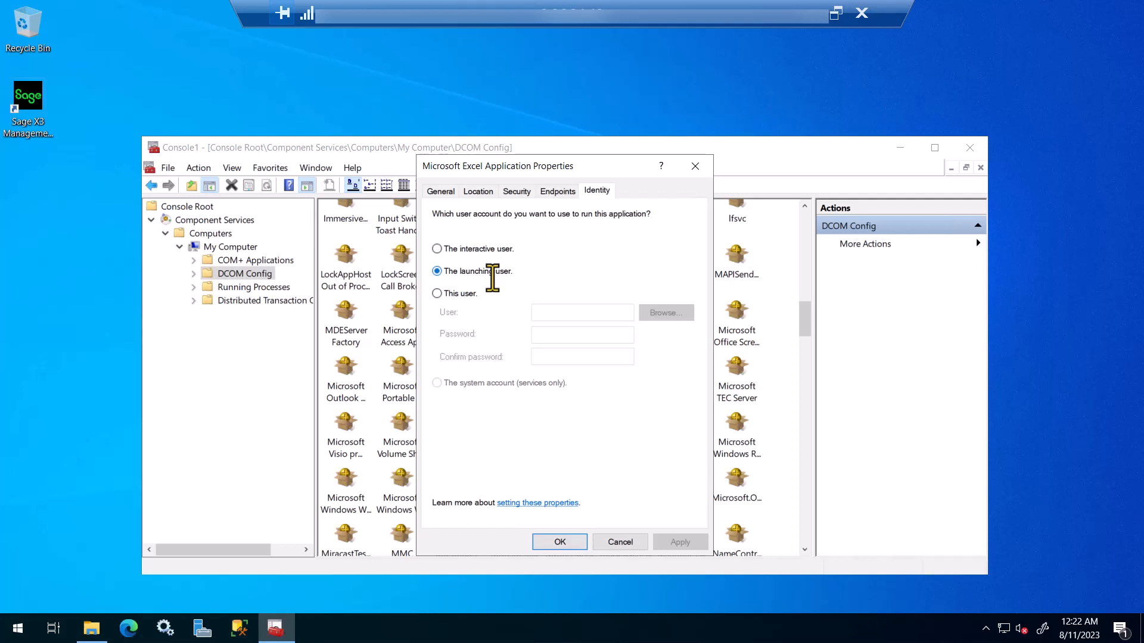
left_click(522, 191)
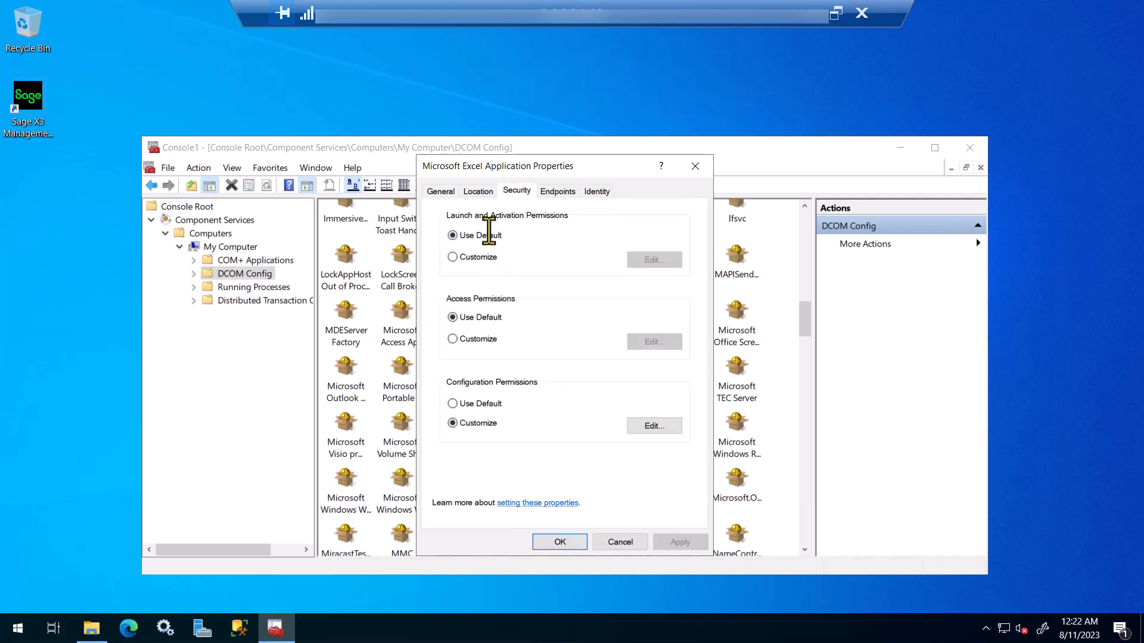
Step: Customise launch and activation permissions, adding the X3 admin account with remote launch and local activation allowed
left_click(475, 258)
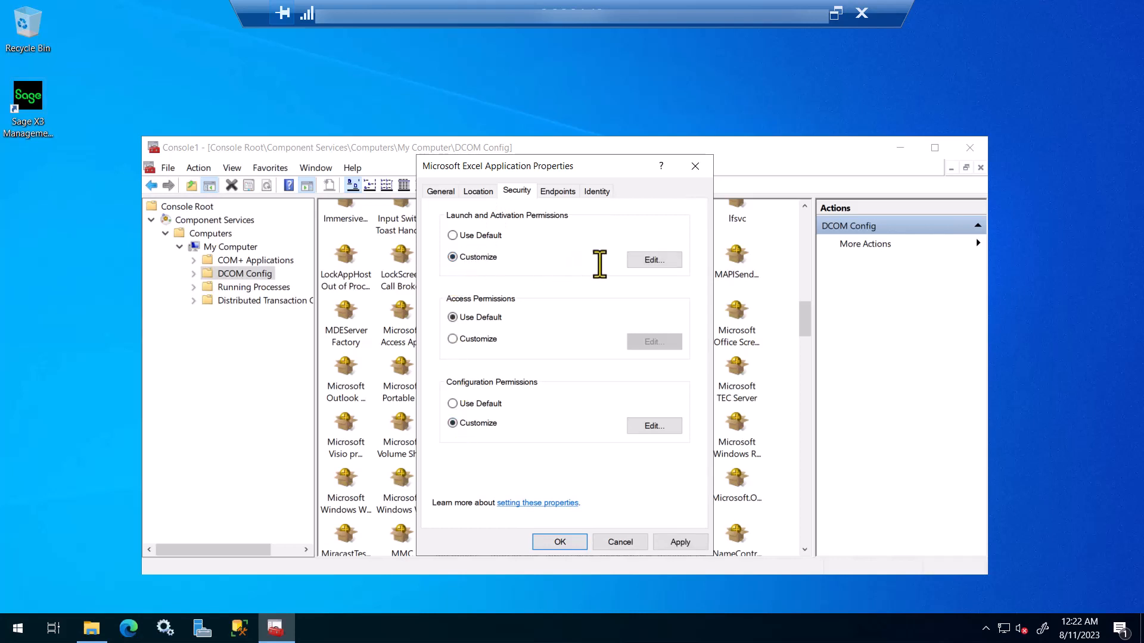
left_click(654, 261)
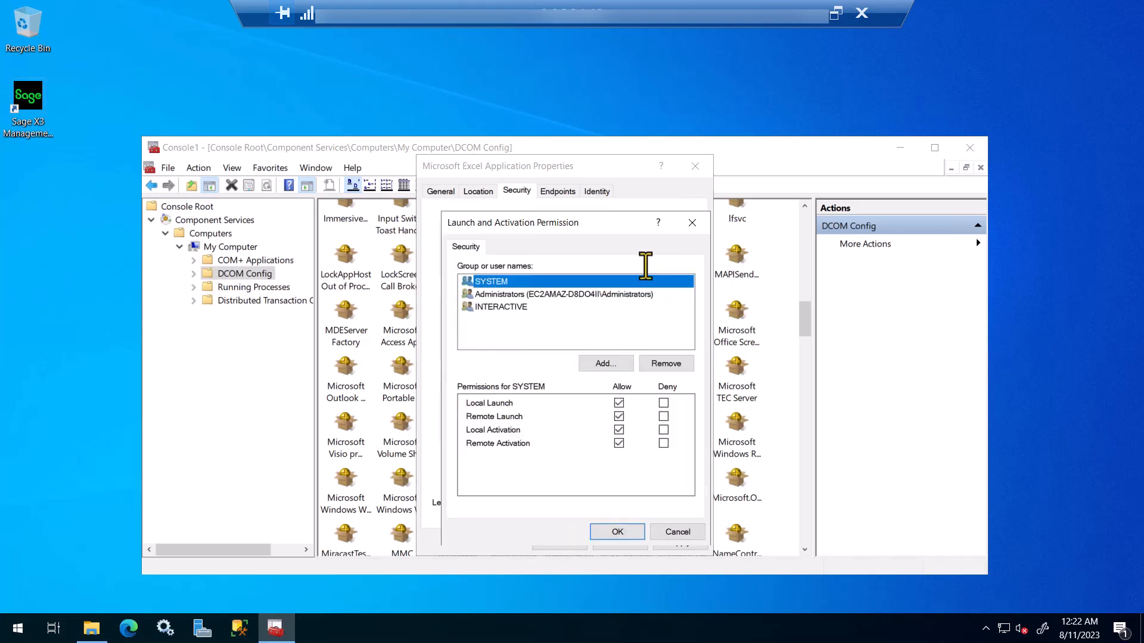
left_click(609, 363)
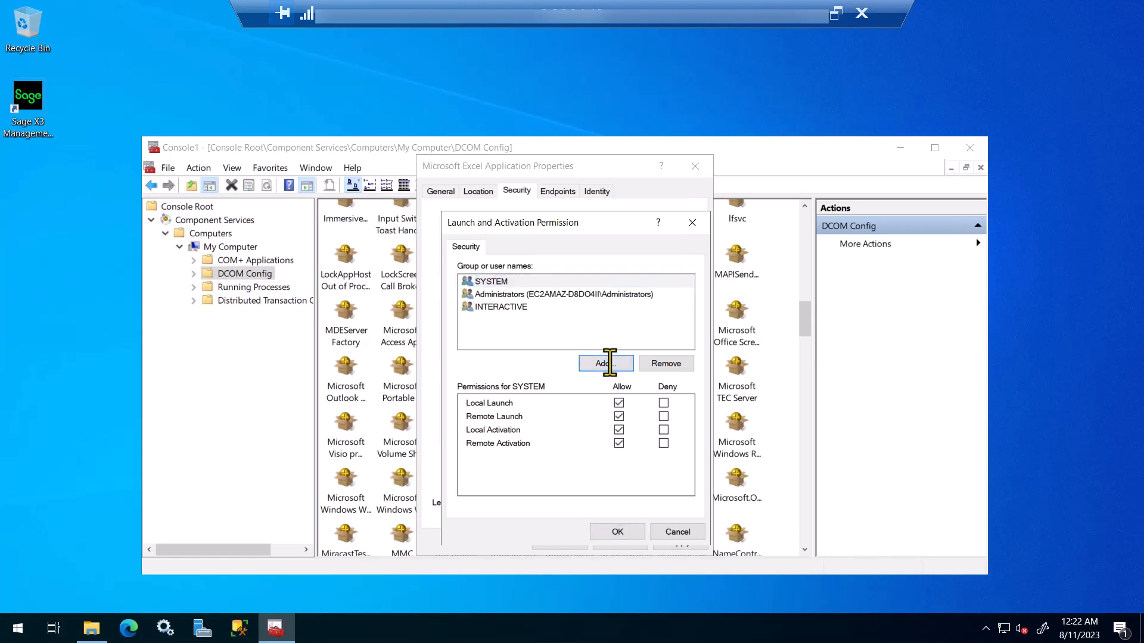
type("x3admin")
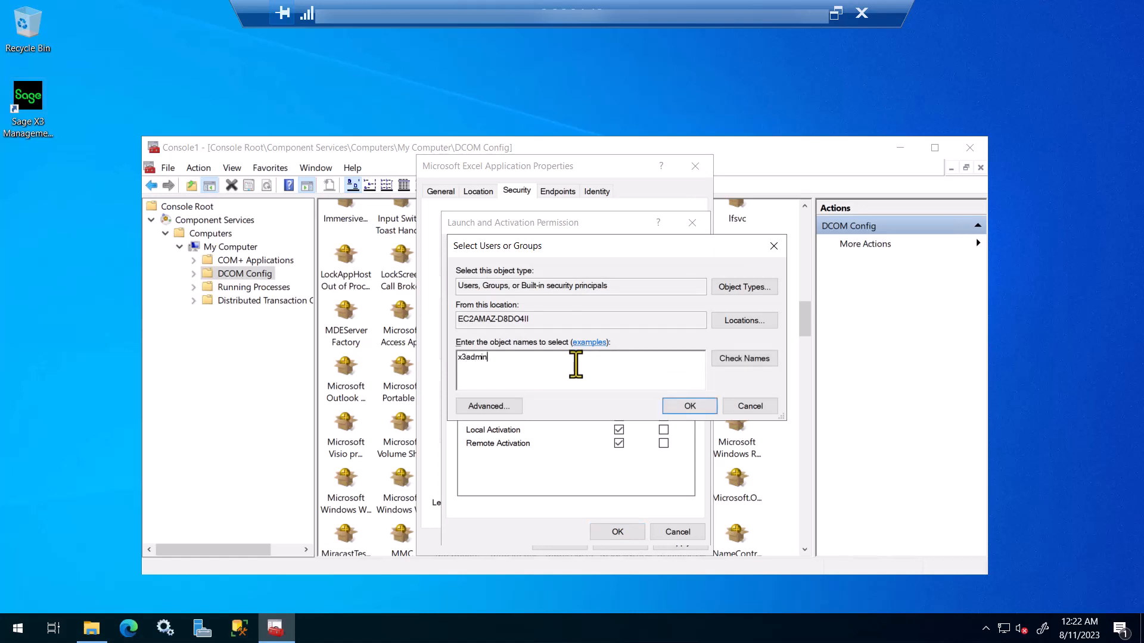
left_click(737, 359)
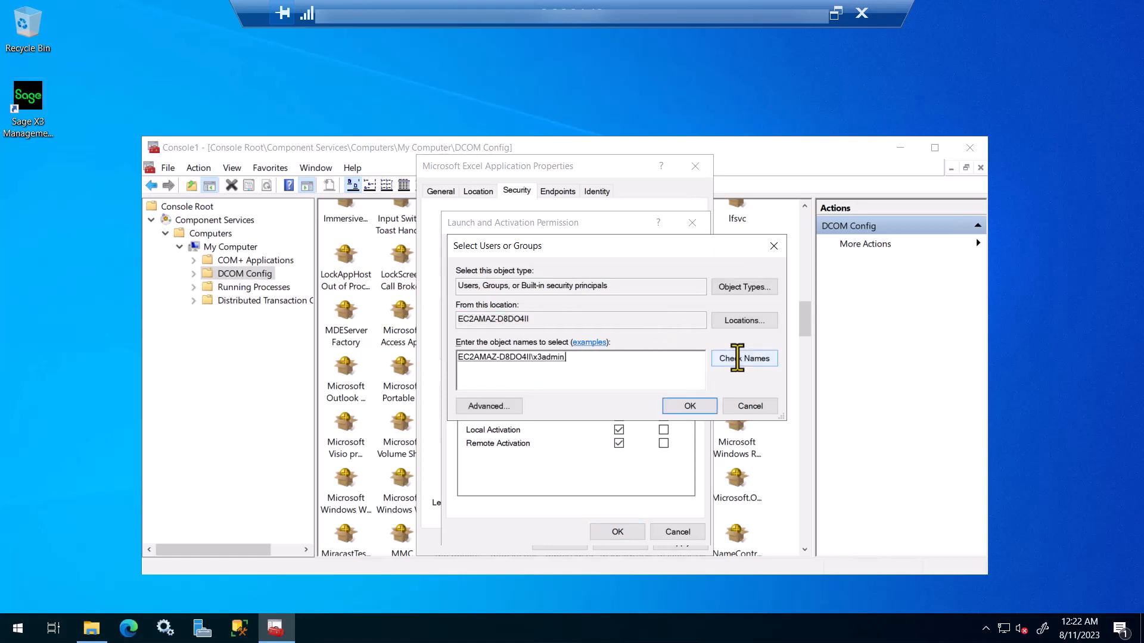
left_click(688, 406)
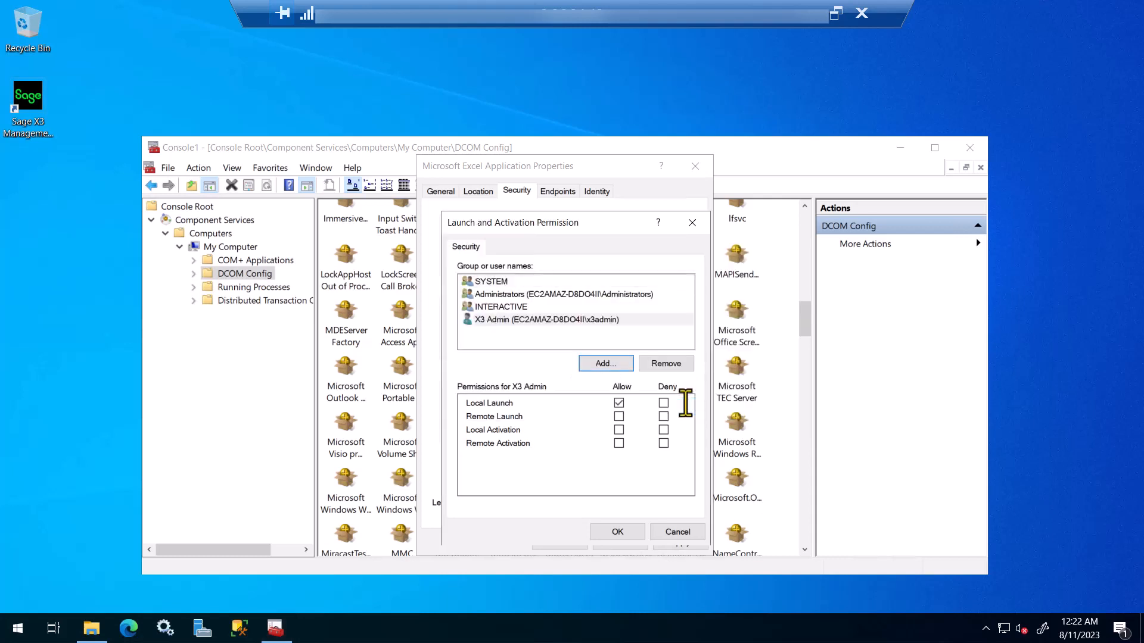
left_click(497, 322)
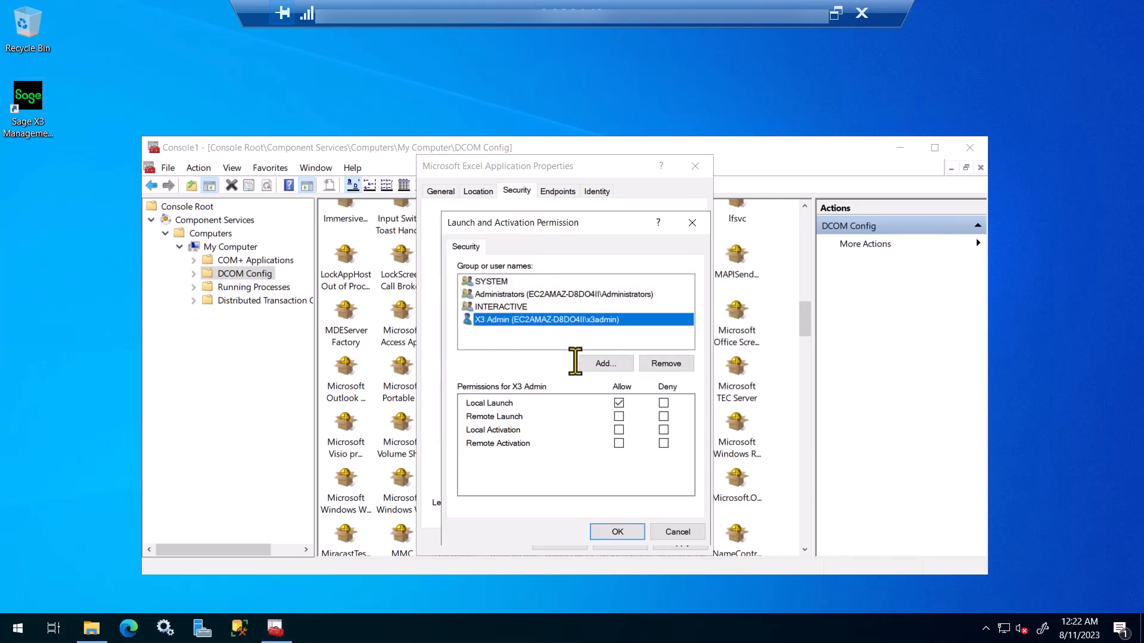
left_click(619, 416)
left_click(619, 429)
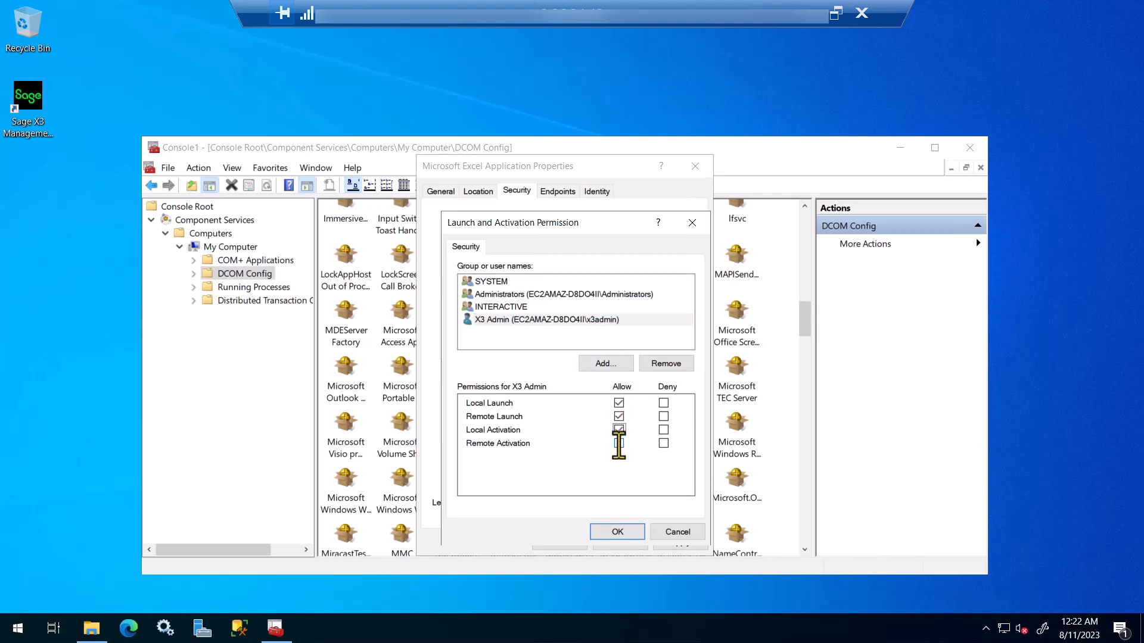
left_click(617, 531)
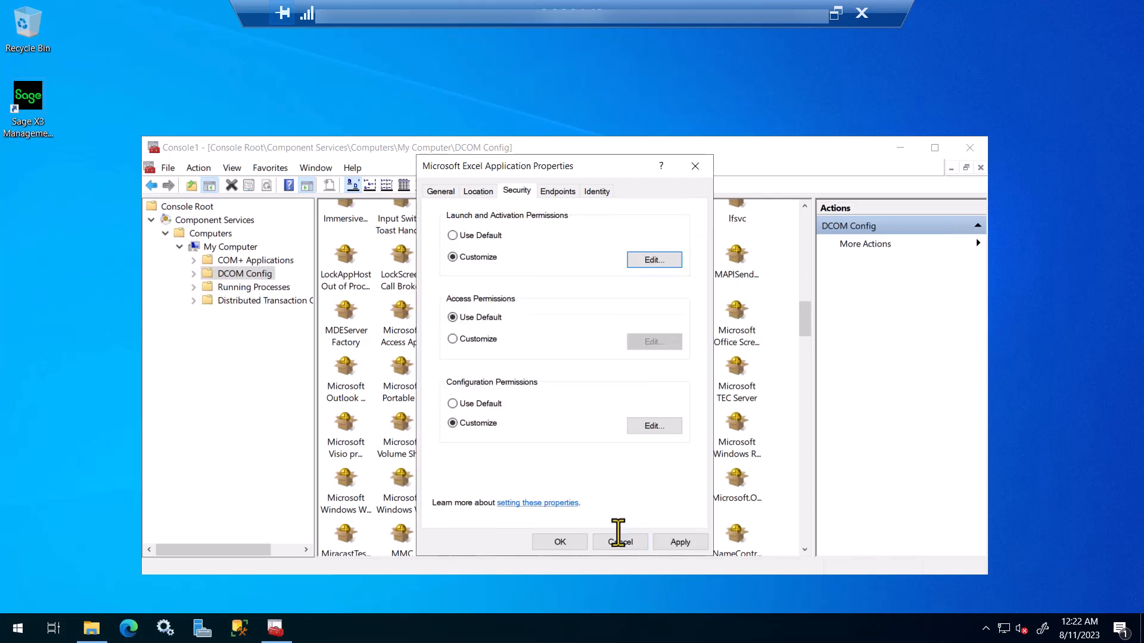
Step: Customise access permissions, adding the x3admin account with remote access allowed
left_click(468, 338)
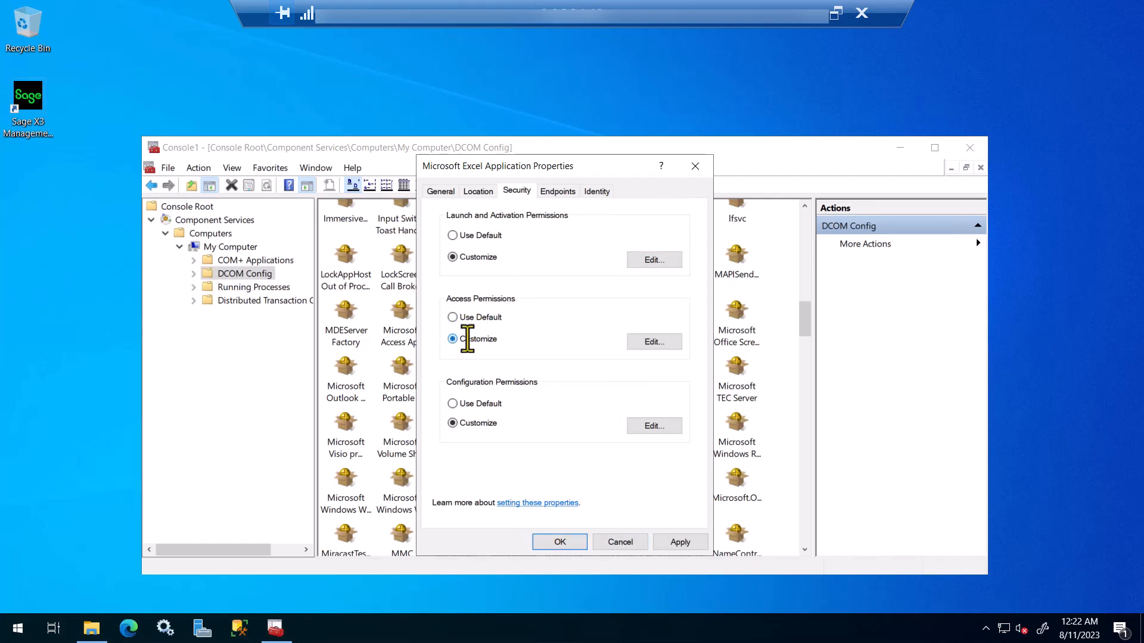
left_click(643, 346)
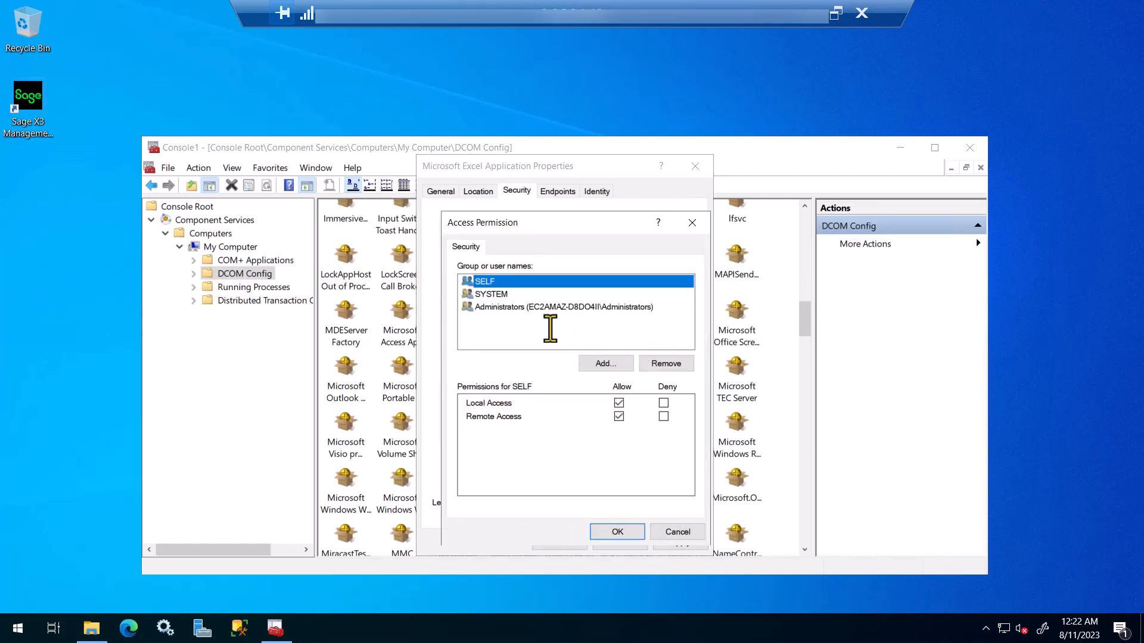
left_click(603, 365)
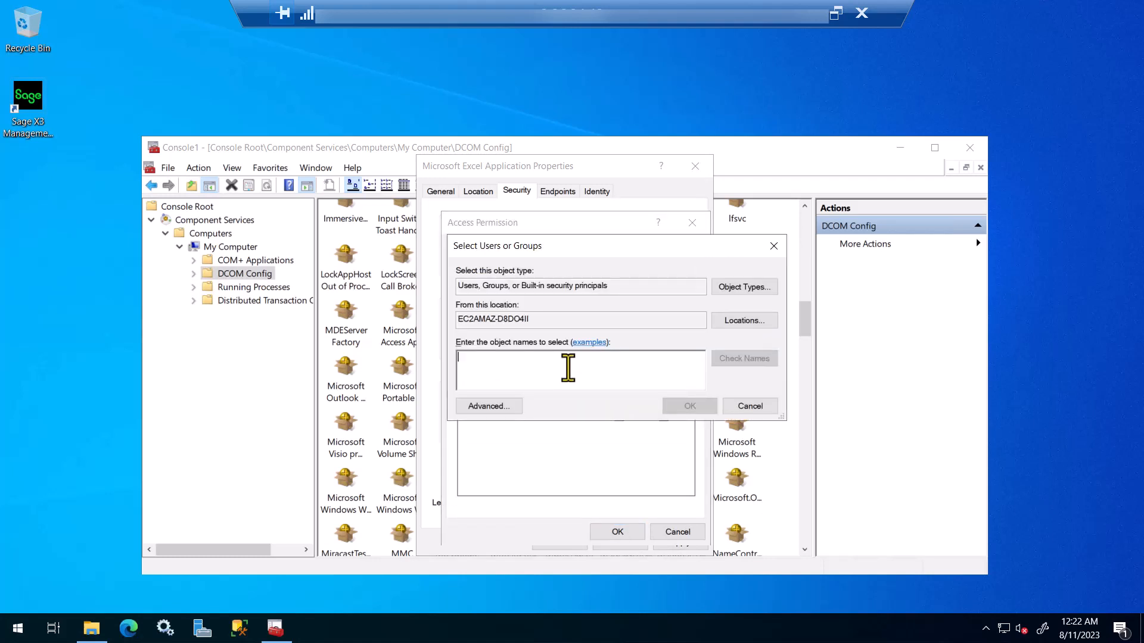
type("x")
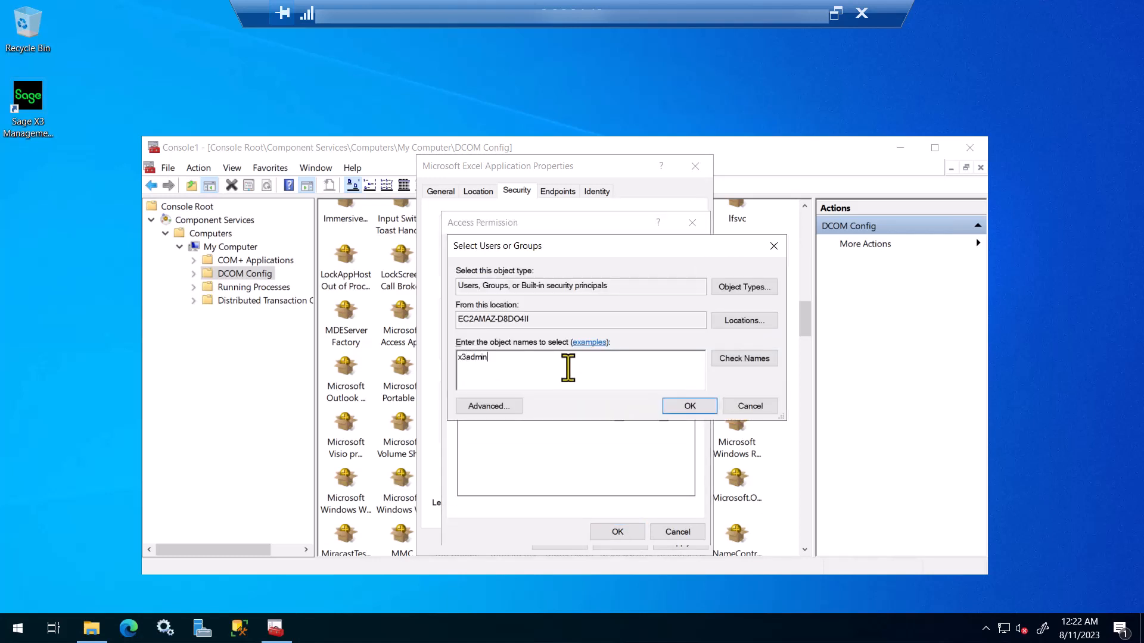
type("3admin")
left_click(743, 361)
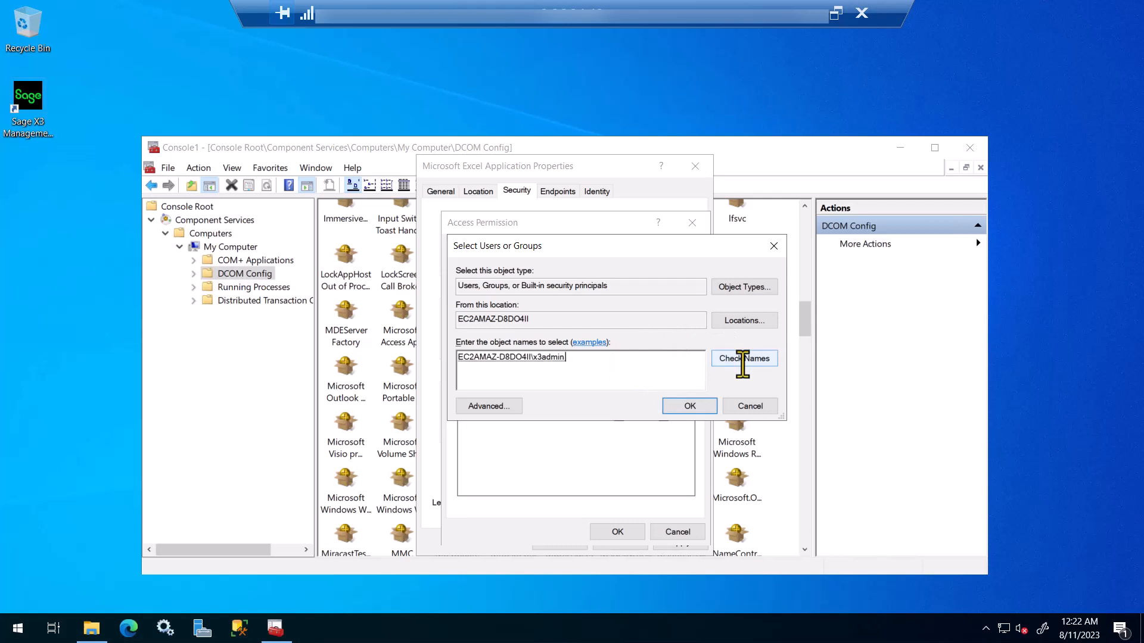
left_click(693, 405)
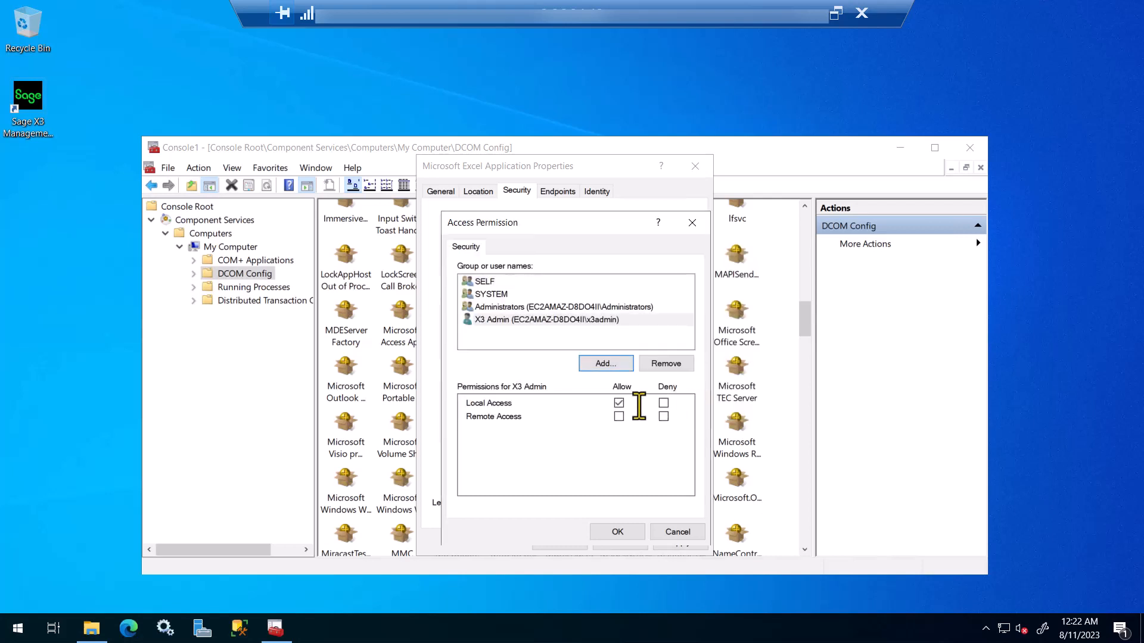
left_click(618, 416)
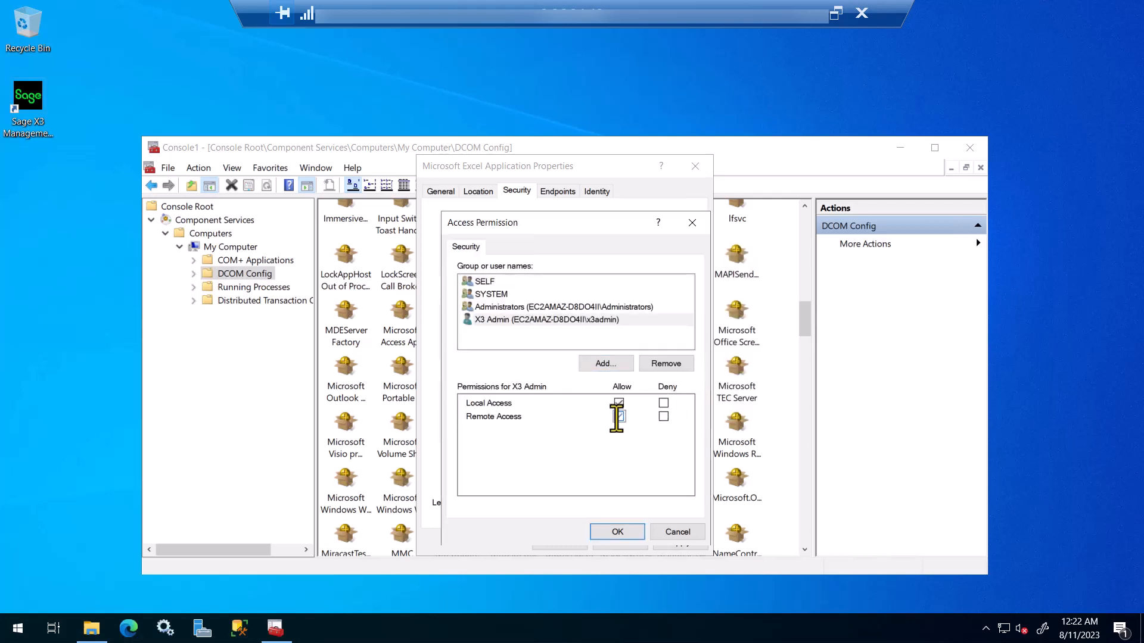
left_click(620, 531)
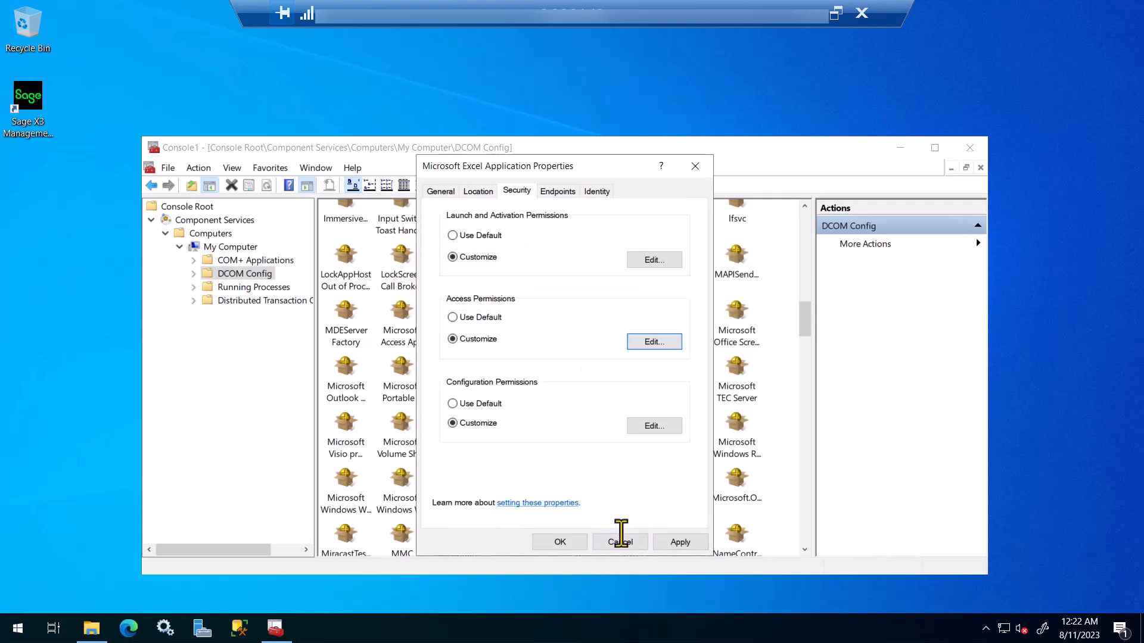
Step: Grant the X3 admin account Full Control in configuration permissions, then apply and close the properties
left_click(656, 427)
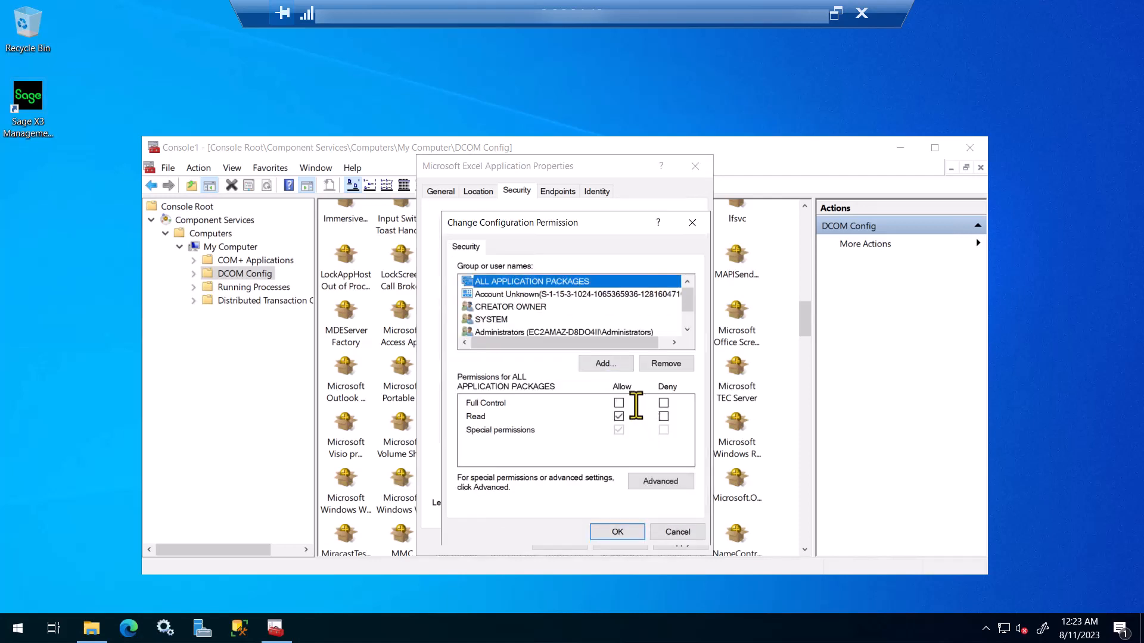
left_click(620, 363)
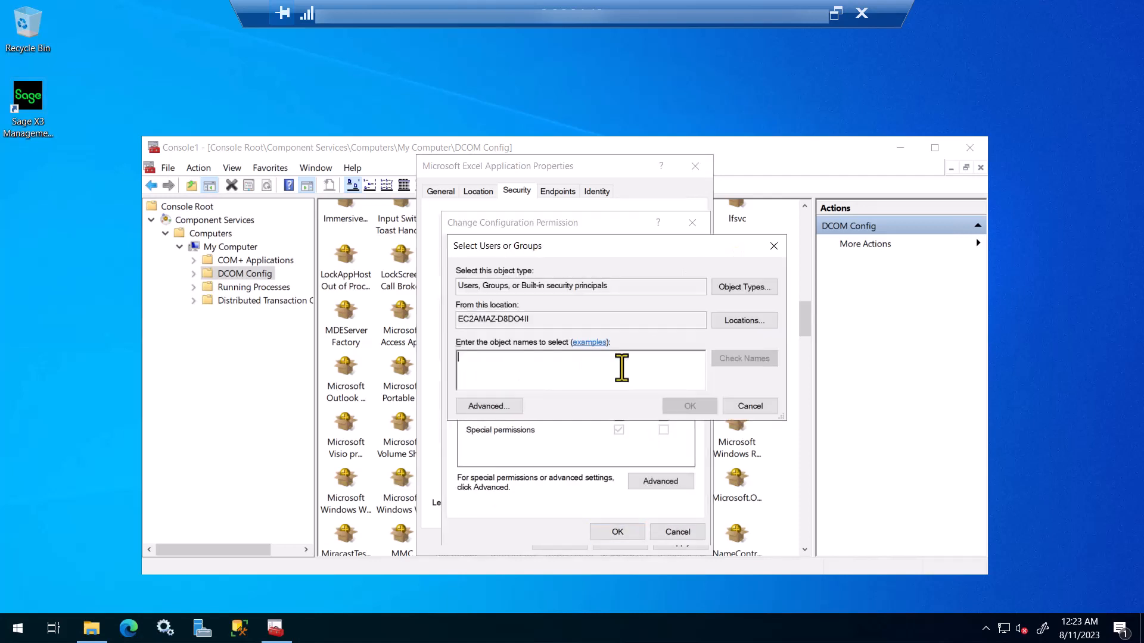
type("x3admin")
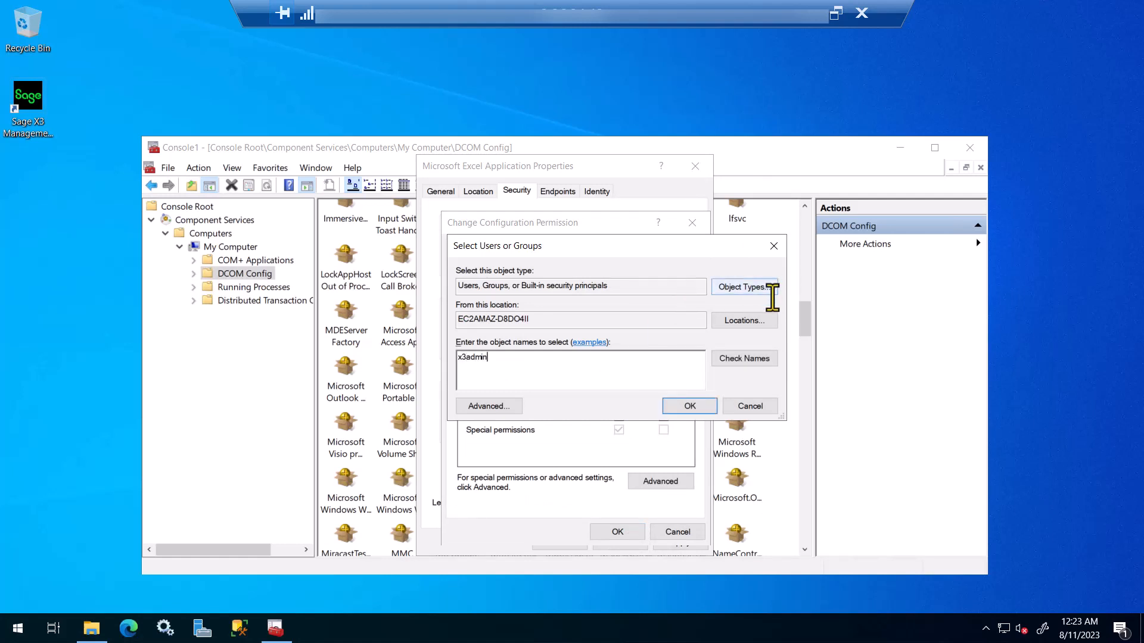
left_click(757, 361)
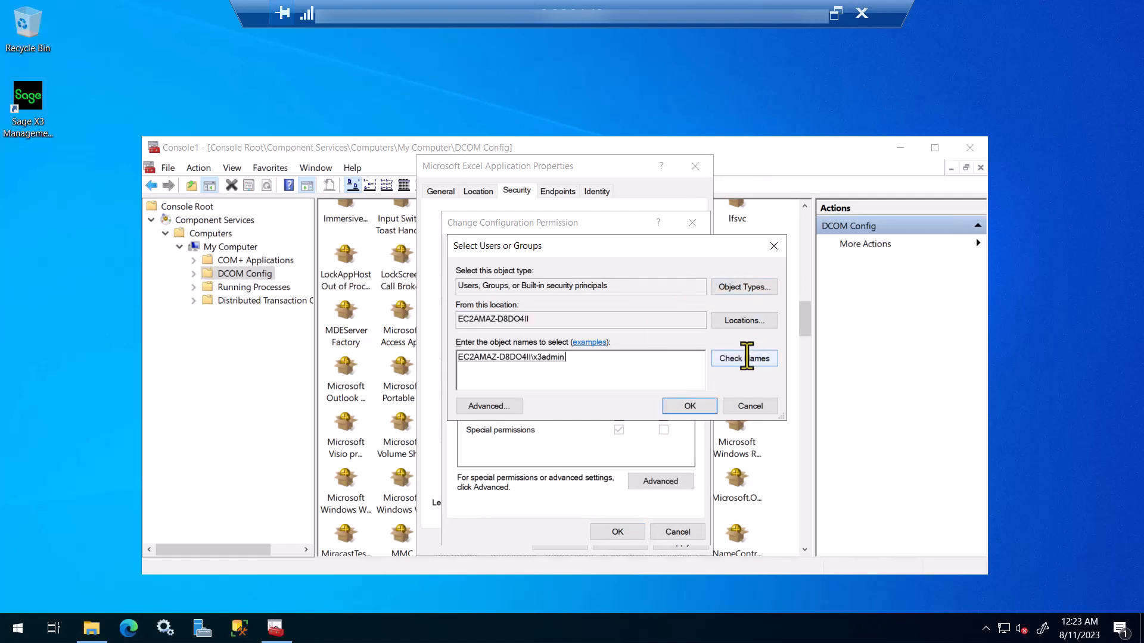
left_click(685, 406)
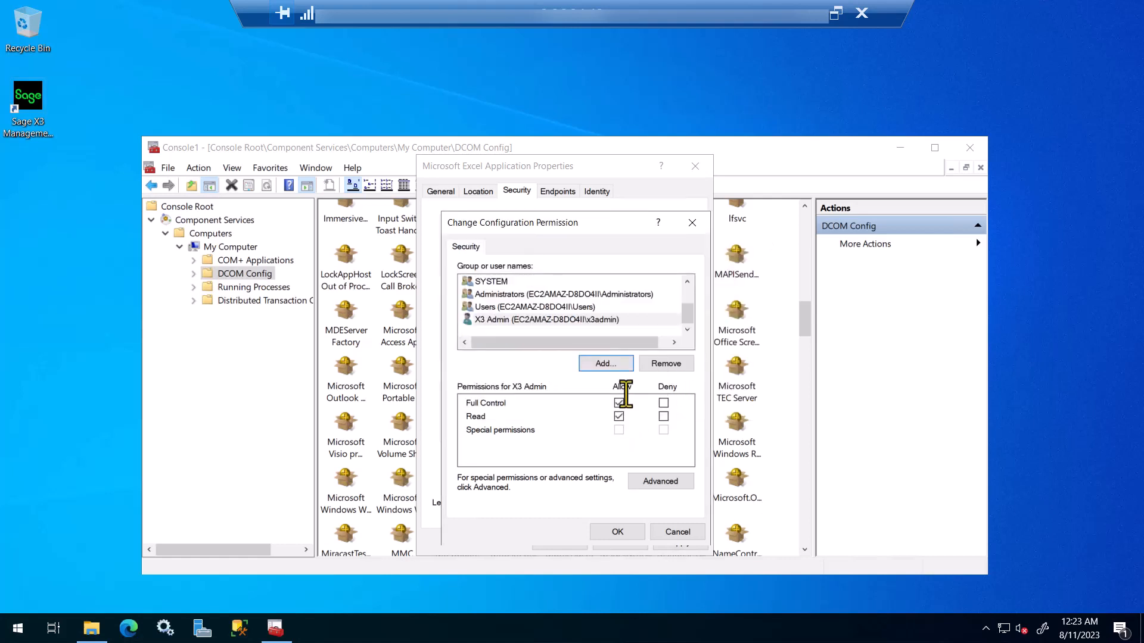
left_click(506, 307)
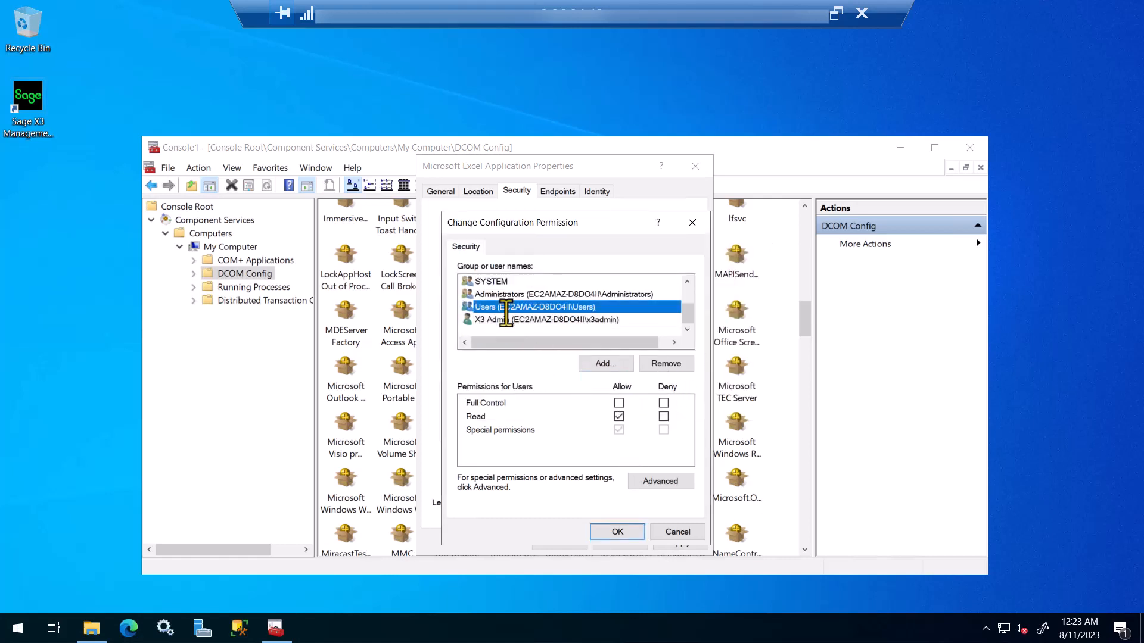
left_click(509, 320)
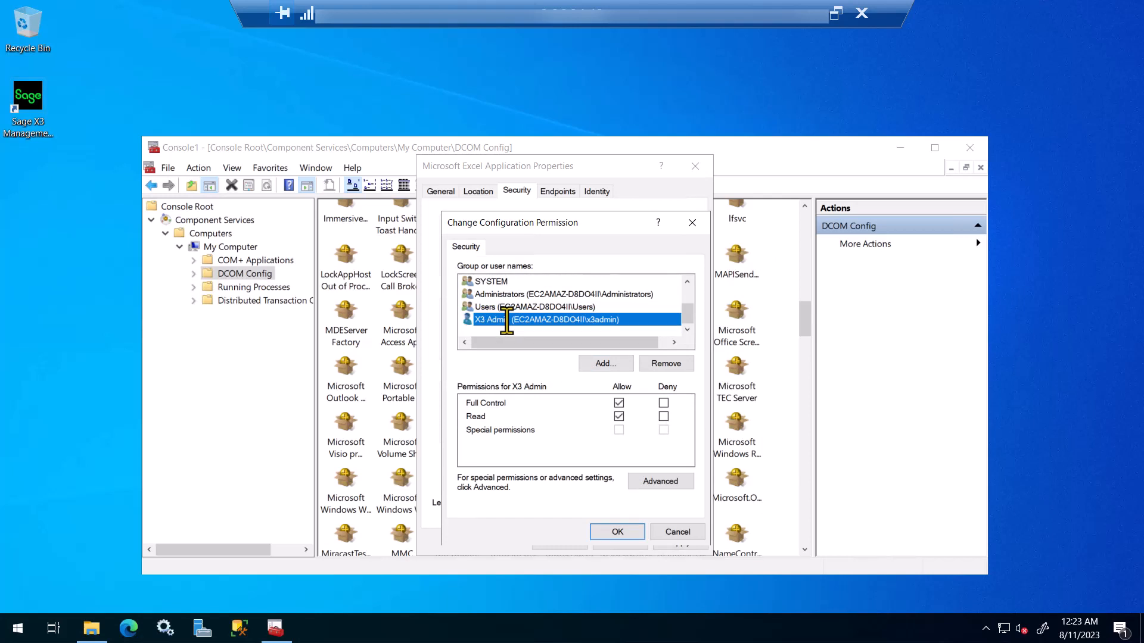
left_click(620, 531)
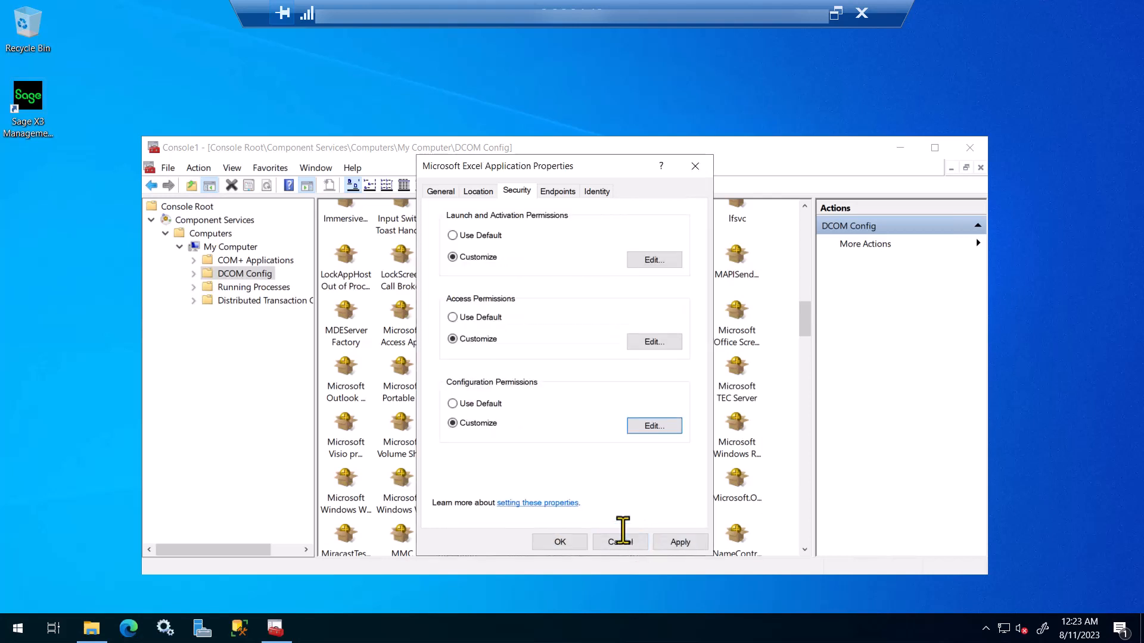
left_click(678, 540)
left_click(560, 542)
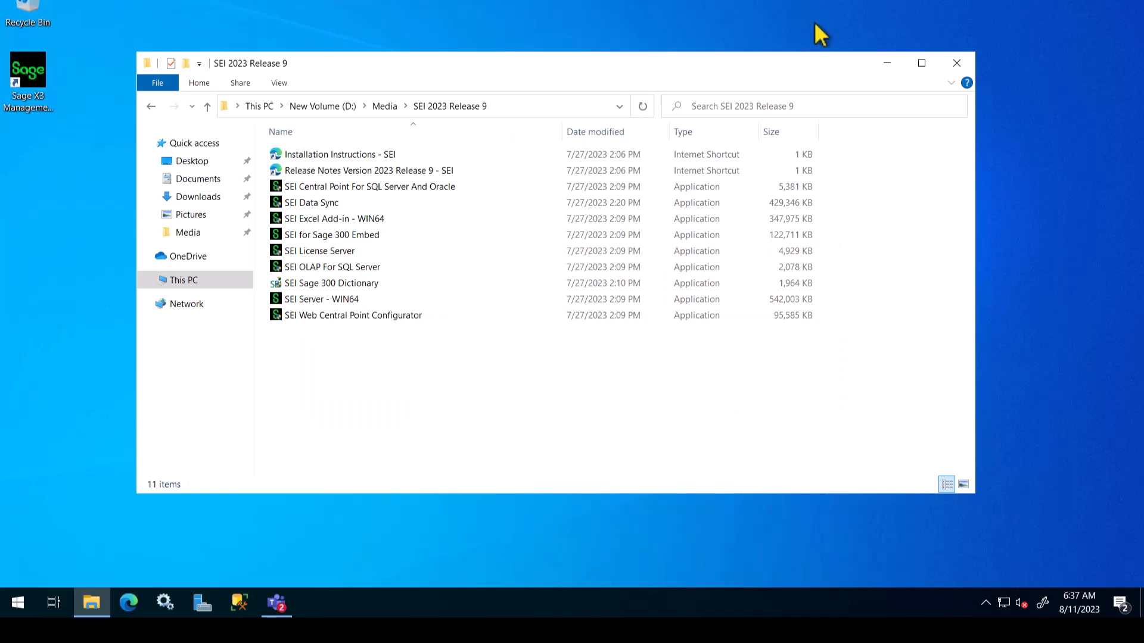
Step: Open Edge and browse to the SEI server at ec2amaz-d8do4ii:81
left_click(890, 63)
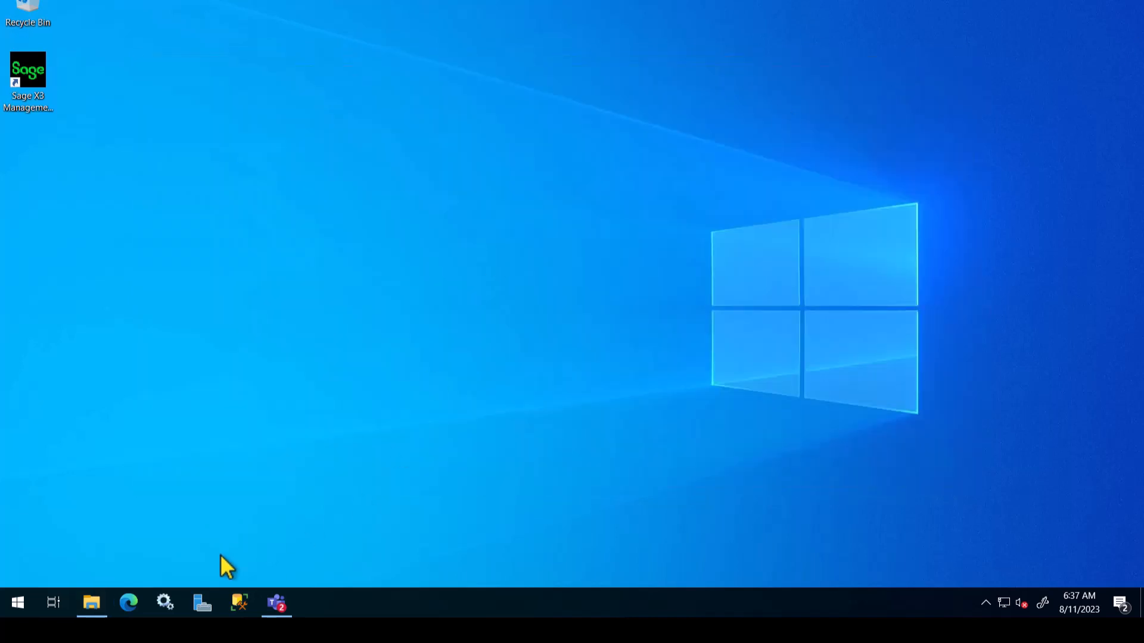
left_click(129, 603)
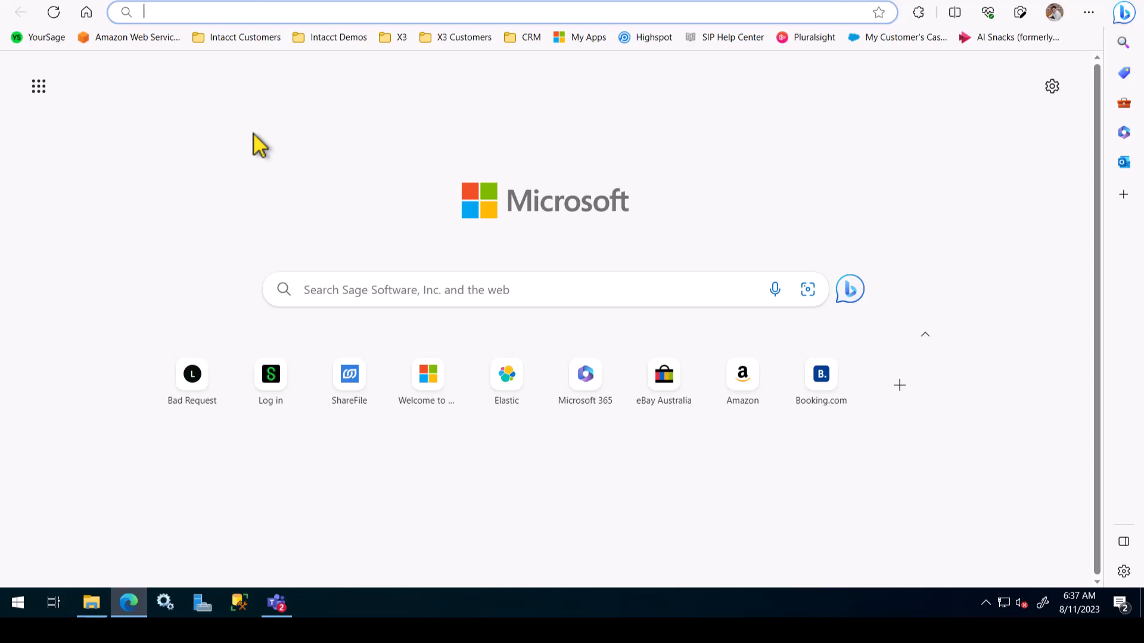
type("ec2amaz-d8do4ii:81")
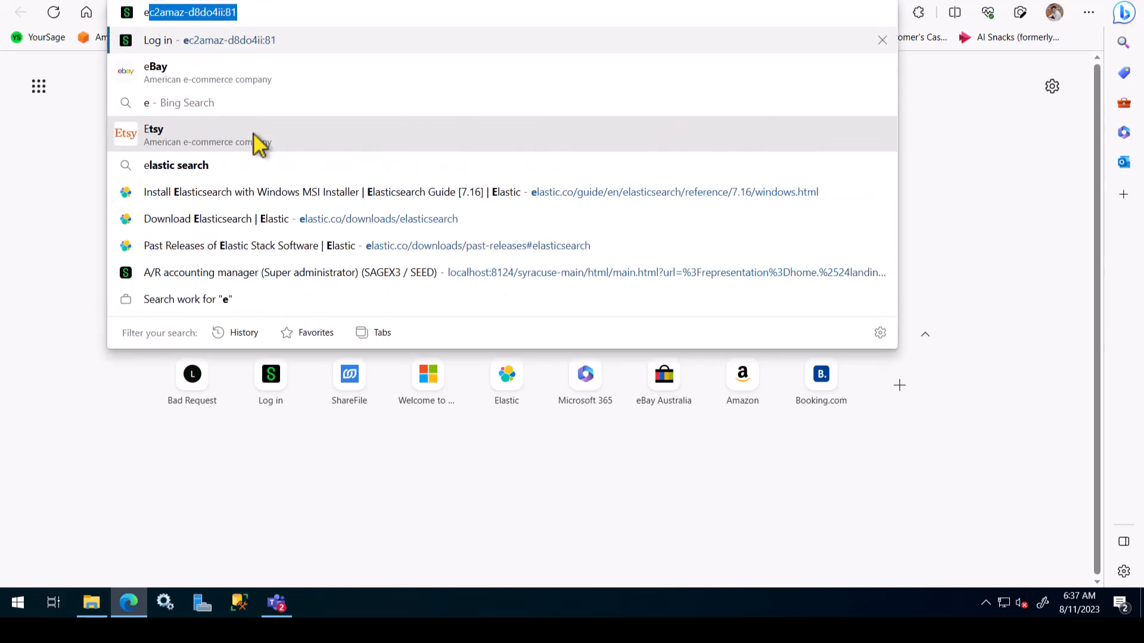
left_click(251, 12)
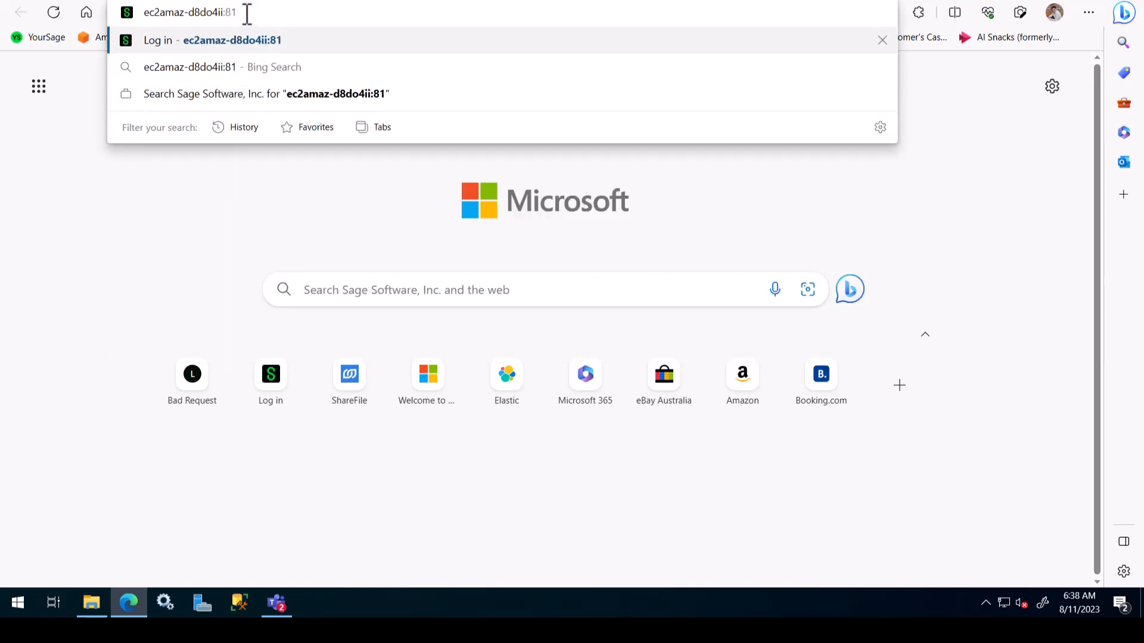
key("Return")
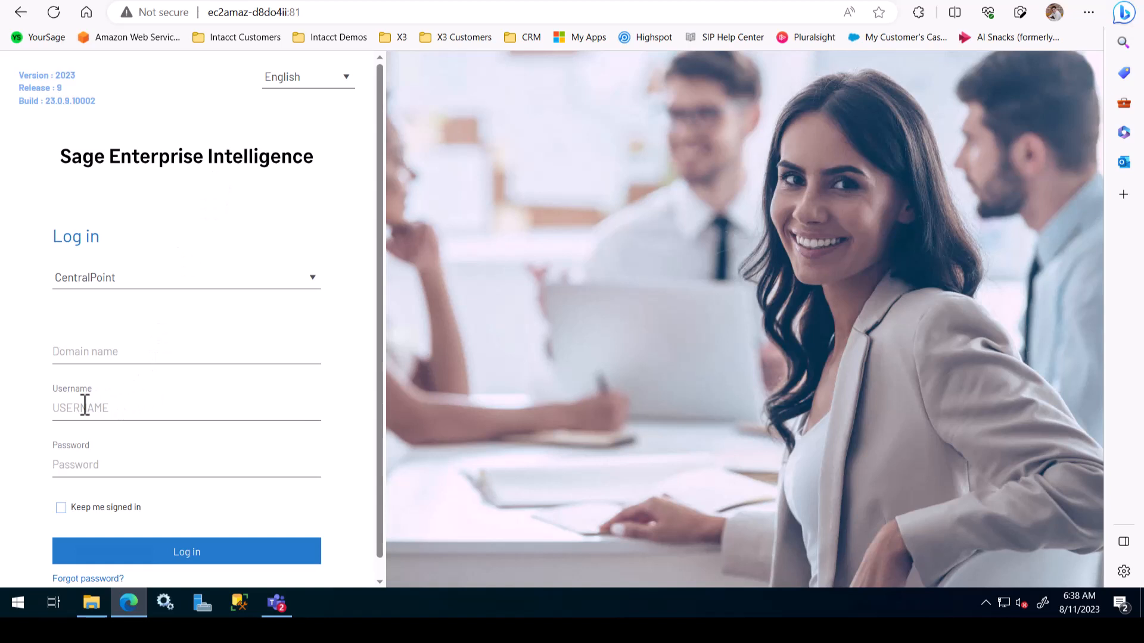
Step: Log in to Sage Enterprise Intelligence as ADMIN with the administrator password
type("ADM")
type("IN")
key("Tab")
type("*****")
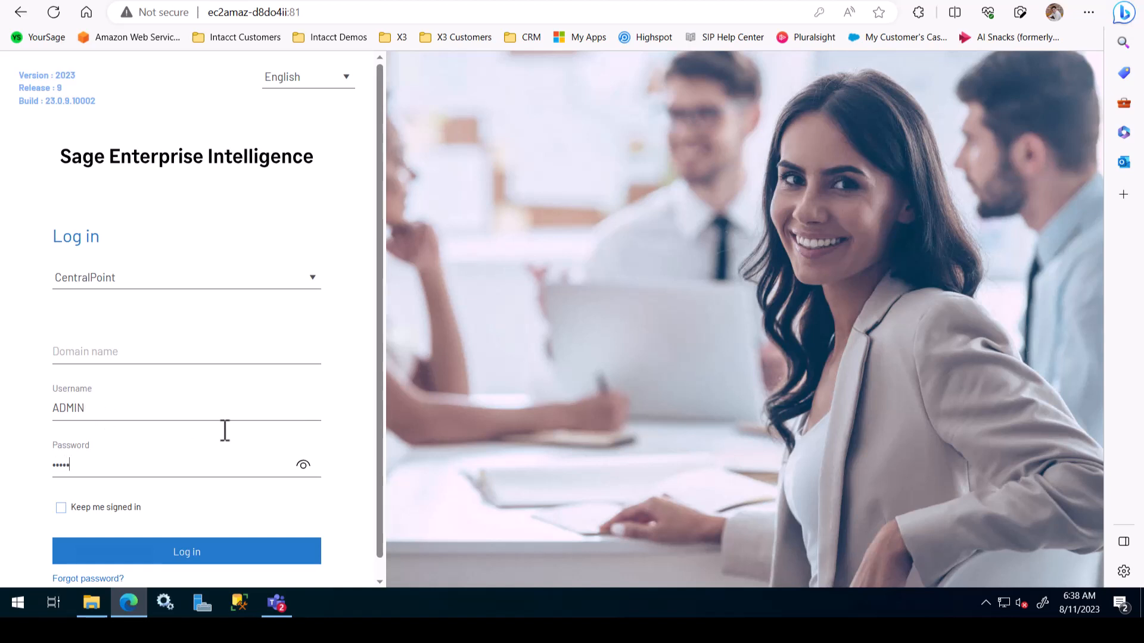
left_click(303, 464)
left_click(195, 551)
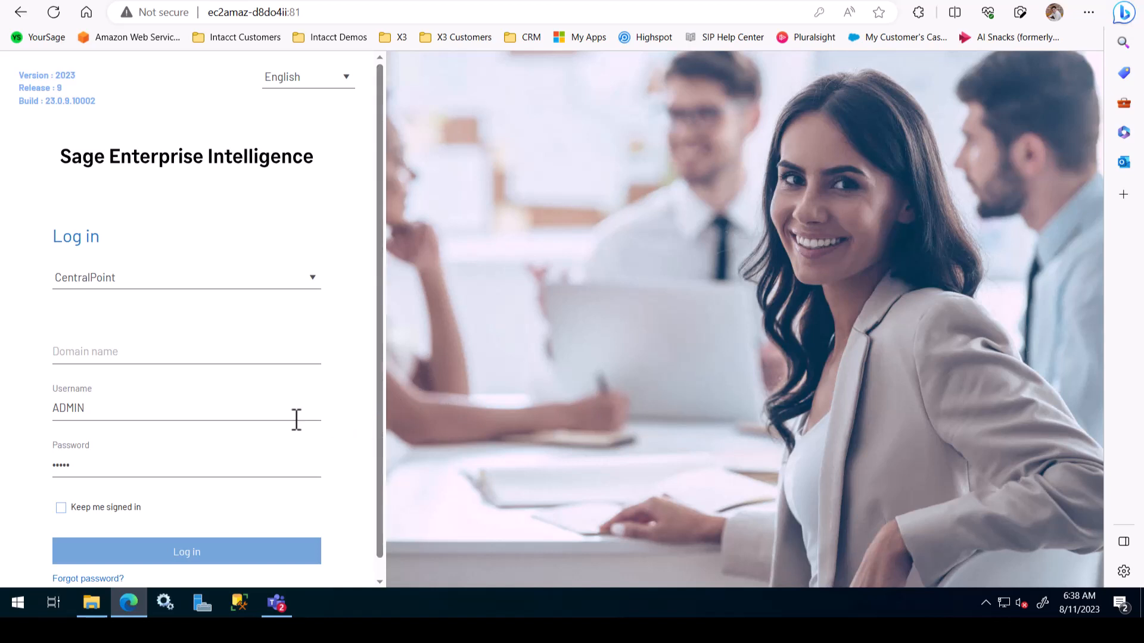
left_click(240, 553)
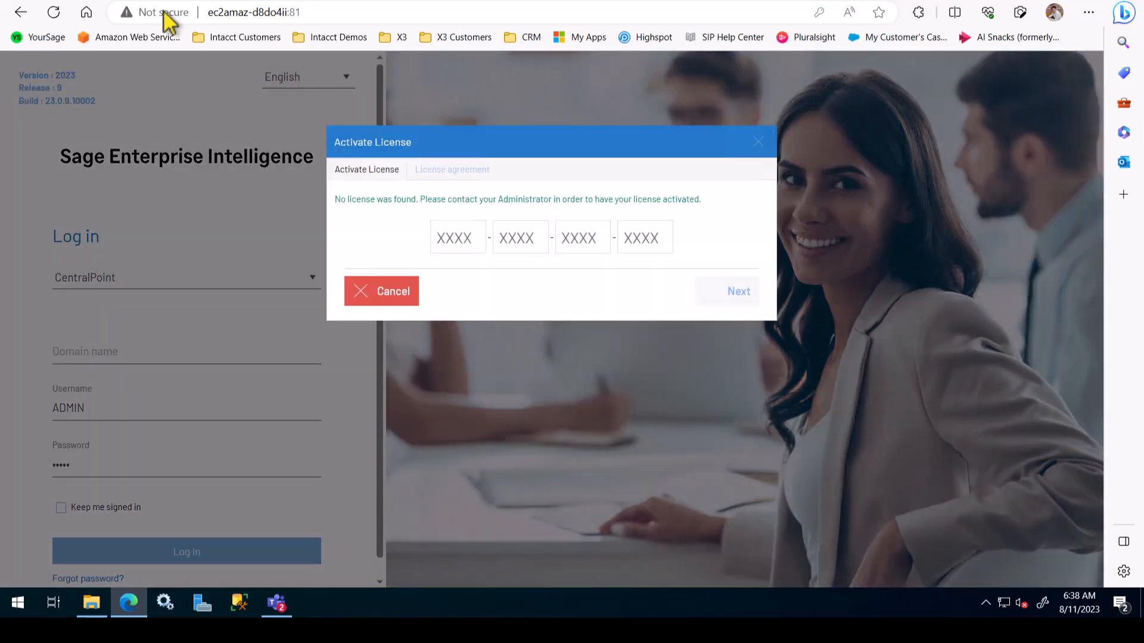
Step: Paste the license key, accept the terms and conditions, and complete the activation
left_click(444, 238)
key("ctrl+v")
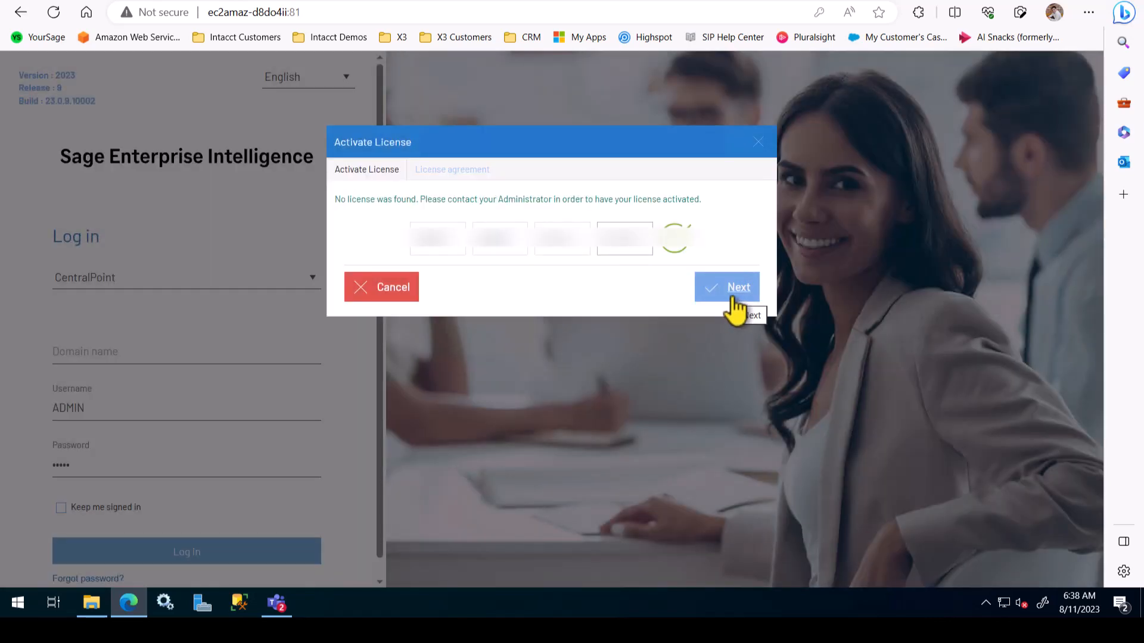
left_click(733, 300)
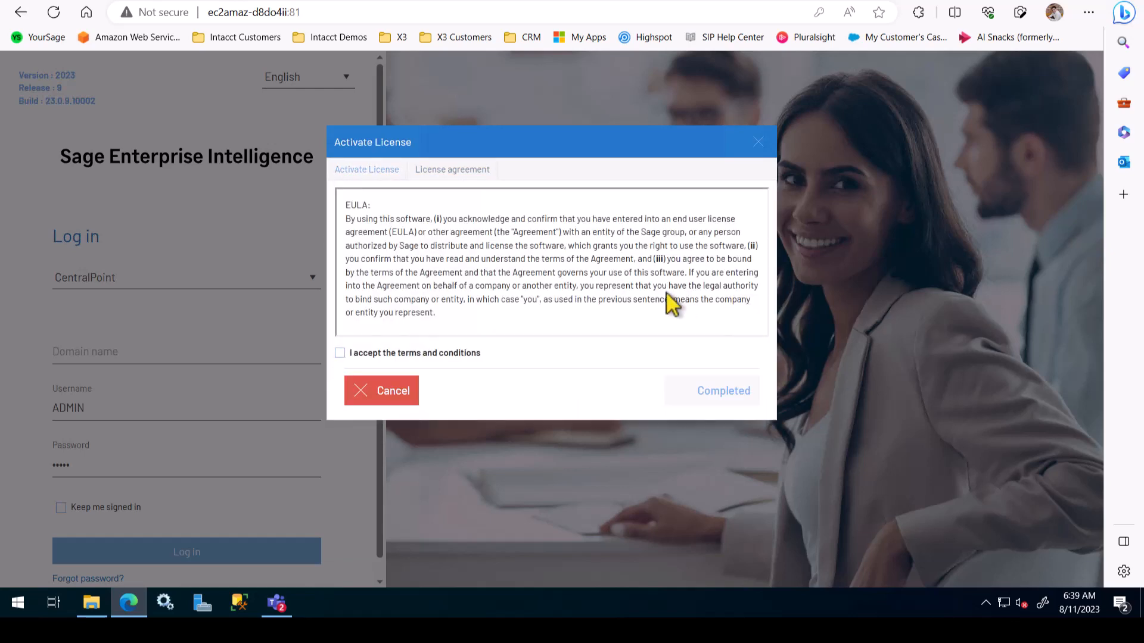
left_click(340, 353)
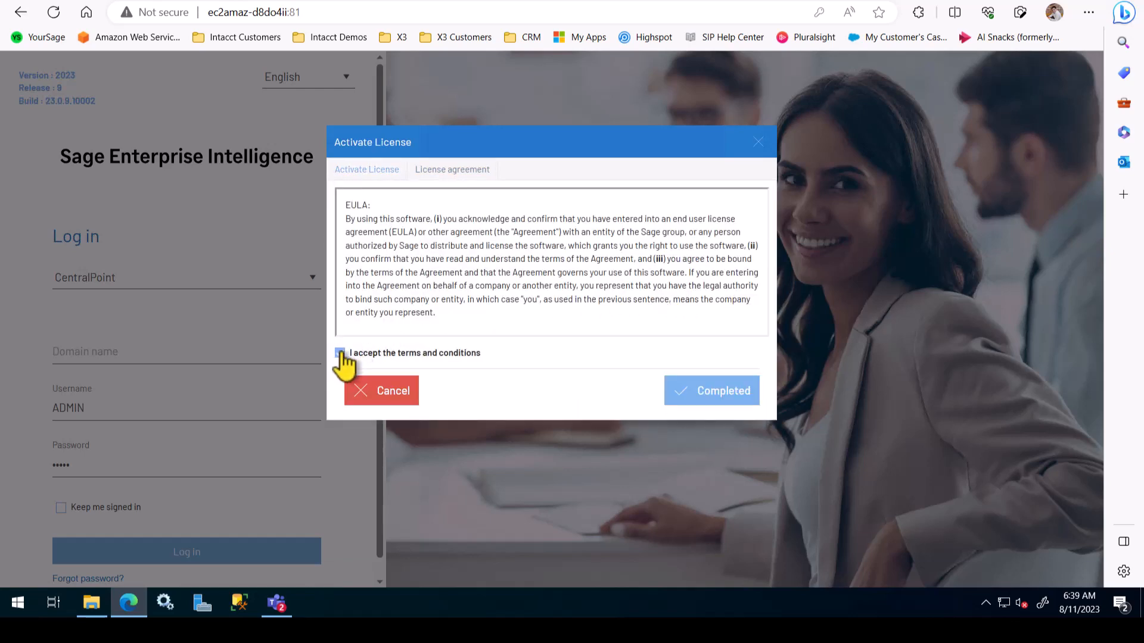
left_click(703, 401)
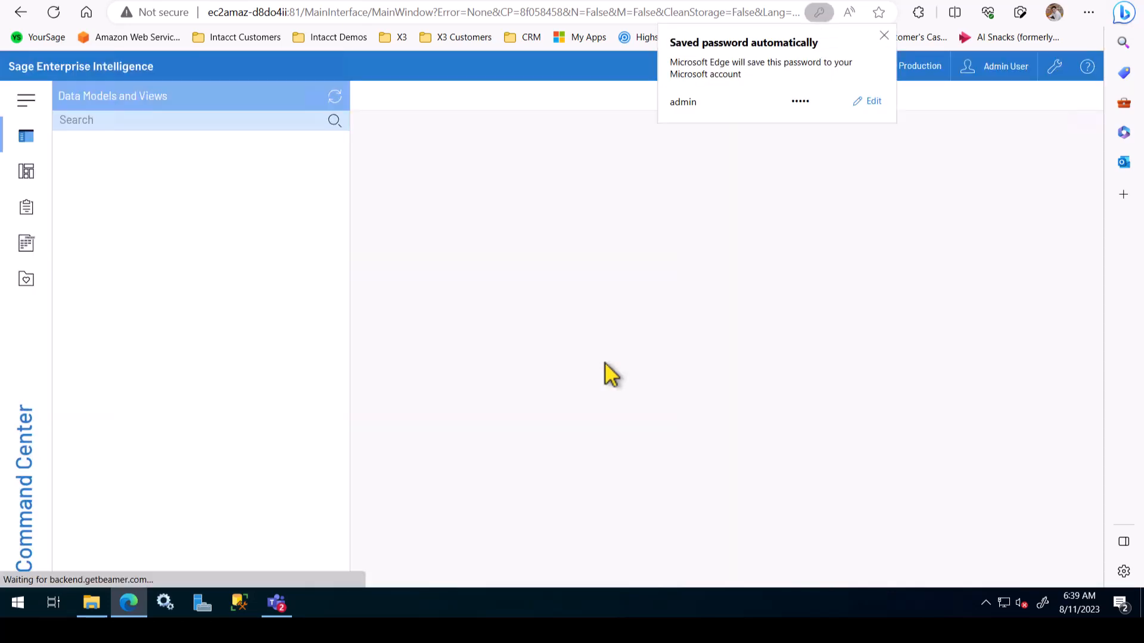
Step: Close Edge's saved-password popup and the July 2023 Nectari release banner
left_click(884, 36)
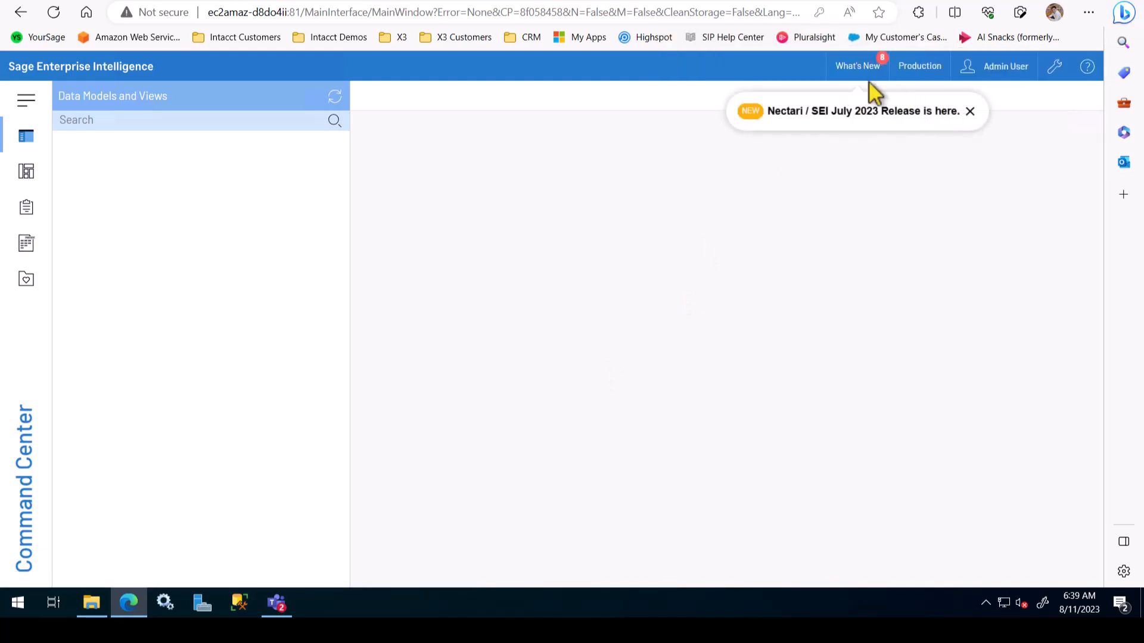
left_click(970, 111)
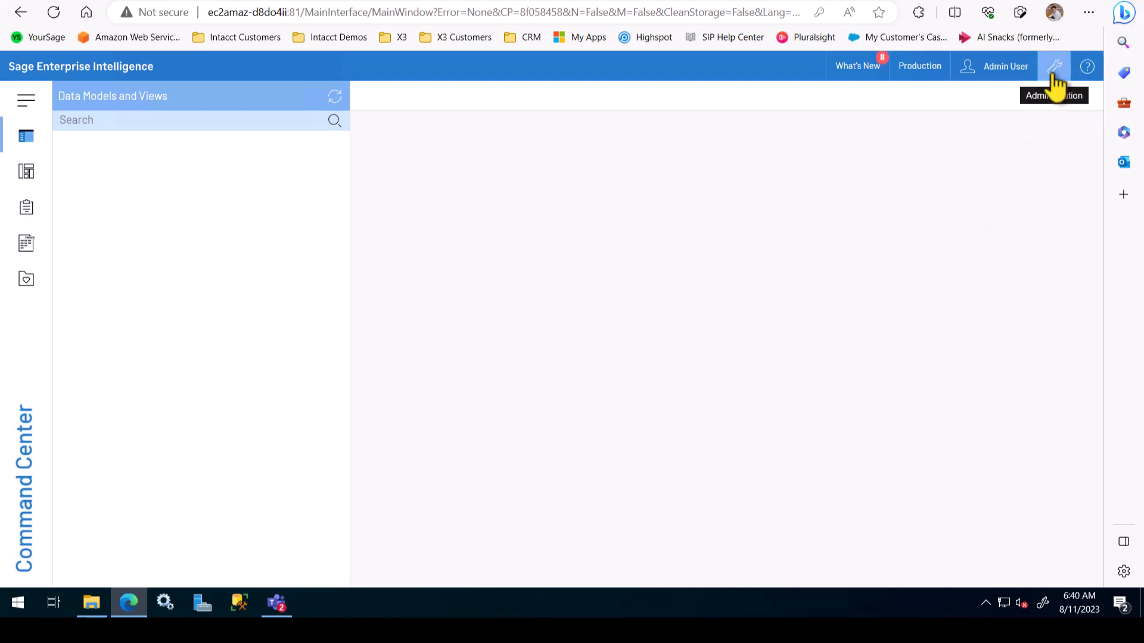
Step: Go to Administration > Env. & Data Sources and select the Production environment
left_click(1054, 68)
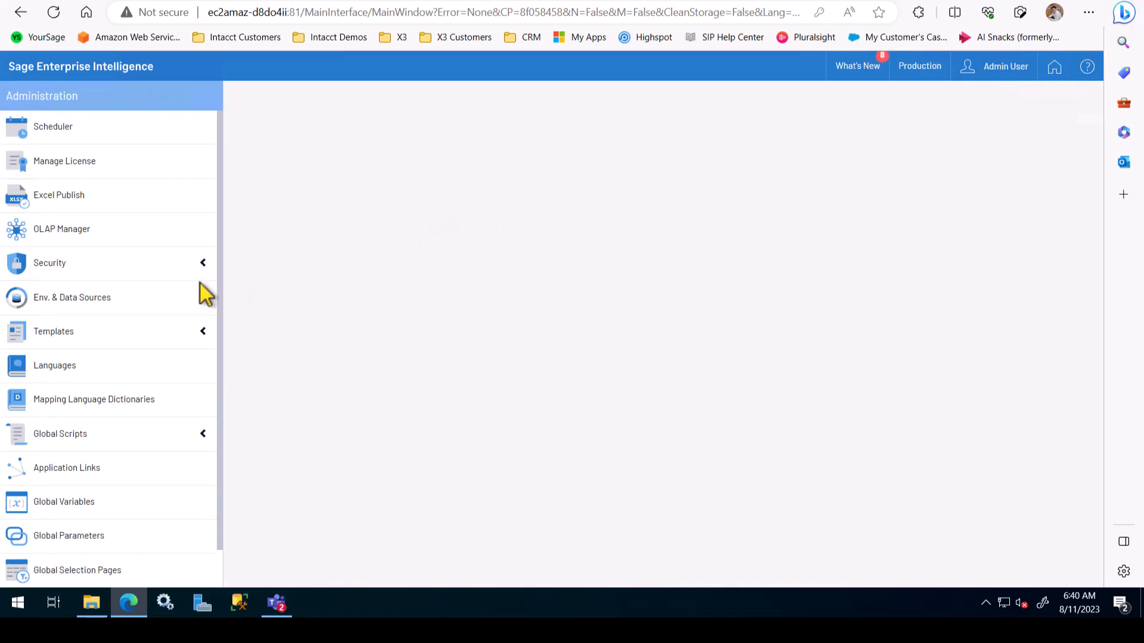
left_click(124, 306)
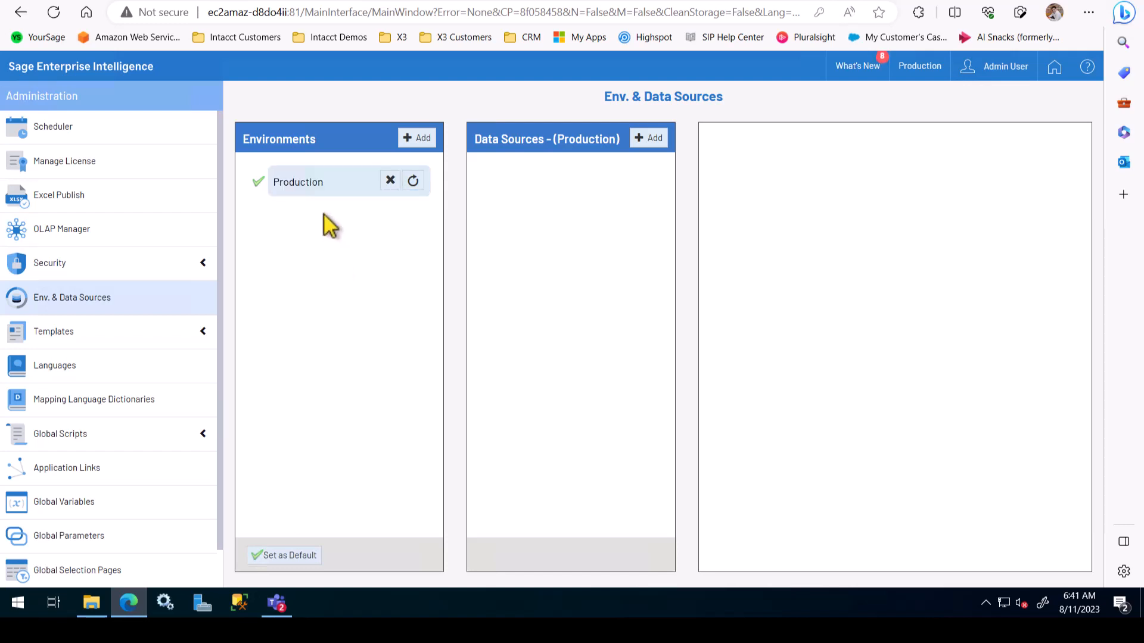
left_click(311, 181)
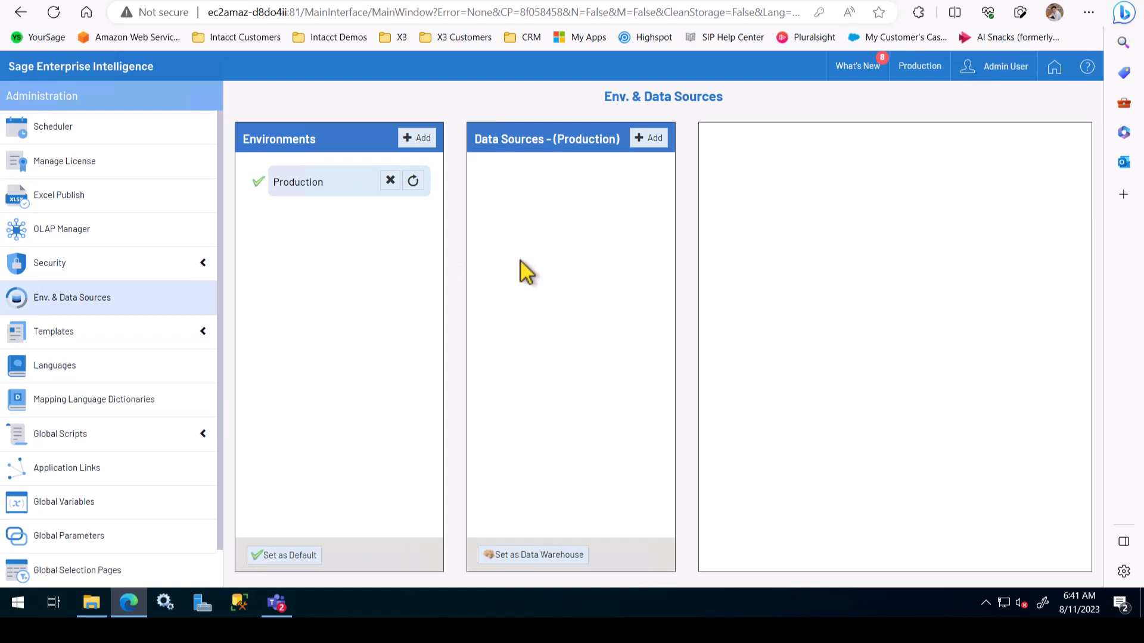
Step: Add a new Production data source described as 'Sage X3 Datasource'
left_click(647, 143)
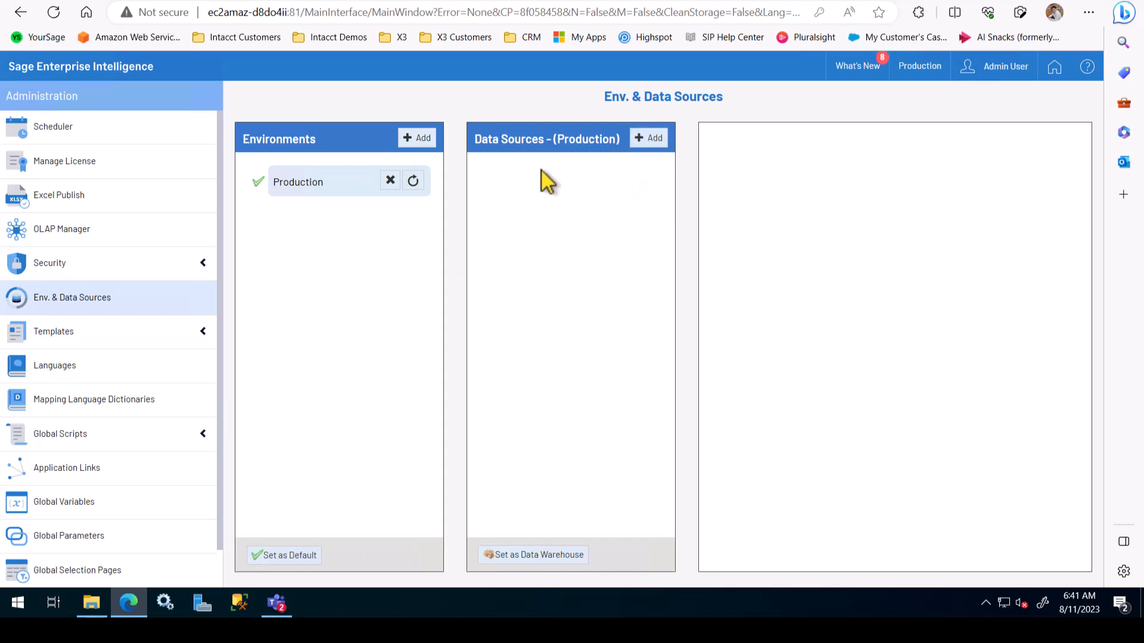
left_click(650, 141)
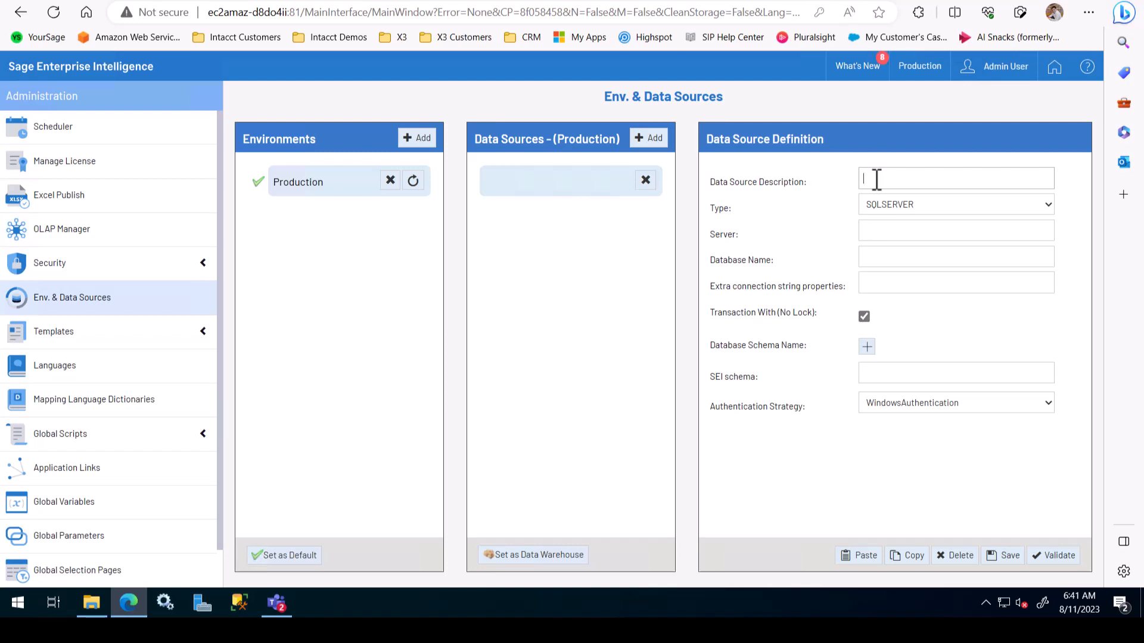
type("Sage X3 Datasource")
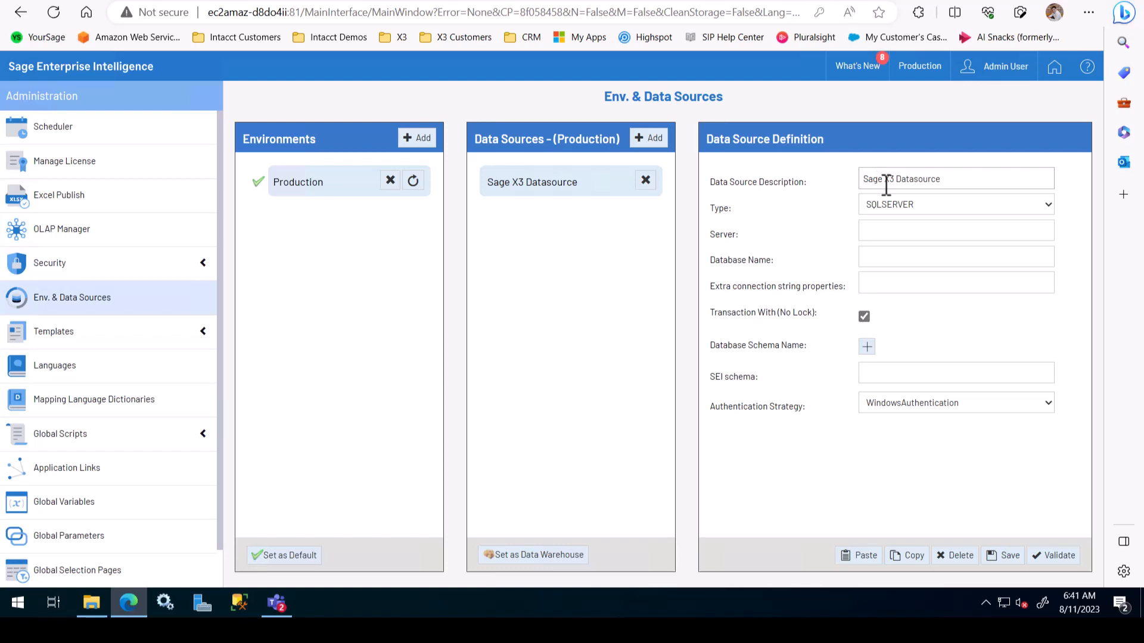
left_click(889, 230)
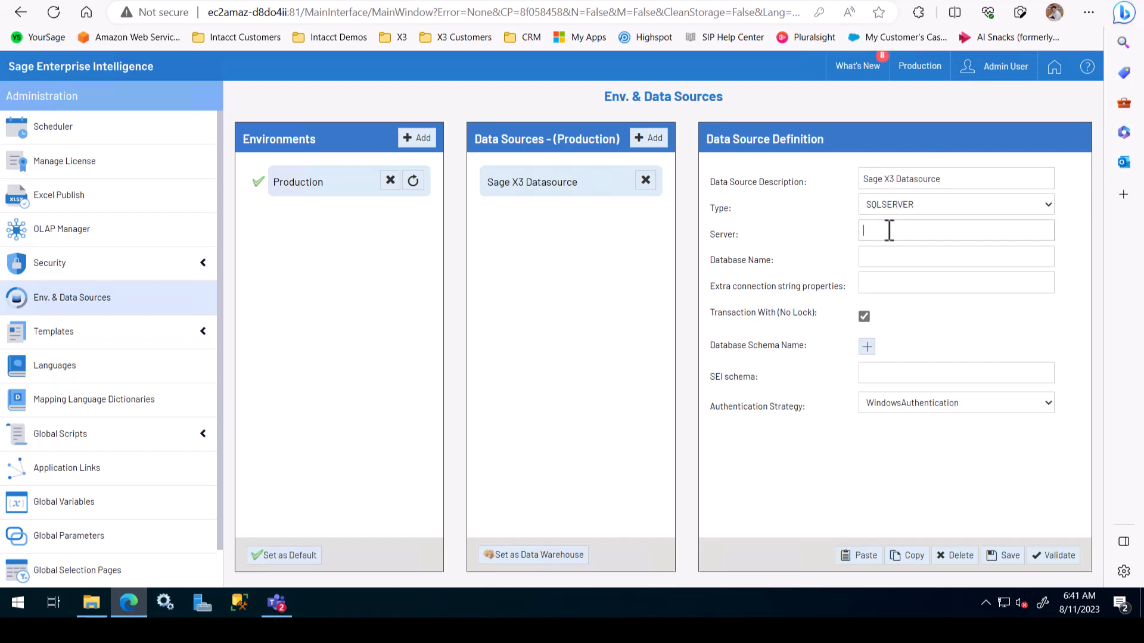
Step: Set the Server to the host name from the page address followed by \SAGE (ec2amaz-d8do4ii\SAGE)
left_click(289, 13)
left_click(288, 12)
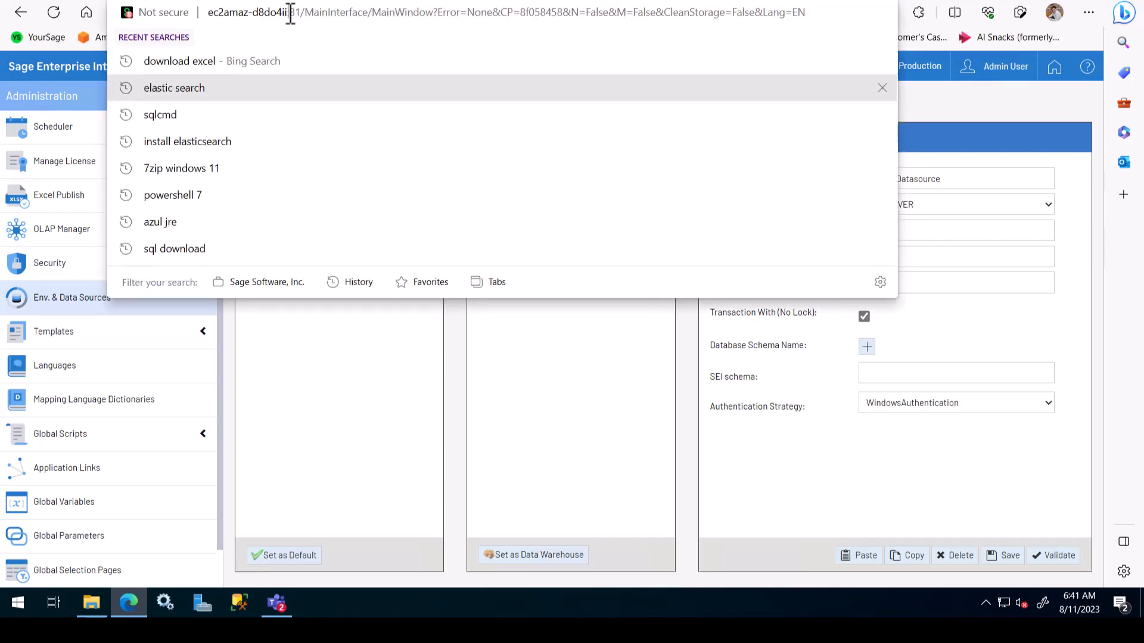
left_click_drag(290, 12, 213, 12)
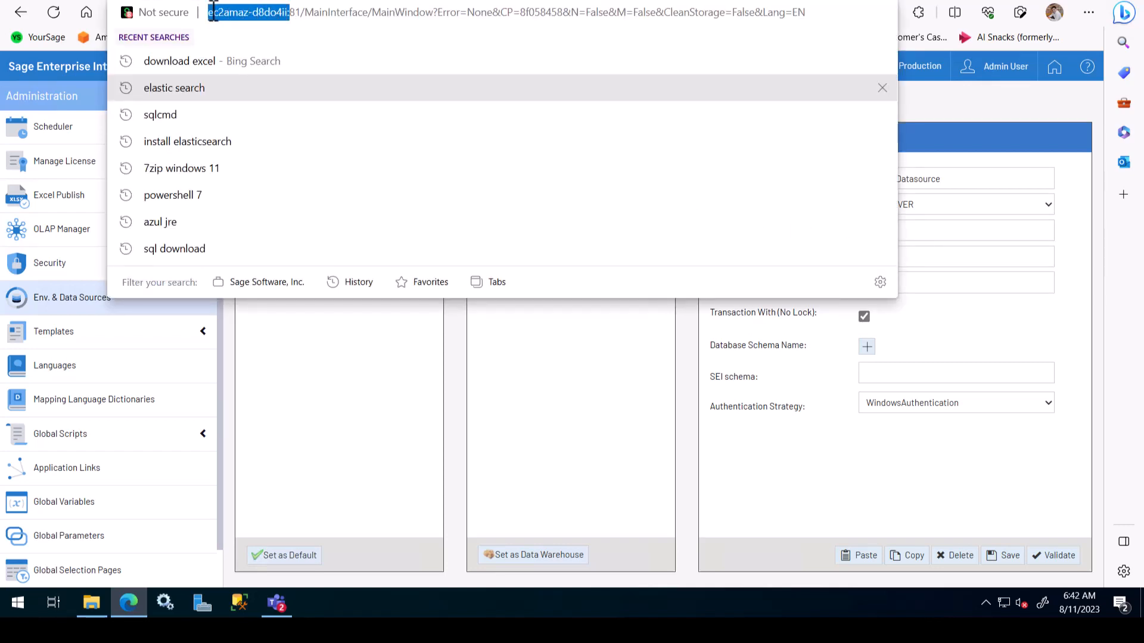
left_click(926, 234)
type("ec2amaz-d8do4ii:")
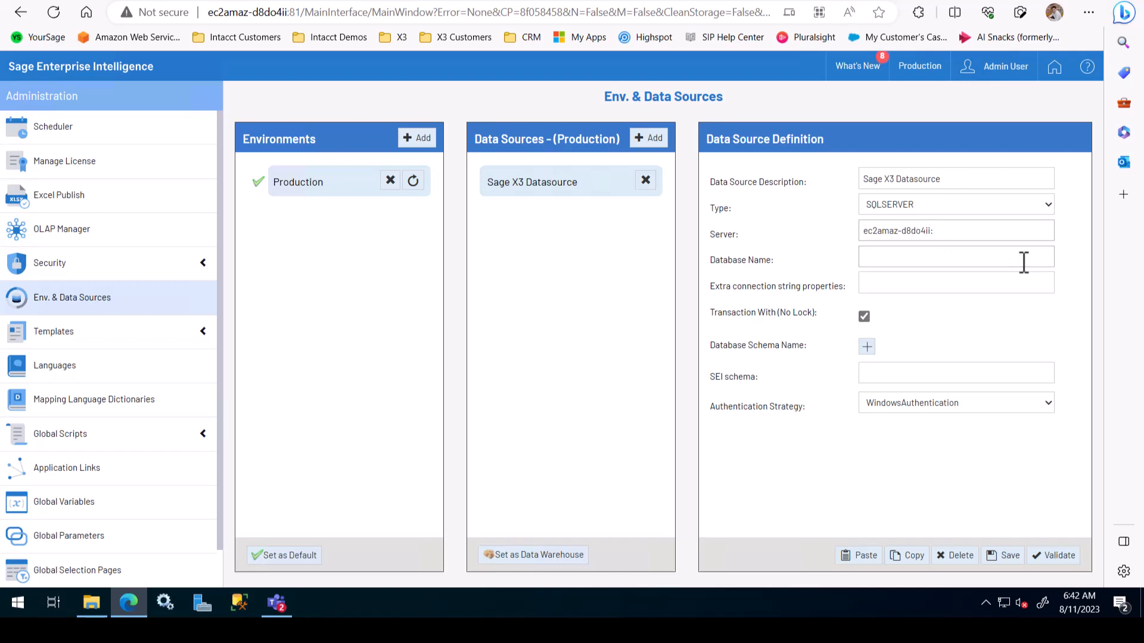
key("BackSpace")
type("\\SAGE")
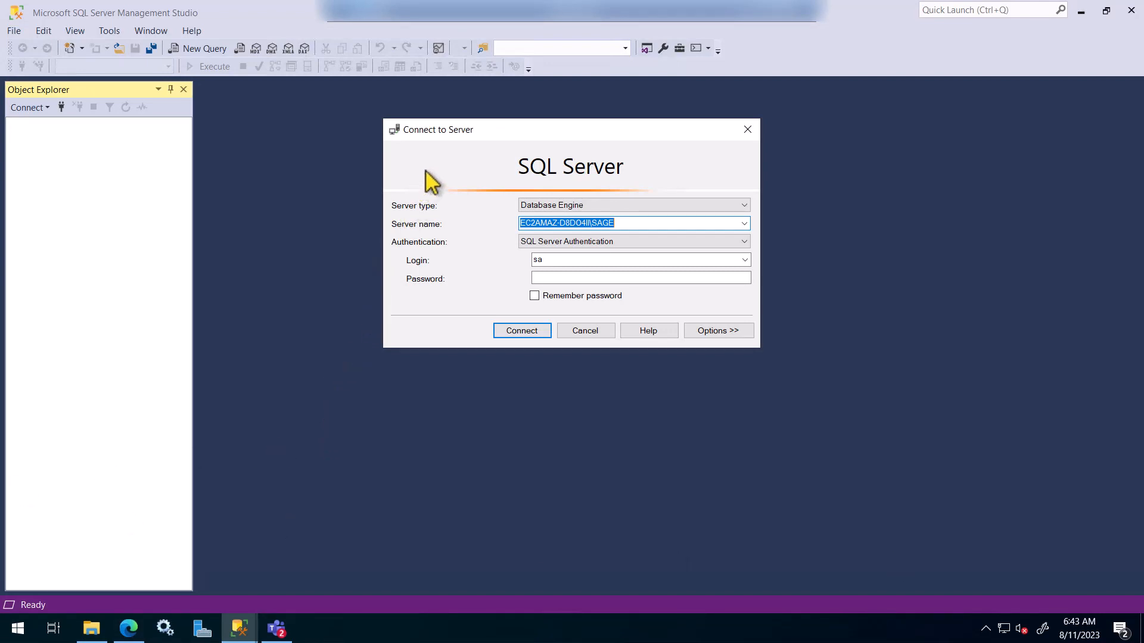
Step: Connect SQL Server Management Studio to the SAGE instance using the sa login password
left_click(606, 225)
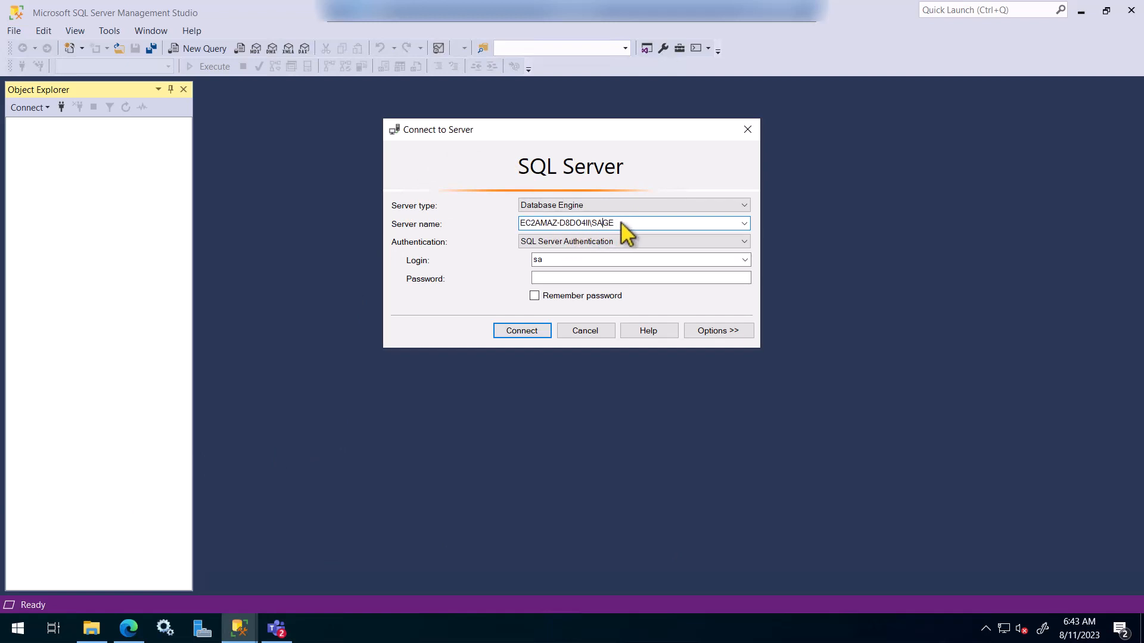
left_click_drag(620, 224, 533, 224)
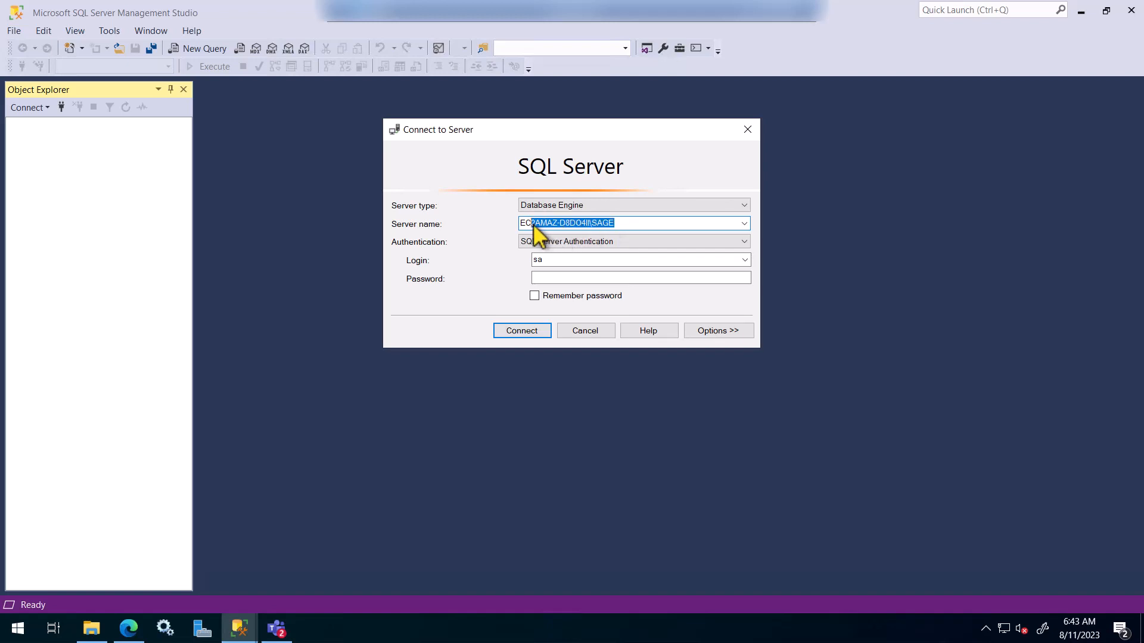
left_click(552, 277)
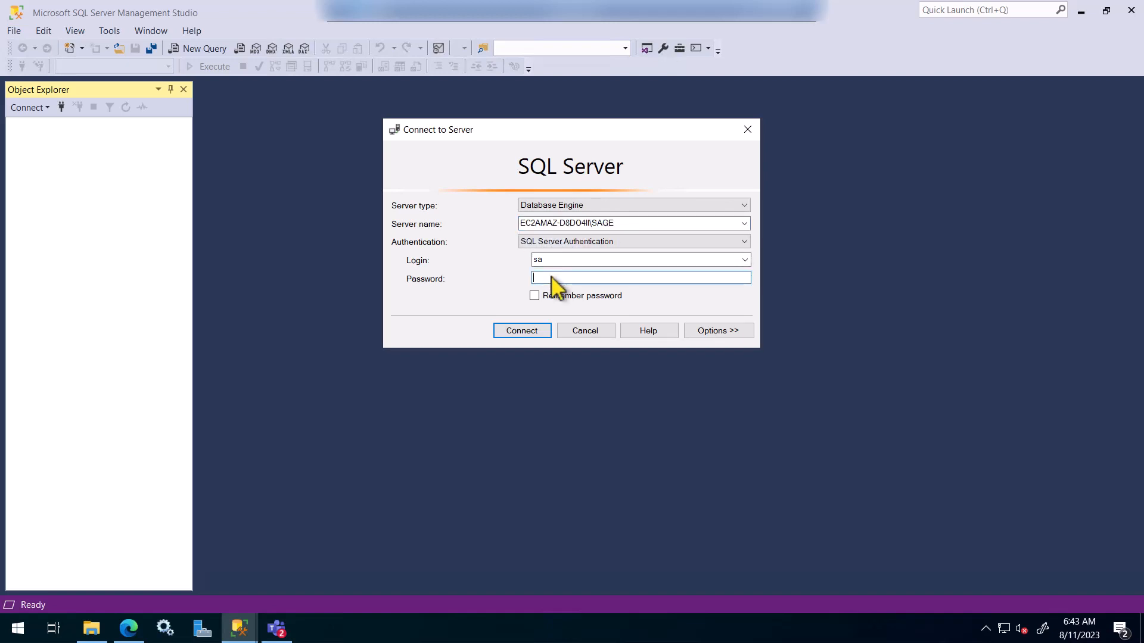
type("************")
key("Return")
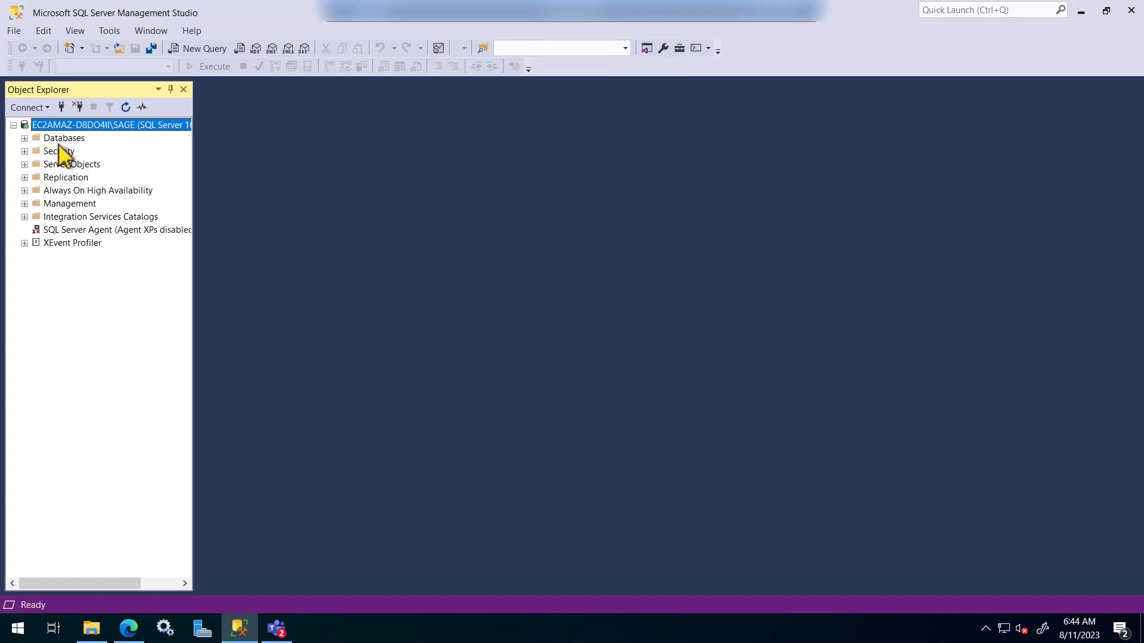
Step: Expand Databases and select the x3db database
left_click(28, 142)
left_click(24, 138)
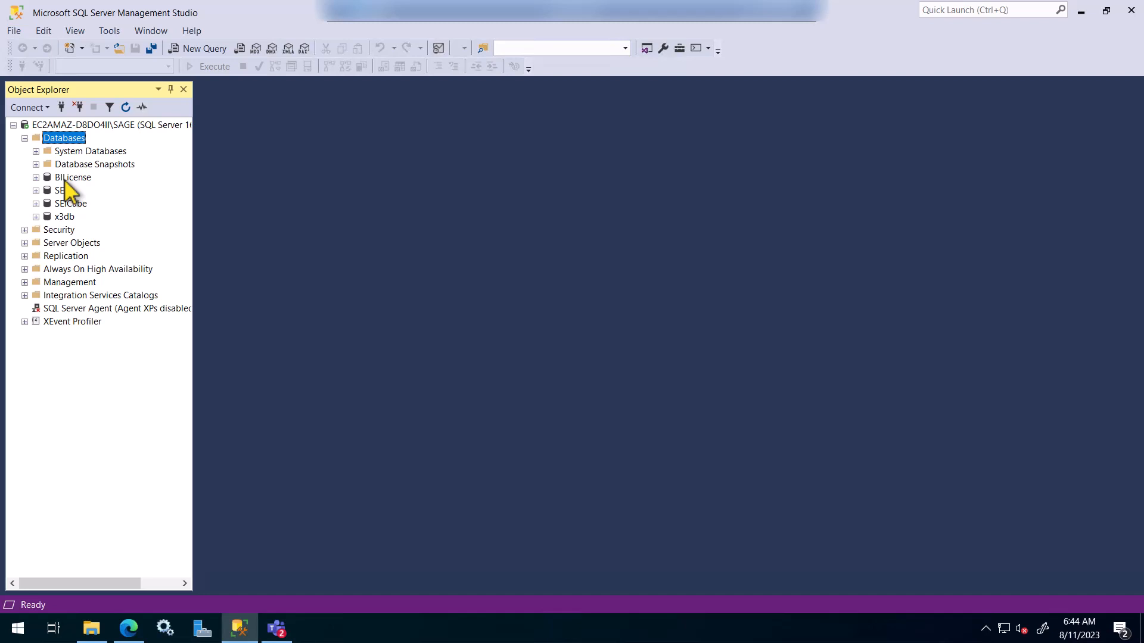
left_click(65, 217)
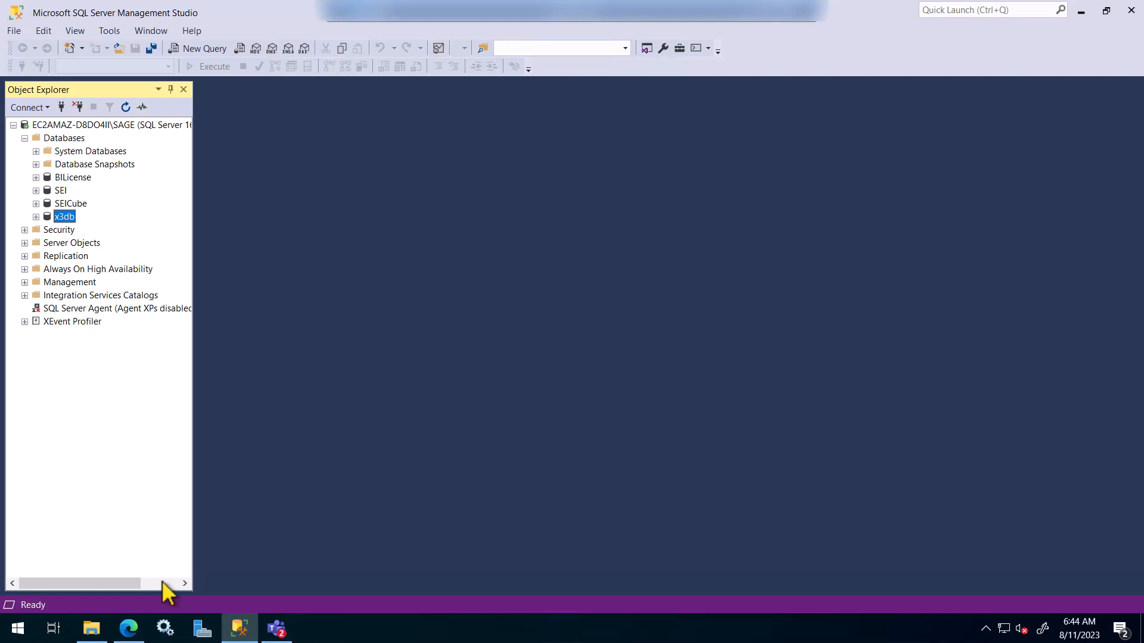
left_click(129, 629)
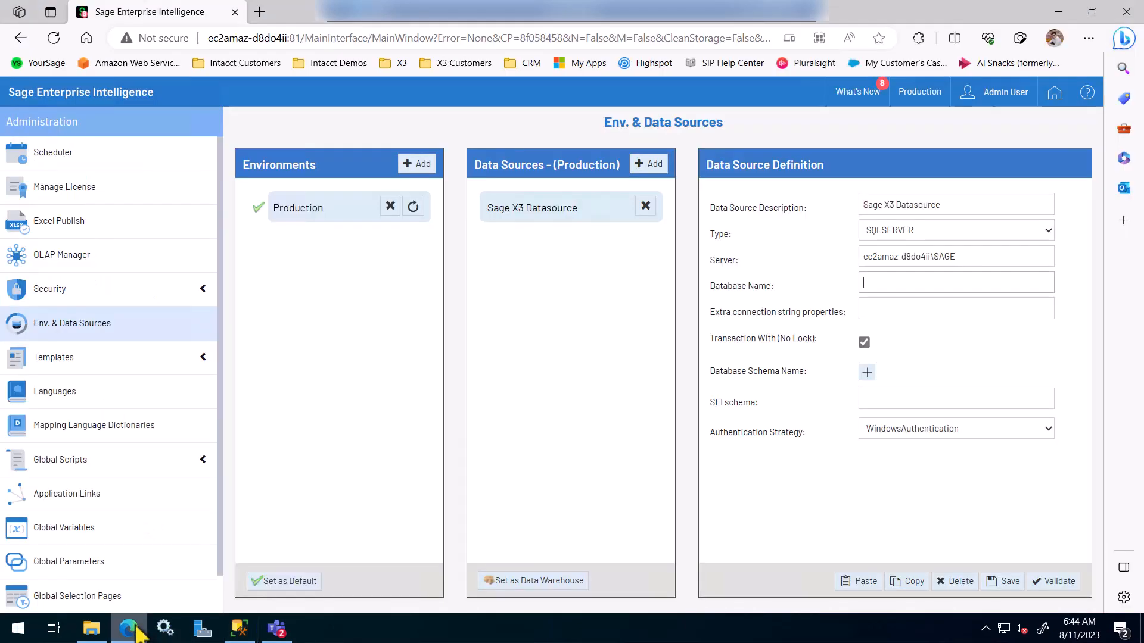
Step: Set Database Name to x3db and add schemas x3db.SEED and x3db.SEI_SEED
left_click(883, 287)
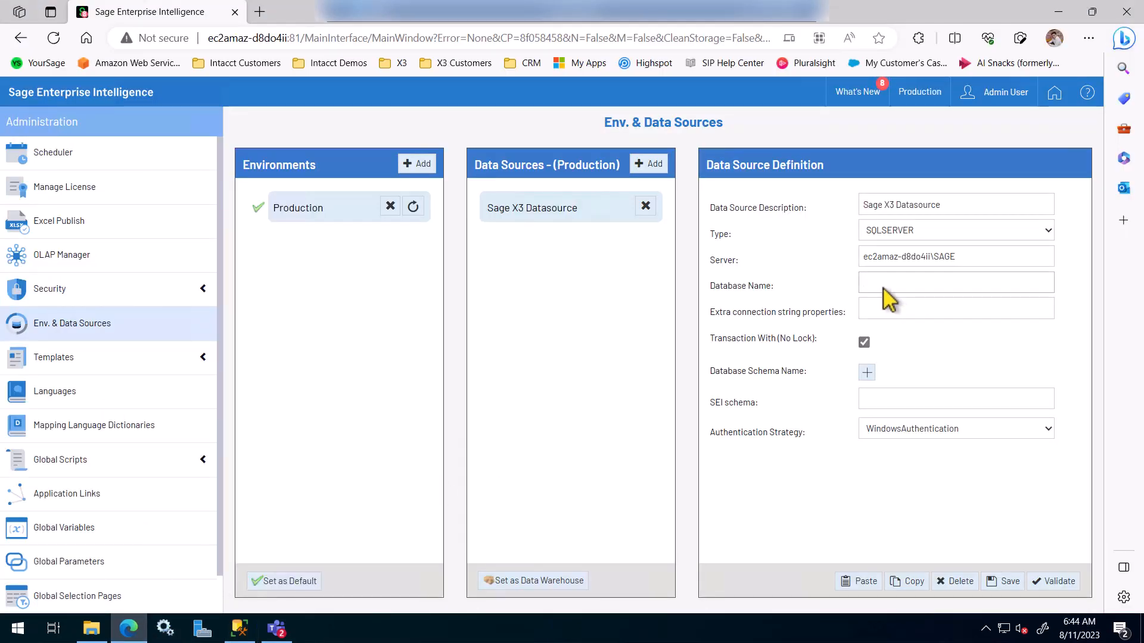
type("x3db")
left_click(867, 373)
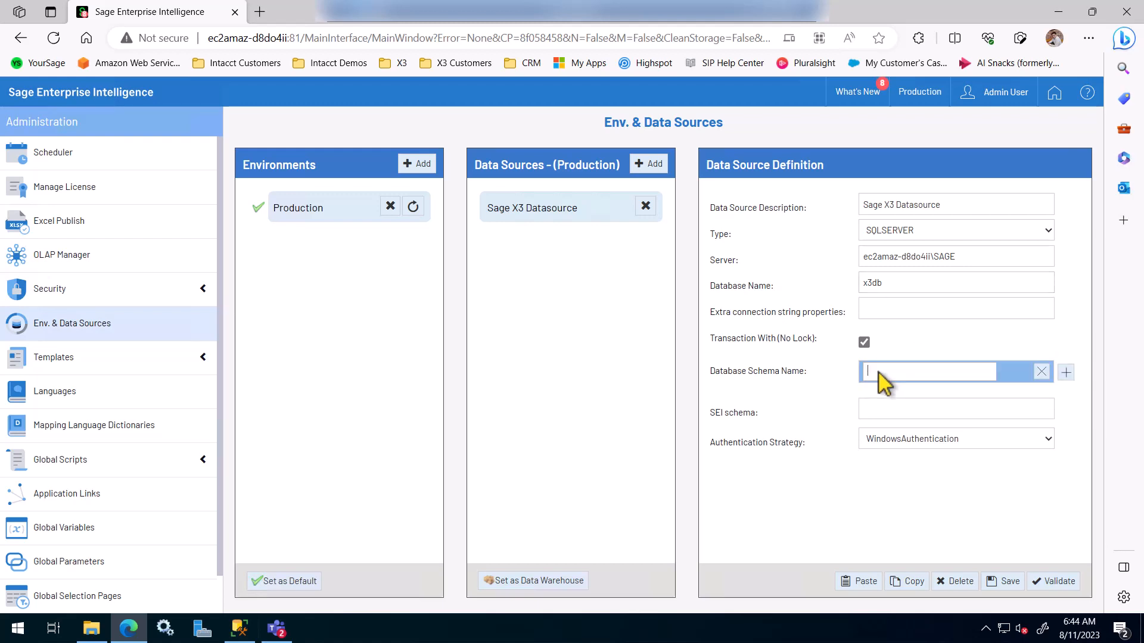
type("x3db.SEED")
key("Return")
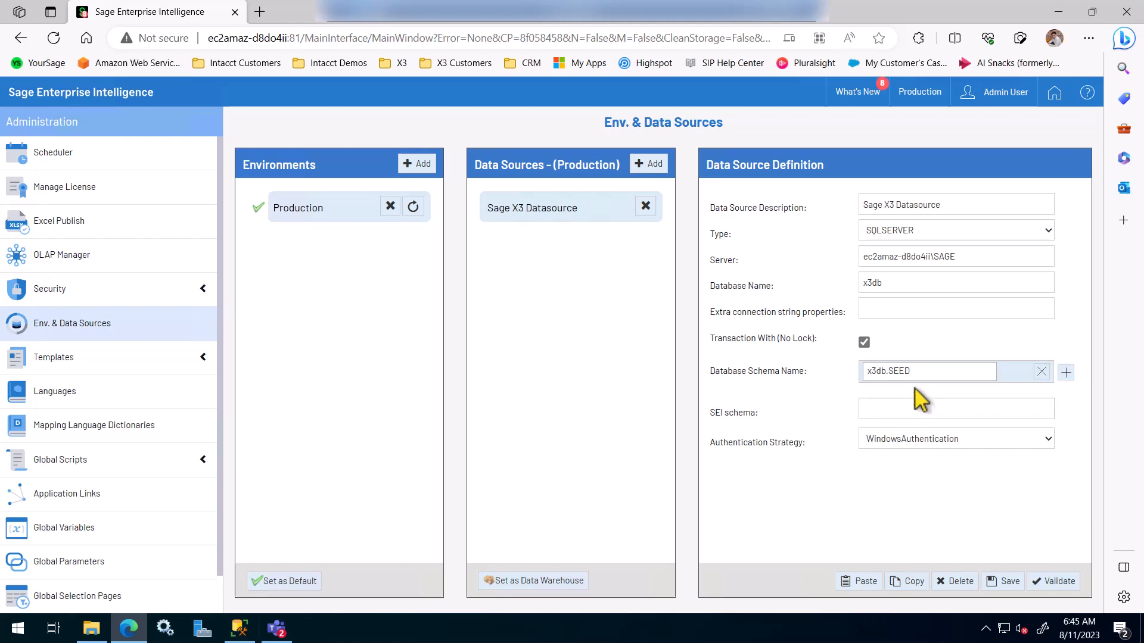
left_click(1066, 372)
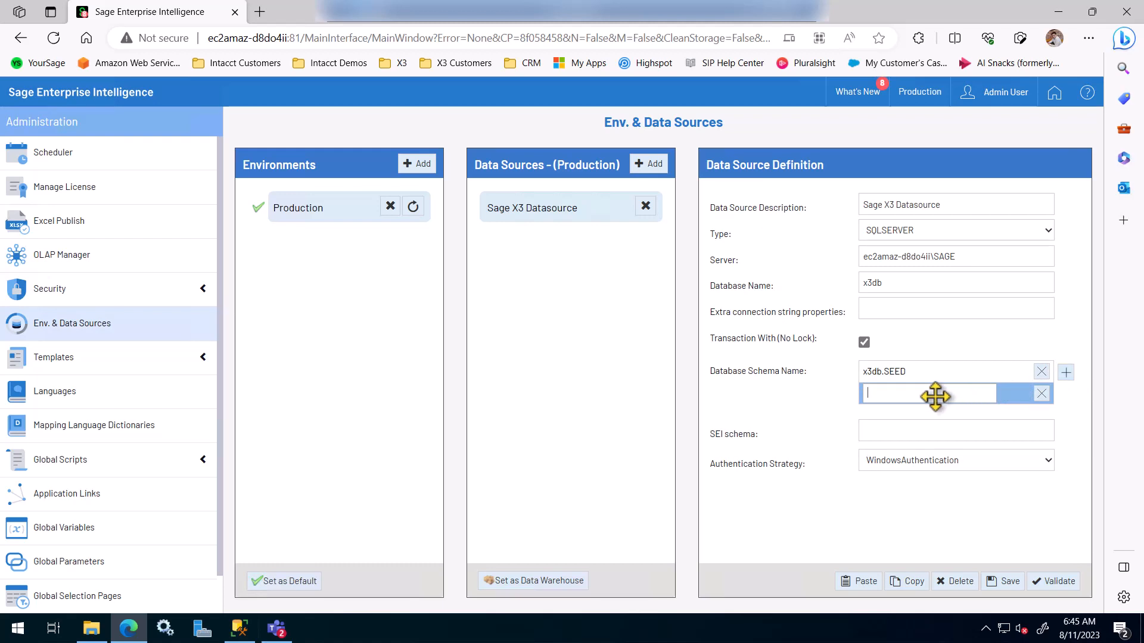
type("x3db.SEI_SEED")
left_click(828, 398)
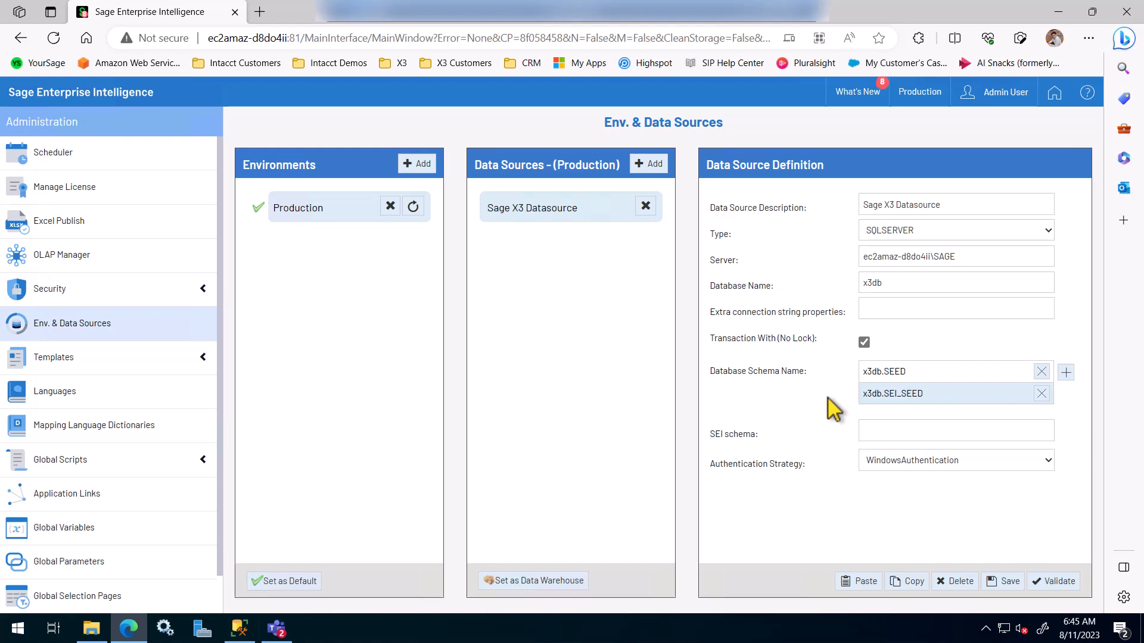
Step: Enter SEI_SEED as the SEI schema and dismiss the saved-password dropdown
left_click(889, 432)
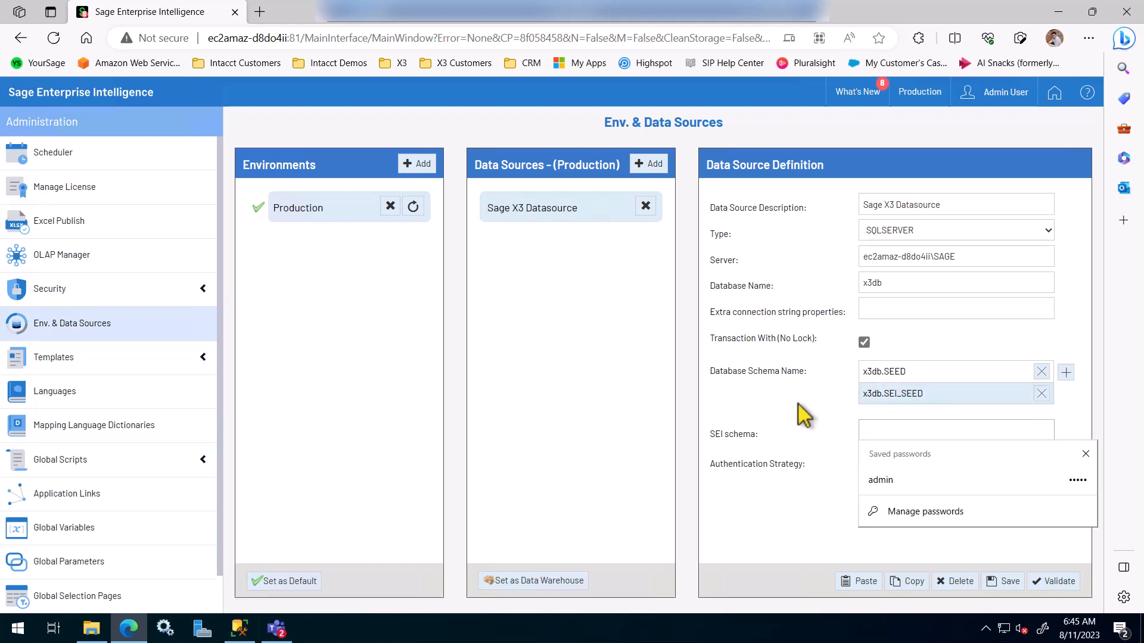
type("SEI_SEED")
left_click(800, 412)
left_click(898, 393)
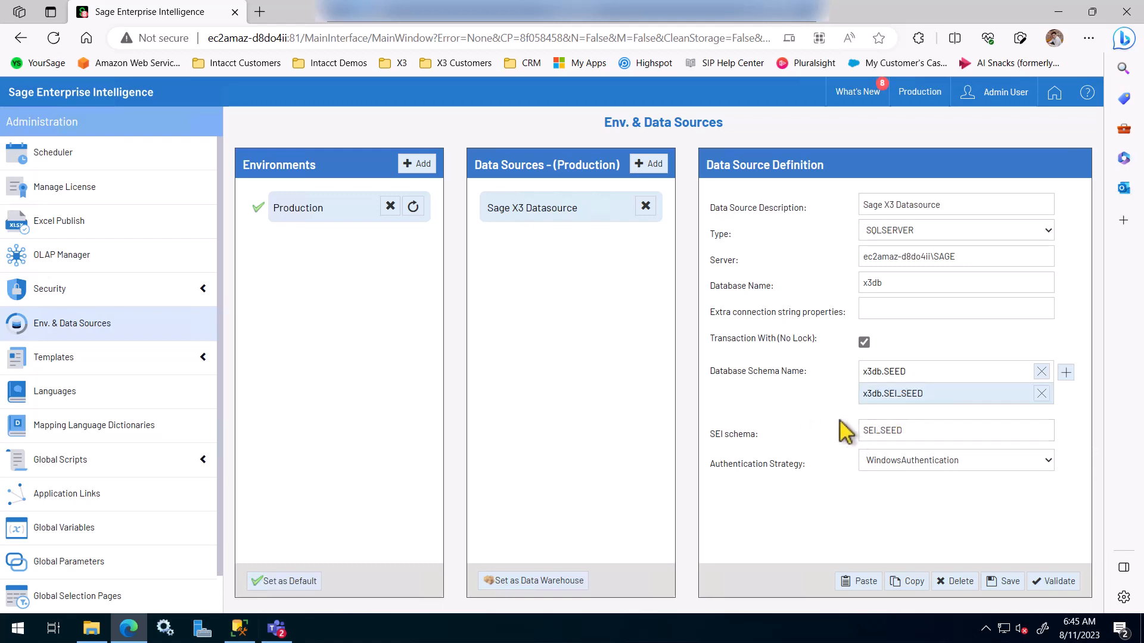
Step: Switch authentication to UseSpecific and enter the SQL user name and password
left_click(900, 464)
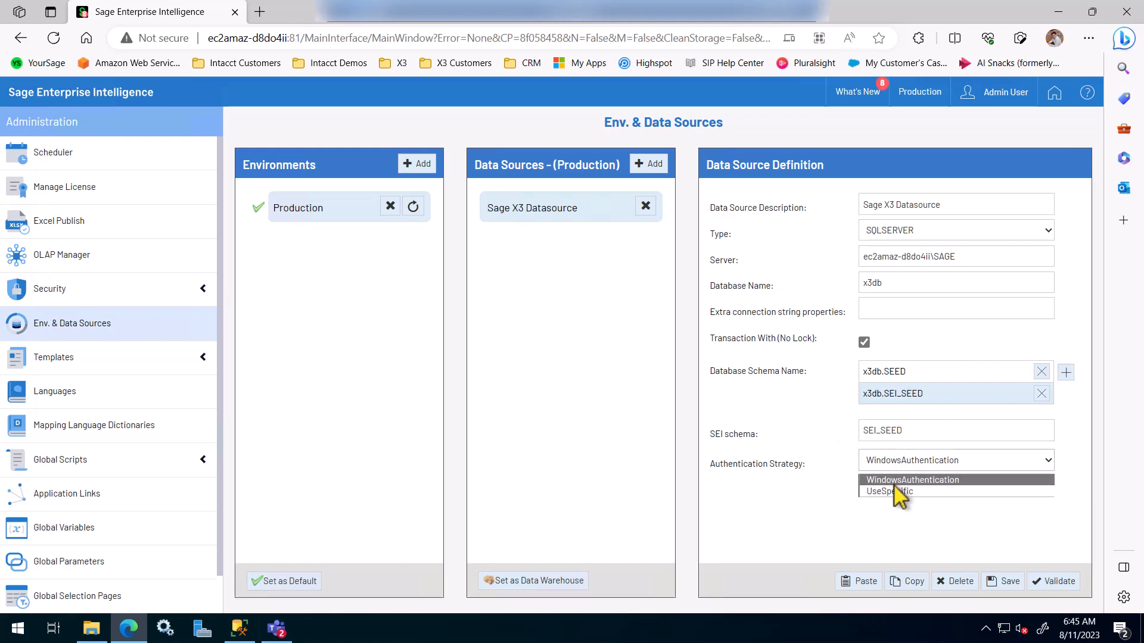
left_click(882, 491)
left_click(882, 488)
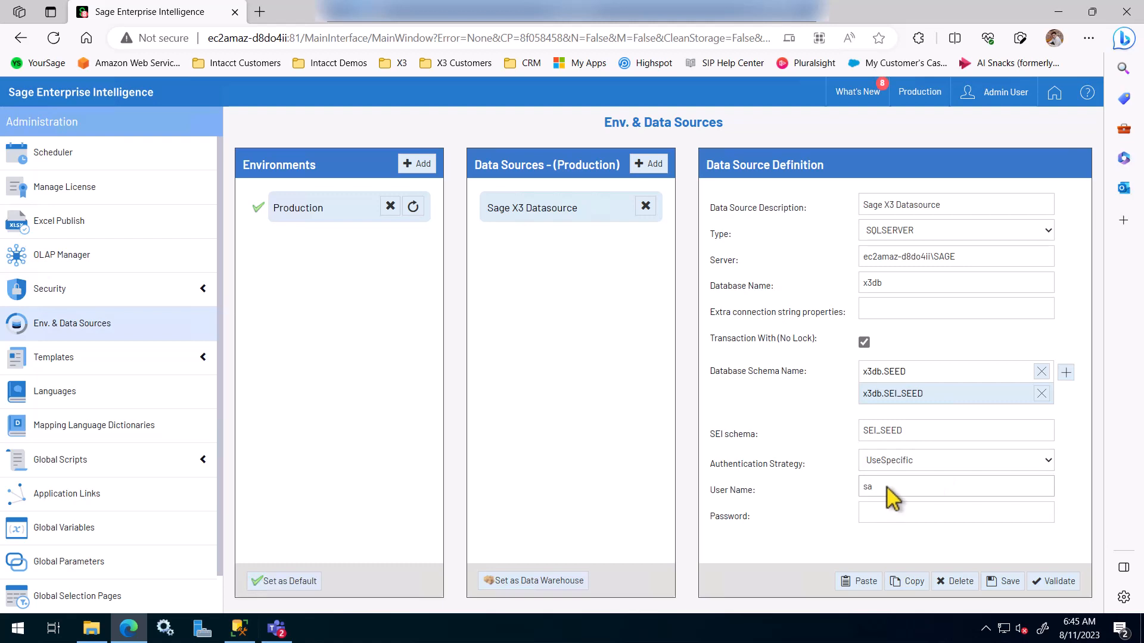
left_click(883, 516)
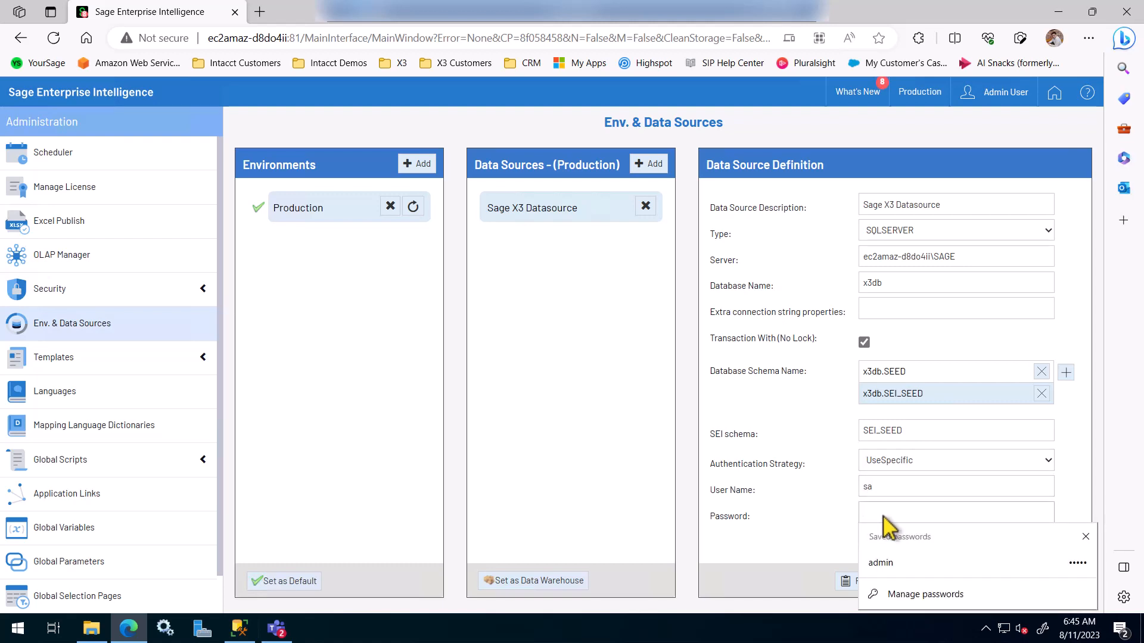
type("••••••••")
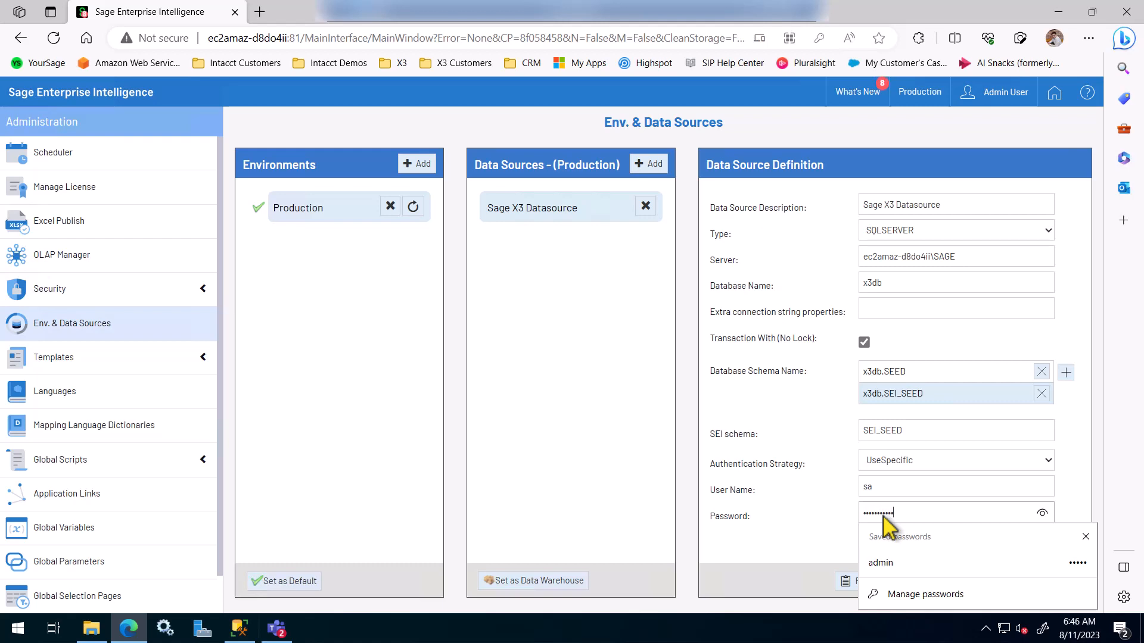
left_click(815, 544)
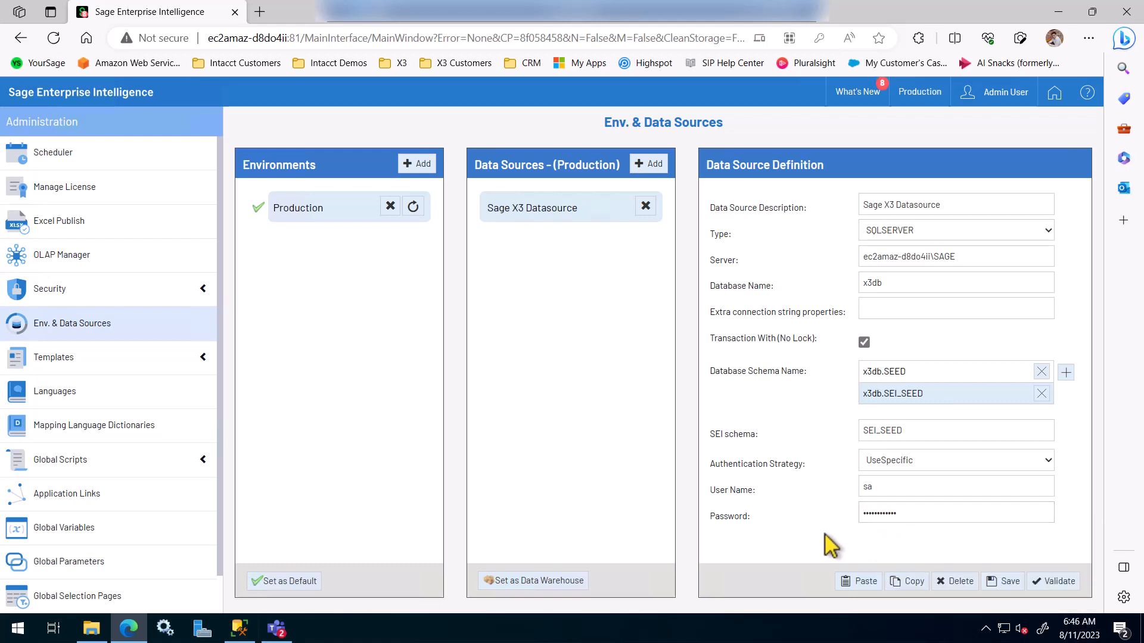
Step: Save and validate the Sage X3 Datasource, then add a second blank data source
left_click(1004, 590)
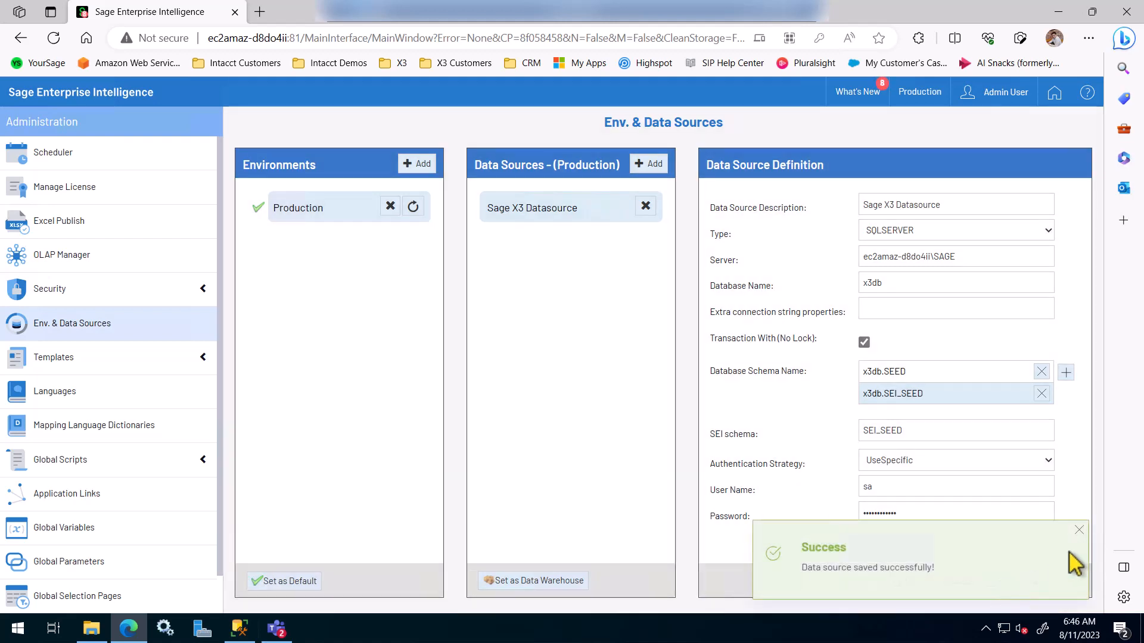
left_click(1080, 530)
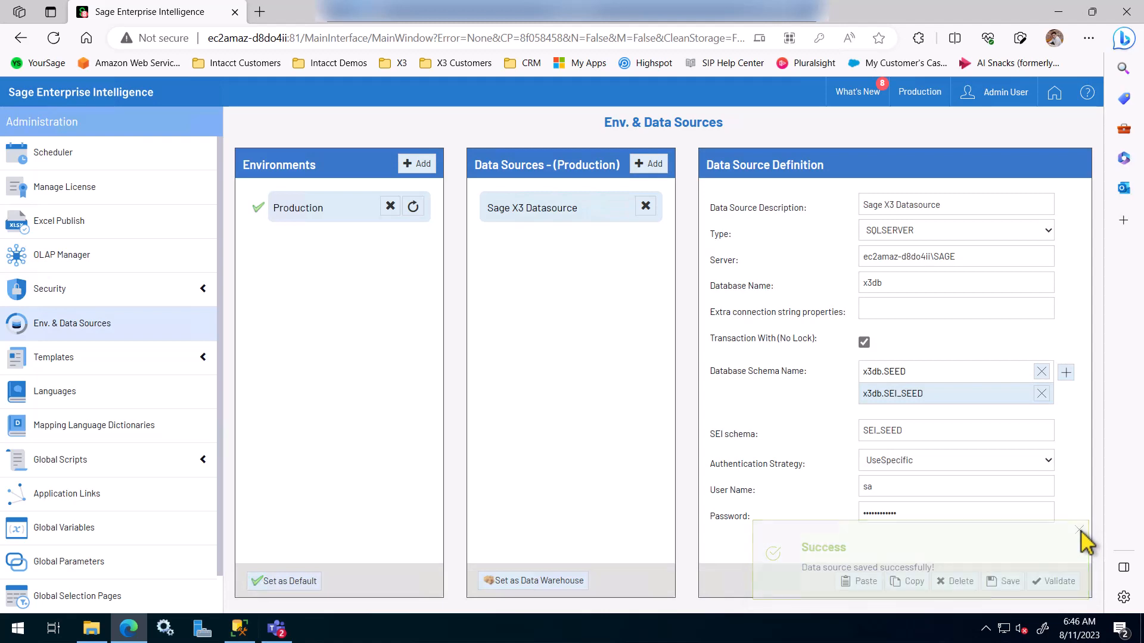
left_click(1058, 587)
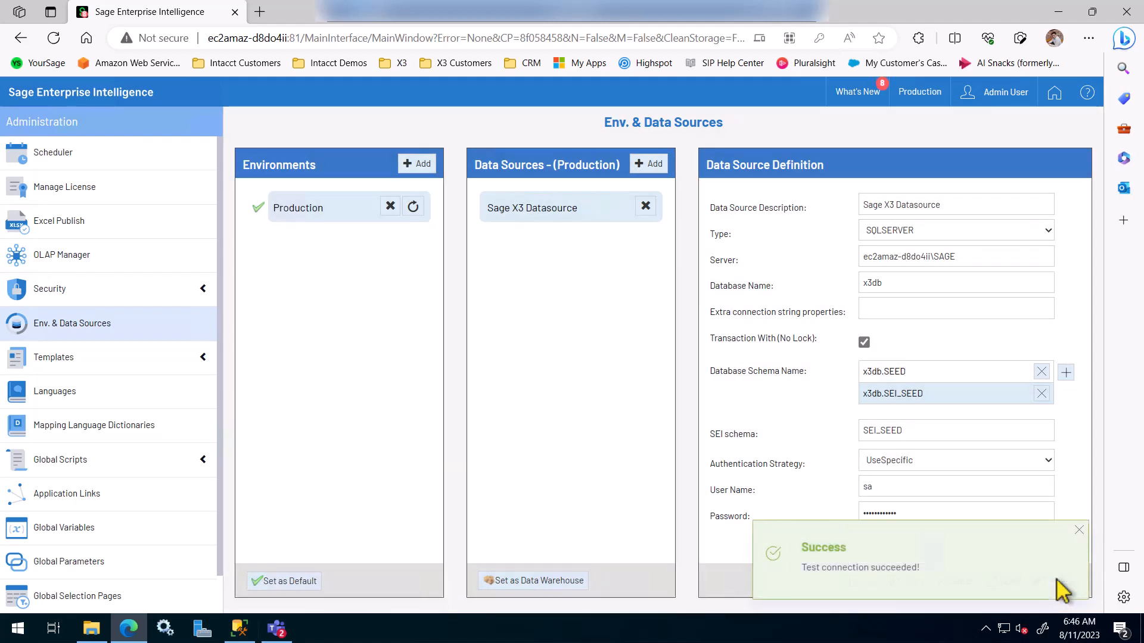
left_click(1080, 531)
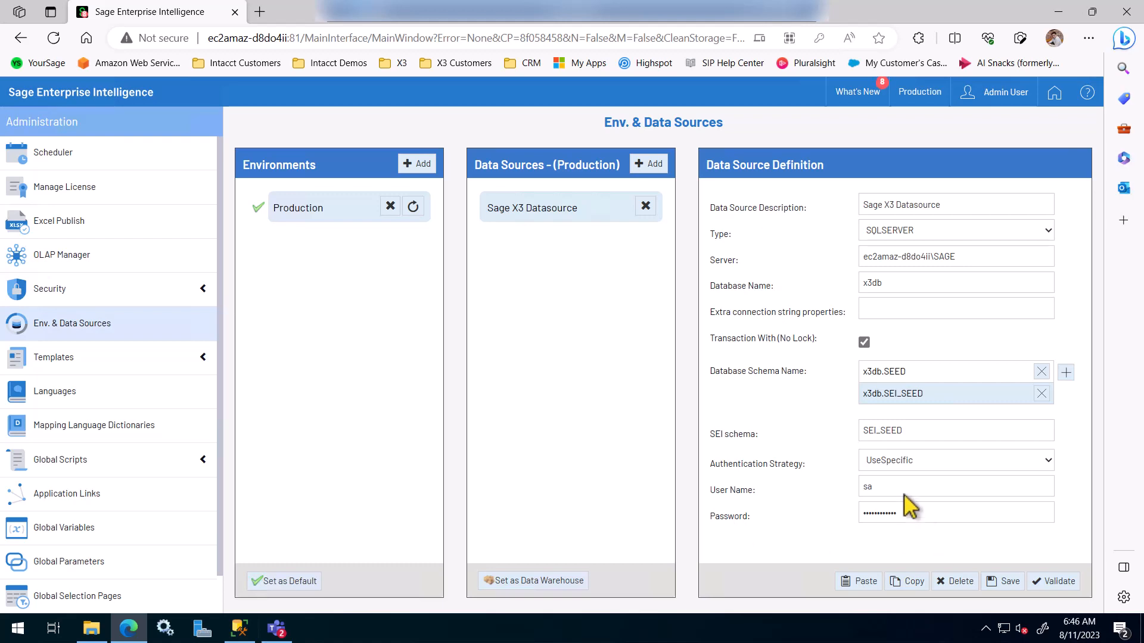
left_click(644, 164)
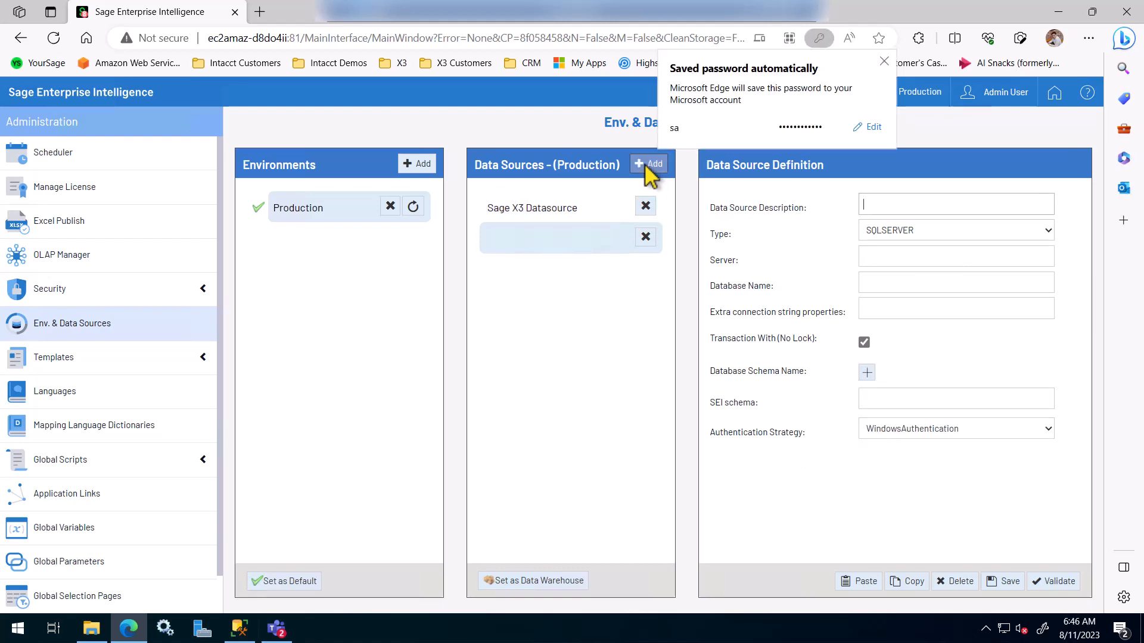
Step: Name the new data source 'OLAP Datasource'
left_click(883, 206)
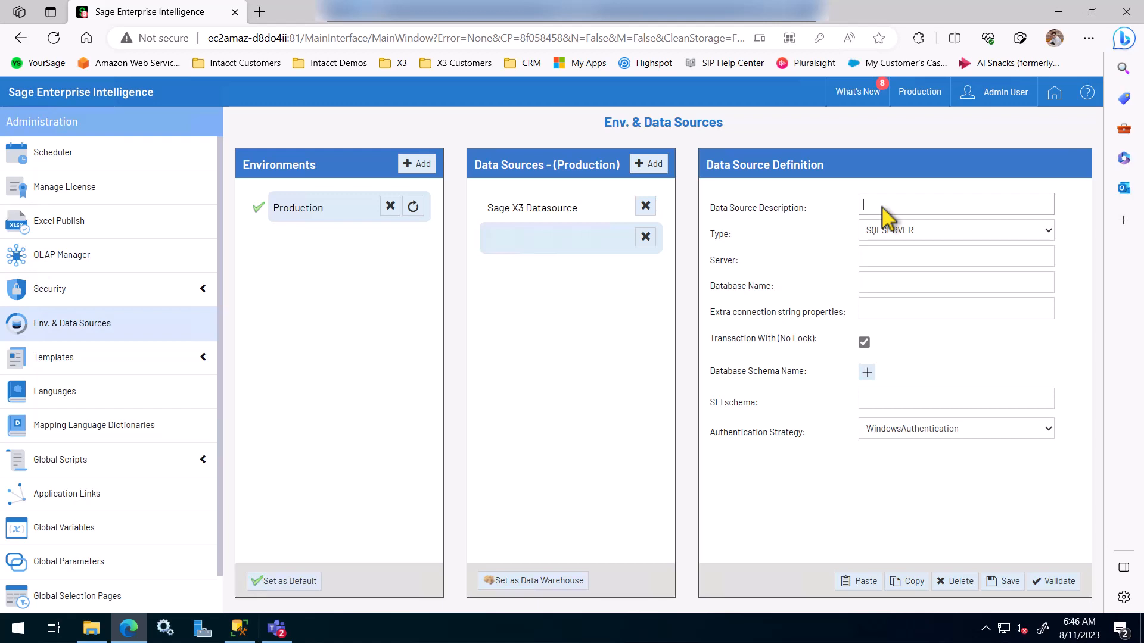
type("OLAP Datasource")
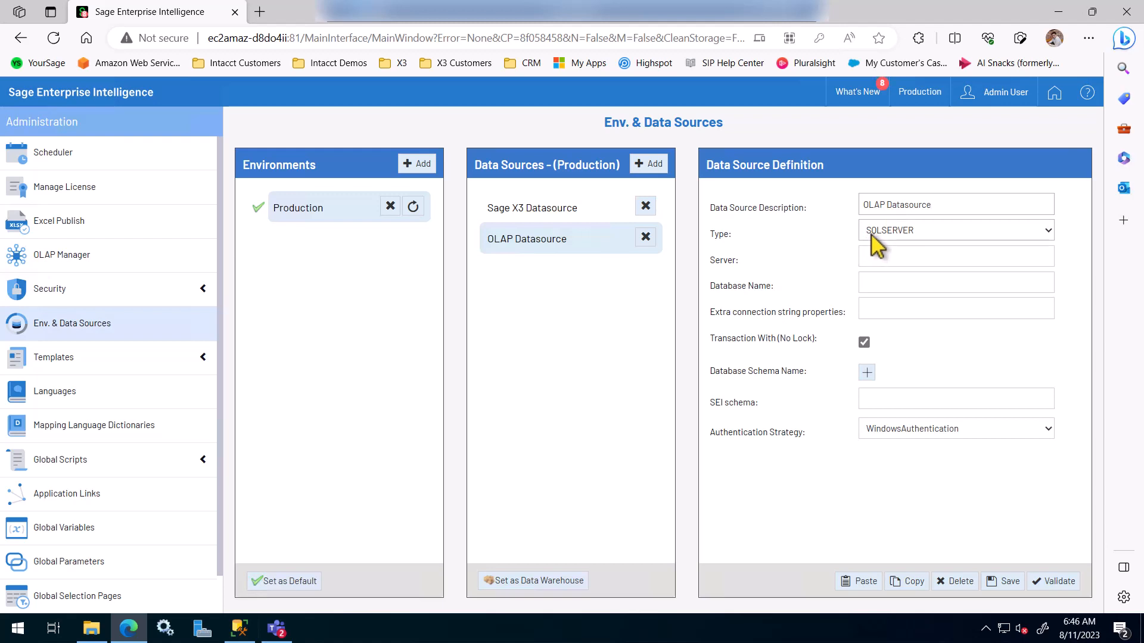
left_click(880, 256)
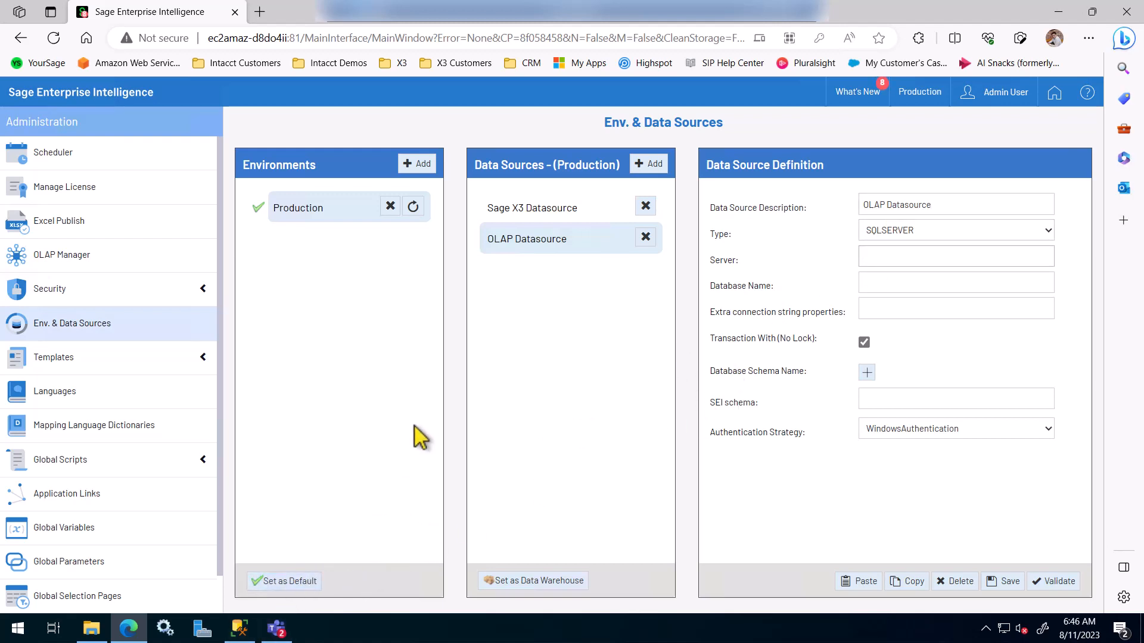
left_click(239, 627)
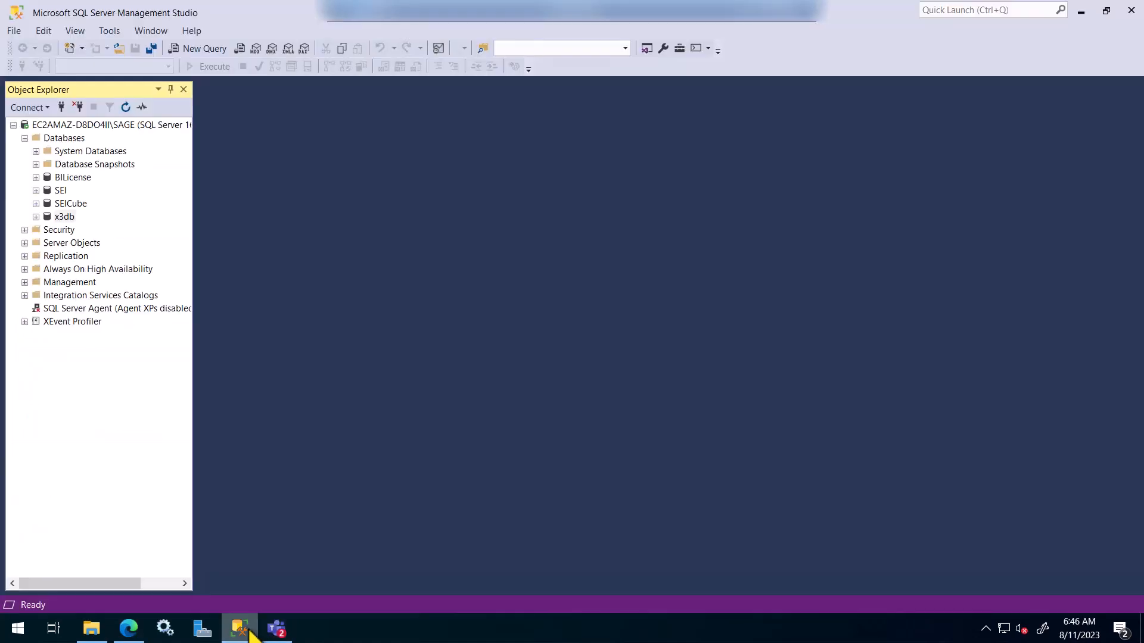
Step: Copy the server name EC2AMAZ-D8DO4II\SAGE from SSMS's Connect to Server dialog
left_click(131, 125)
left_click(78, 108)
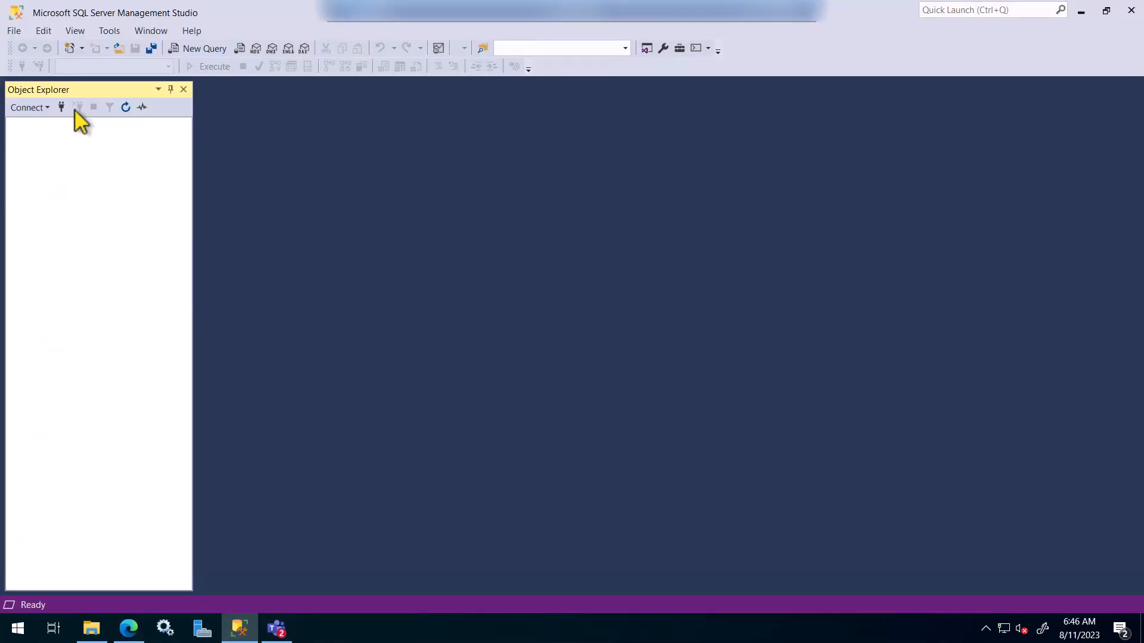
left_click(62, 108)
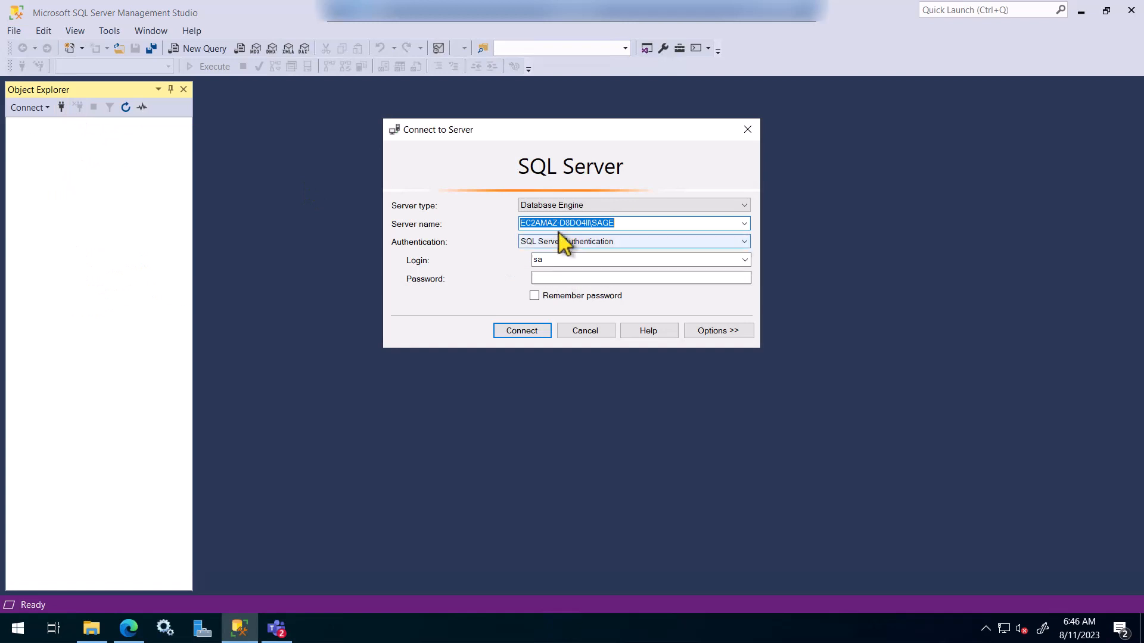
right_click(562, 225)
left_click(573, 268)
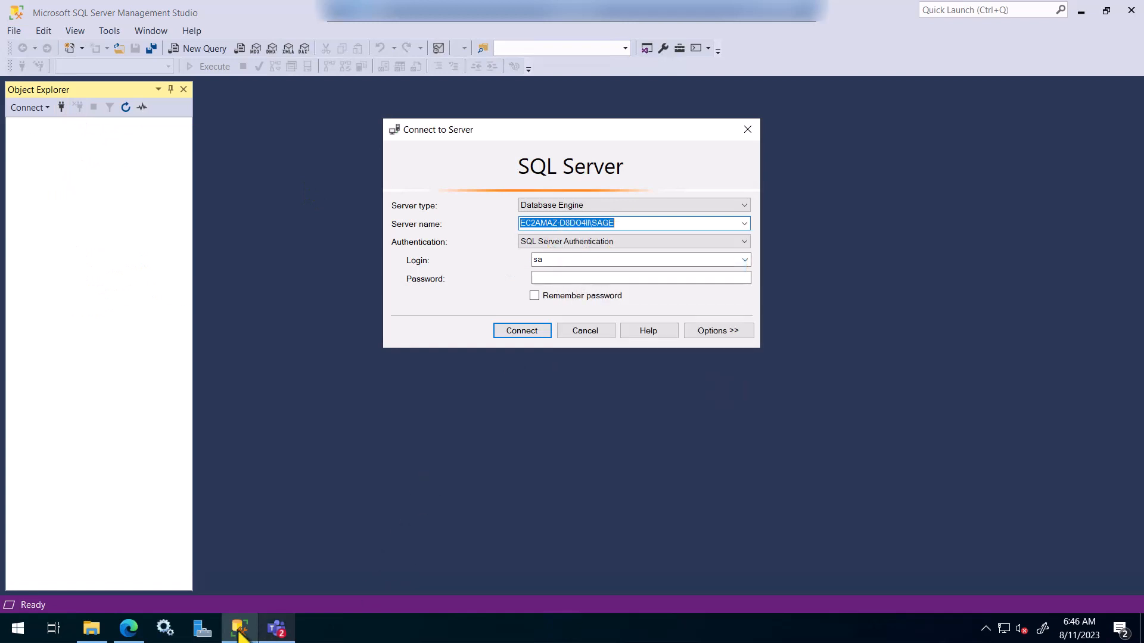
left_click(127, 630)
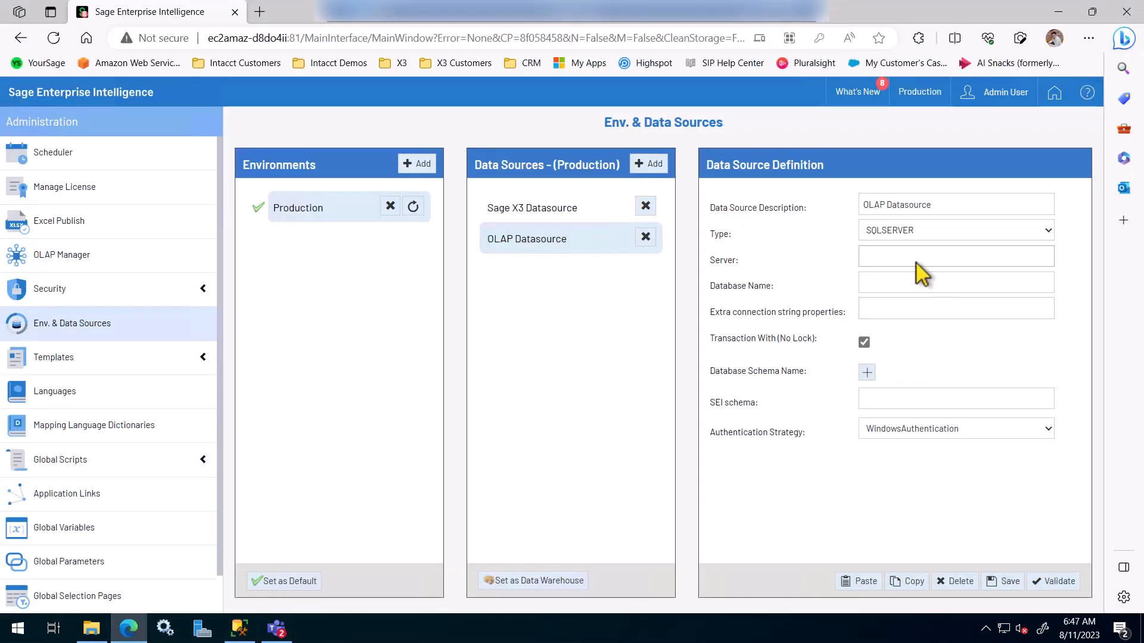
Step: Give the OLAP Datasource server EC2AMAZ-D8DO4II\SAGE and database SEICube
left_click(917, 262)
key("ctrl+v")
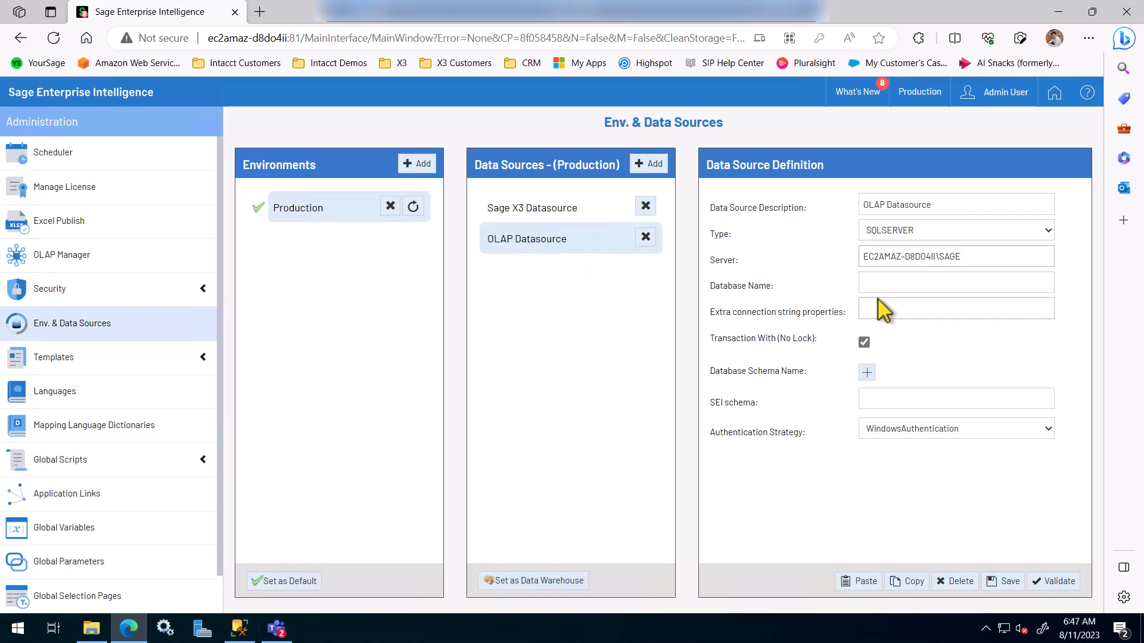
left_click(893, 284)
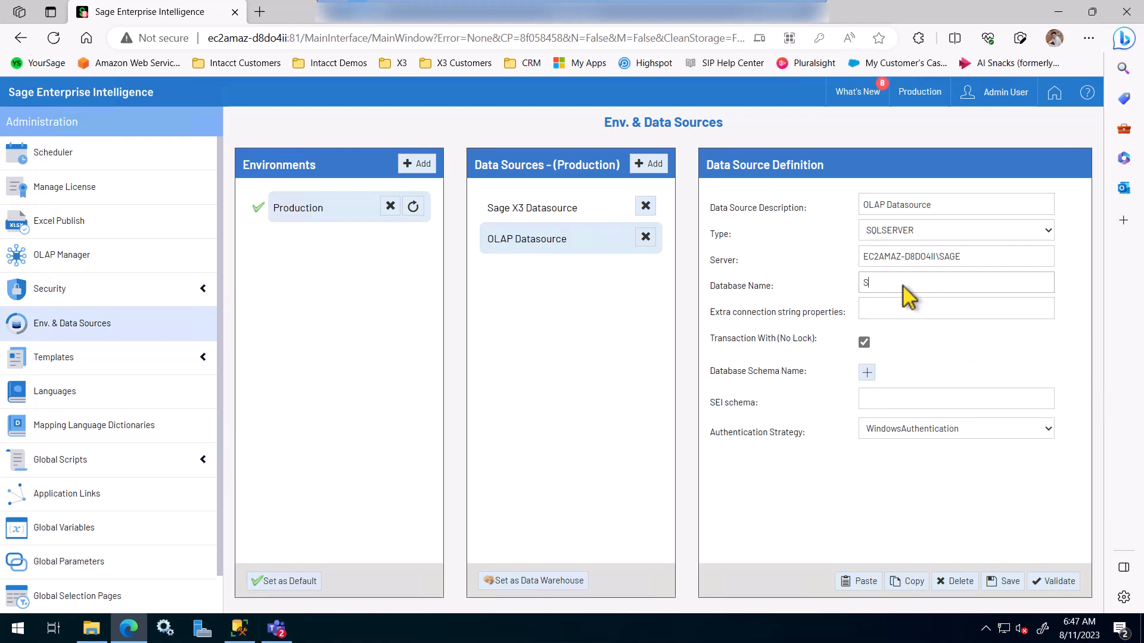
type("EICube")
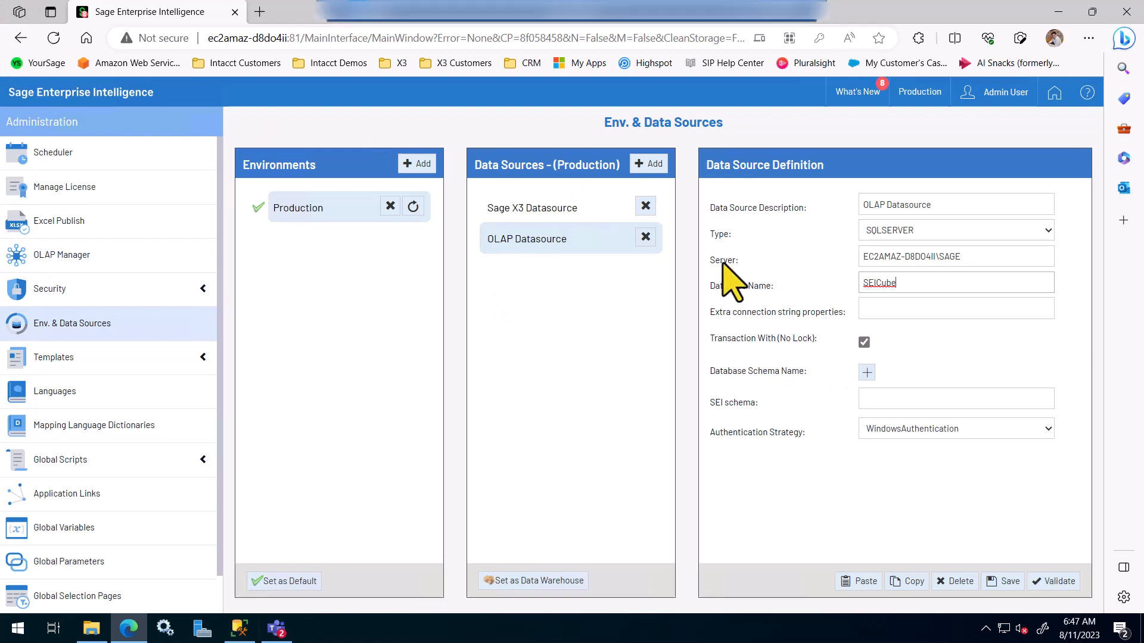
Step: Add schema SEICube.SEI_SEED and set the SEI schema to SEI_SEED
left_click(867, 373)
type("SEICube")
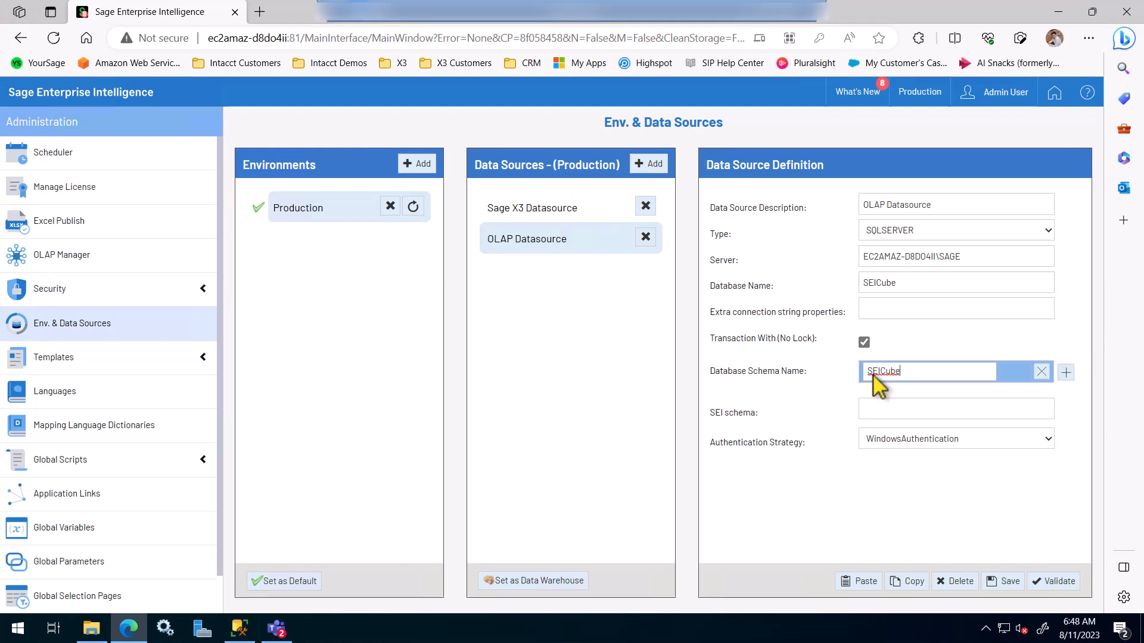
type(".SEI_SEED")
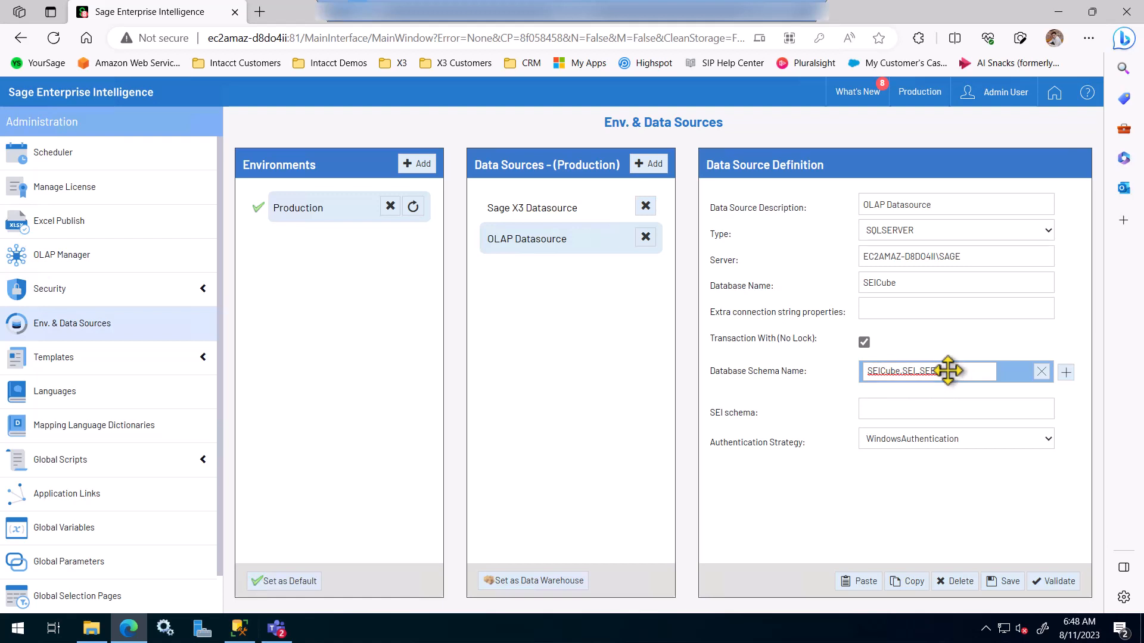
left_click(918, 409)
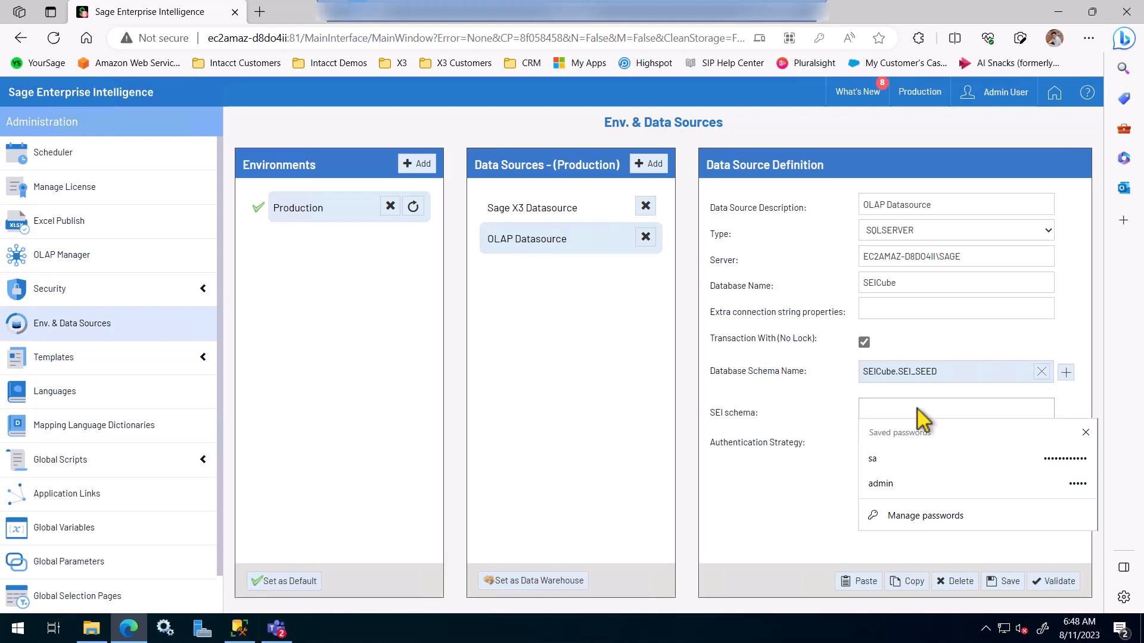
type("SEI_SEED")
left_click(795, 405)
left_click(889, 441)
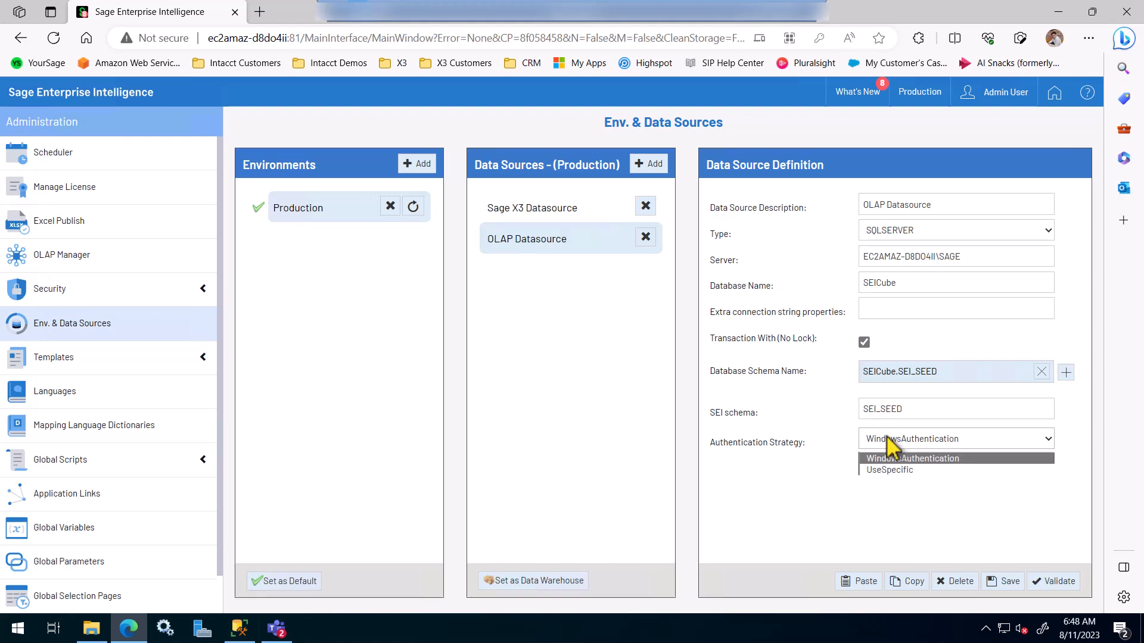
Step: Use UseSpecific credentials (user sa), save the OLAP Datasource, and set it as data warehouse
left_click(883, 470)
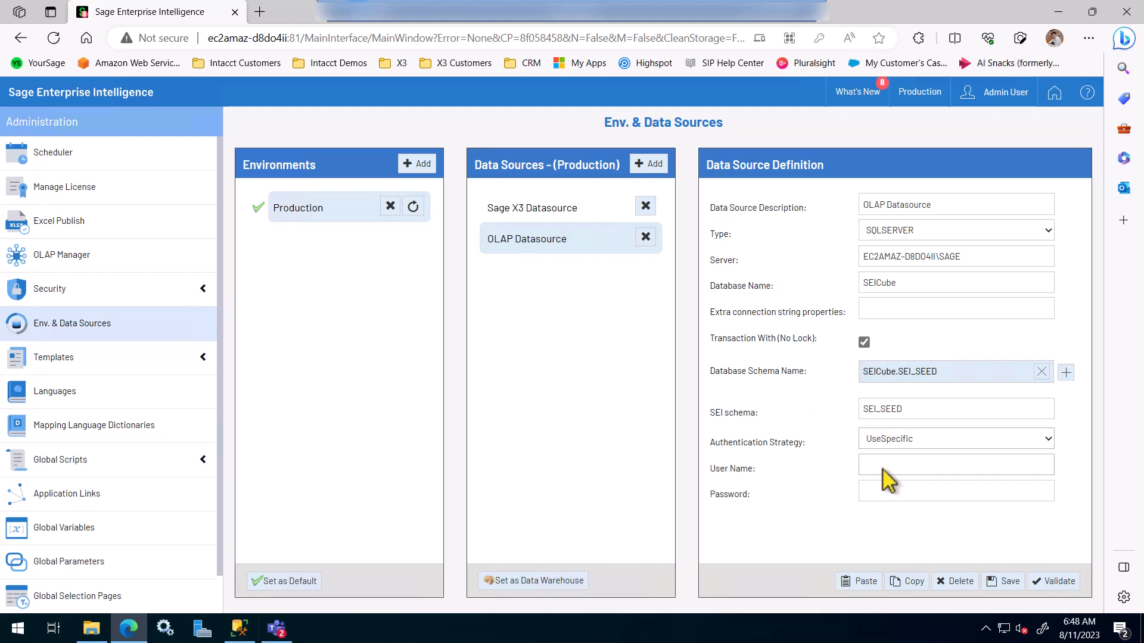
left_click(882, 470)
type("sa")
key("Tab")
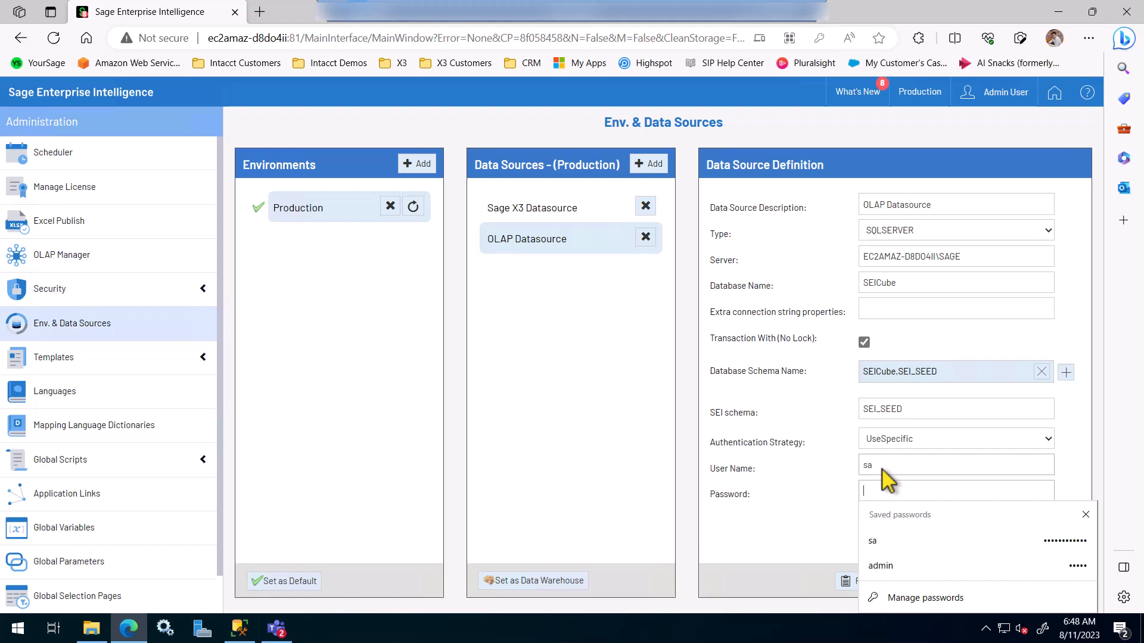
type("••••••••")
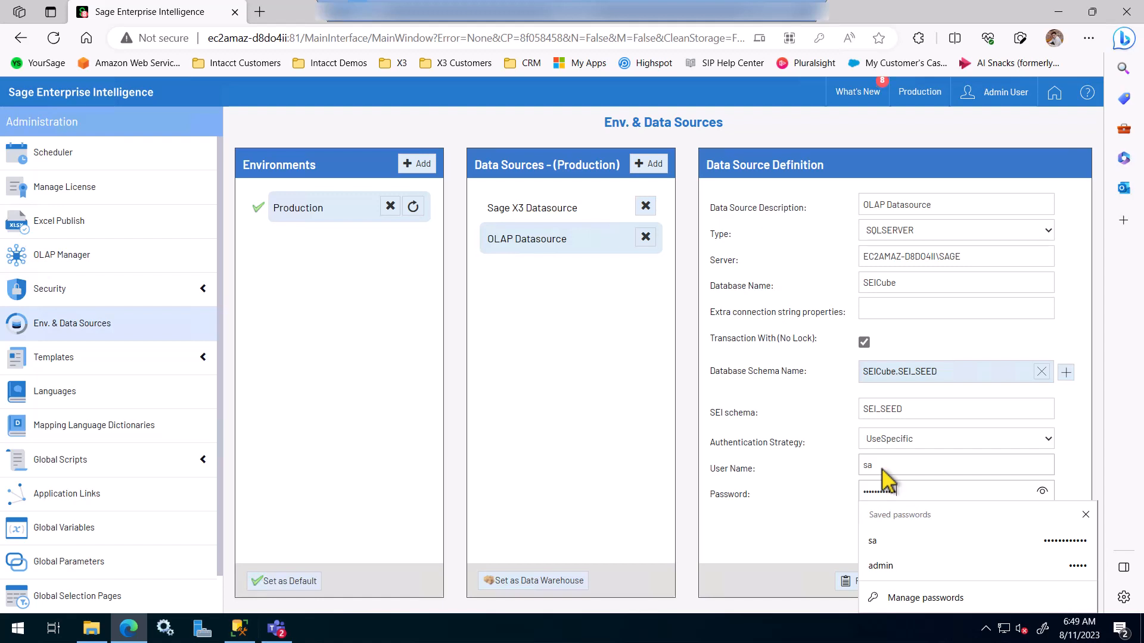
left_click(805, 539)
left_click(1013, 583)
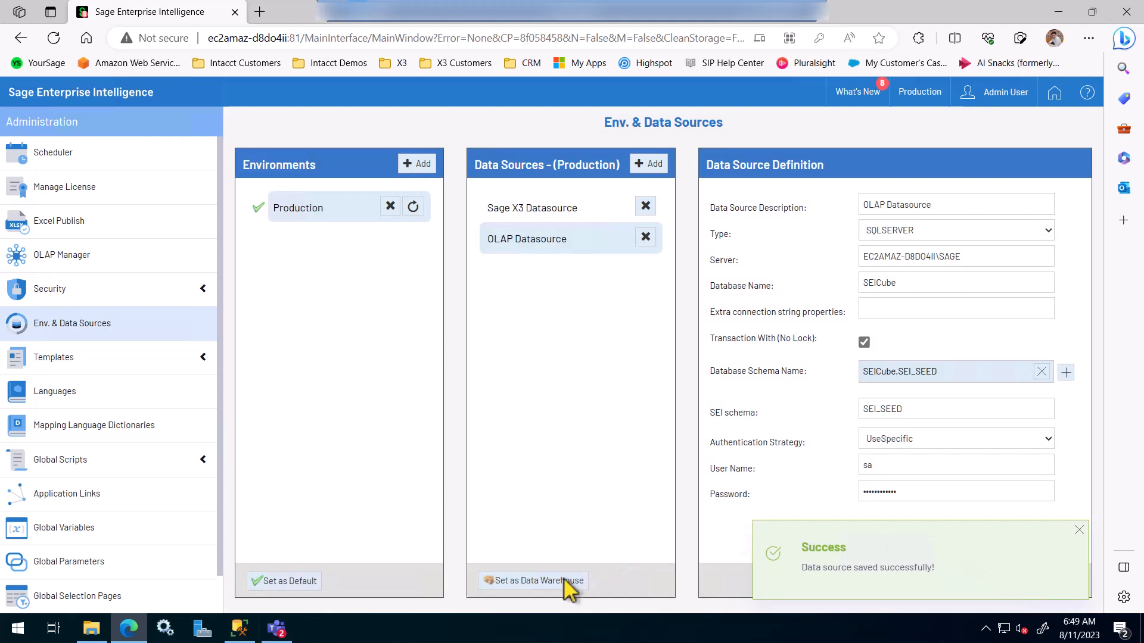
left_click(532, 582)
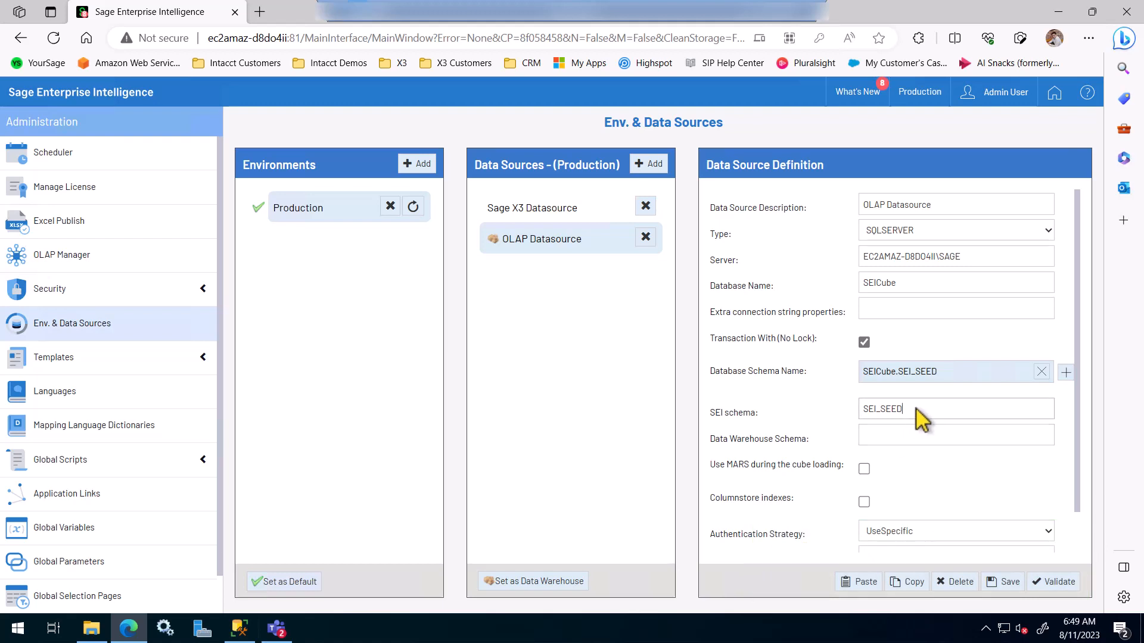
Step: Copy SEI_SEED from the SEI schema field into the OLAP Data Warehouse Schema field
double_click(881, 409)
right_click(883, 409)
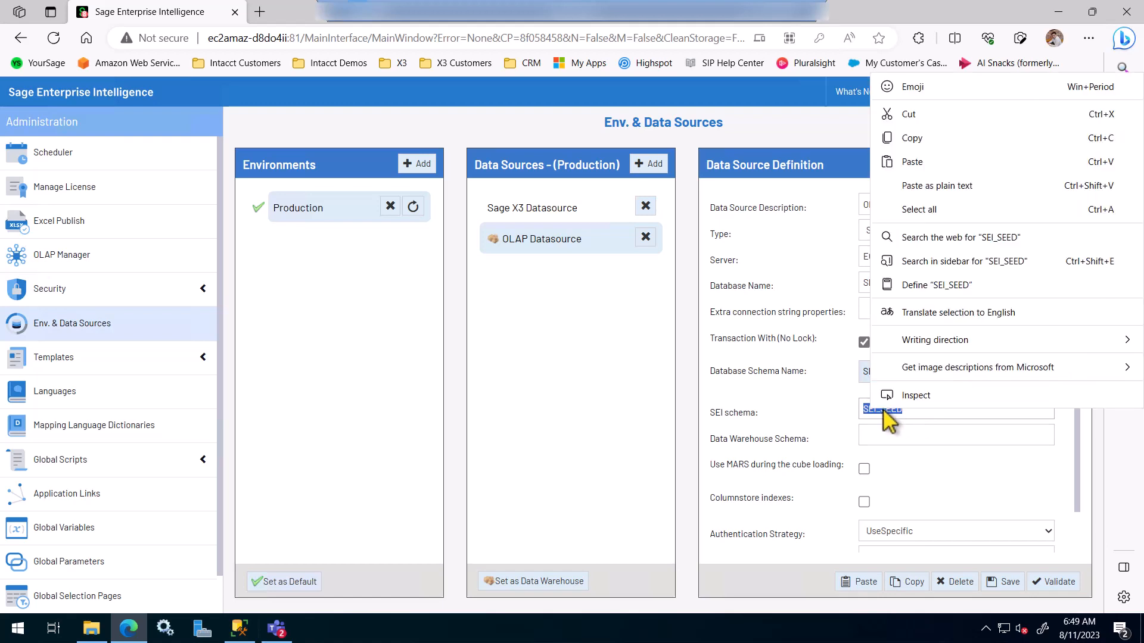
left_click(921, 137)
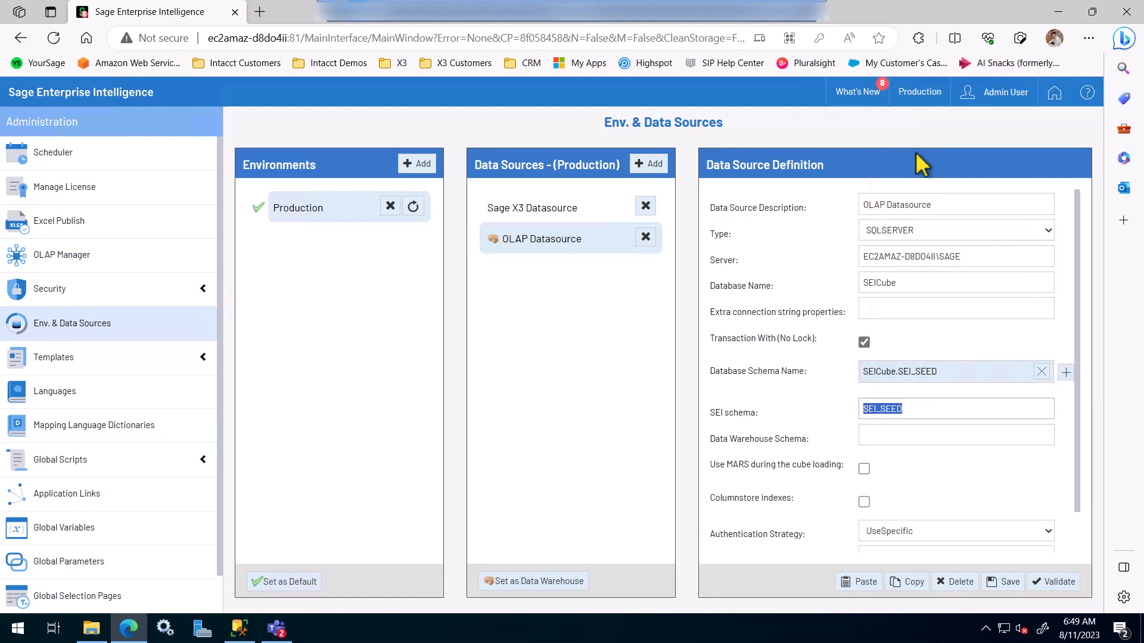
left_click(901, 436)
right_click(901, 437)
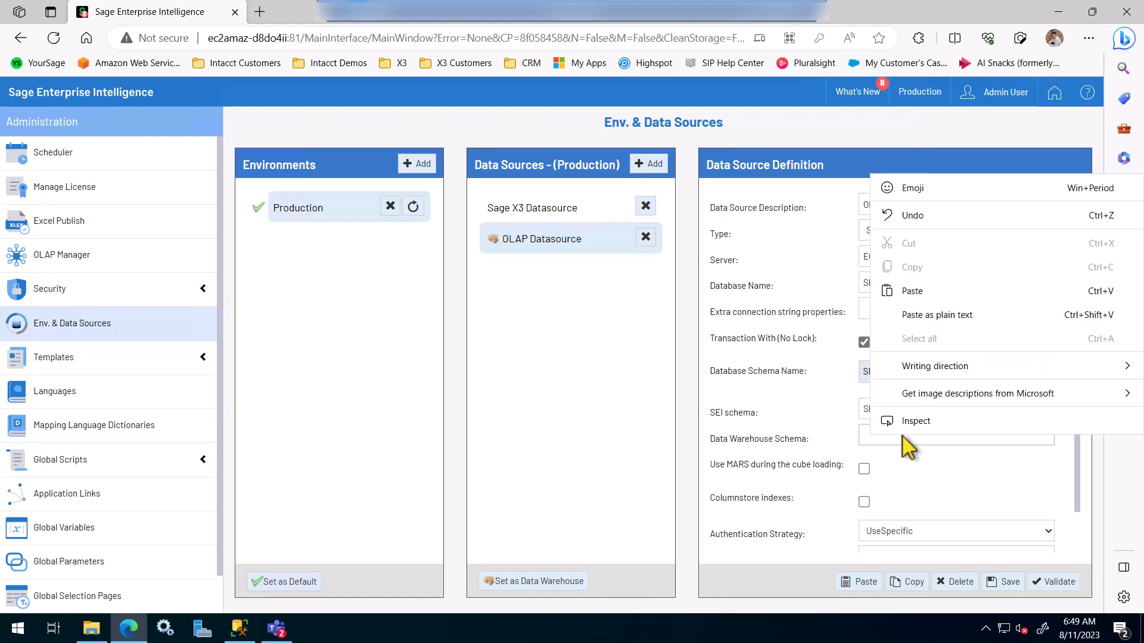
left_click(918, 292)
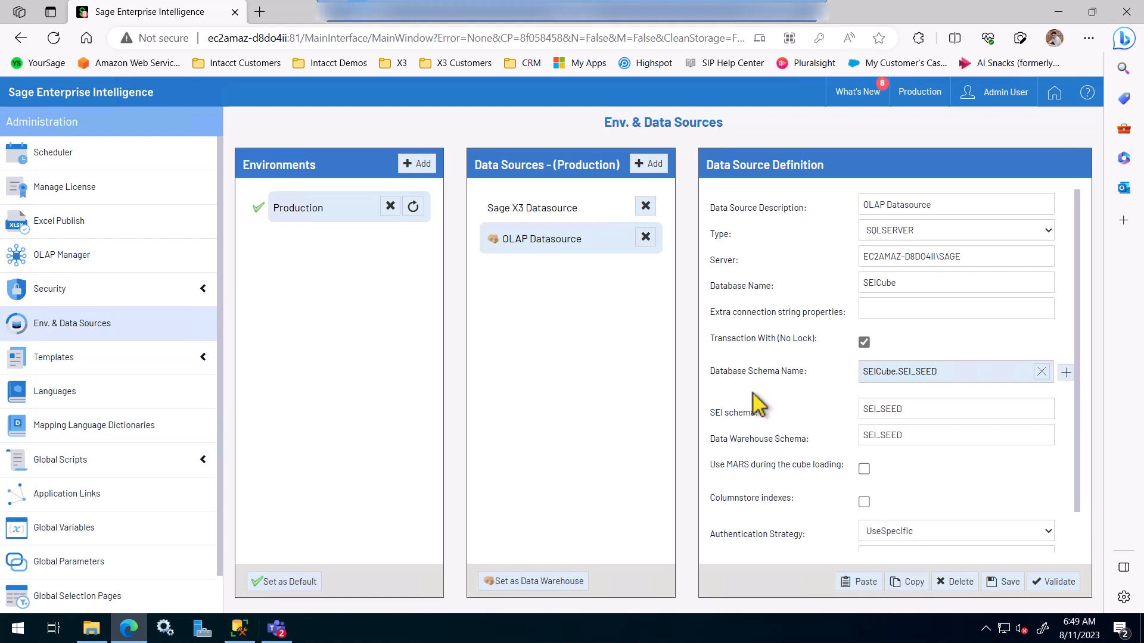
Step: Save and validate the OLAP data source, then bring up the Sage X3 Datasource settings
scroll(799, 427, "down", 1)
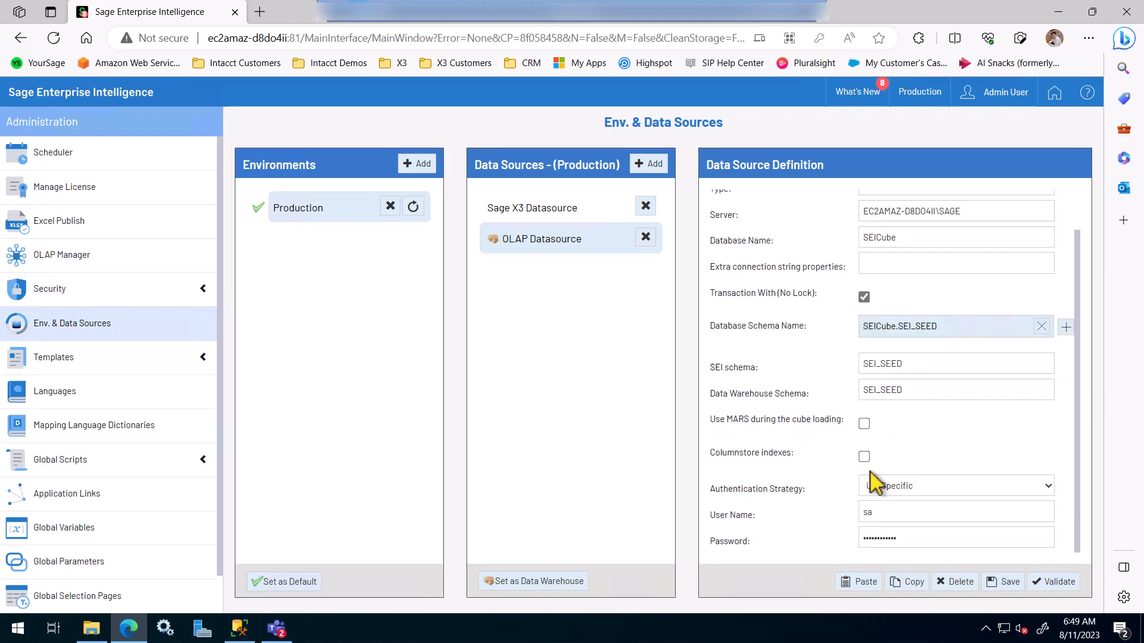
left_click(1003, 584)
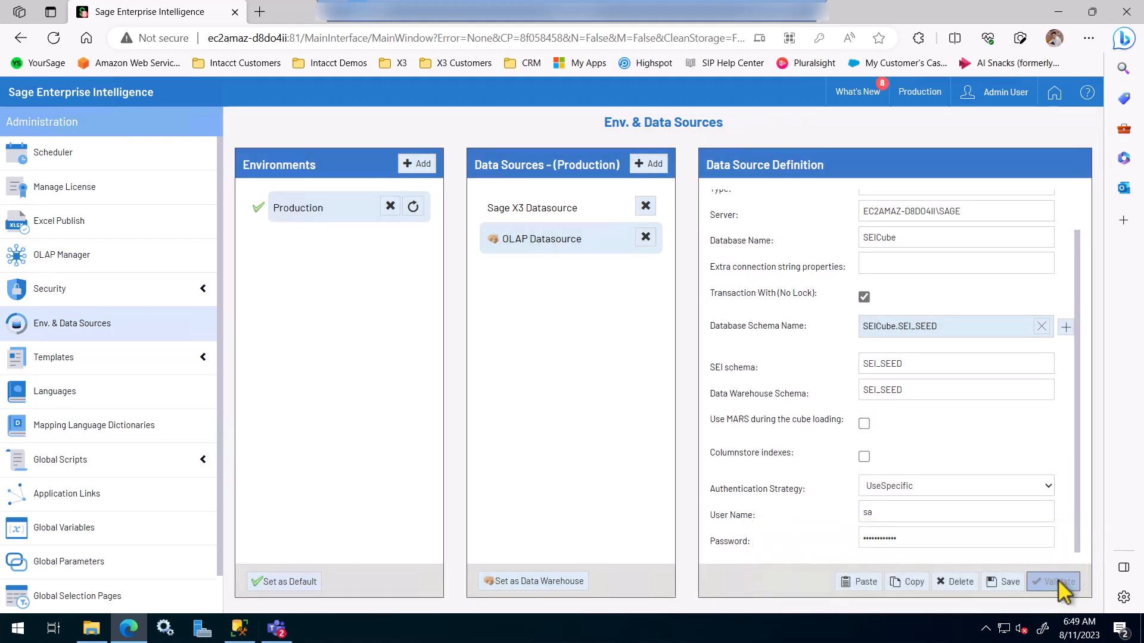
left_click(1059, 586)
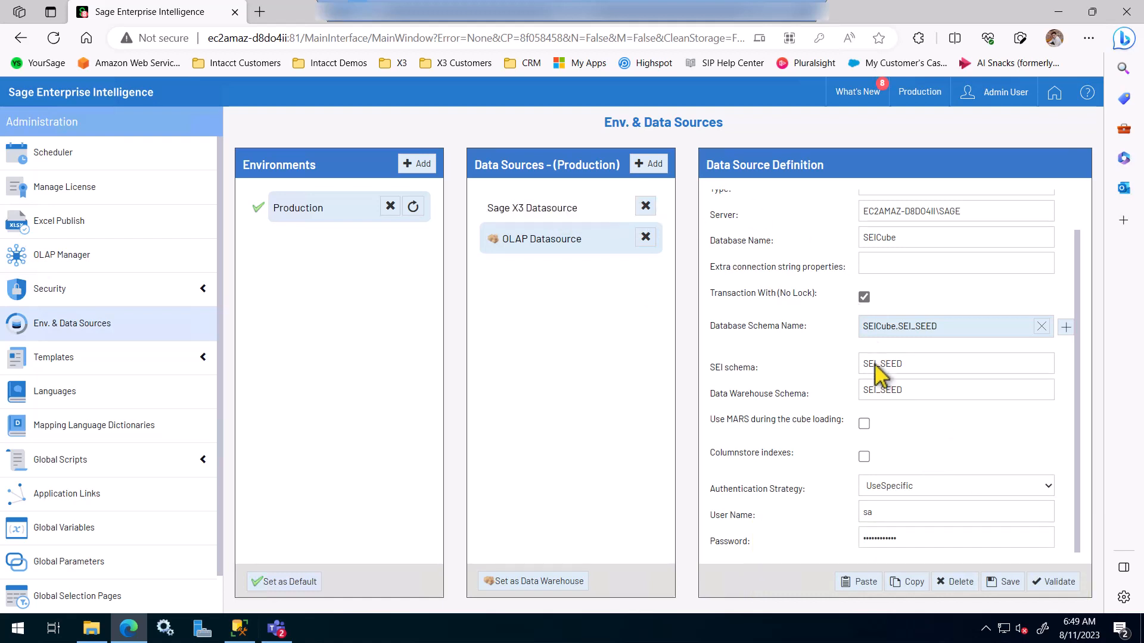
scroll(881, 375, "up", 1)
left_click(510, 200)
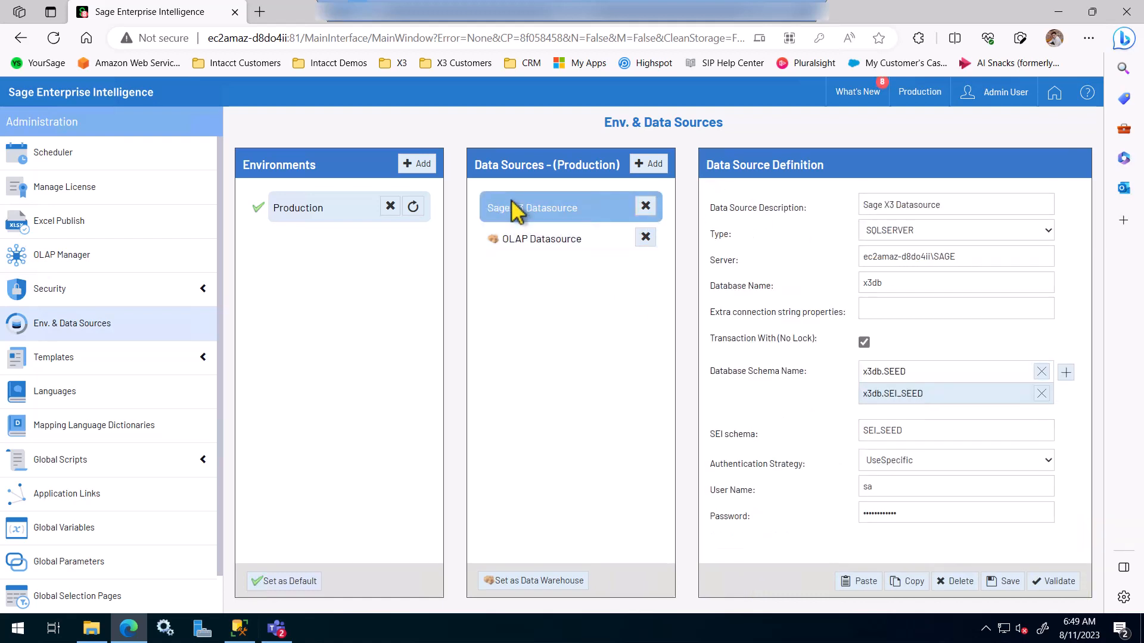
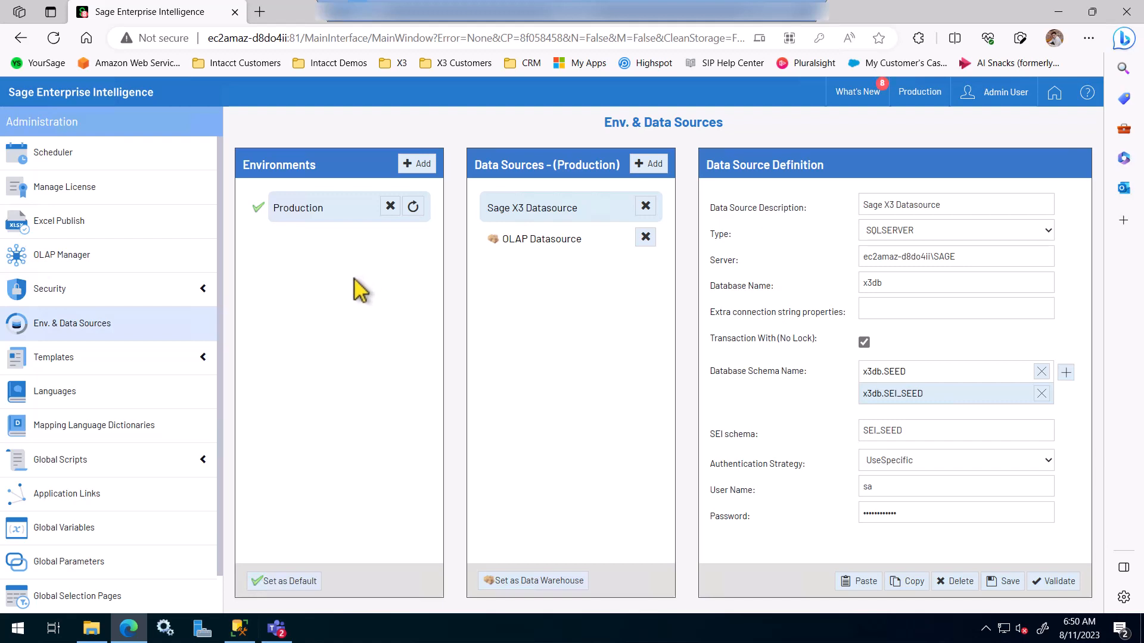
Step: Go to the Import Template page under Templates and bring up the SEI 2023 Release 9 folder in File Explorer
left_click(57, 360)
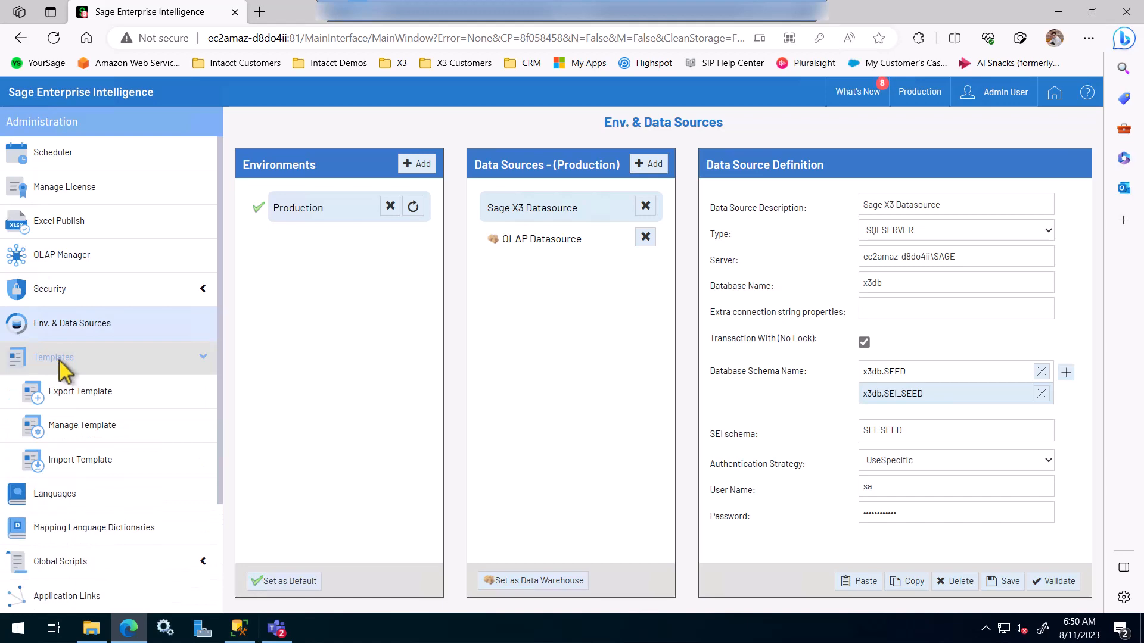
left_click(95, 471)
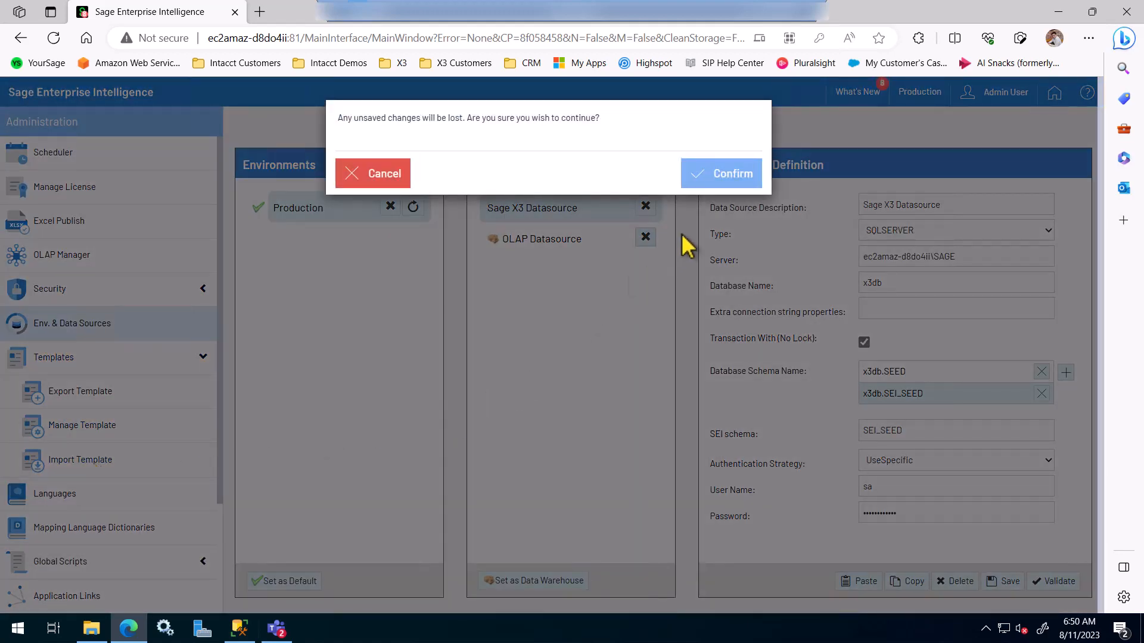
left_click(708, 176)
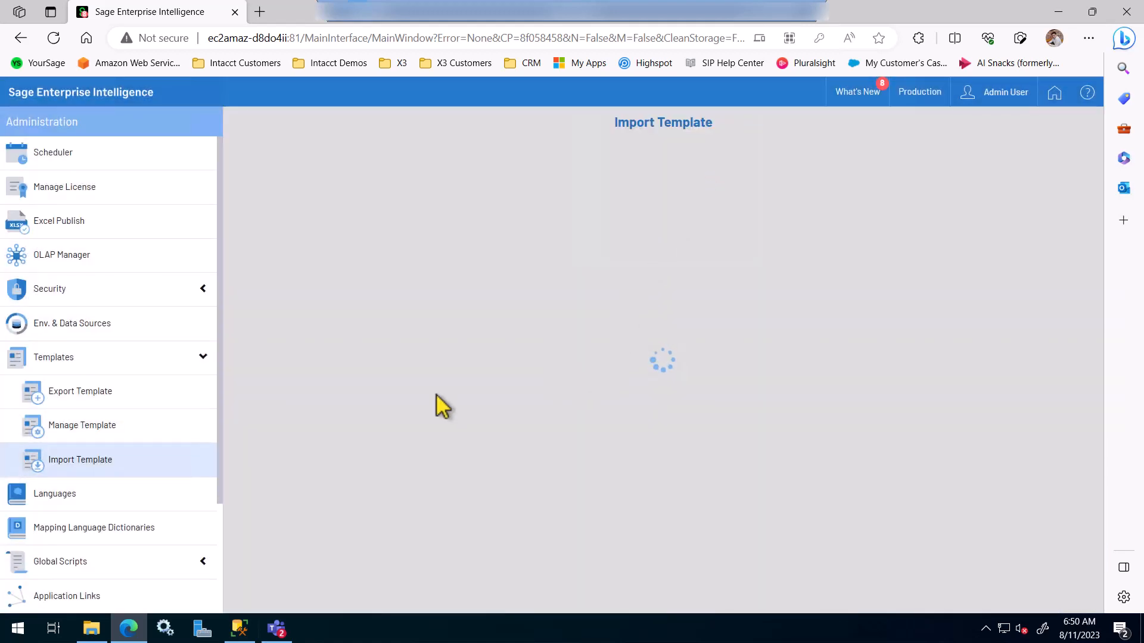
left_click(102, 633)
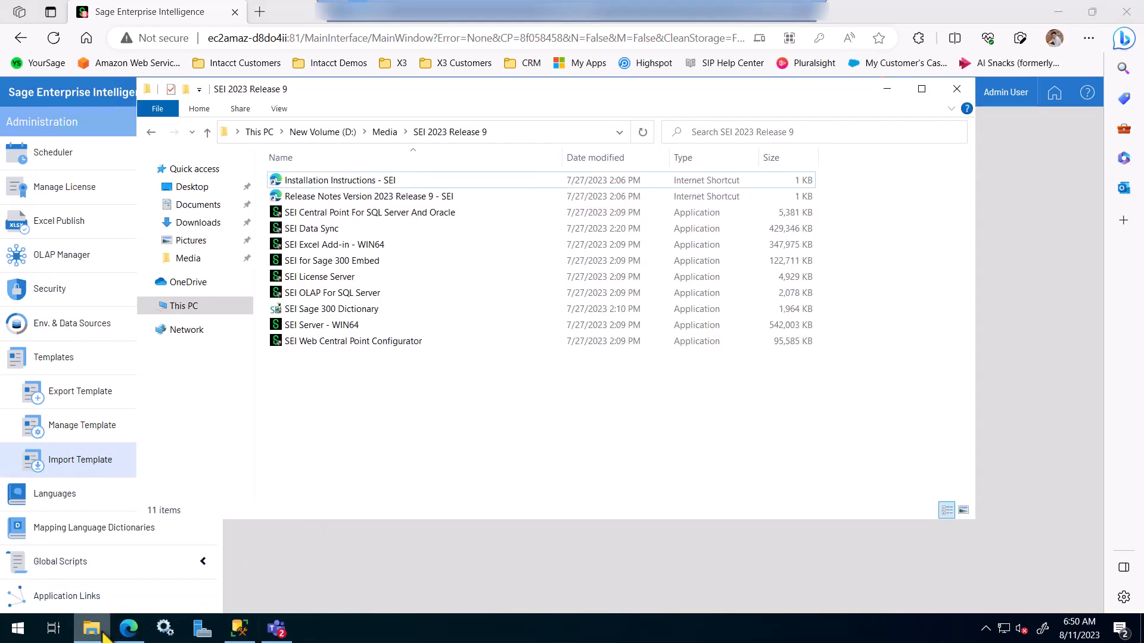
Step: Extract the Sage X3 Templates zip in Media with 7-Zip into a 'Sage X3 Templates' folder
left_click(386, 133)
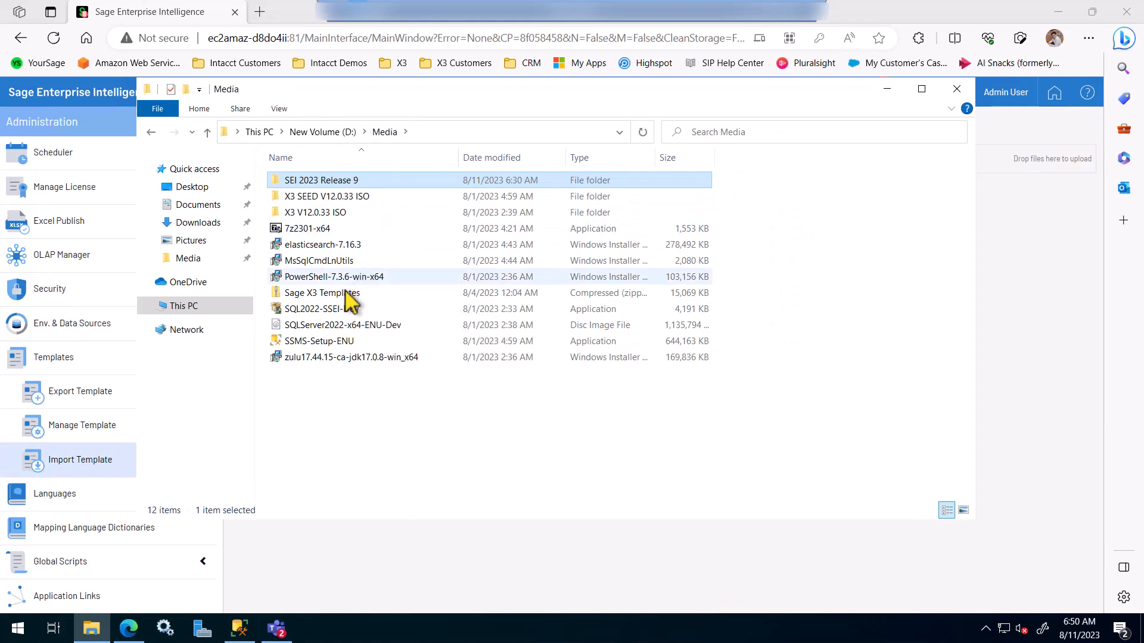
left_click(331, 294)
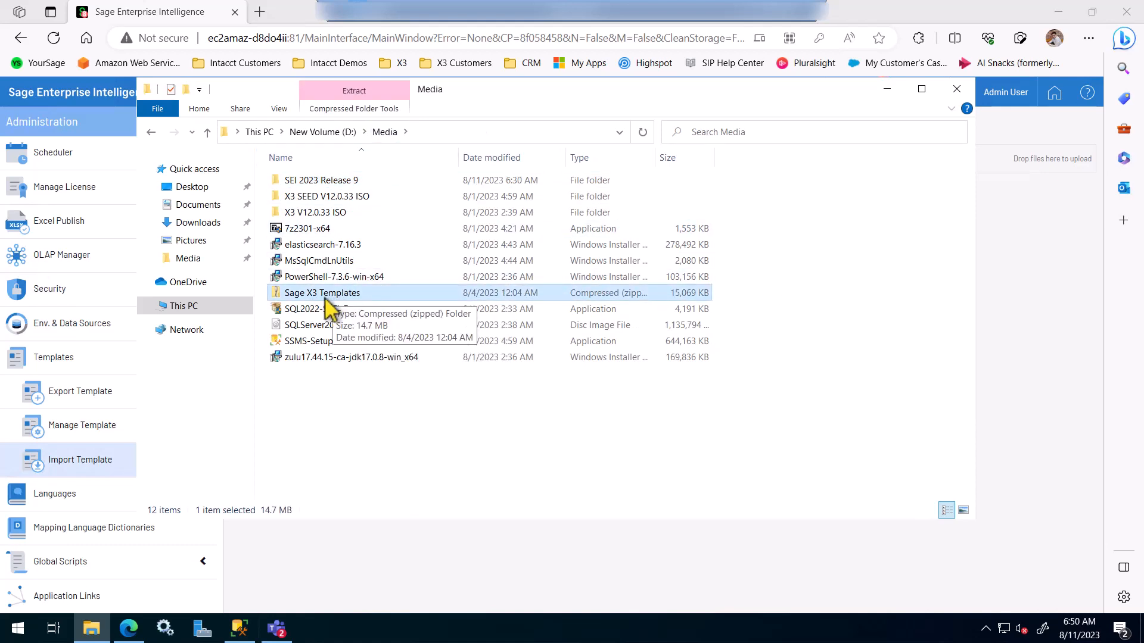
right_click(359, 295)
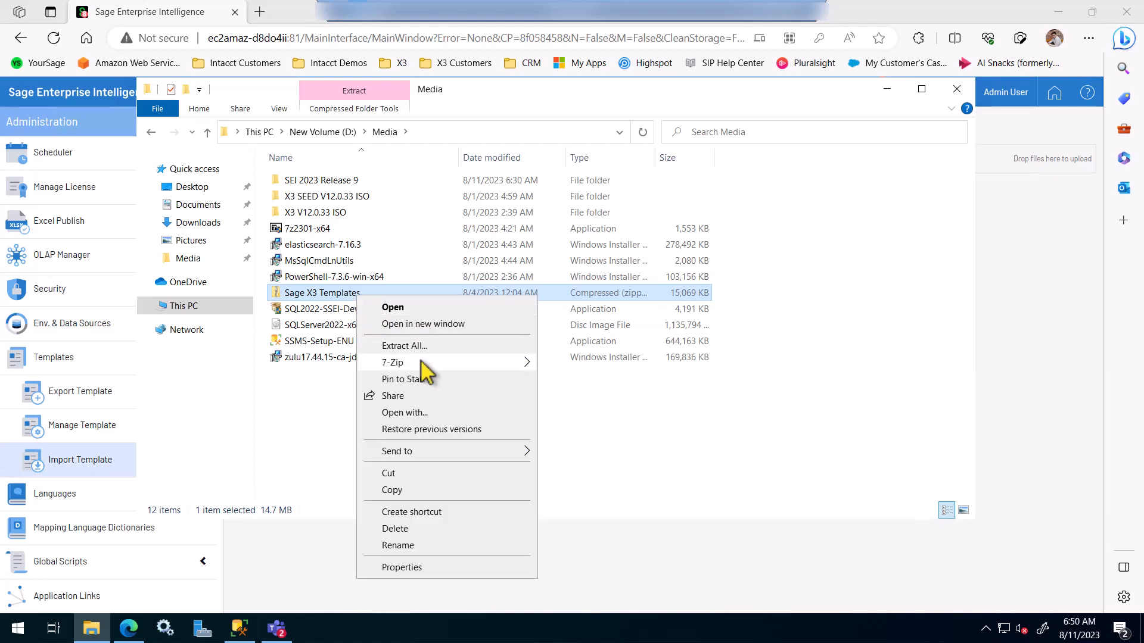
mouse_move(434, 370)
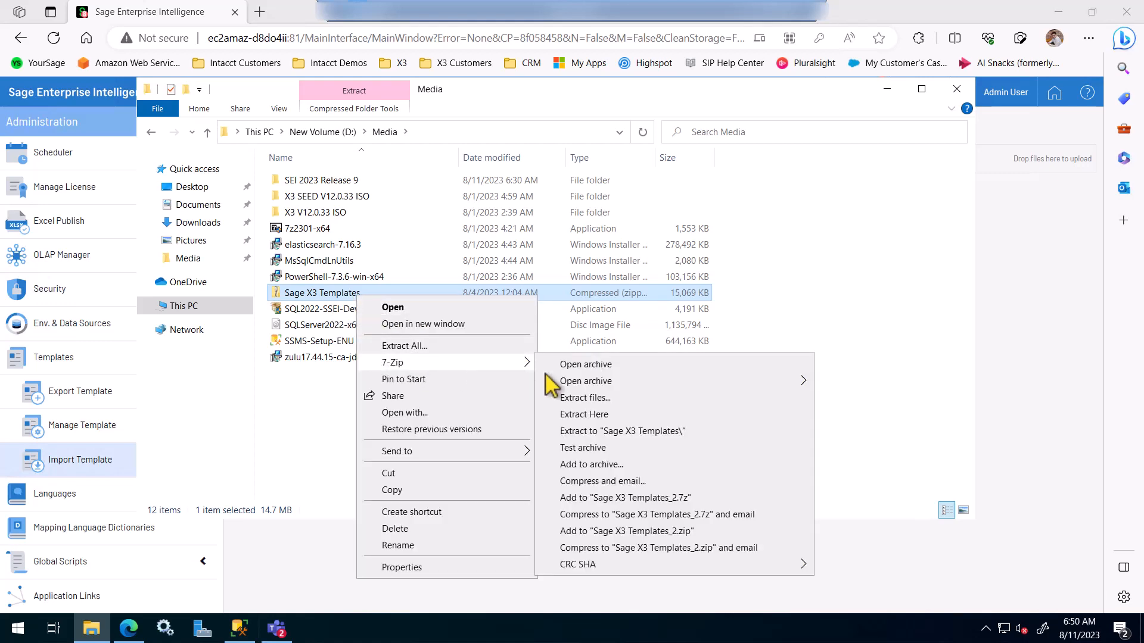
left_click(695, 438)
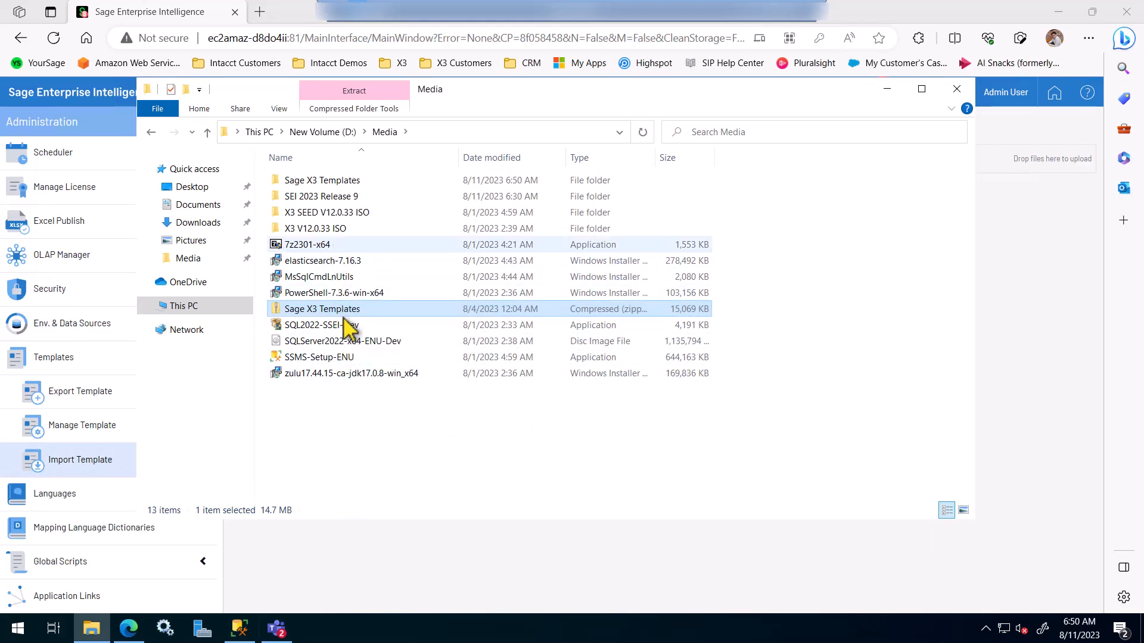
Step: Browse the extracted WebClient folder to find TPL_2023.0.9.137_SageX3_V7+, then minimize File Explorer
double_click(332, 182)
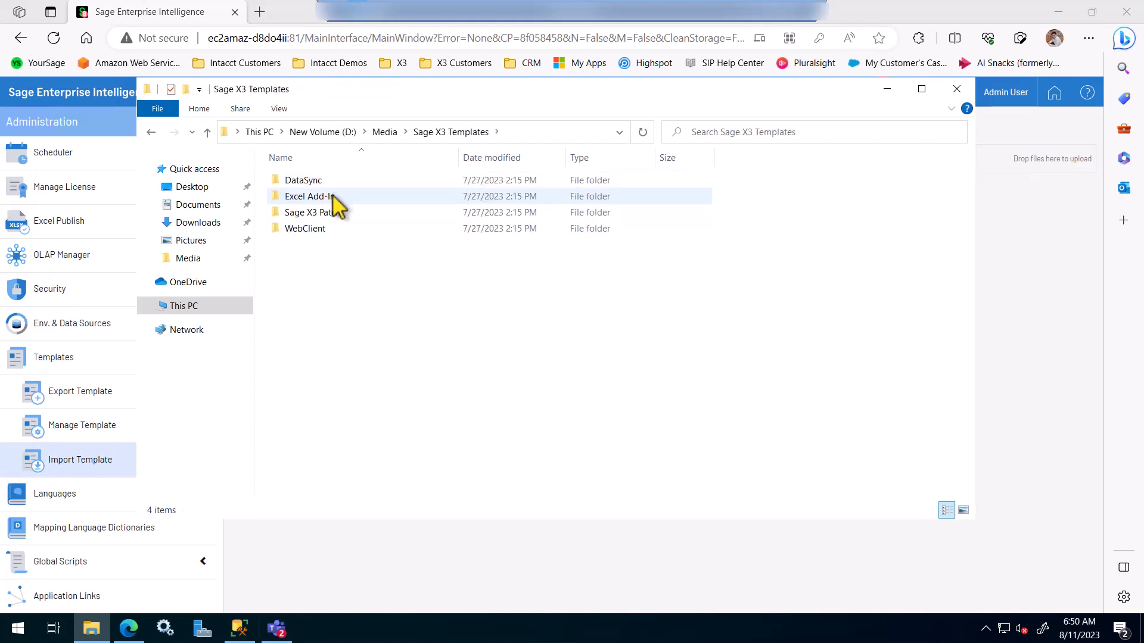
double_click(317, 232)
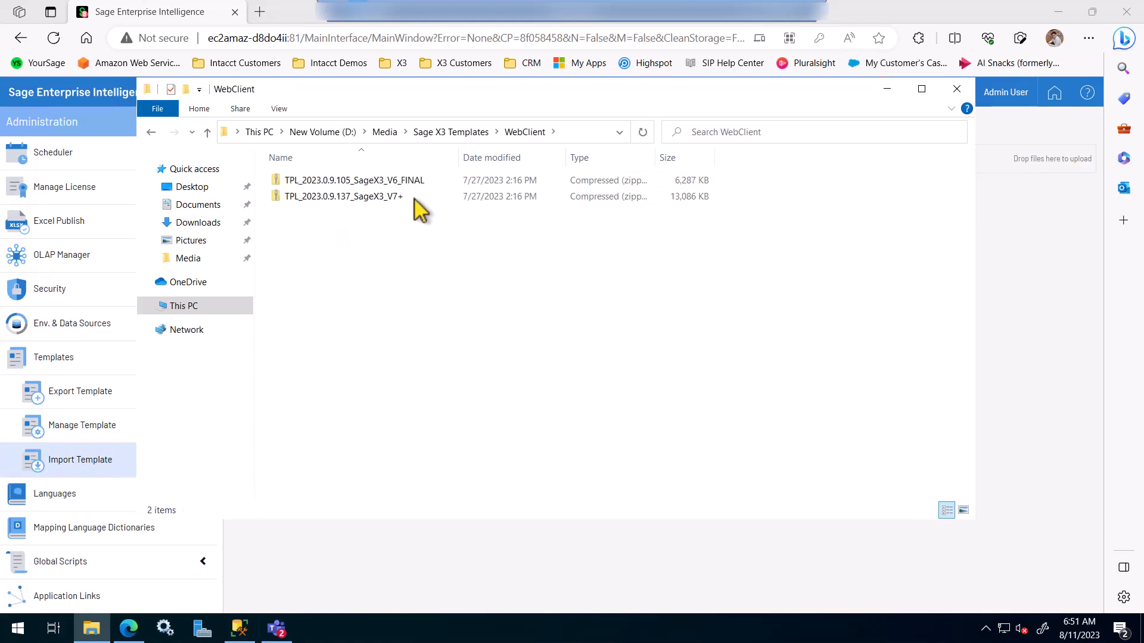
left_click_drag(459, 158, 513, 158)
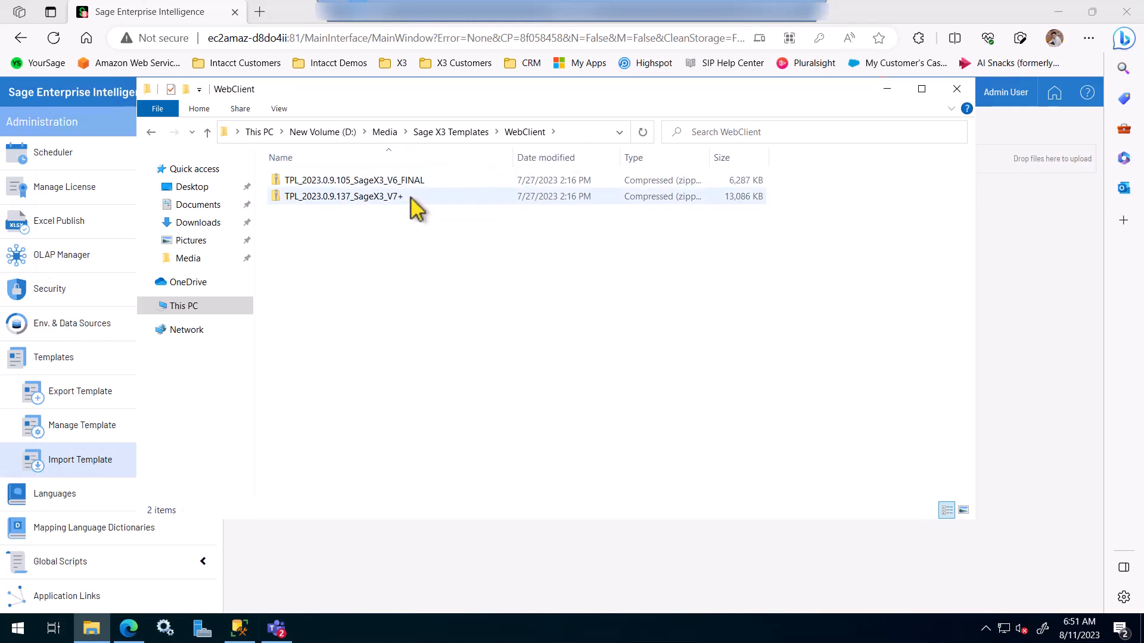
left_click(403, 202)
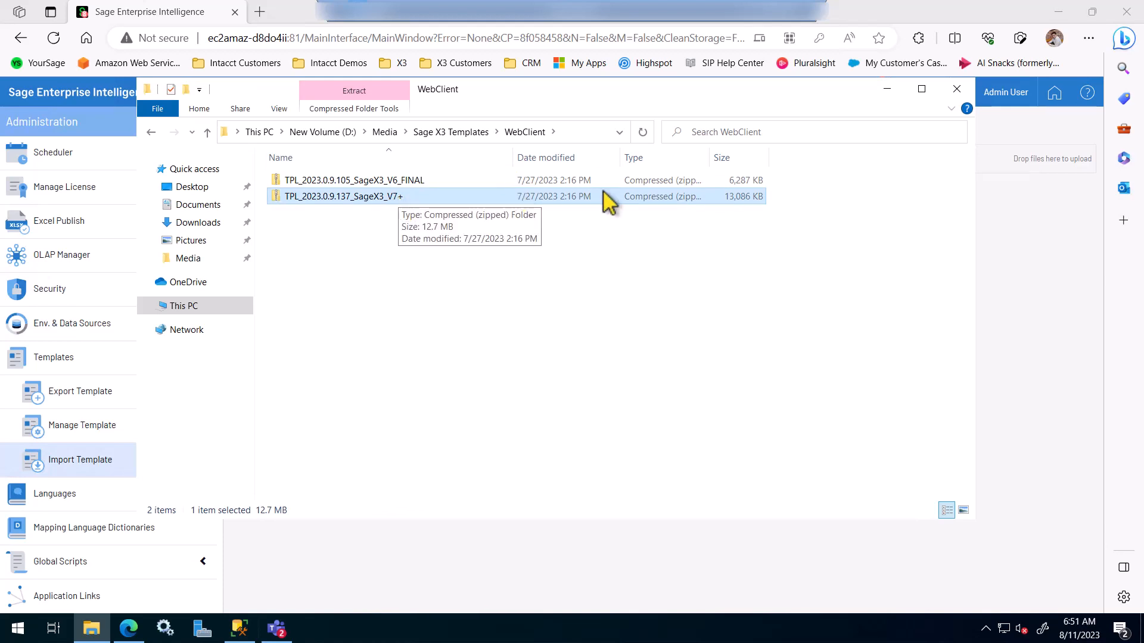
left_click(886, 91)
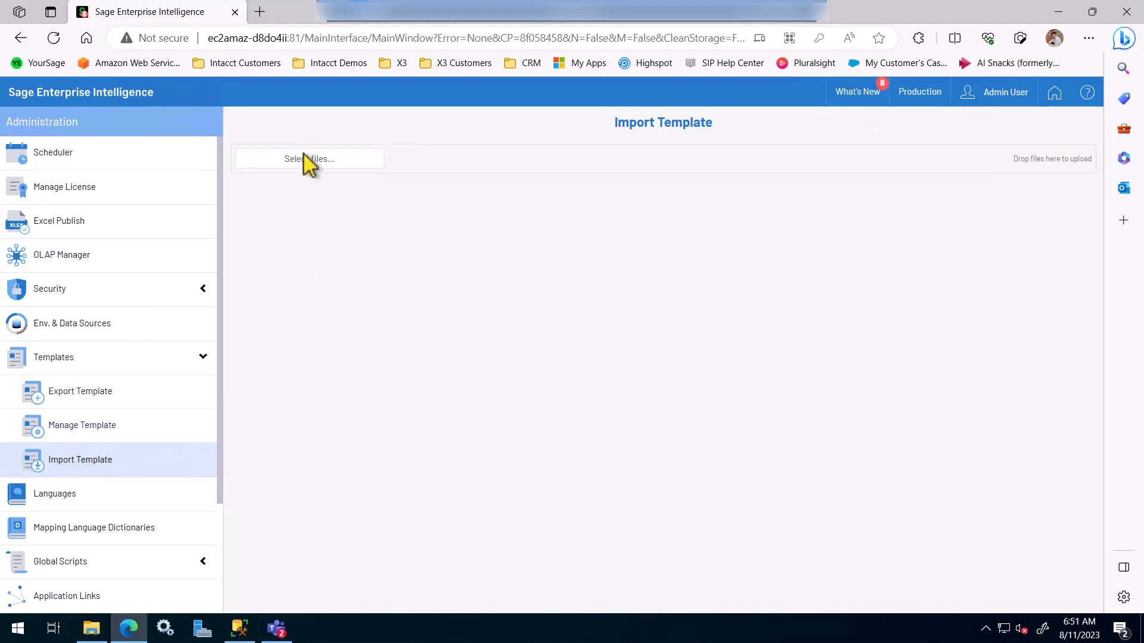
Step: Upload TPL_2023.0.9.137_SageX3_V7+.zip from D:\Media\Sage X3 Templates\WebClient as the template
left_click(317, 162)
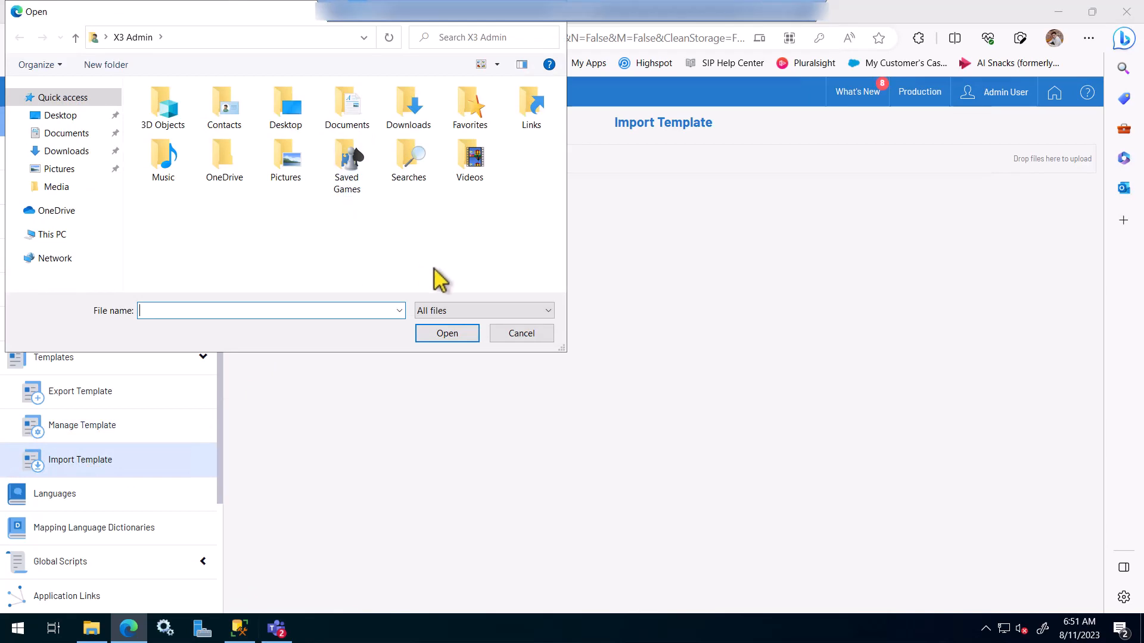
left_click(65, 236)
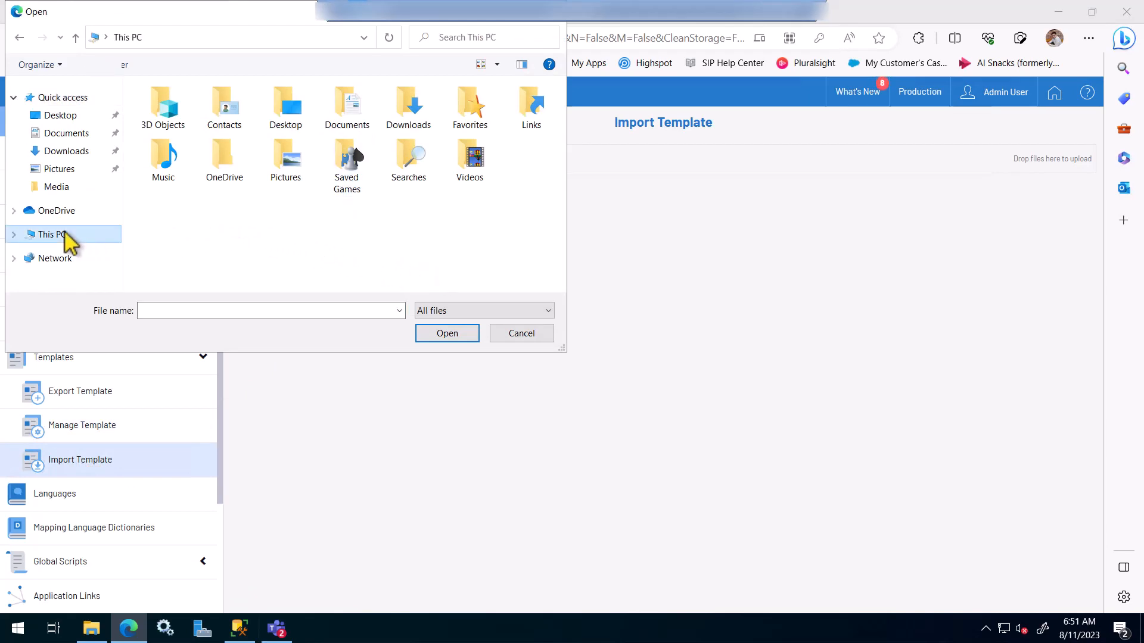
scroll(438, 271, "down", 2)
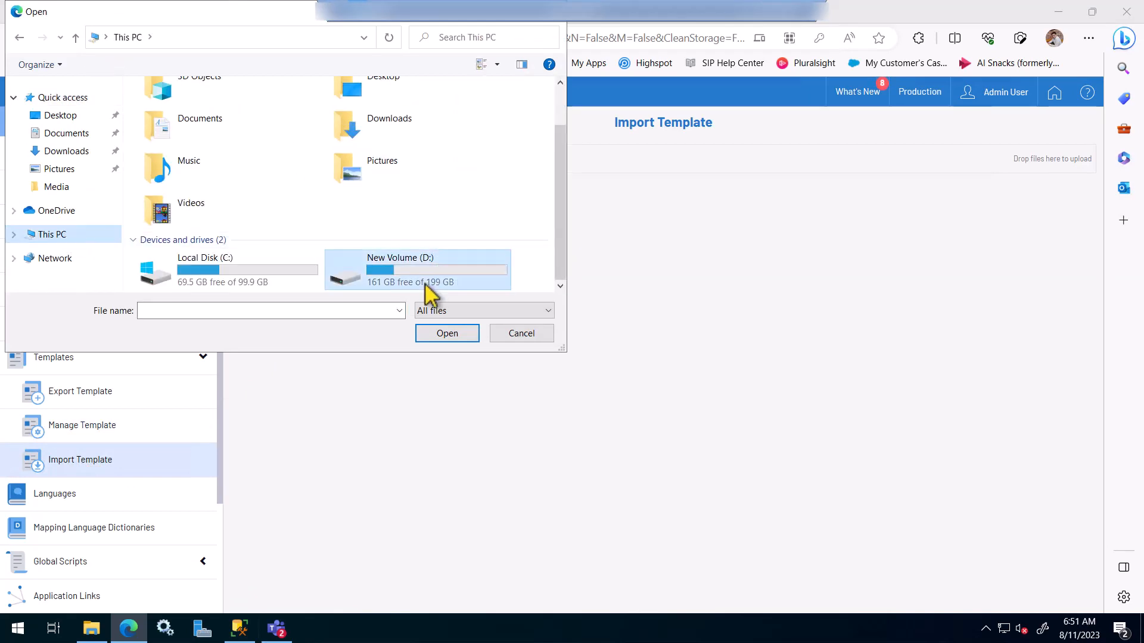
double_click(425, 287)
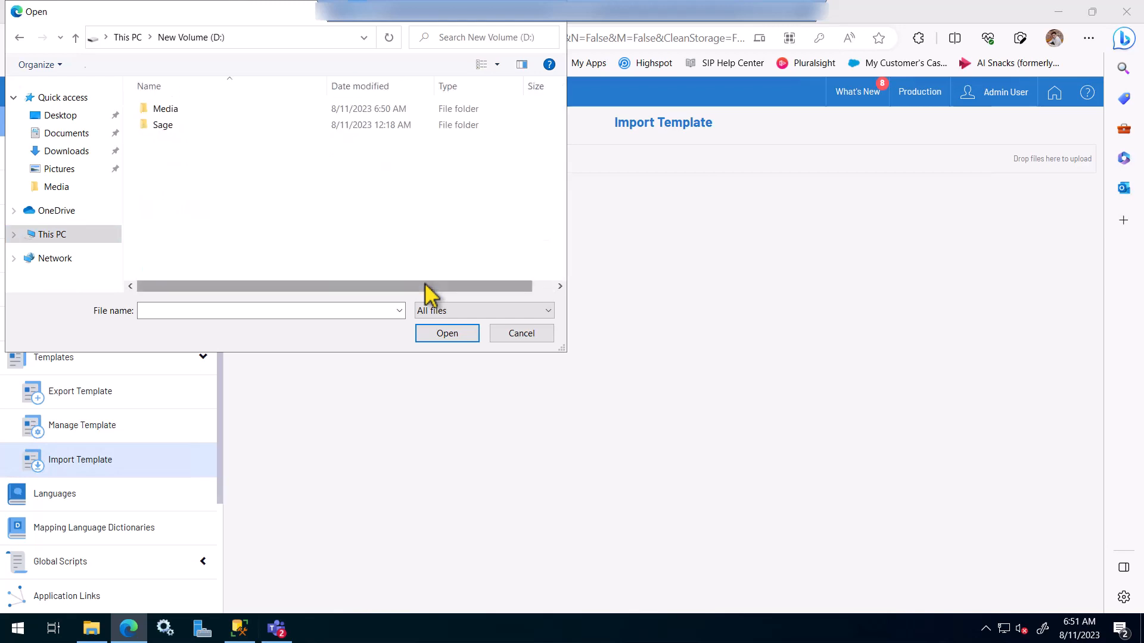
double_click(175, 112)
double_click(193, 112)
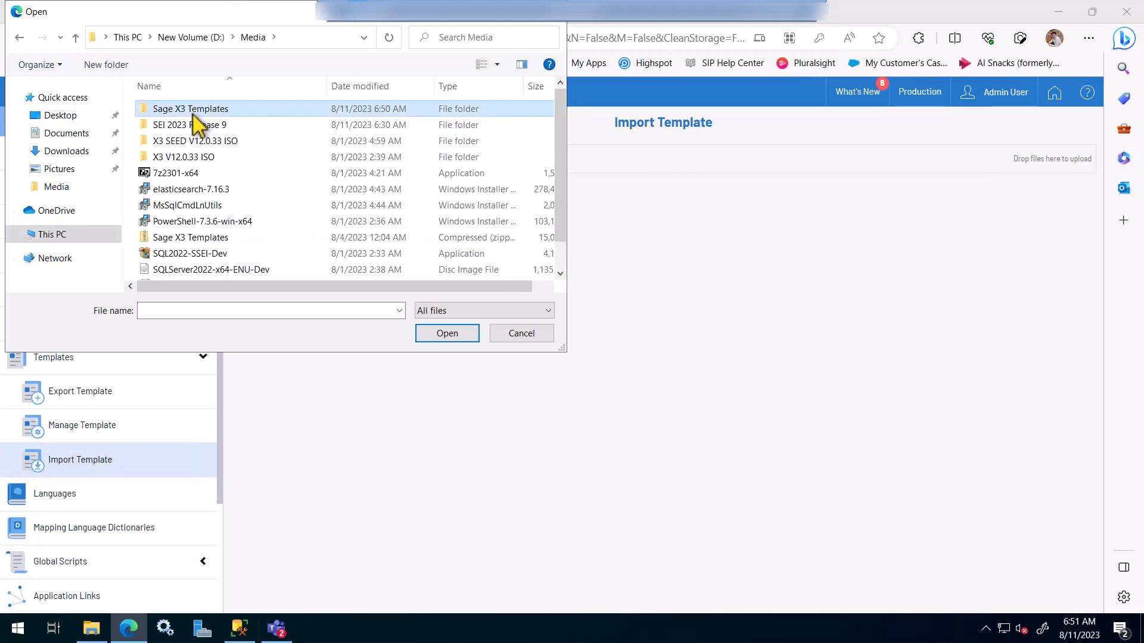
left_click(198, 158)
double_click(198, 158)
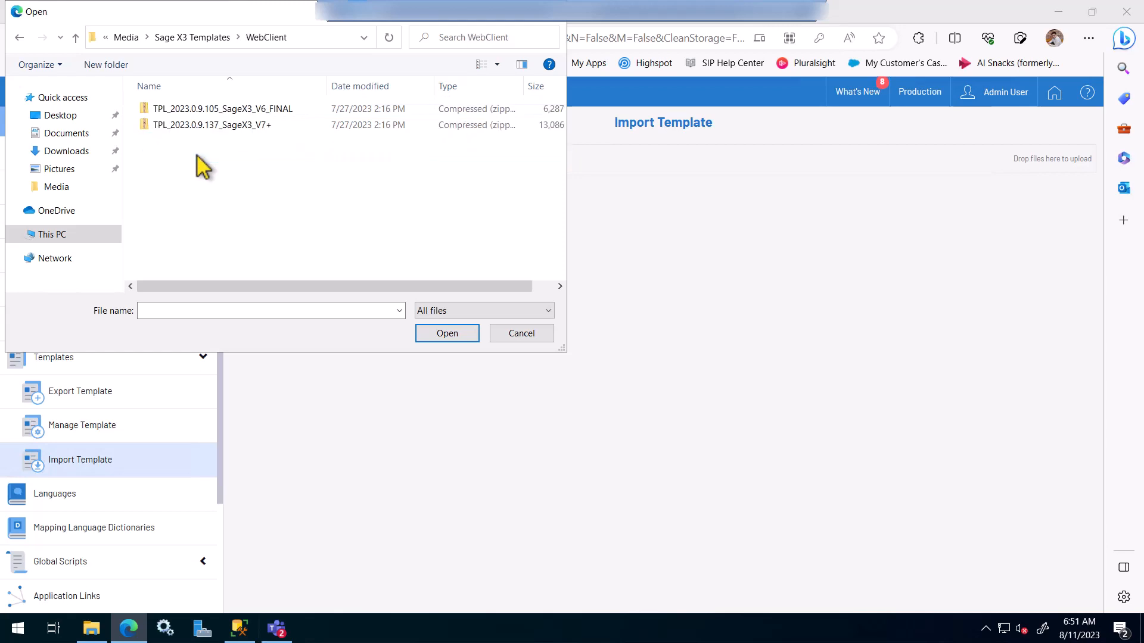
left_click(244, 126)
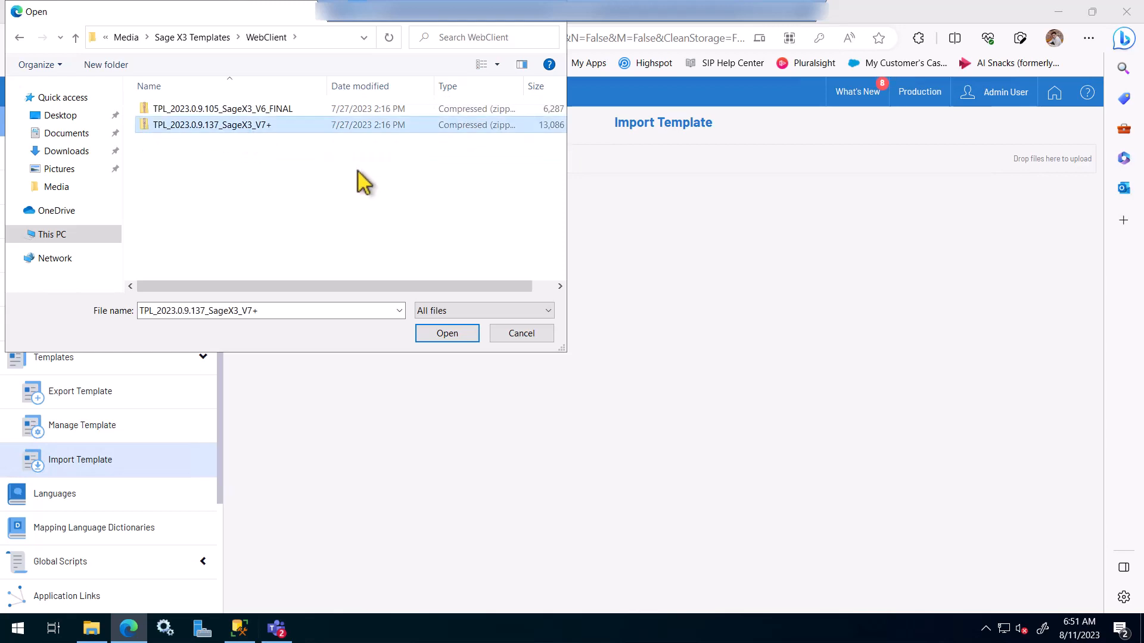
left_click(448, 334)
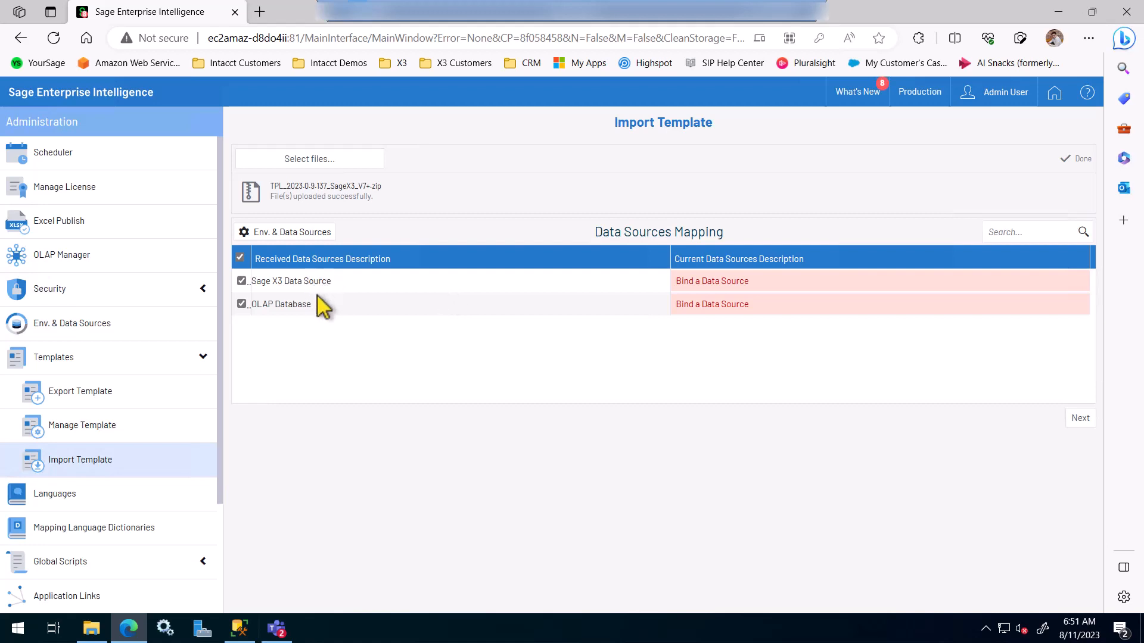
Step: Map Sage X3 Data Source to Sage X3 Datasource and OLAP Database to OLAP Datasource, then proceed
left_click(738, 281)
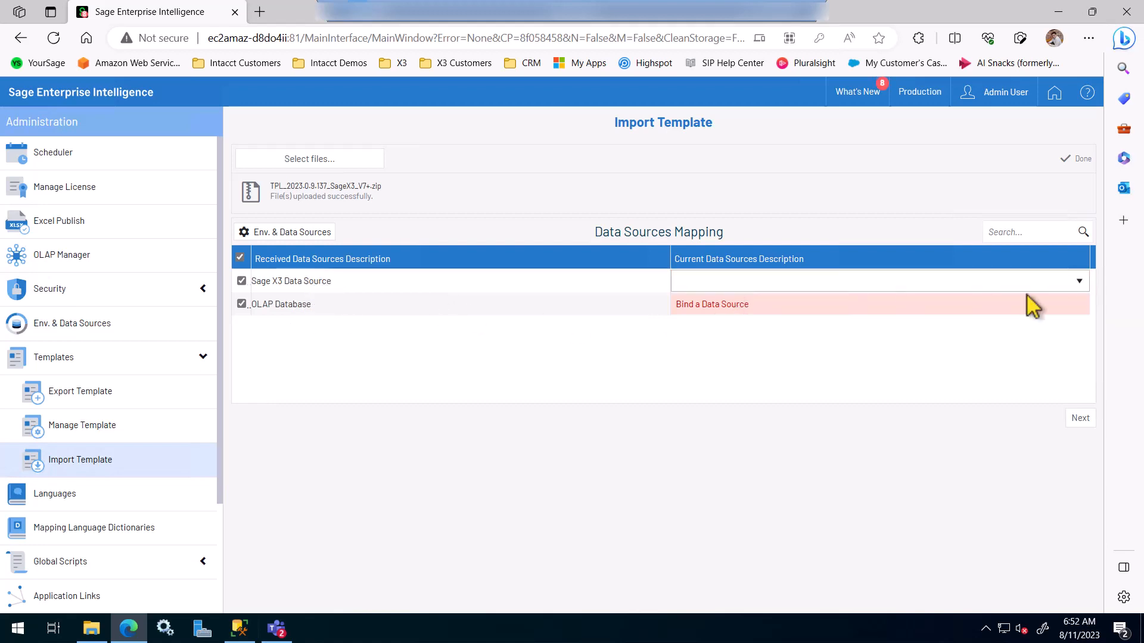
left_click(1083, 281)
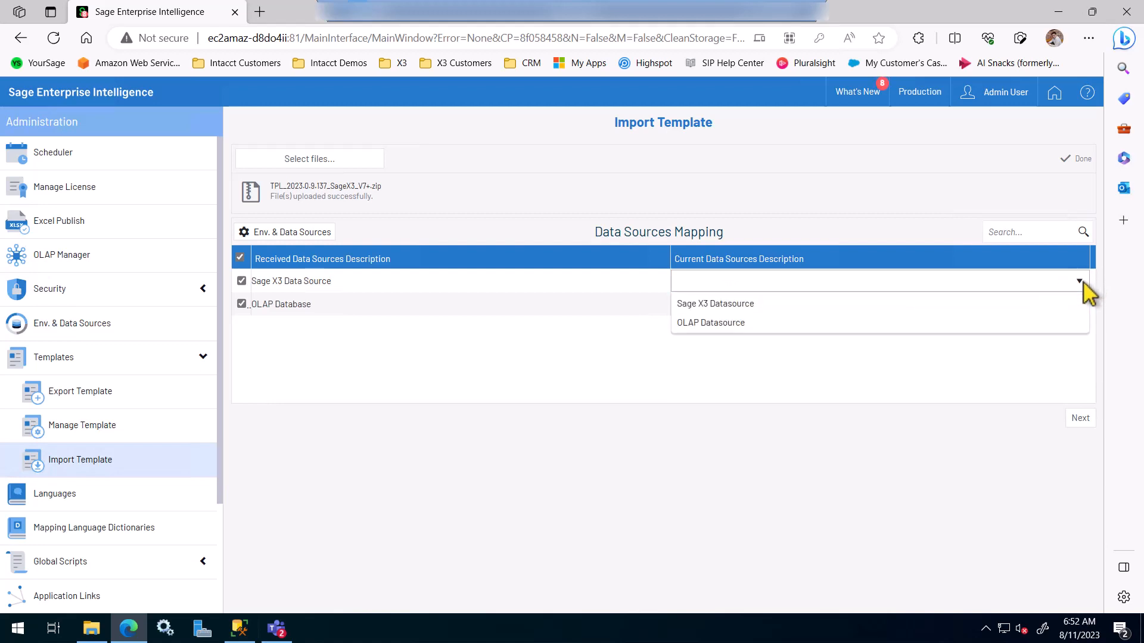
left_click(737, 304)
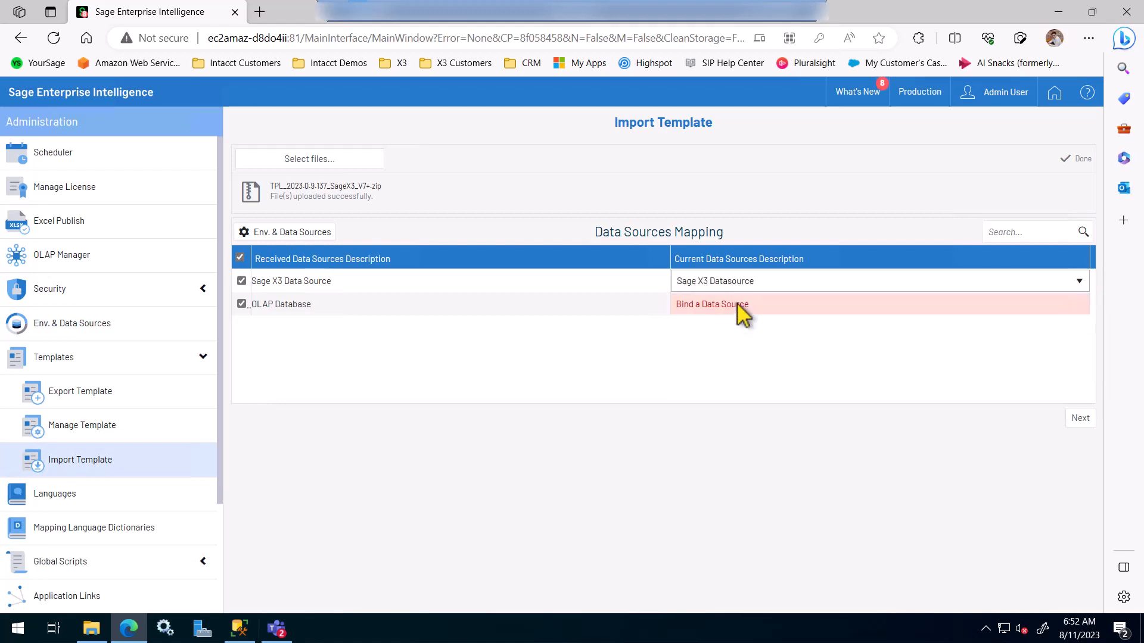
left_click(768, 304)
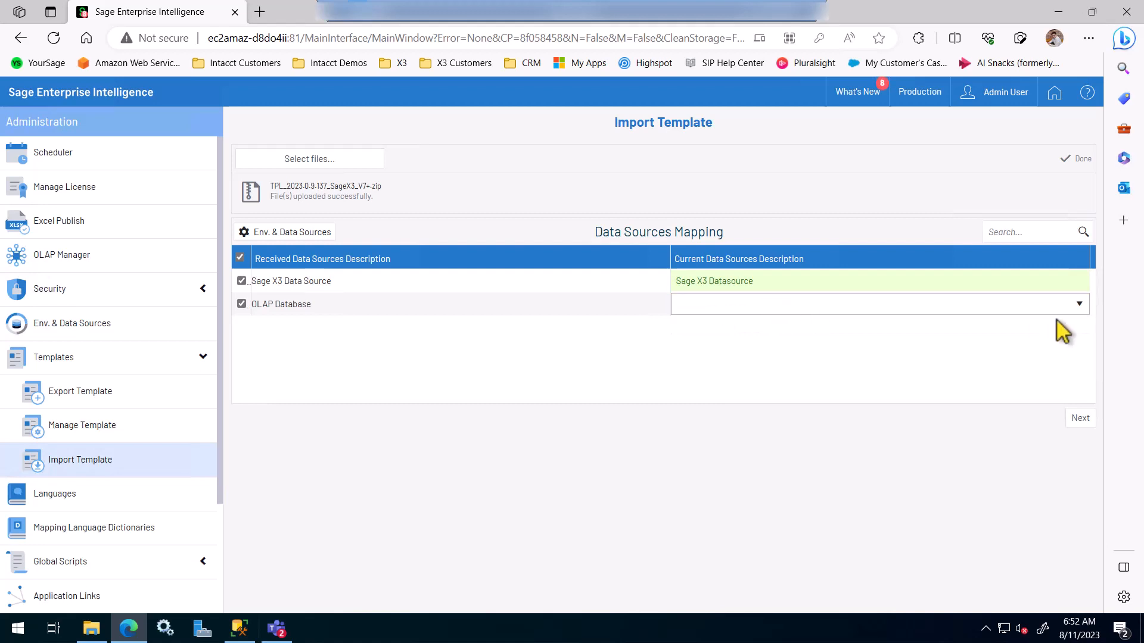
left_click(1077, 305)
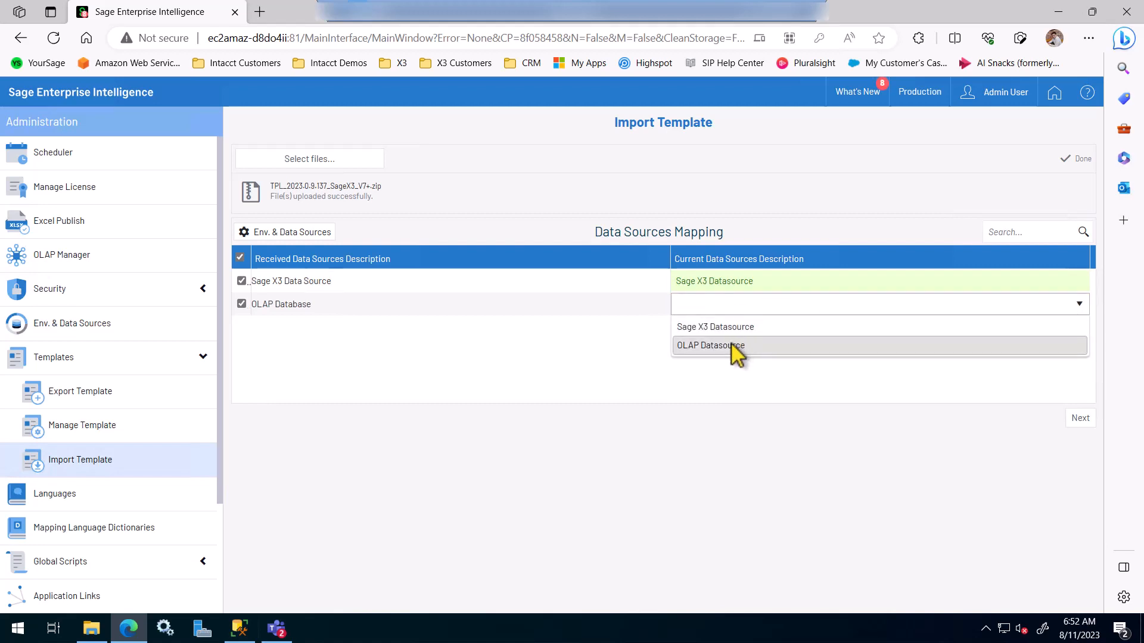
left_click(732, 345)
left_click(737, 356)
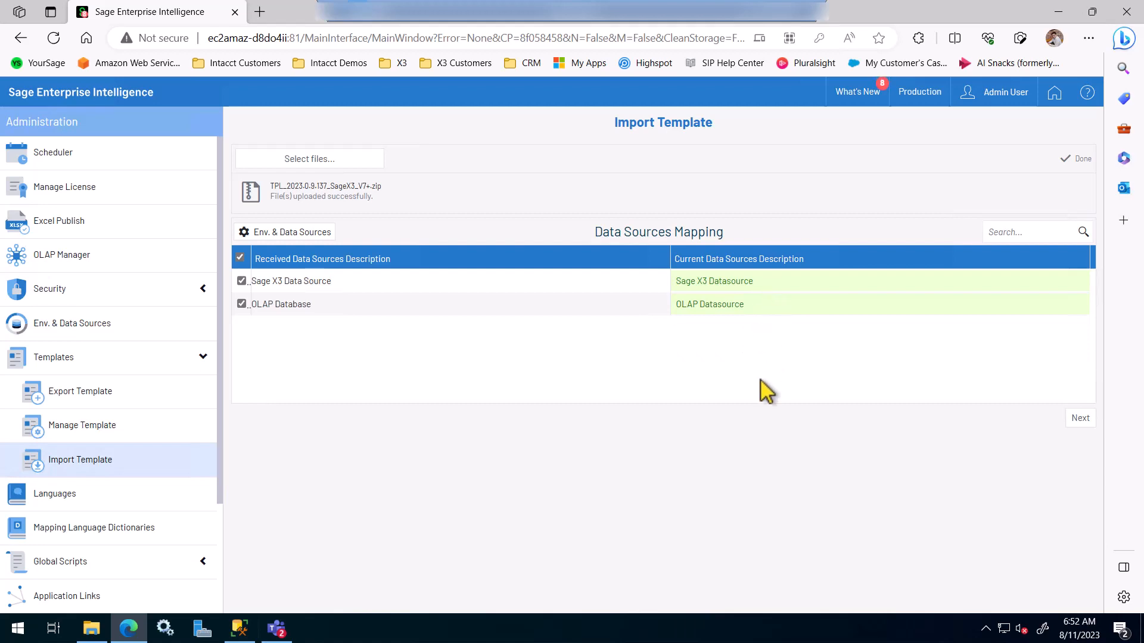
left_click(1081, 417)
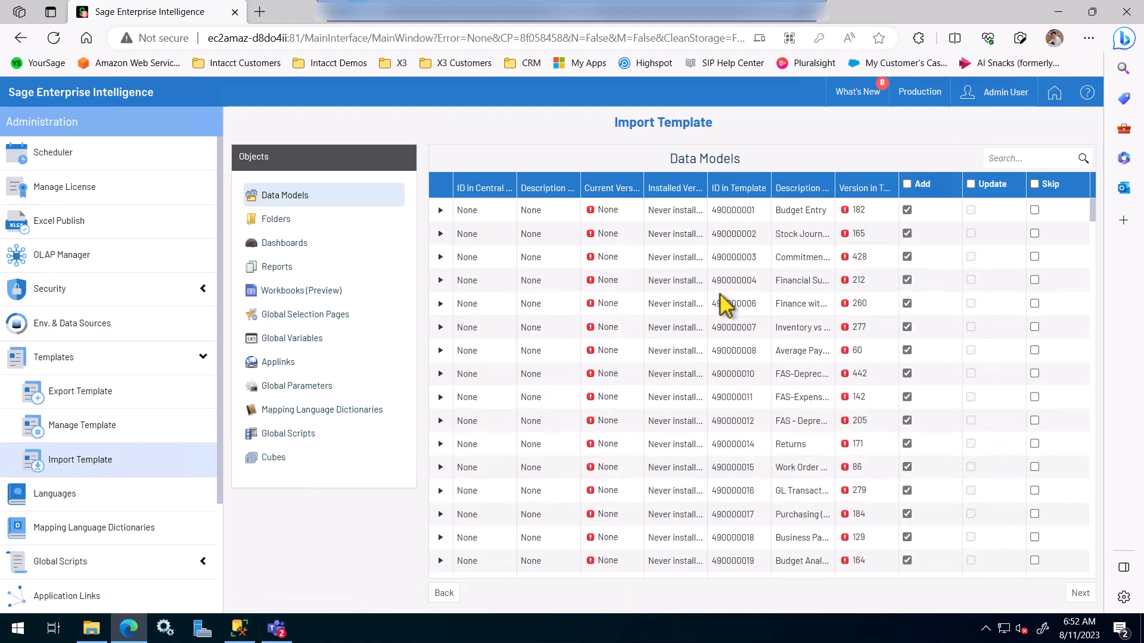
Step: Read the descriptions of data models 490000007 and 490000010, then accept the data model list
left_click(801, 327)
left_click(799, 412)
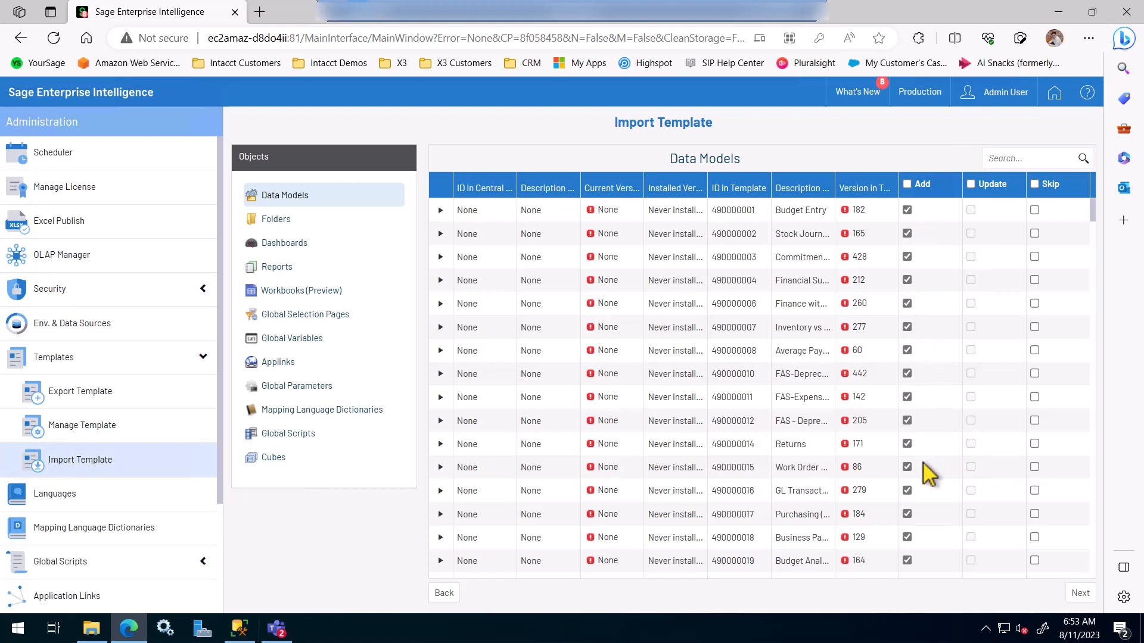
left_click(1080, 593)
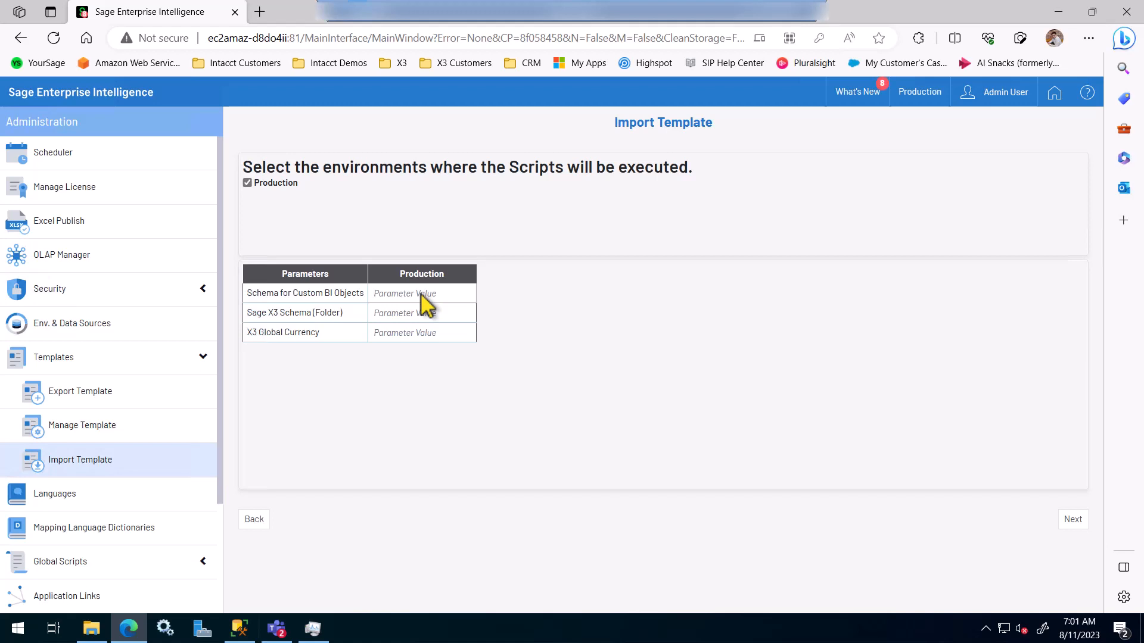
Step: Enter SEI_SEED, SEED and EUR as the Production custom BI schema, X3 folder and currency
type("SEI_SEED")
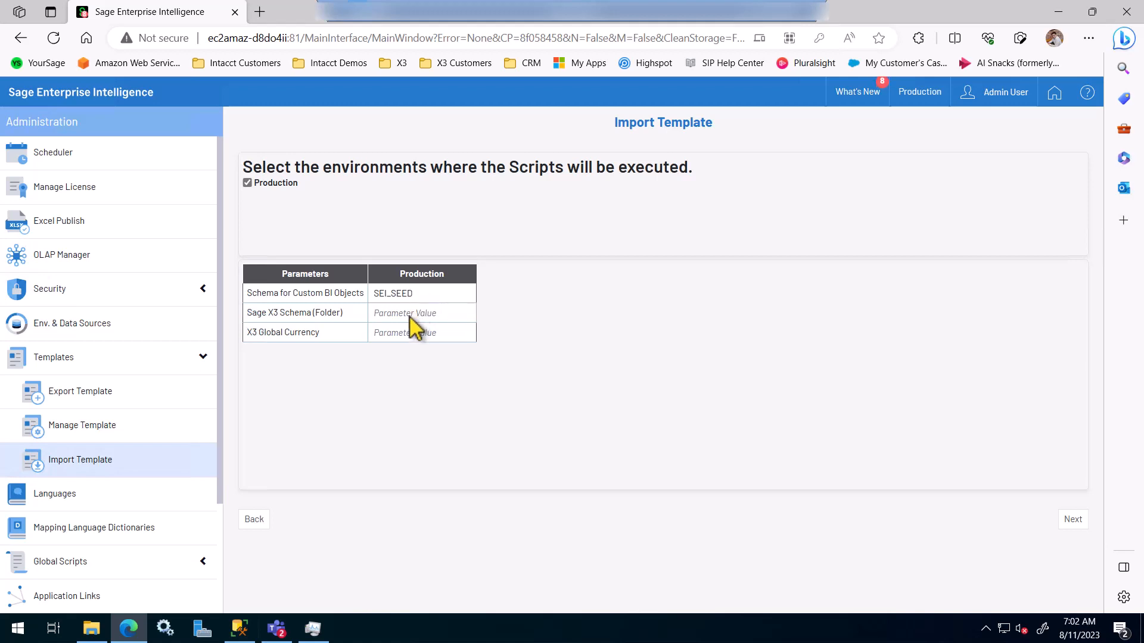
left_click(411, 317)
type("SEED")
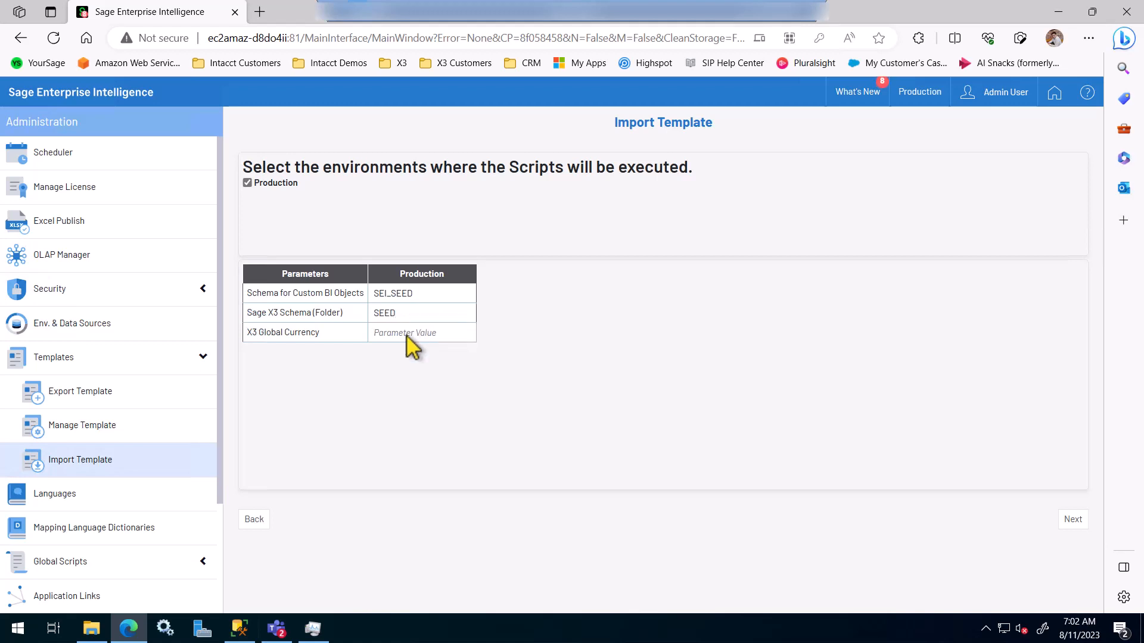
left_click(406, 335)
type("EUR")
Step: Run the template import and review the Execution Report: 58 Sage X3 and 4 OLAP successes
left_click(1075, 524)
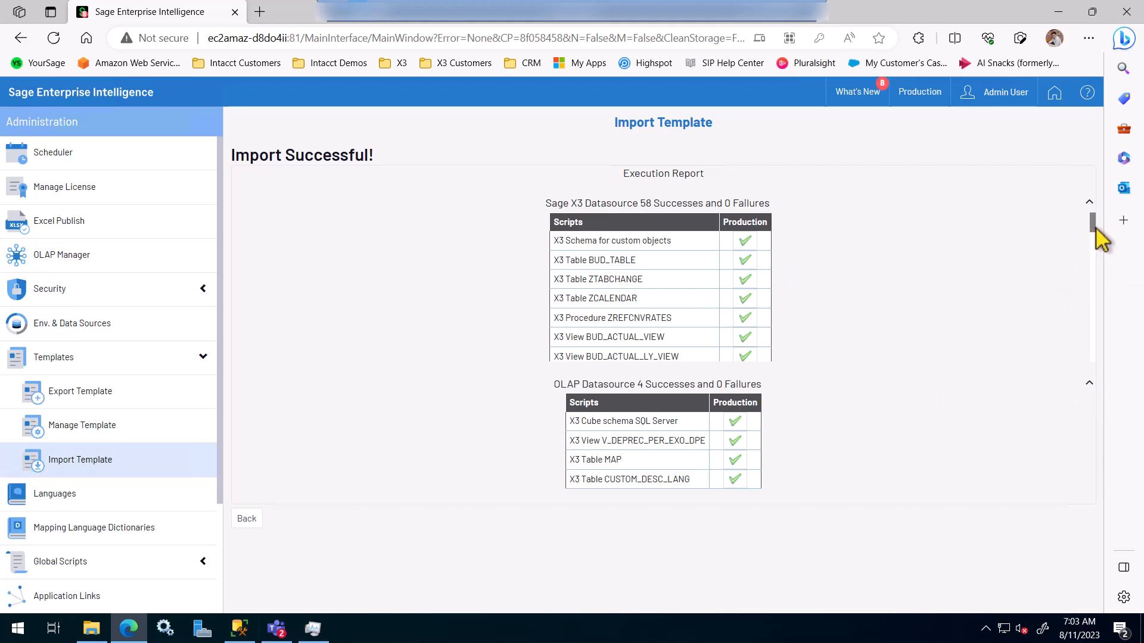
left_click_drag(1092, 221, 1098, 378)
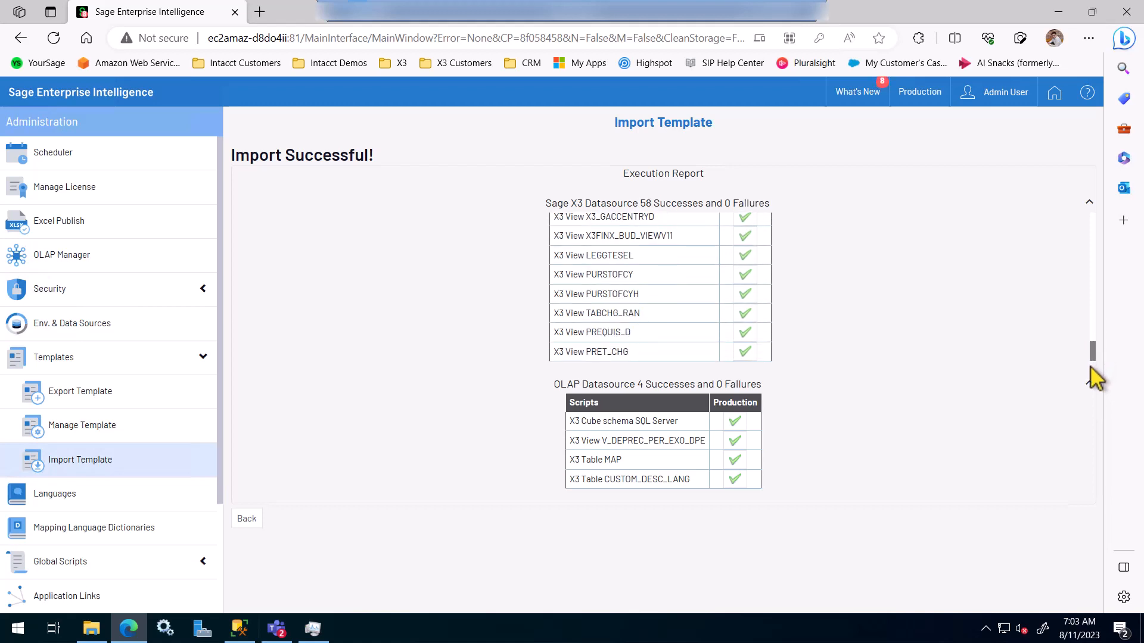
left_click_drag(1091, 366, 1096, 222)
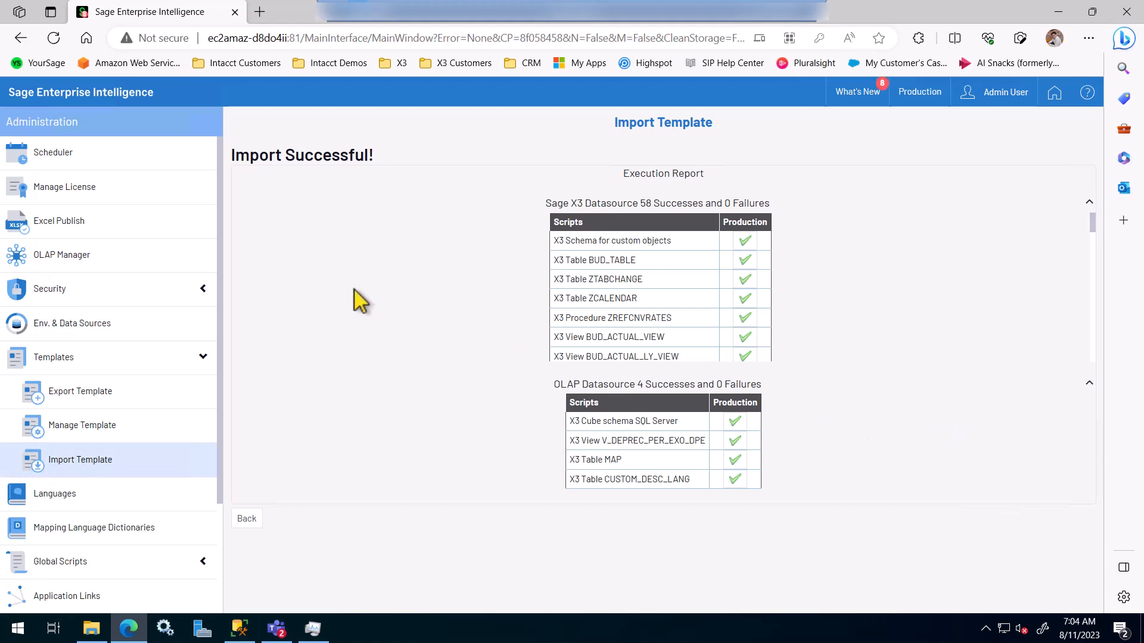
Step: Leave the import results for Env. & Data Sources and re-execute global scripts on Production
left_click(73, 323)
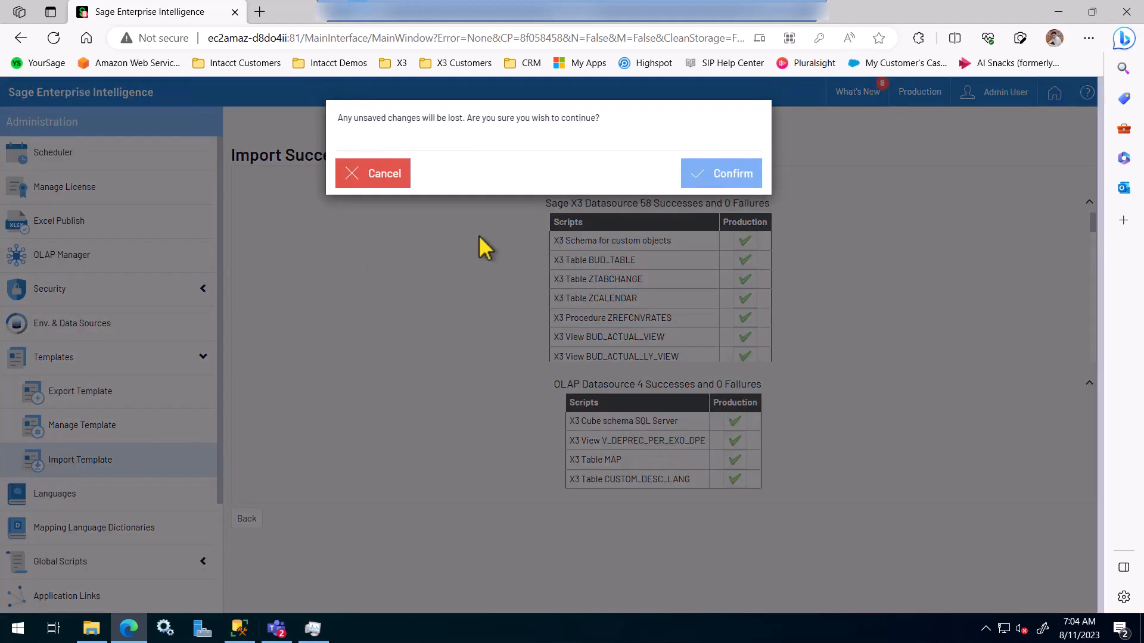
left_click(734, 182)
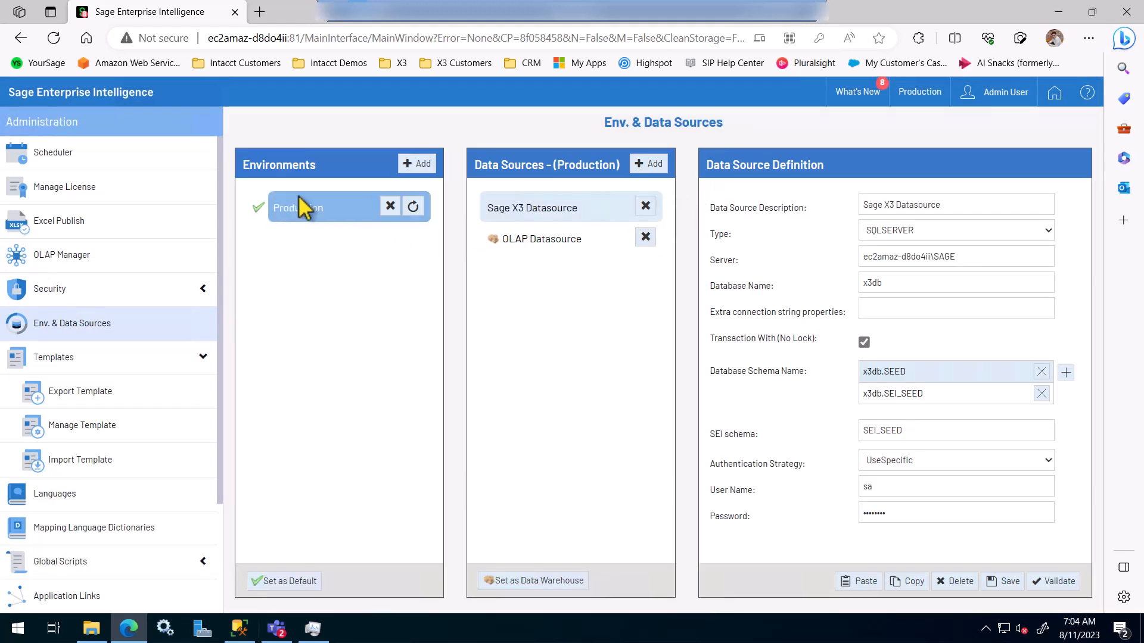
left_click(413, 206)
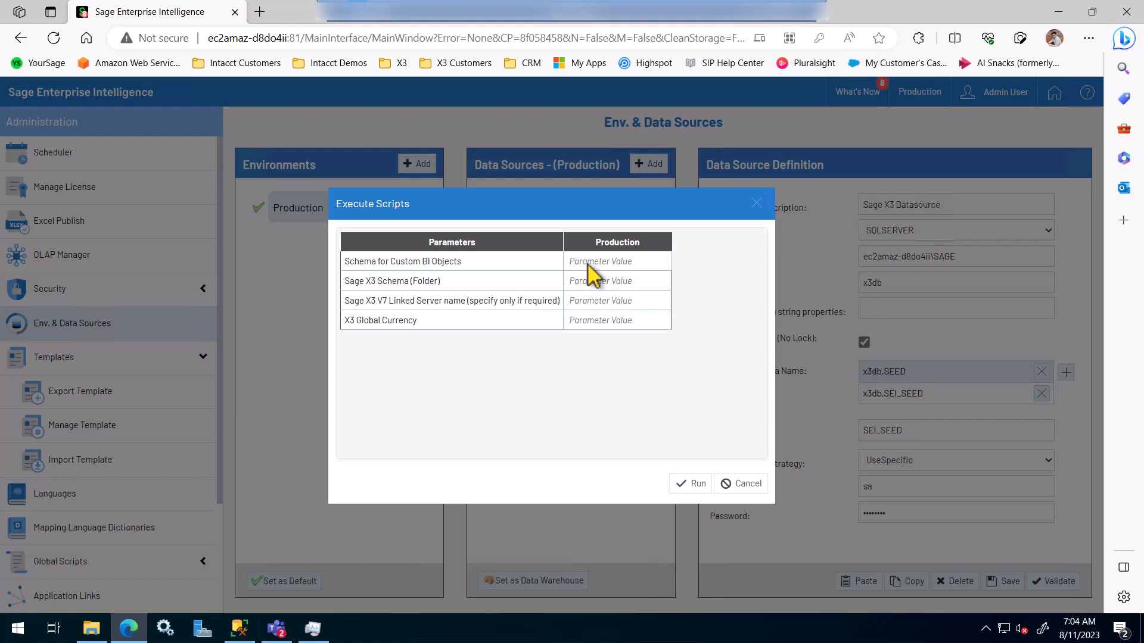
Step: Fill the Execute Scripts parameters with SEI_SEED, SEED and EUR, then run them
type("SEI_SEED")
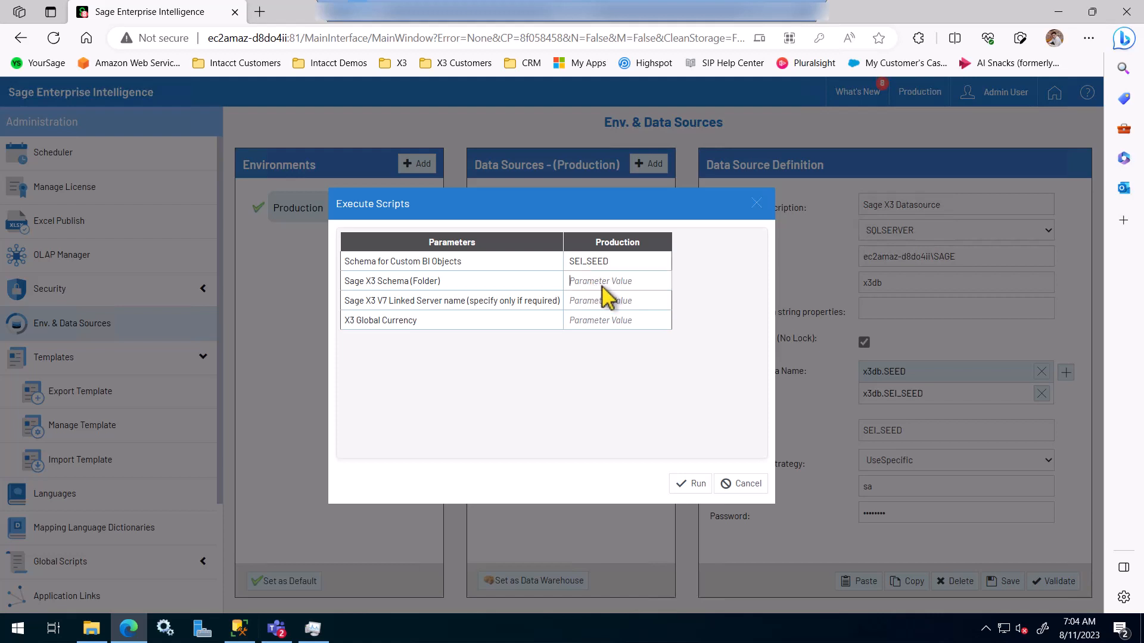
key("Tab")
type("SEED")
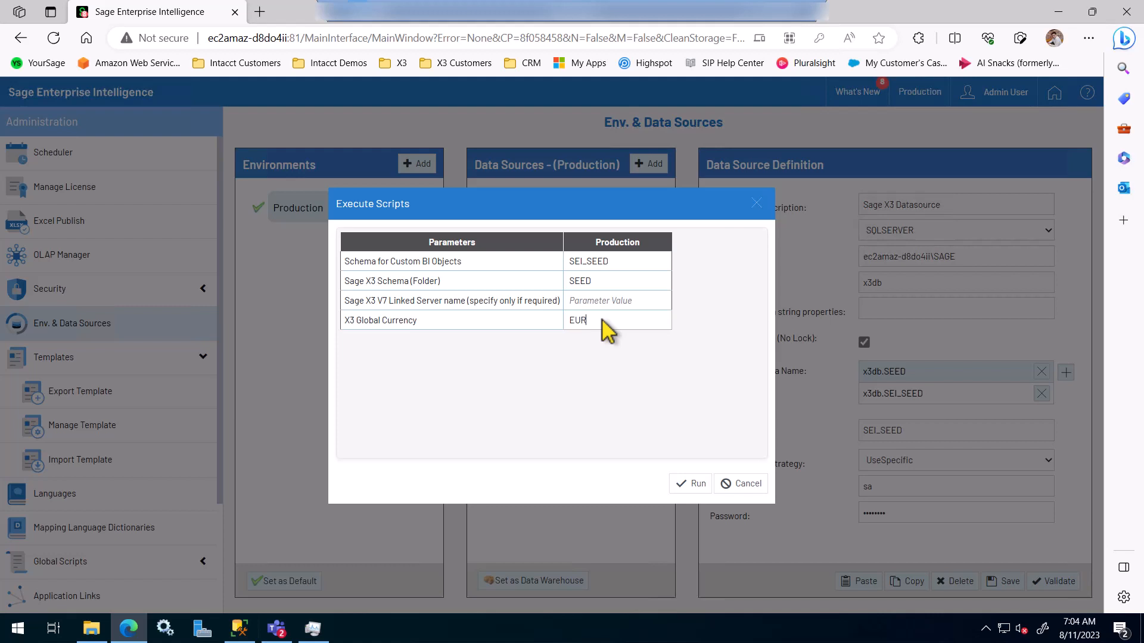
left_click(697, 487)
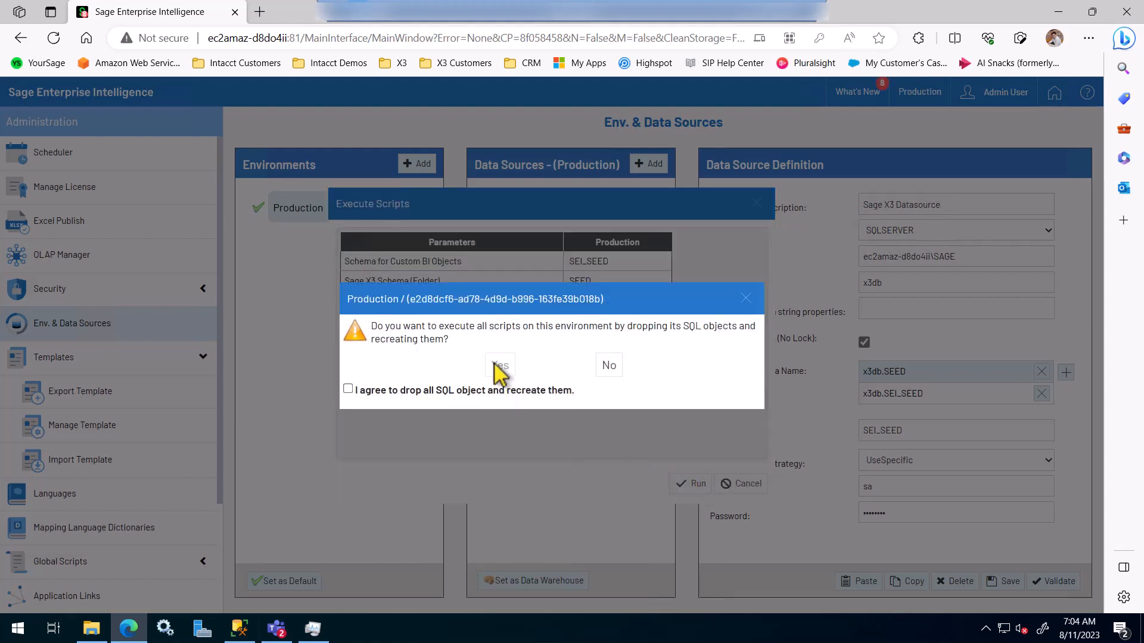
Step: Agree to recreate all SQL objects, run the scripts, review the 290/4 and 3/1 results, and close
left_click(348, 389)
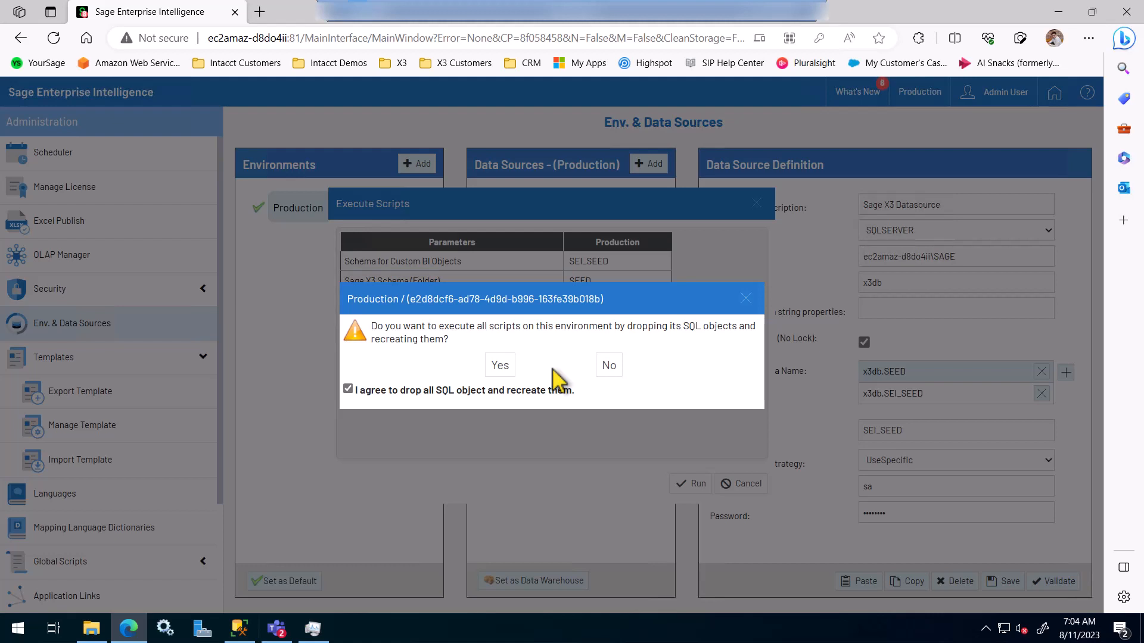
left_click(506, 367)
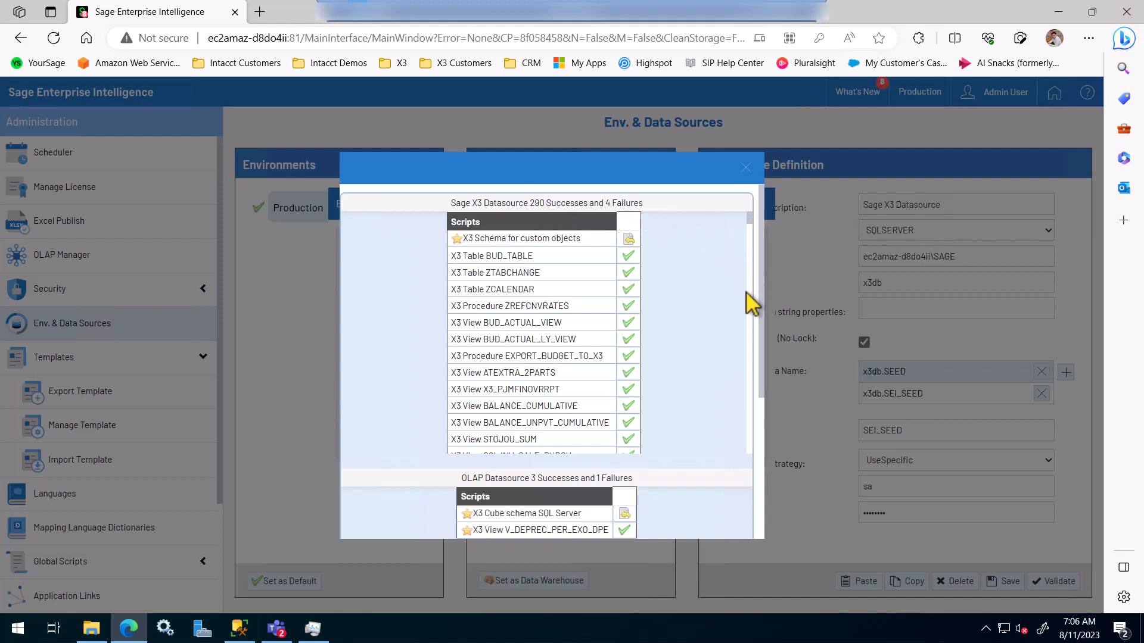
left_click_drag(750, 222, 744, 335)
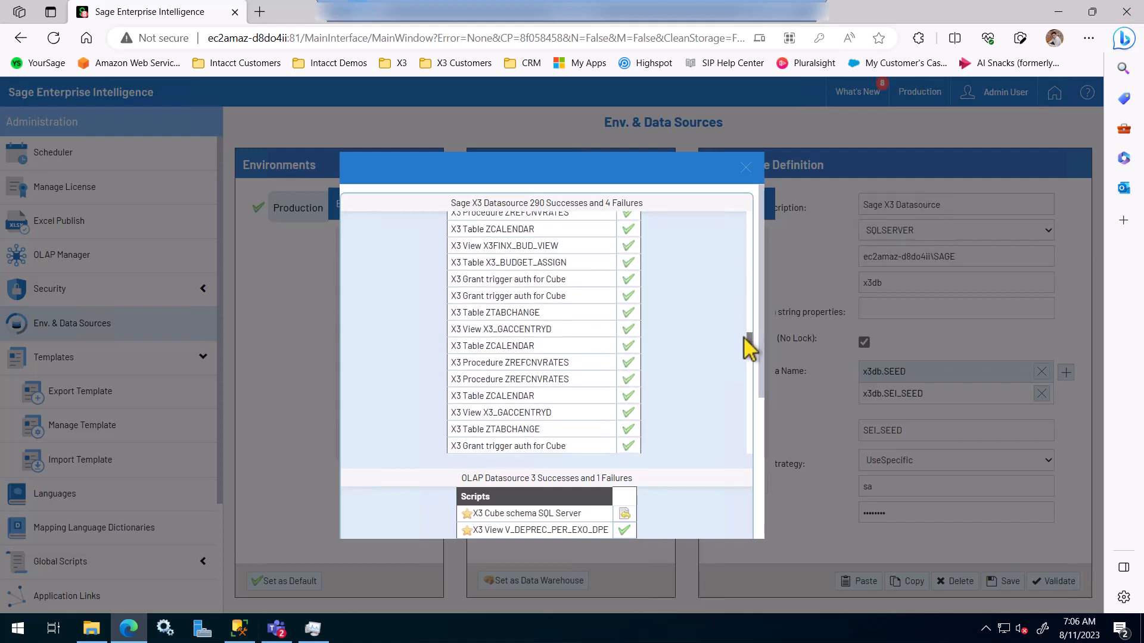
left_click(746, 169)
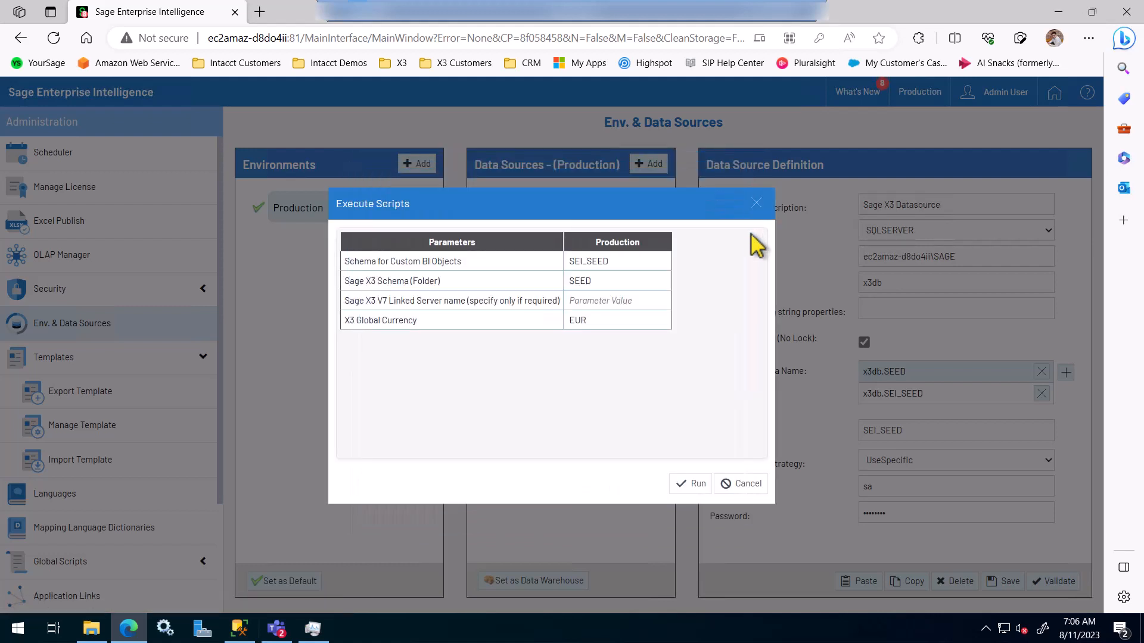
left_click(750, 484)
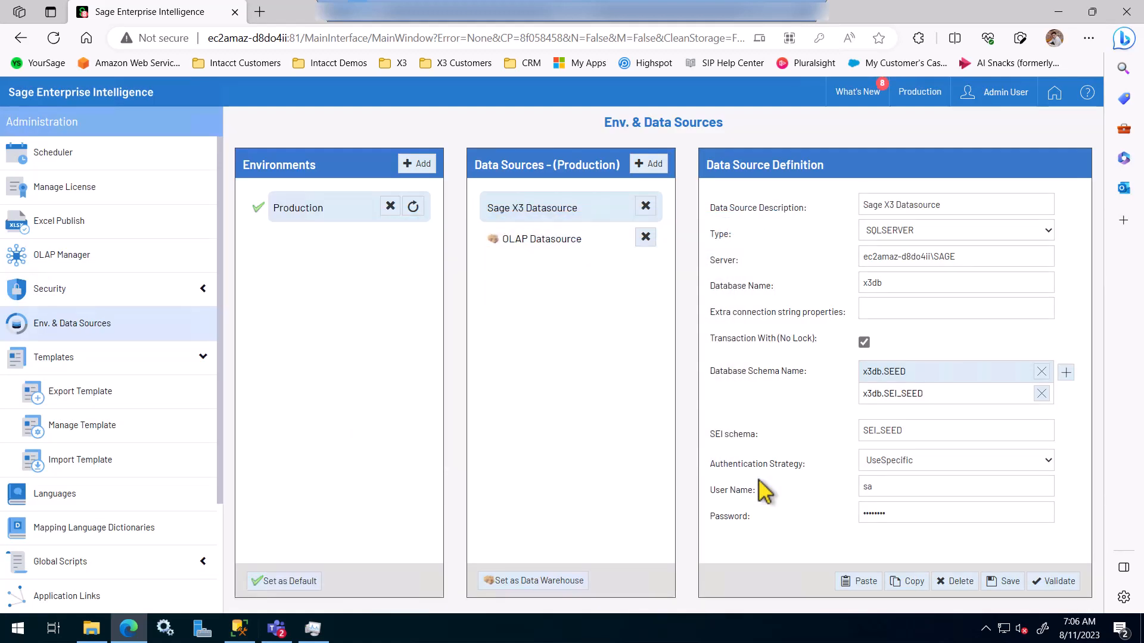
Step: Return to the Command Center home, confirm the Production environment, and expand the Sage X3 and Sales data model folders
left_click(1046, 103)
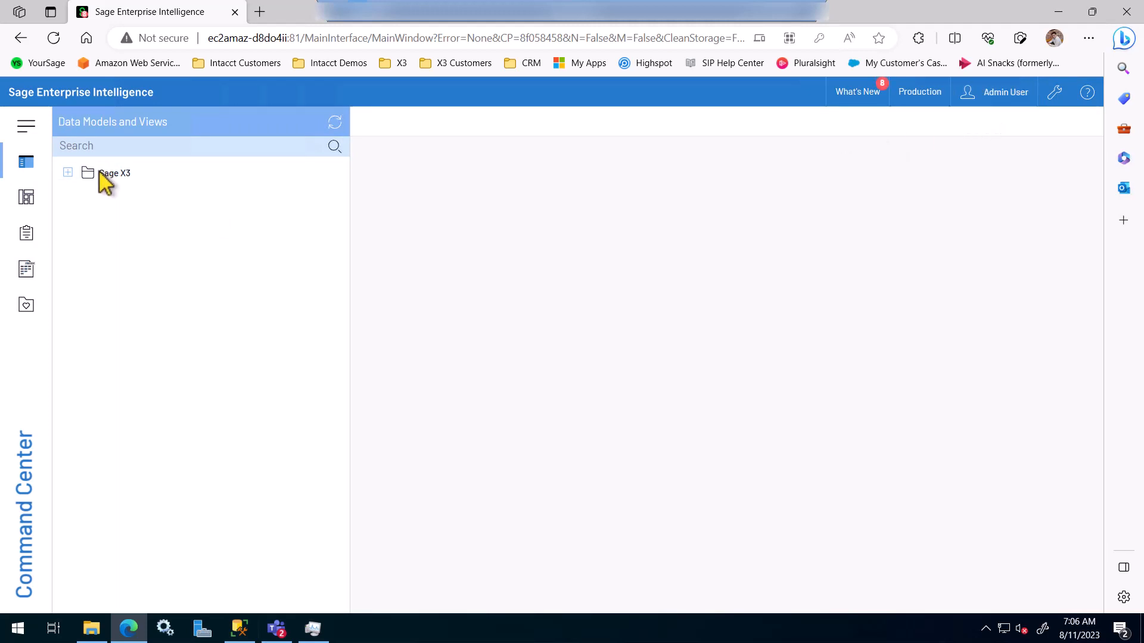
left_click(68, 173)
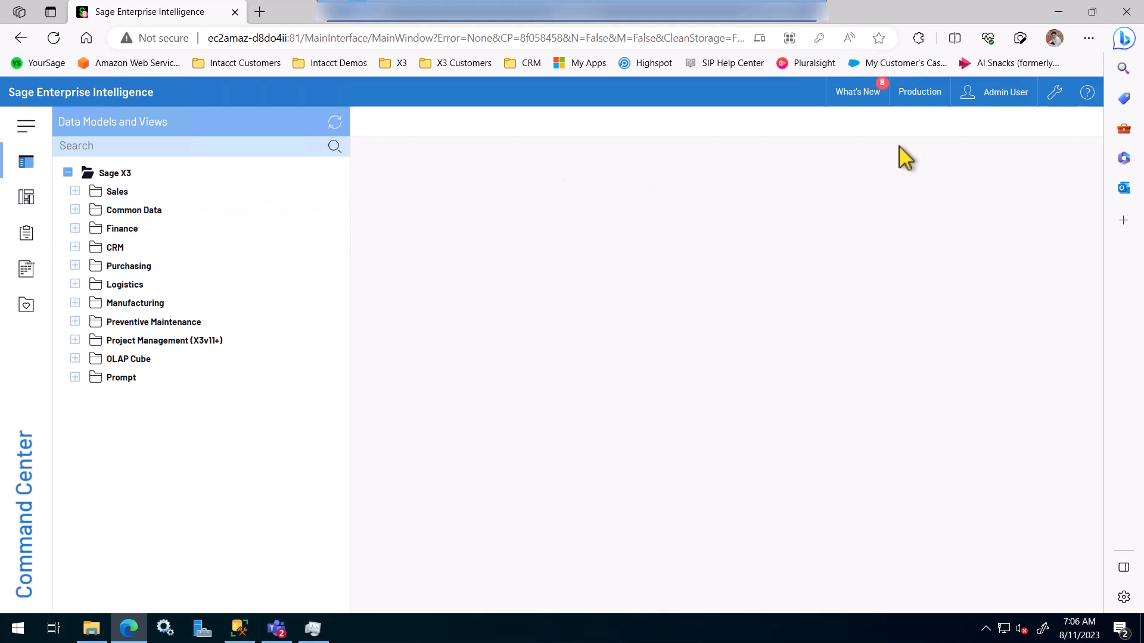
left_click(920, 97)
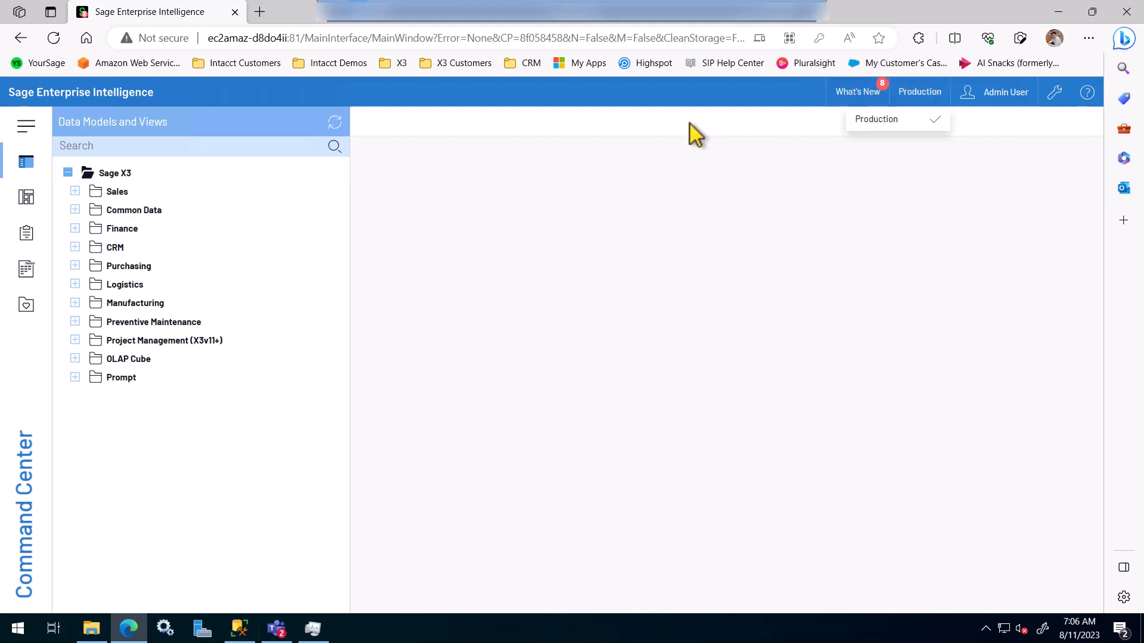
left_click(75, 191)
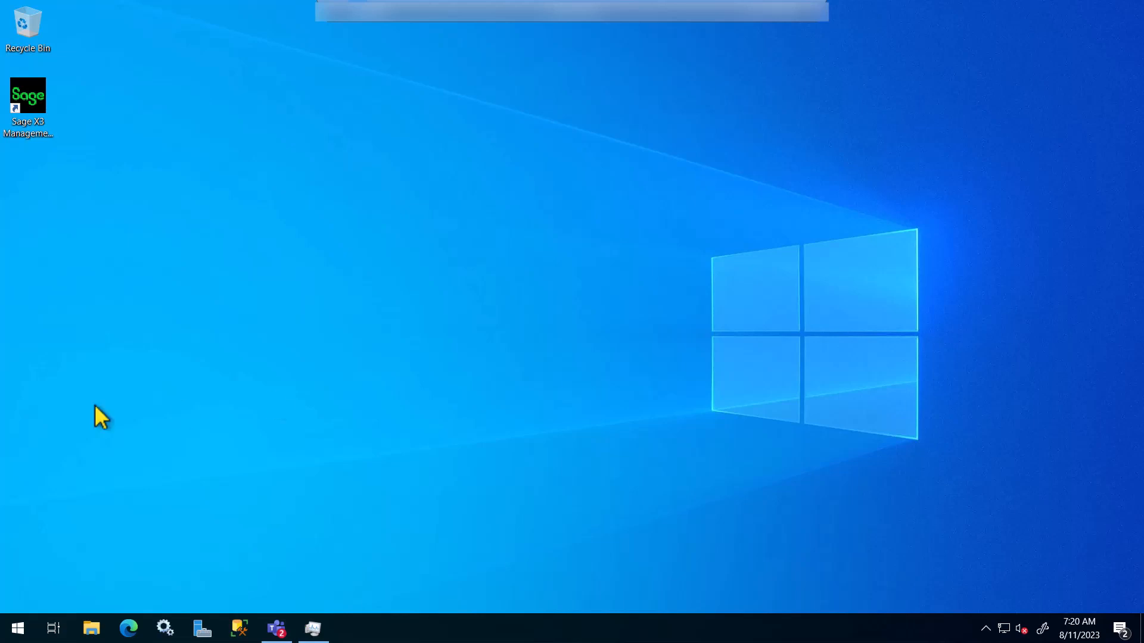
Step: Browse to D:\Media\SEI 2023 Release 9 and select the SEI Excel Add-in - WIN64 installer
left_click(91, 630)
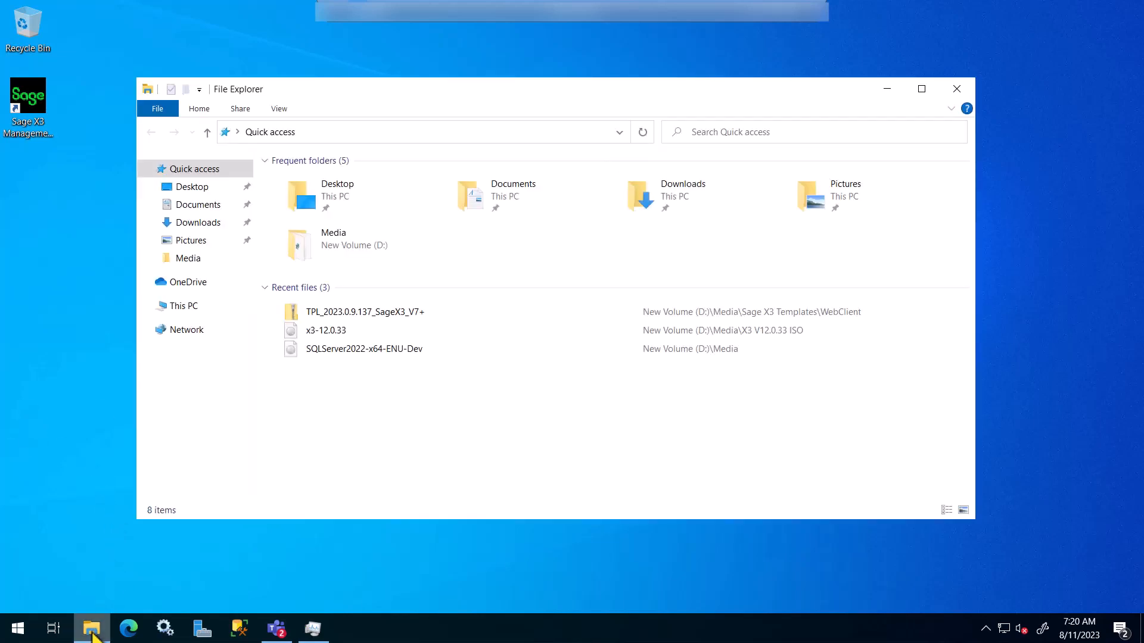
left_click(195, 306)
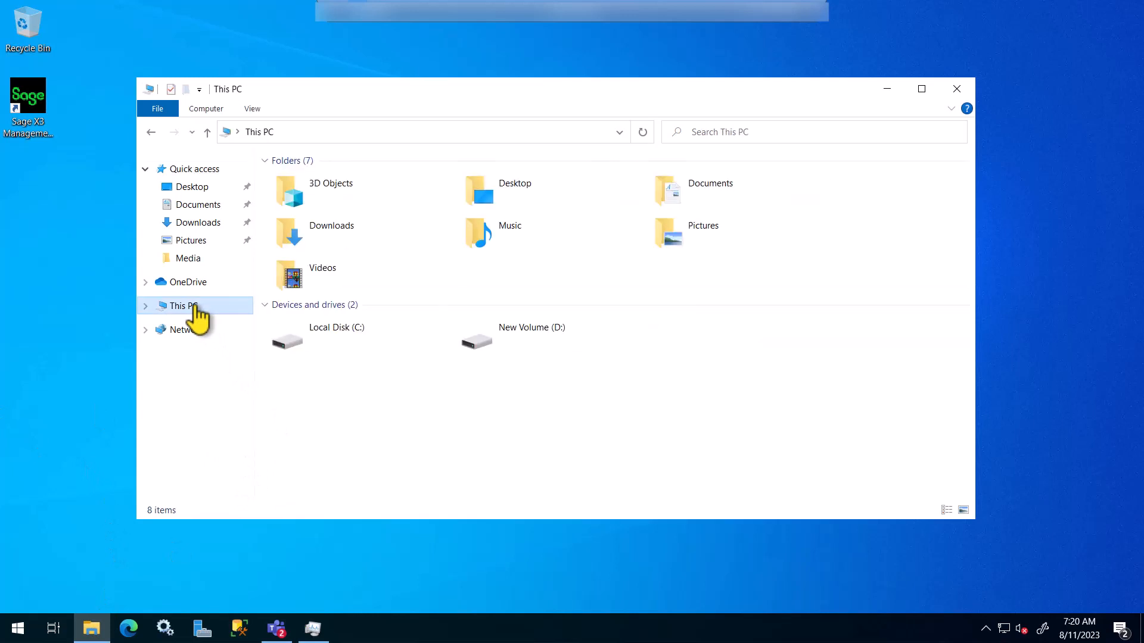
double_click(550, 341)
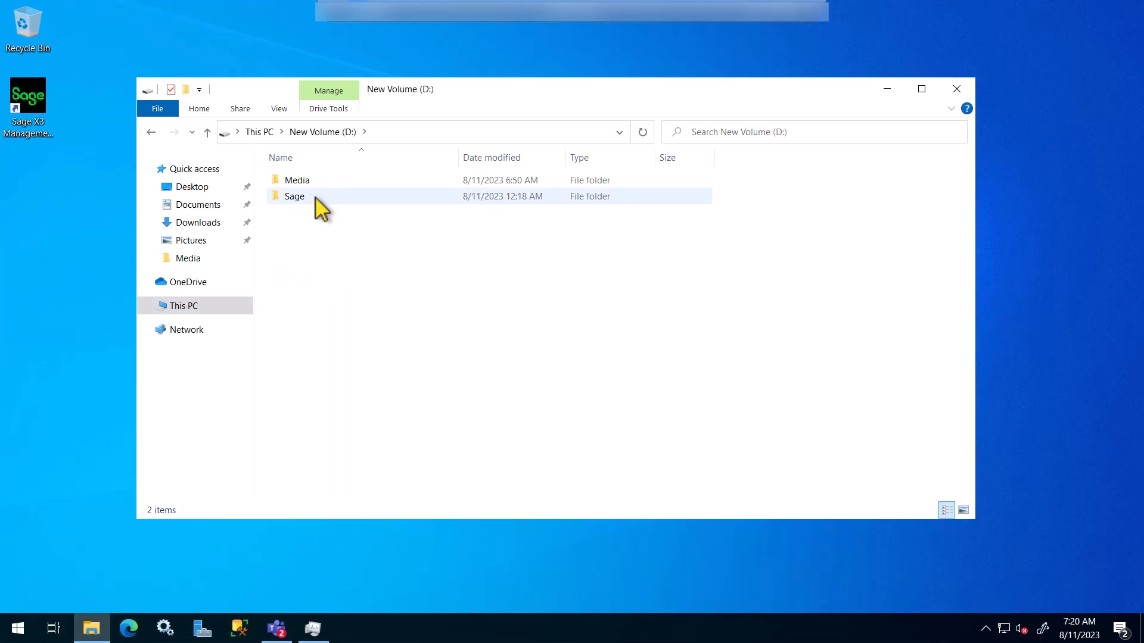
double_click(317, 182)
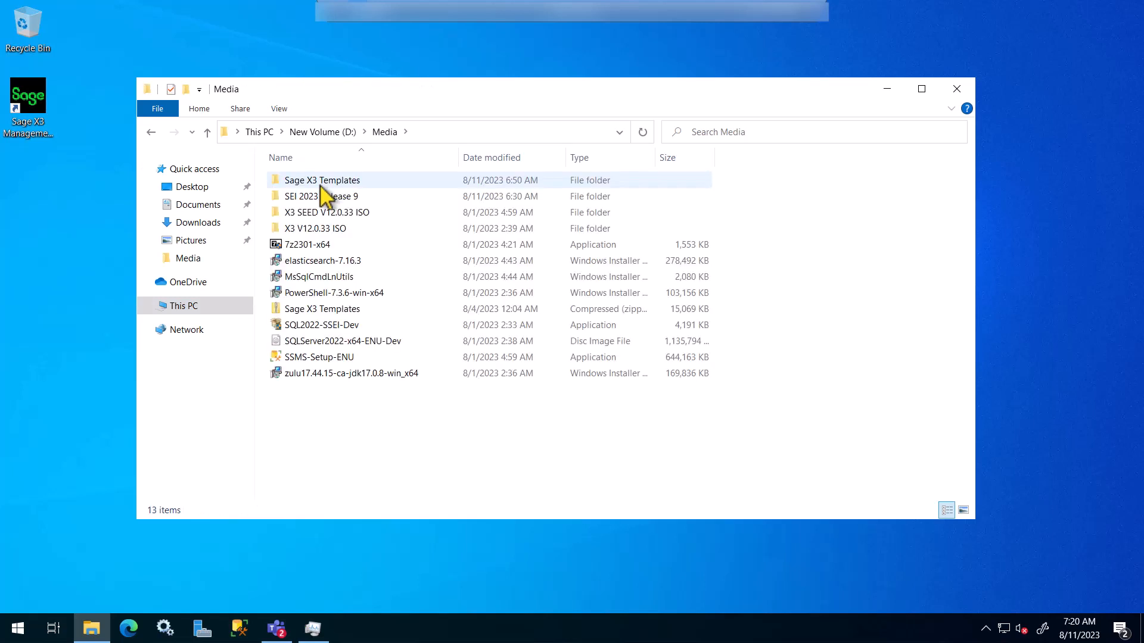
double_click(334, 198)
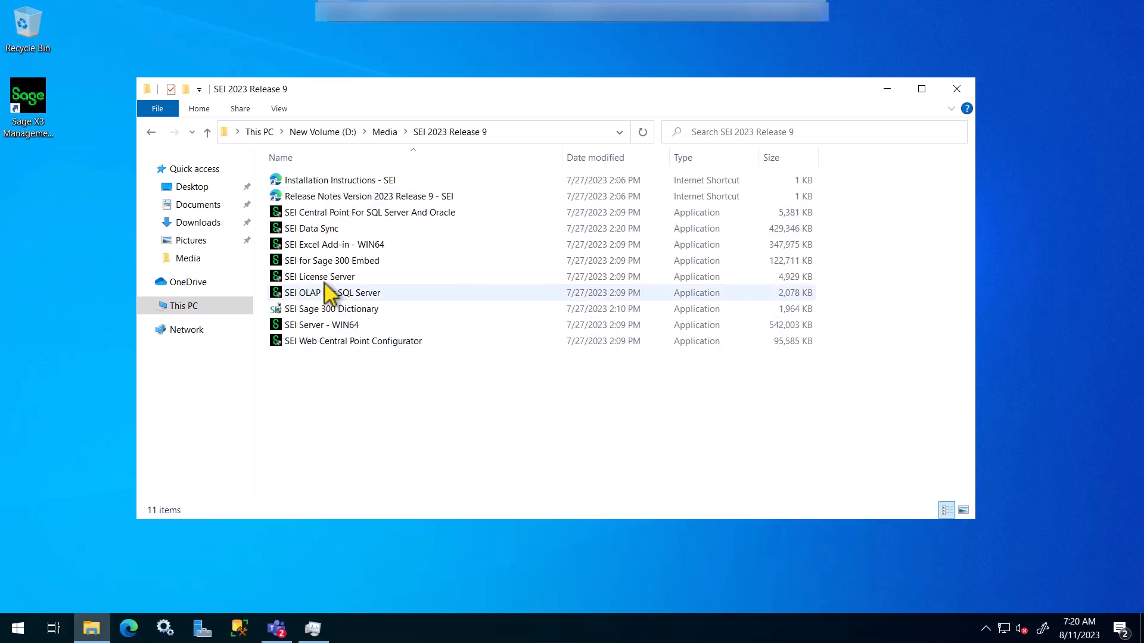
left_click(313, 245)
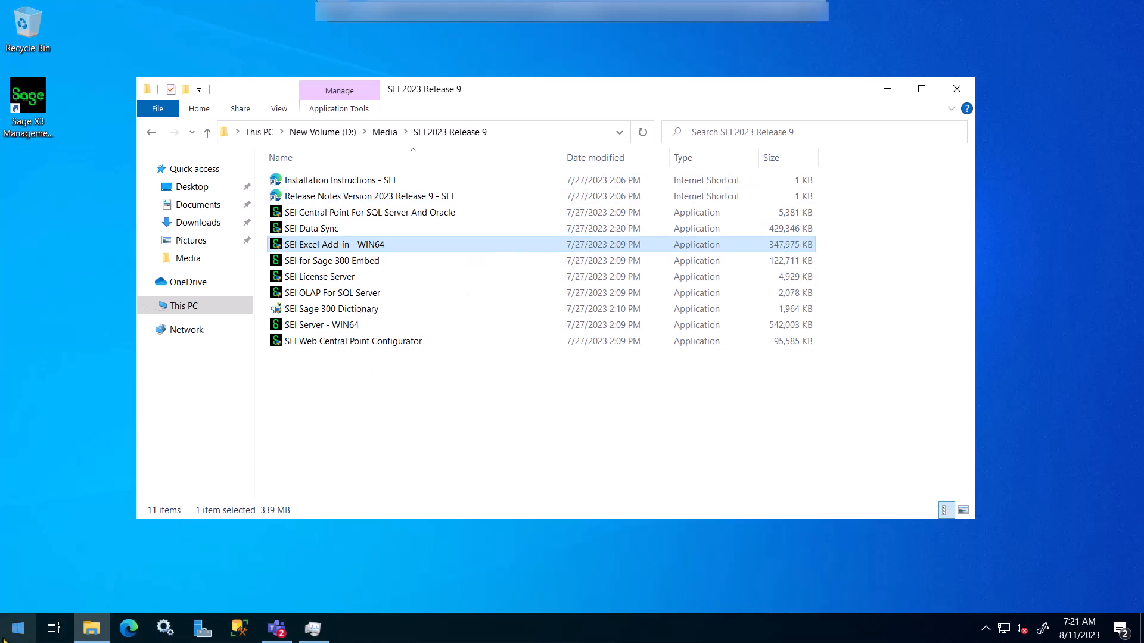
left_click(17, 628)
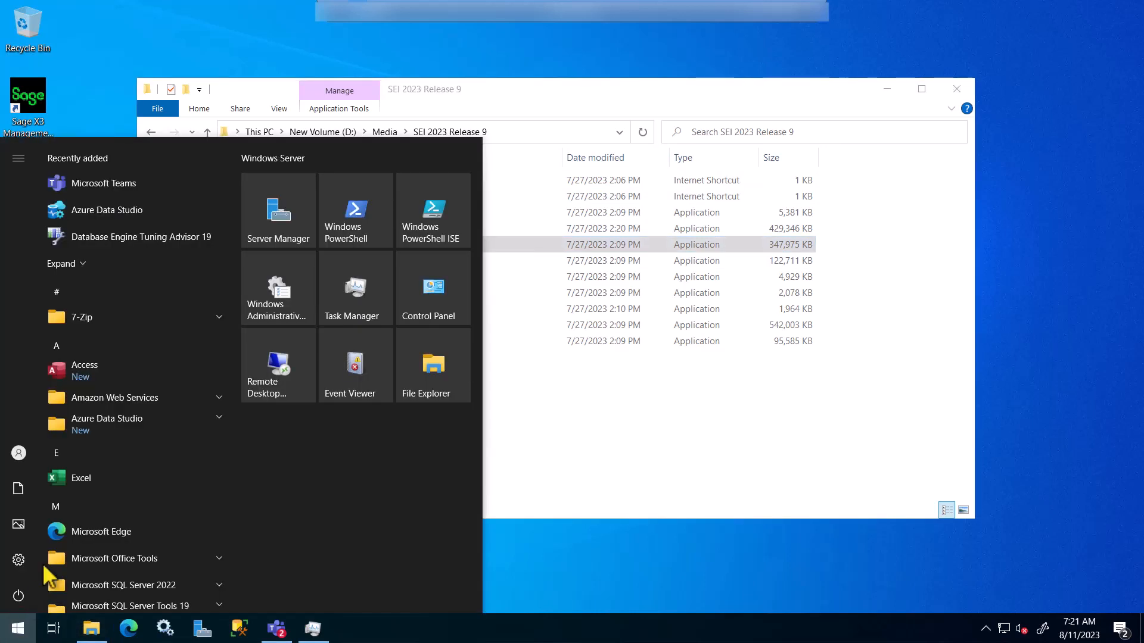
Step: Launch Excel, enable the Developer tab through Customize the Ribbon, and show its commands
left_click(70, 478)
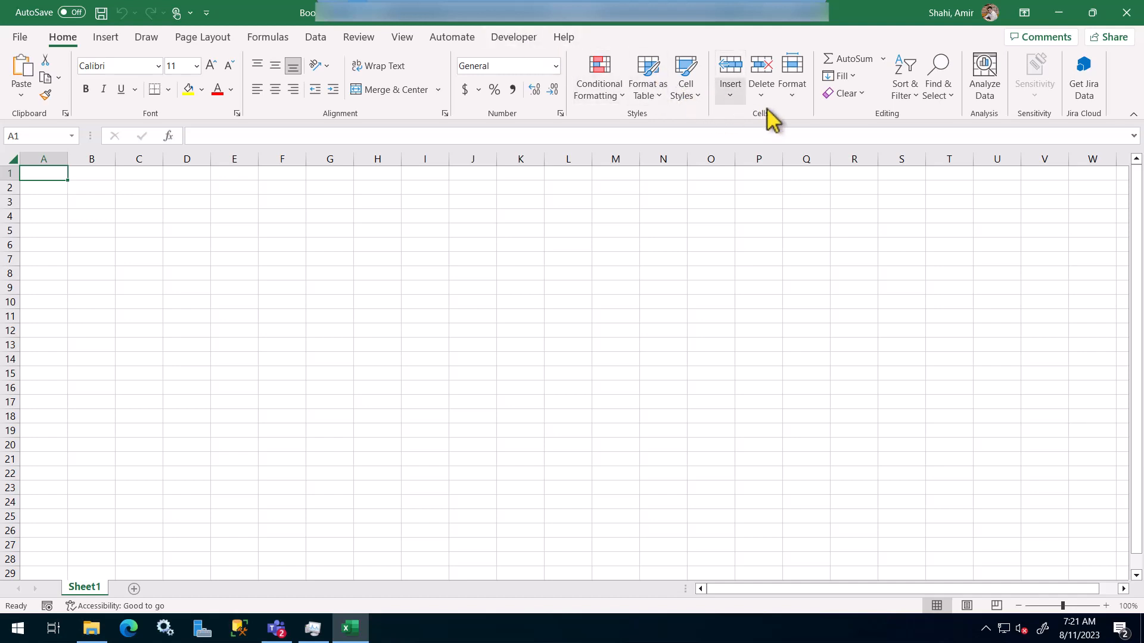
right_click(813, 119)
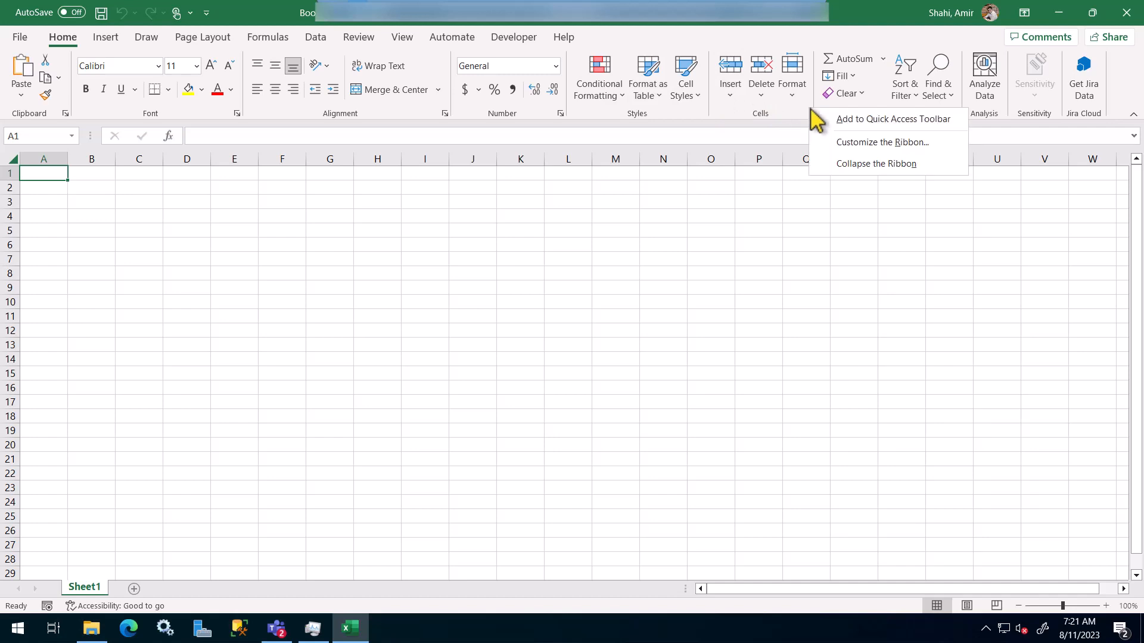
left_click(904, 152)
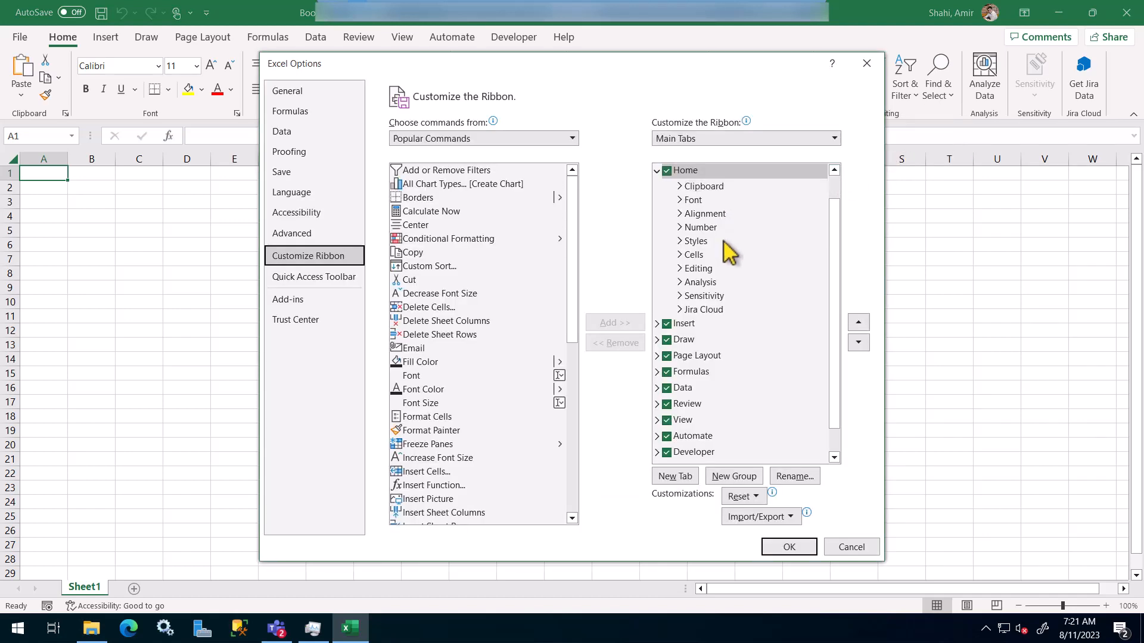
scroll(773, 345, "down", 1)
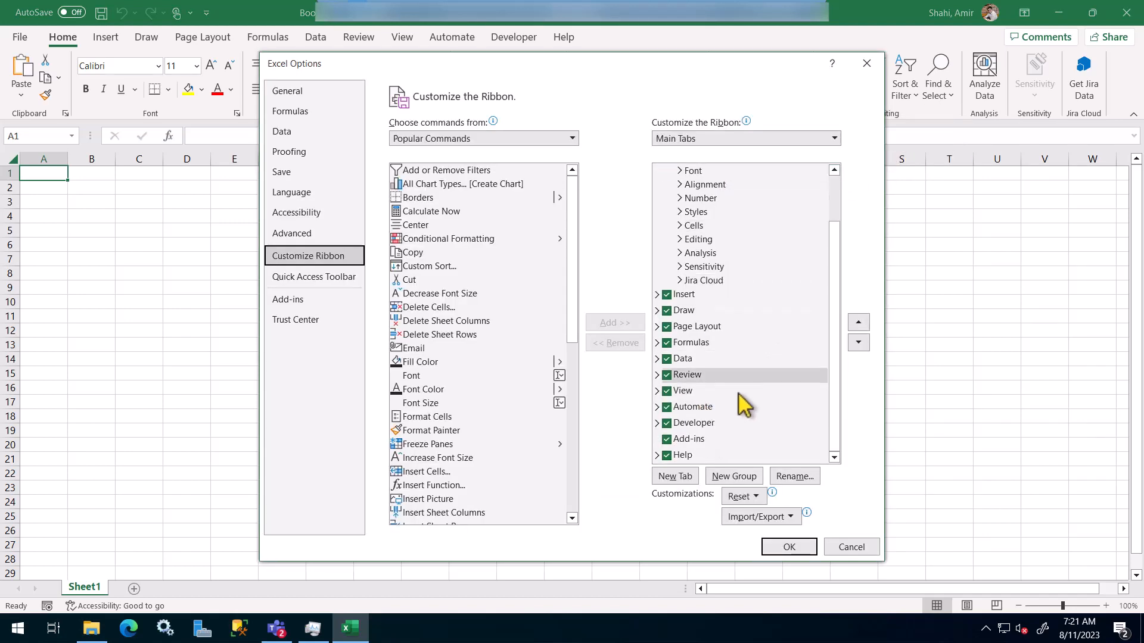
left_click(801, 549)
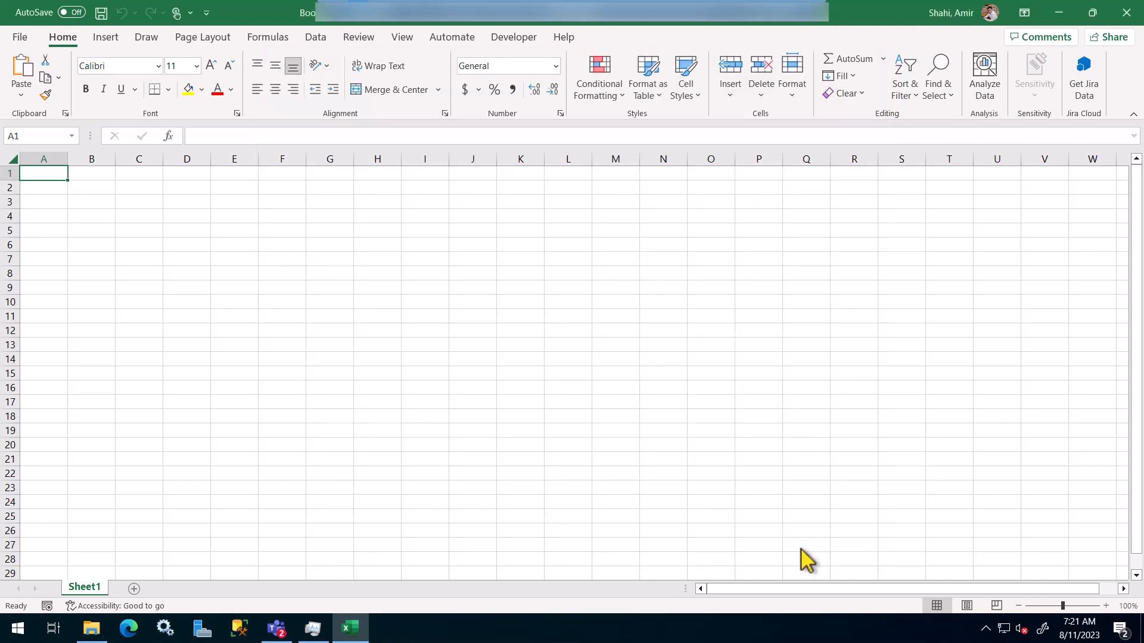
left_click(510, 38)
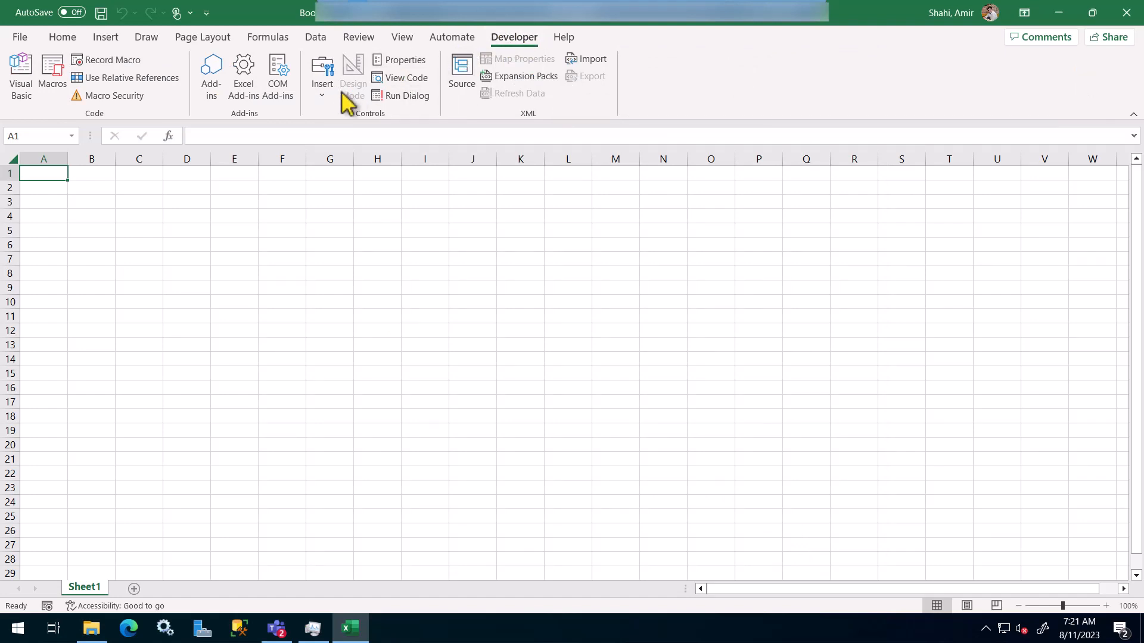
Step: Browse for an Excel add-in file and navigate to C:\Program Files
left_click(247, 77)
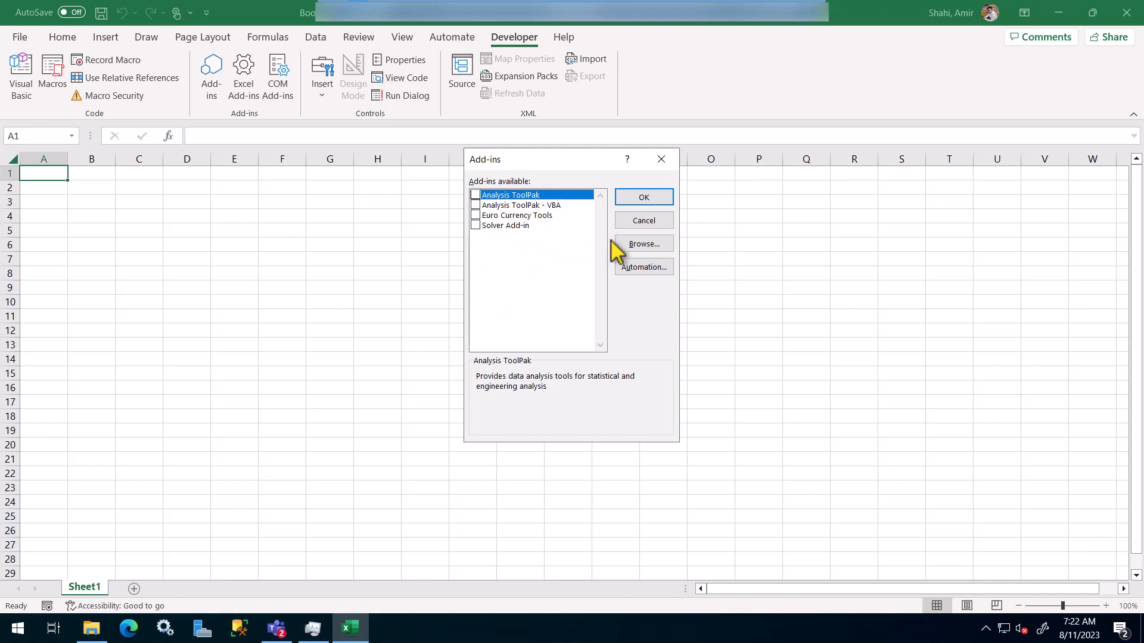
left_click(637, 244)
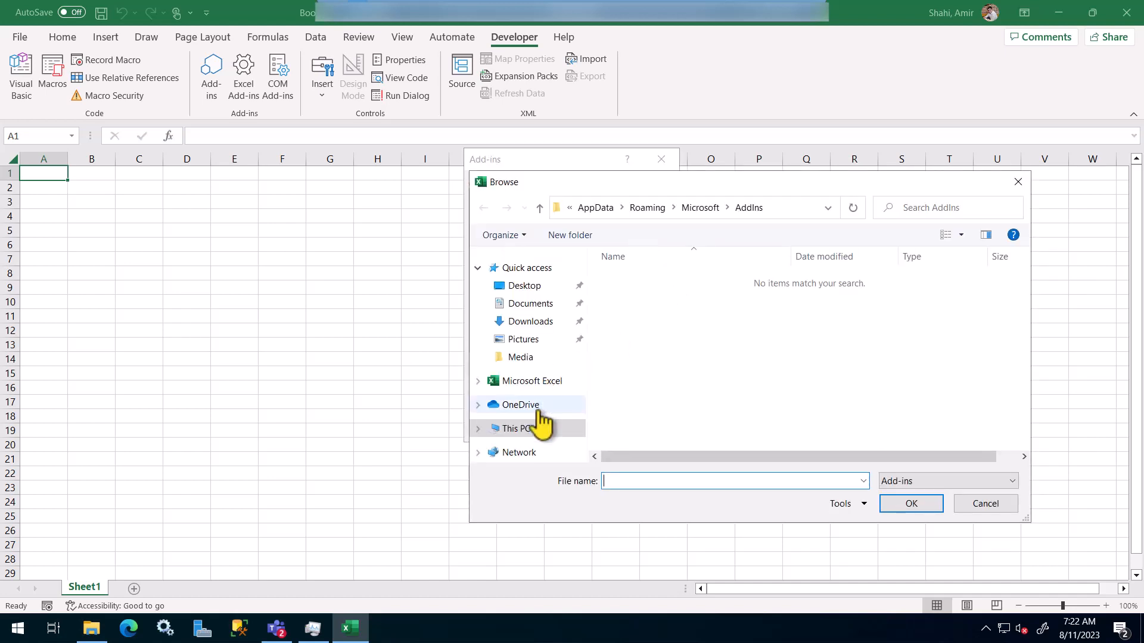
left_click(528, 431)
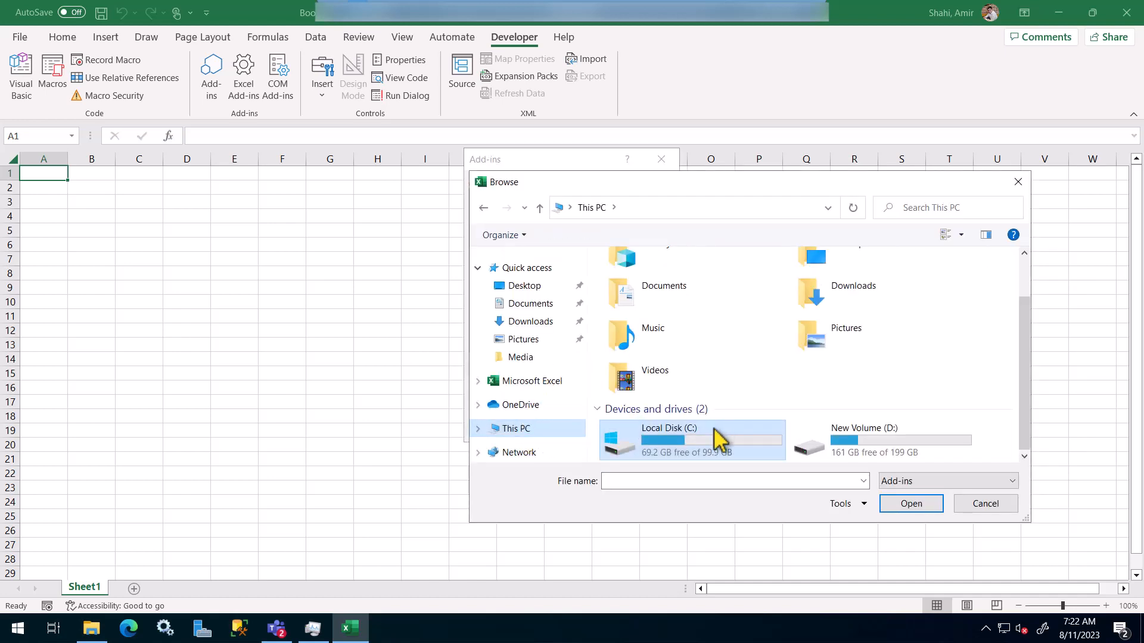
left_click(681, 443)
double_click(681, 443)
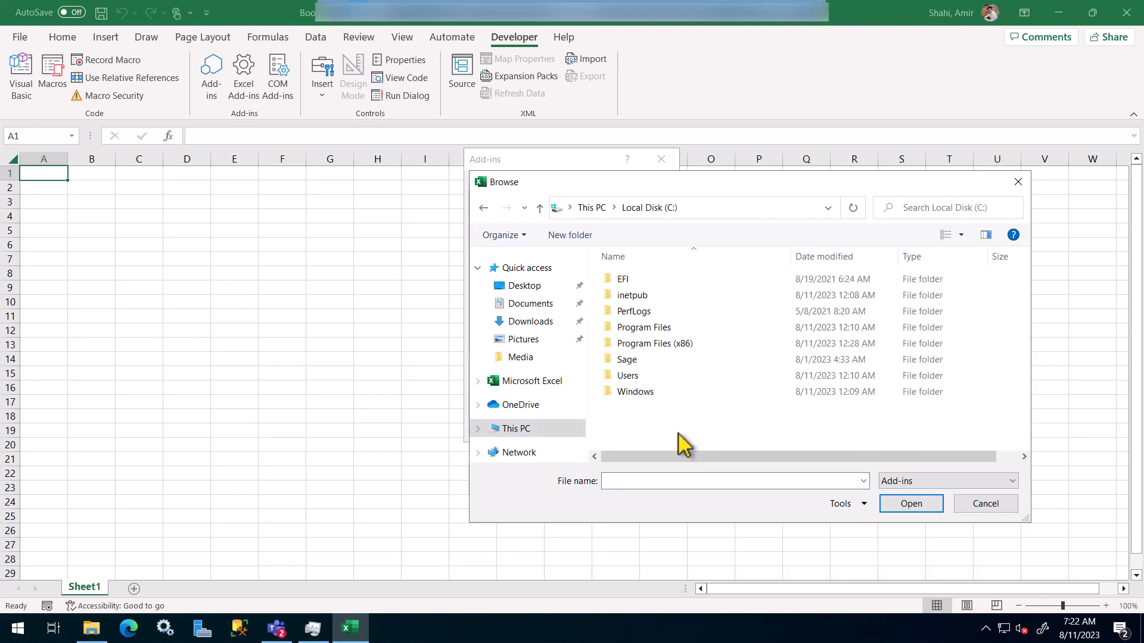
double_click(643, 373)
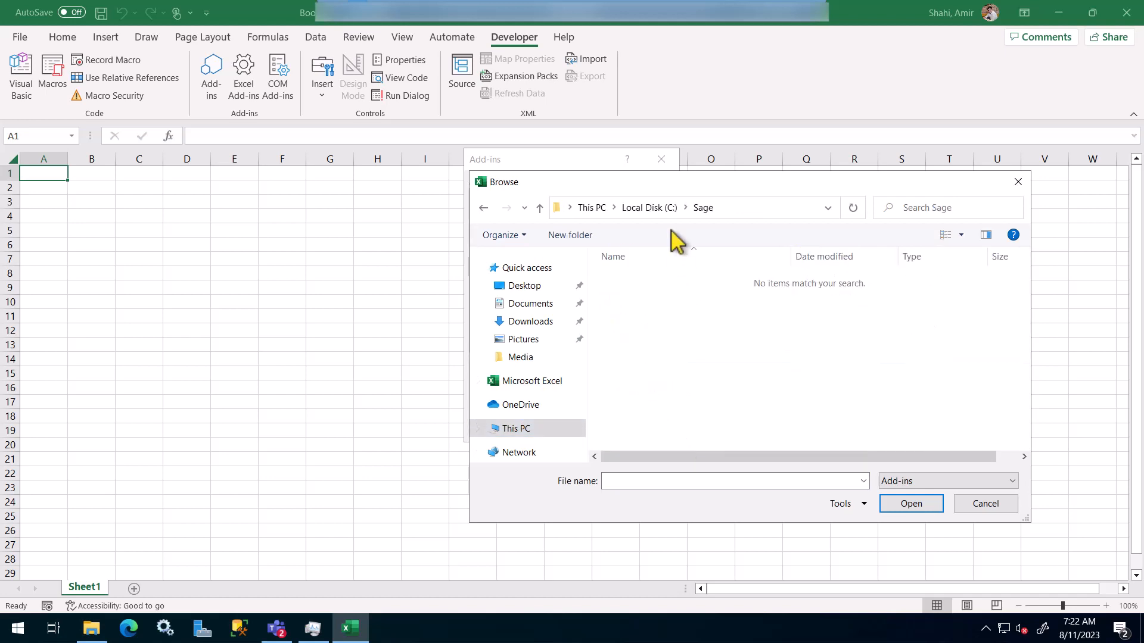
left_click(650, 208)
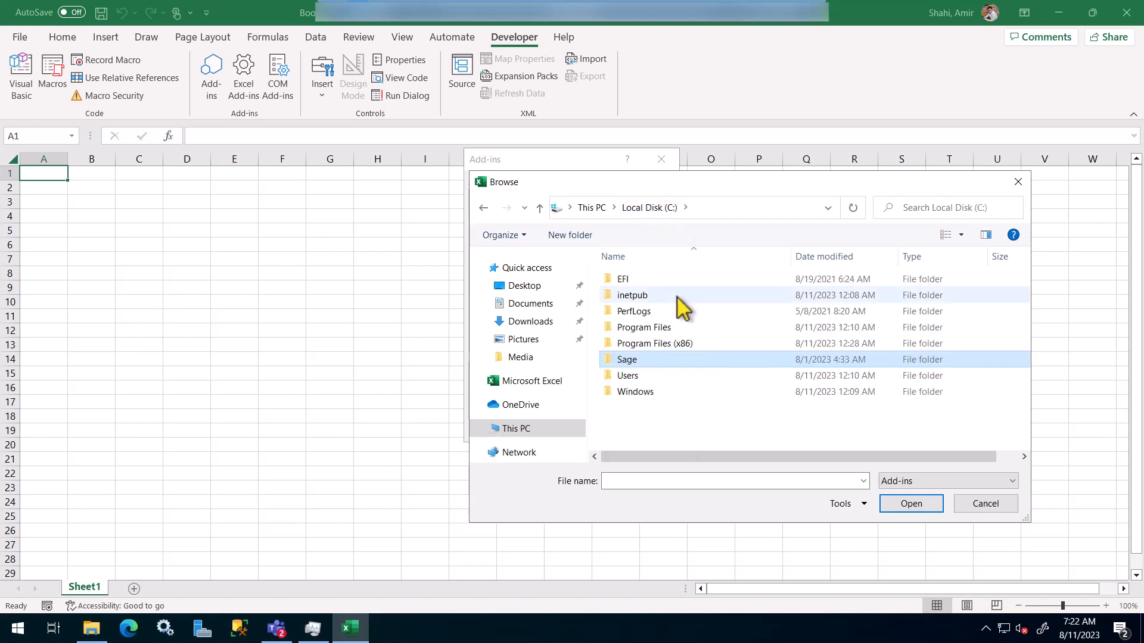
left_click(660, 329)
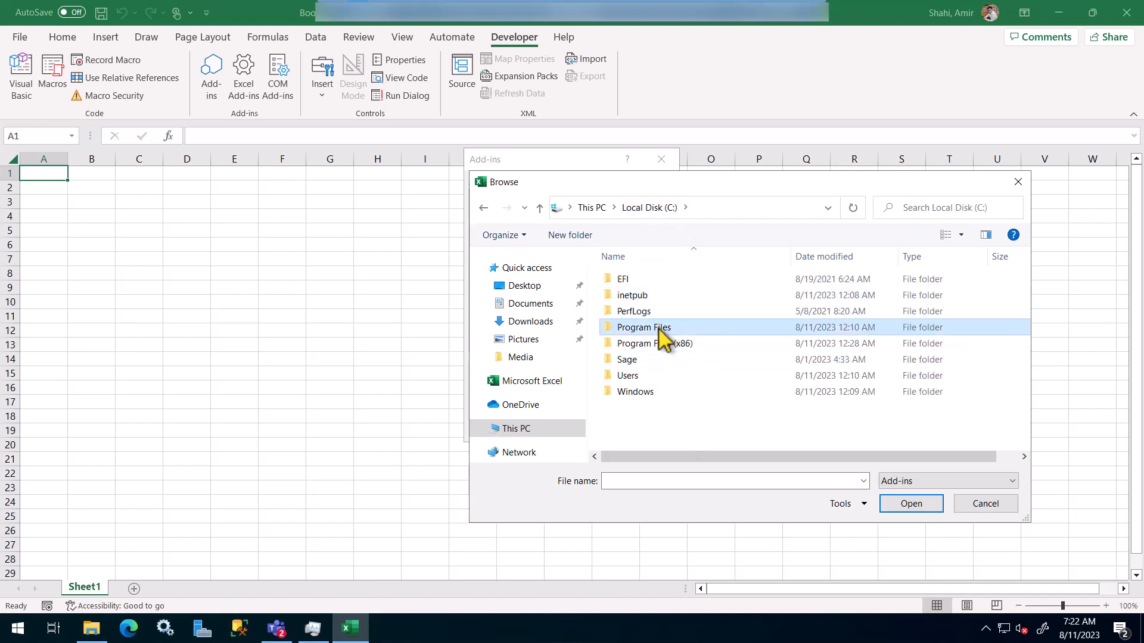
double_click(660, 329)
Step: Pick the add-in file from Program Files\Sage\SEI Add-in for Excel and keep it enabled
scroll(696, 351, "down", 4)
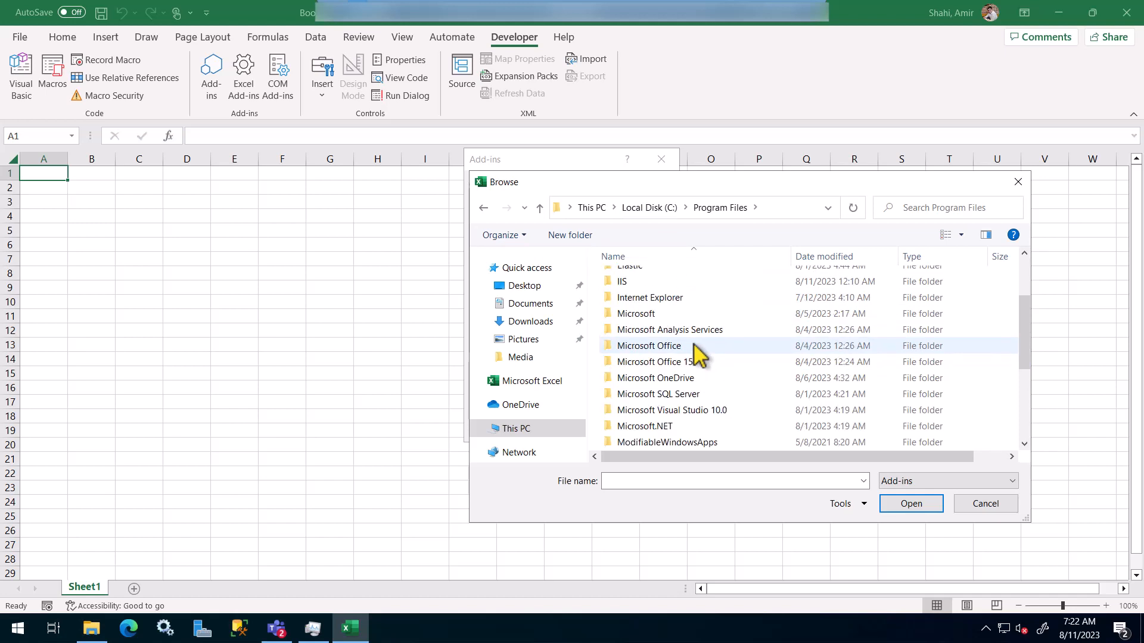
double_click(661, 379)
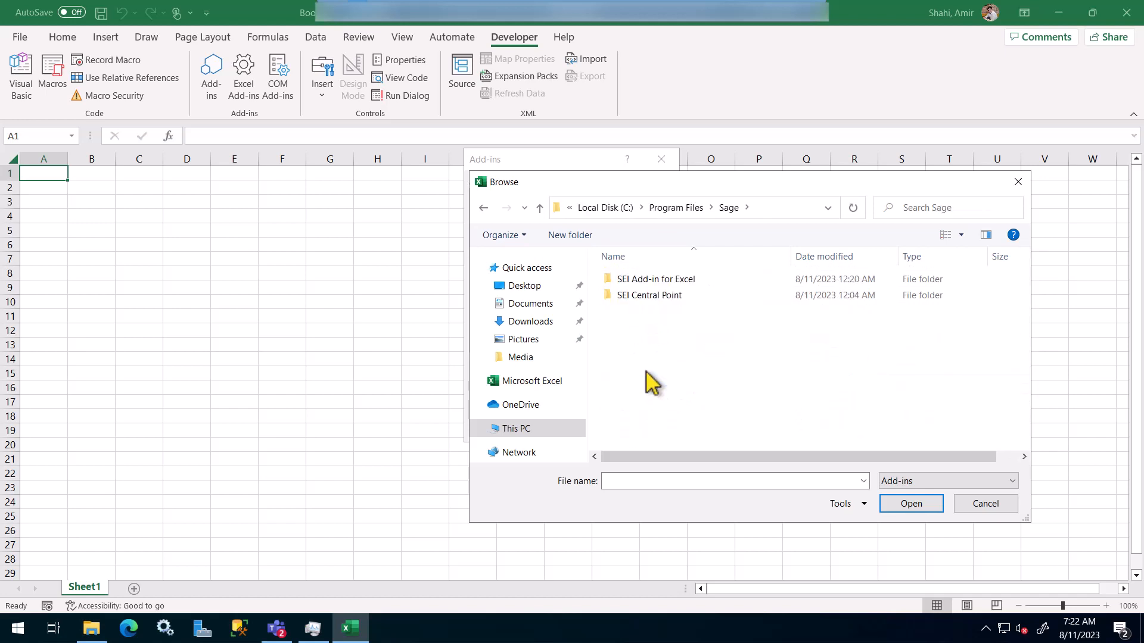
left_click(683, 284)
double_click(683, 284)
scroll(744, 322, "down", 2)
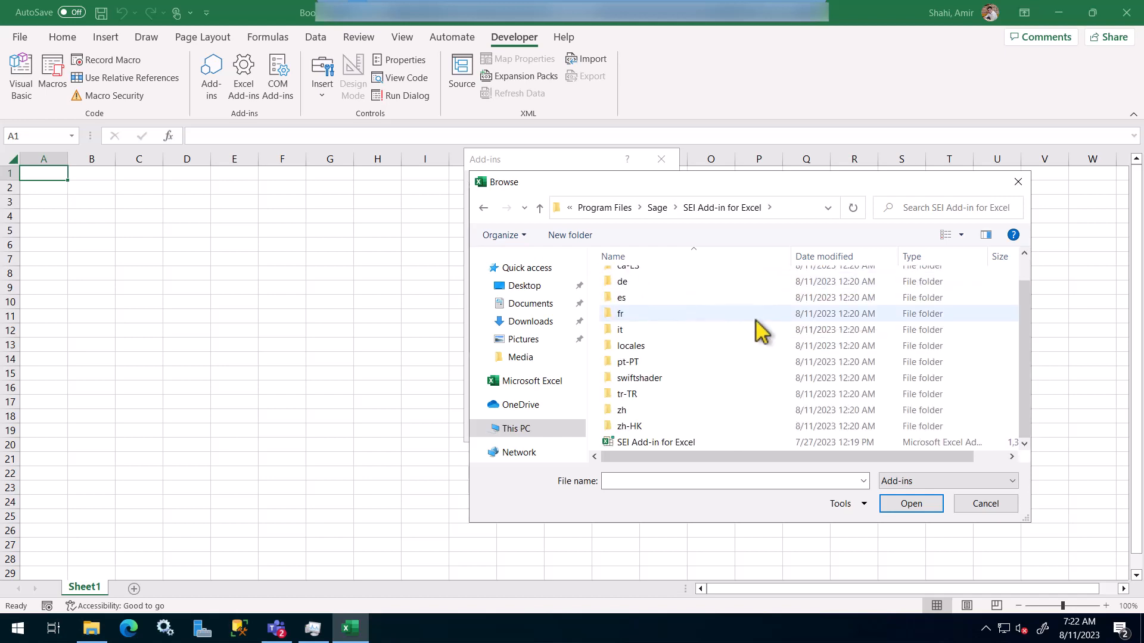
left_click(673, 443)
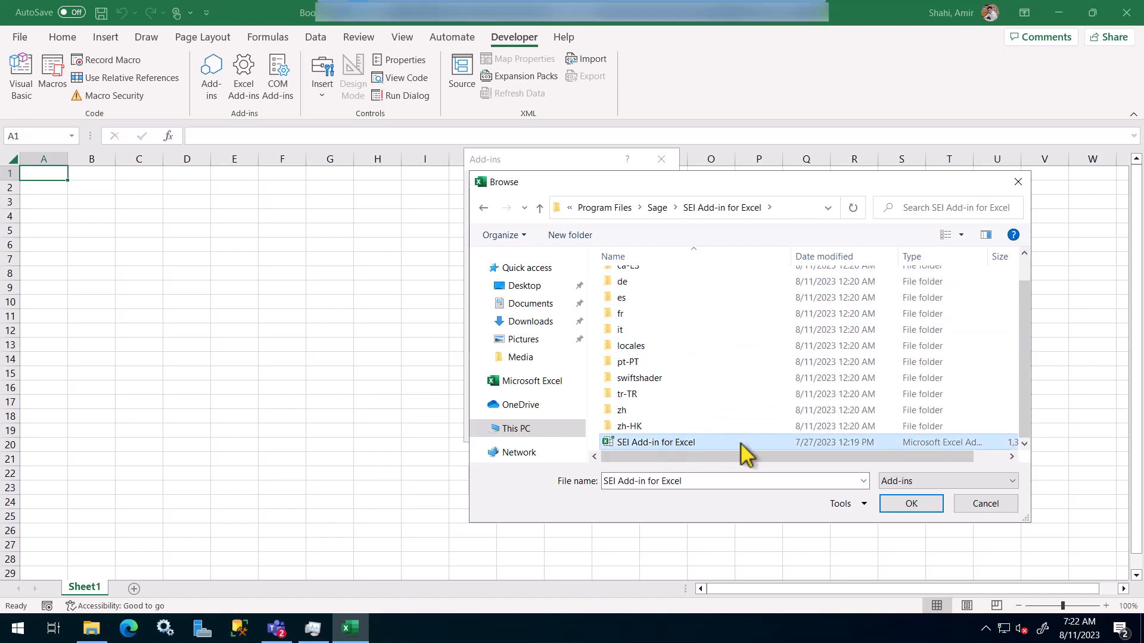
left_click(911, 505)
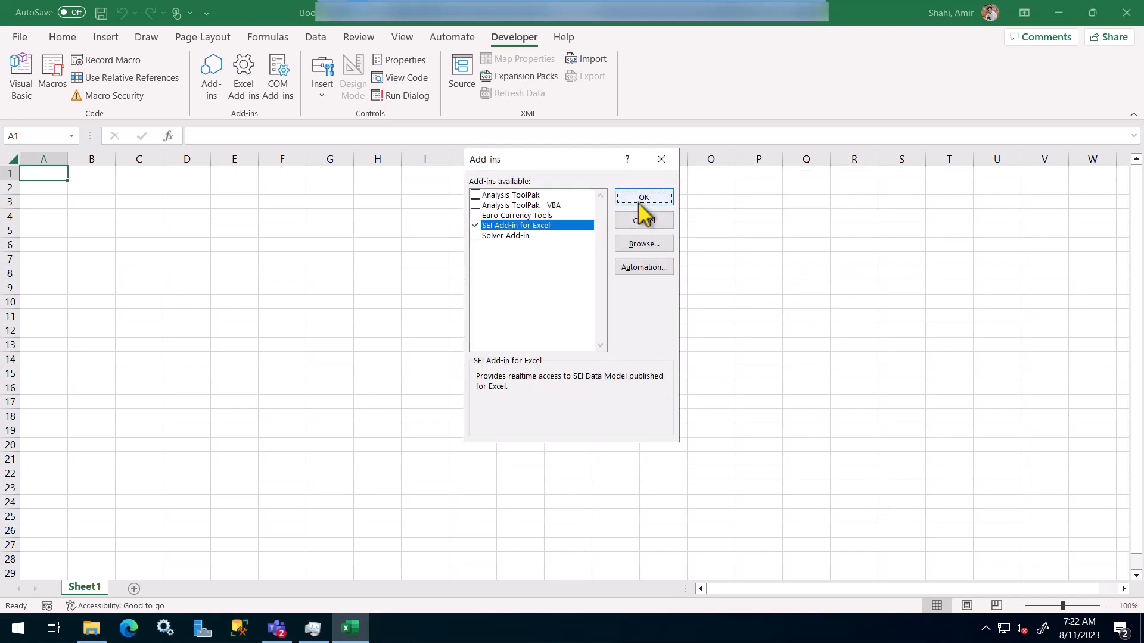
left_click(644, 206)
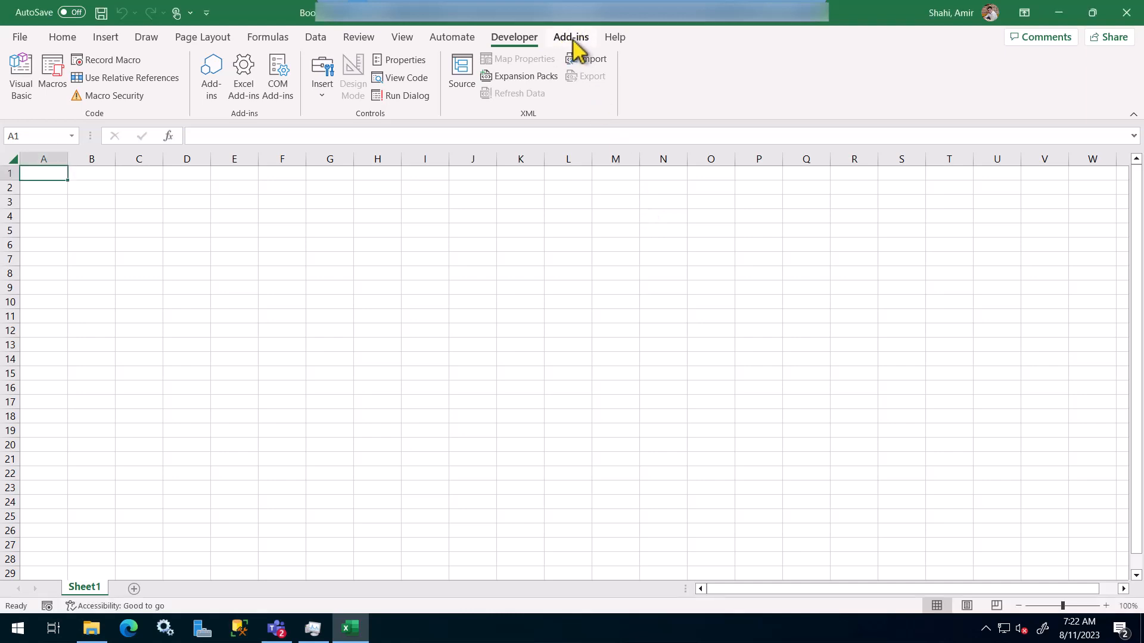
Step: Open the SEI Login dialog with Change User on the Add-ins tab
left_click(571, 38)
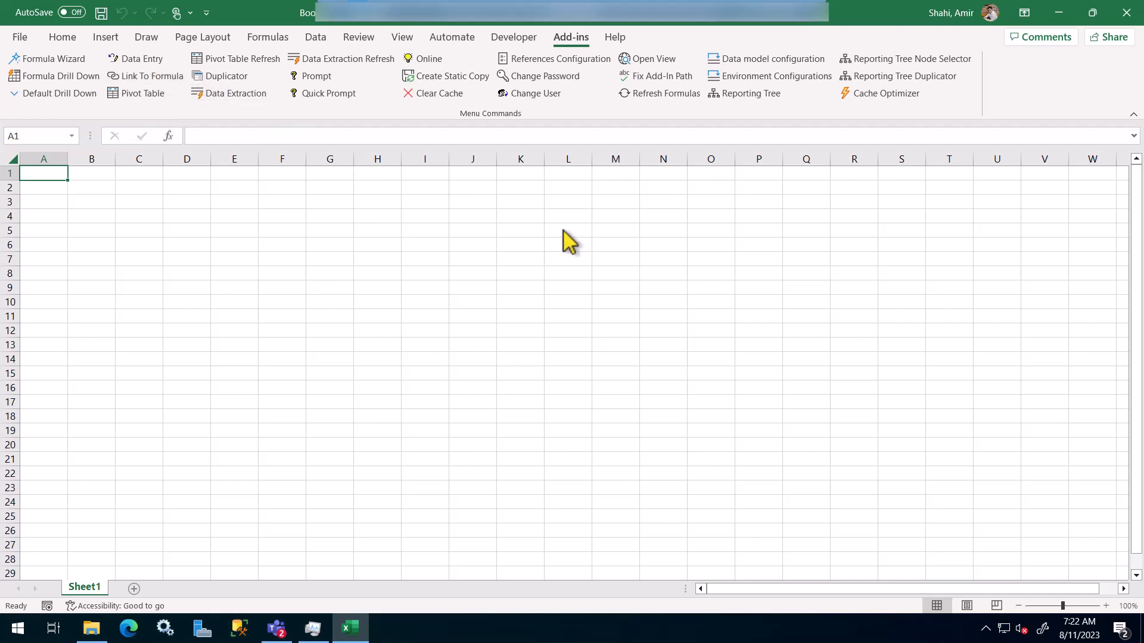
left_click(538, 96)
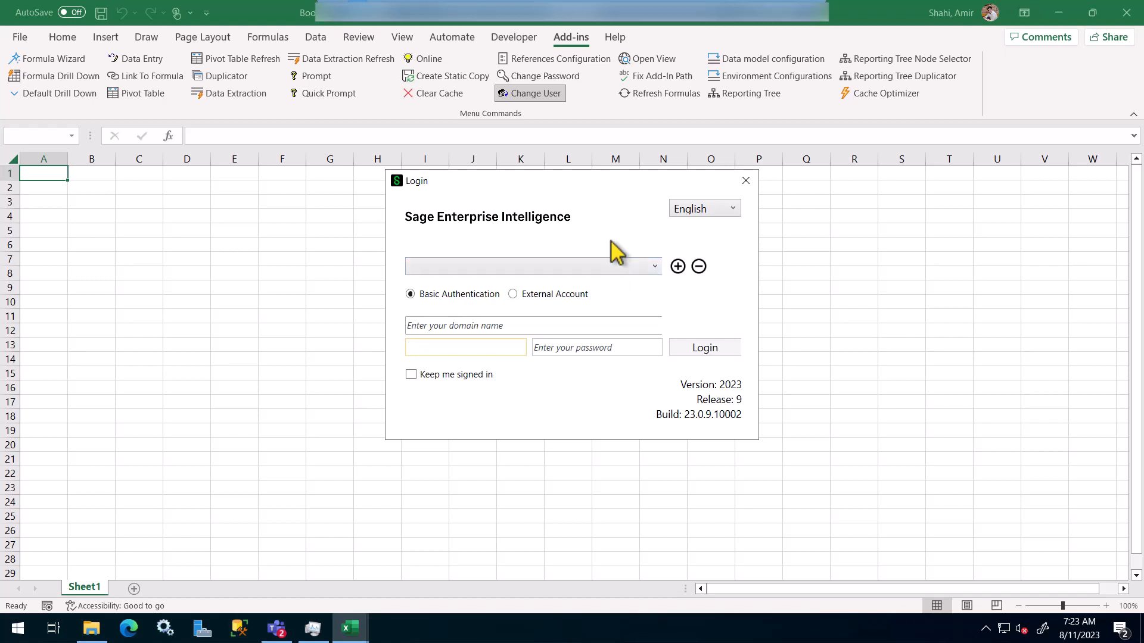
left_click(677, 267)
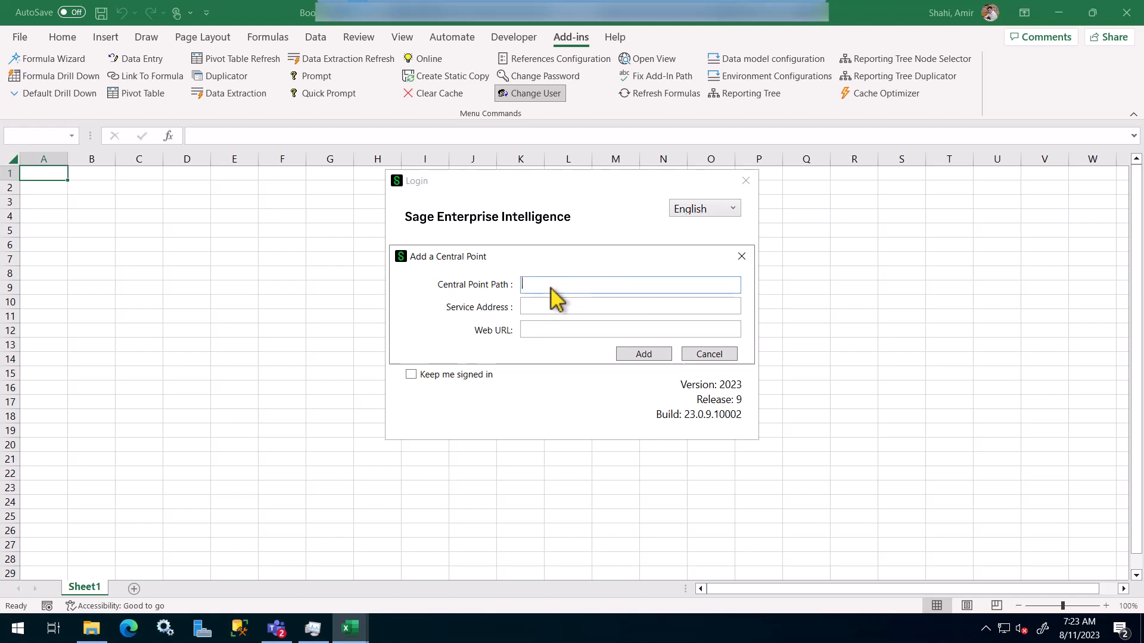
type("\\\\EC2AMAZ-D8DO4II\\CentralPoint")
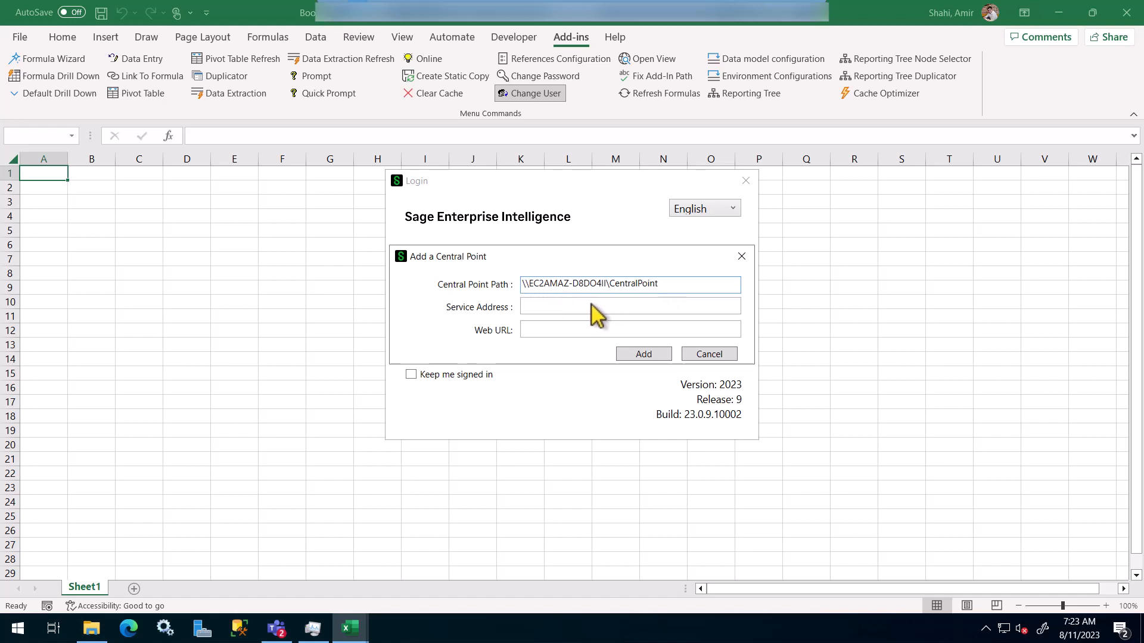
left_click(549, 314)
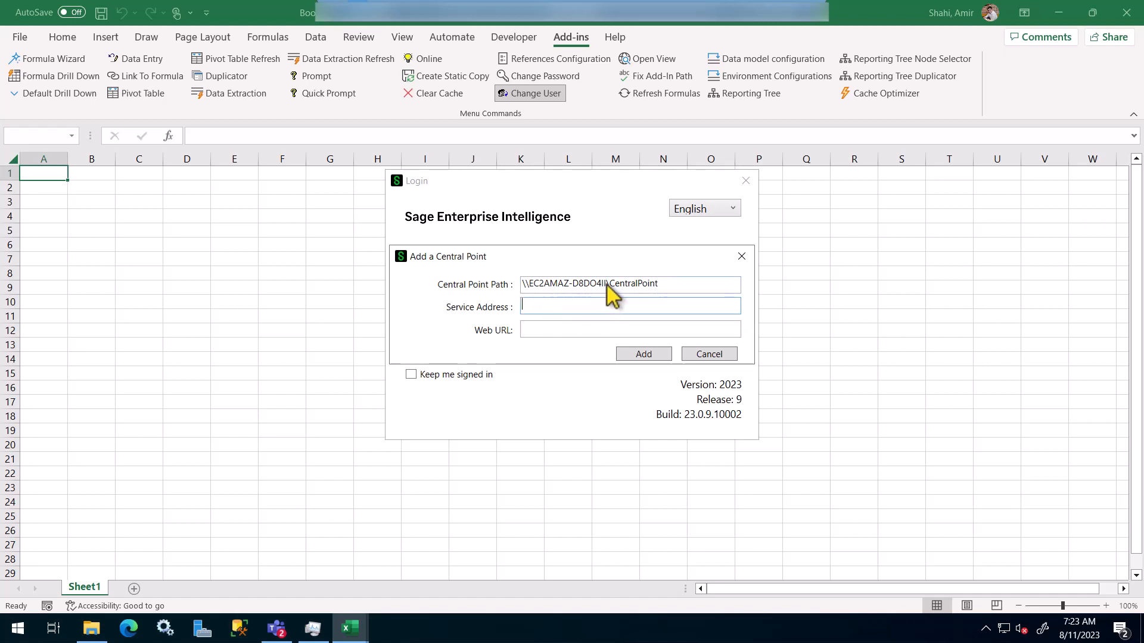
type("http://")
left_click_drag(606, 285, 529, 285)
key("ctrl+c")
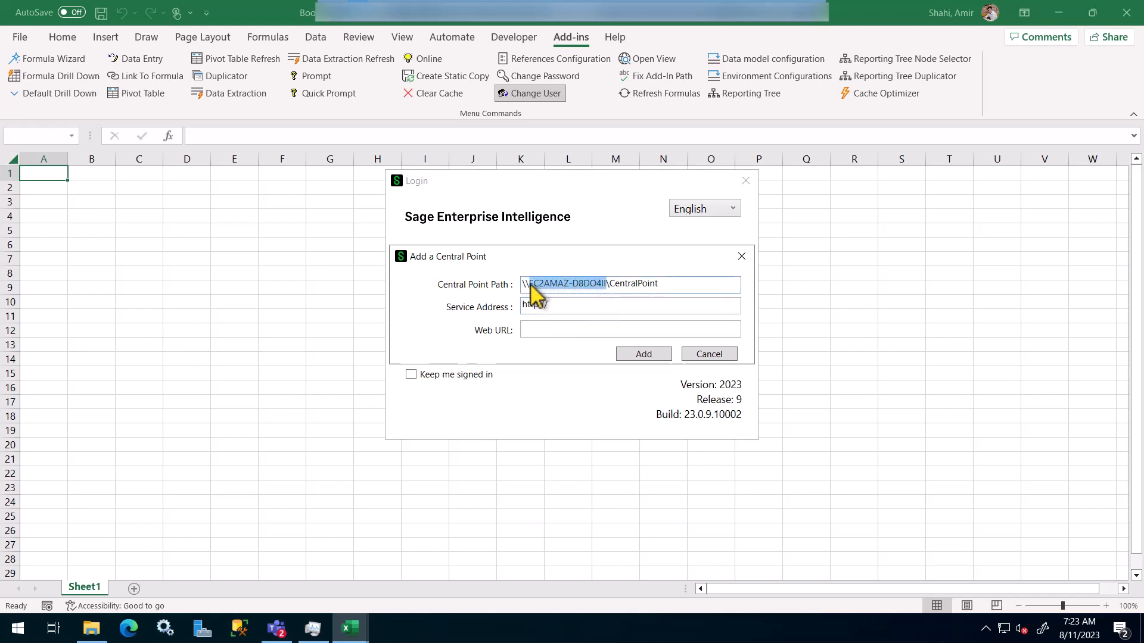
left_click(592, 307)
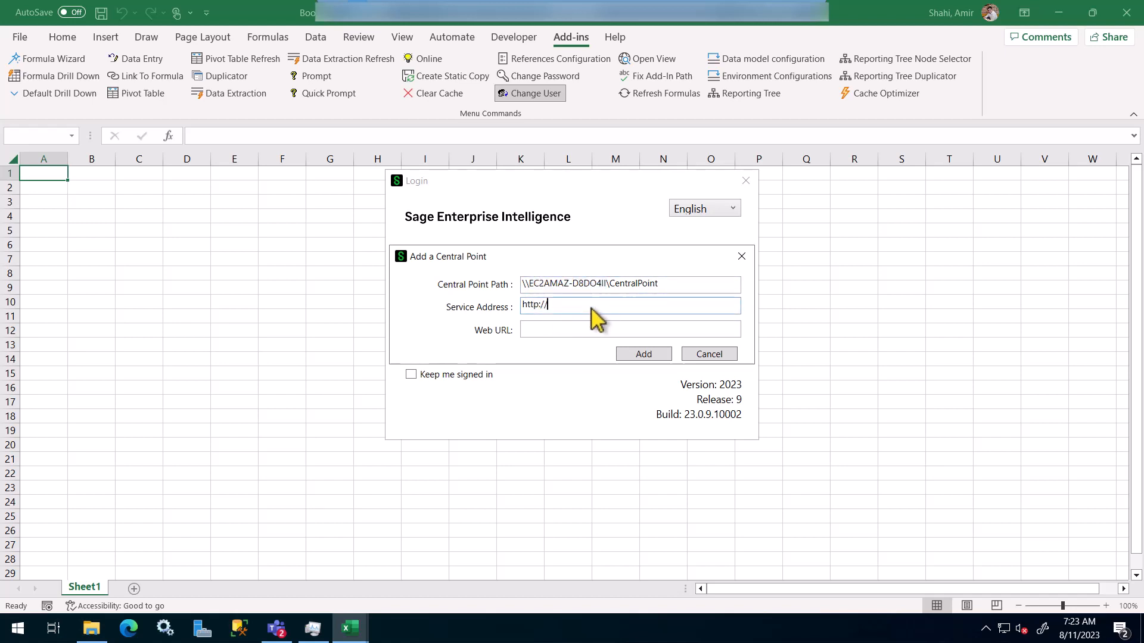
key("ctrl+v")
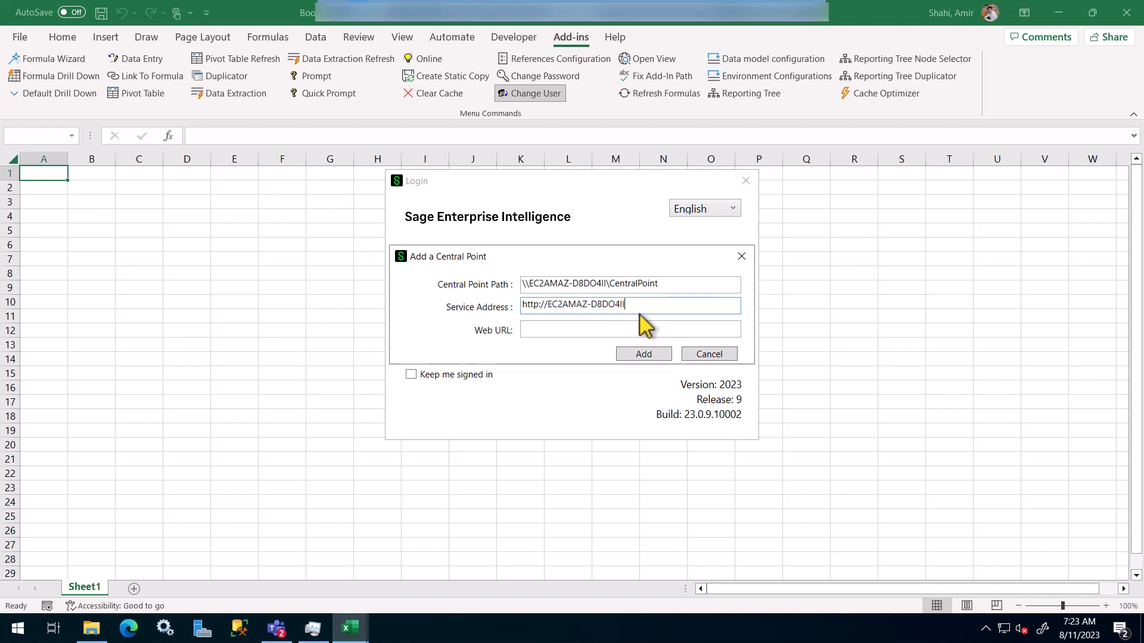
type(":4504")
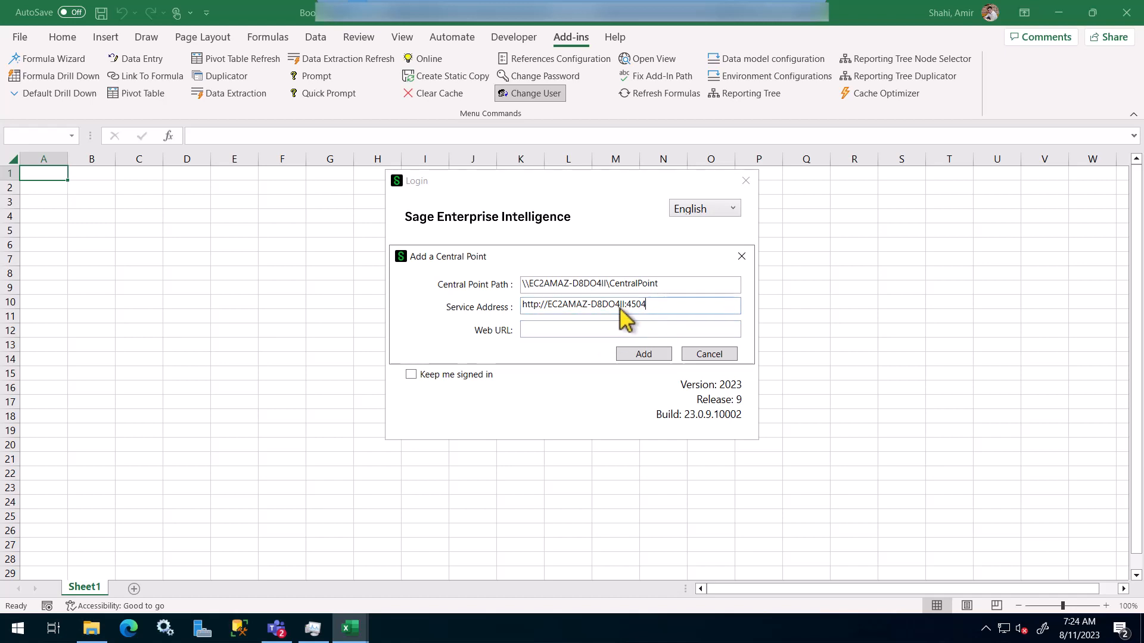
Step: Set the web URL to the same server on port 81 and save the Central Point
left_click_drag(647, 305, 514, 304)
key("ctrl+c")
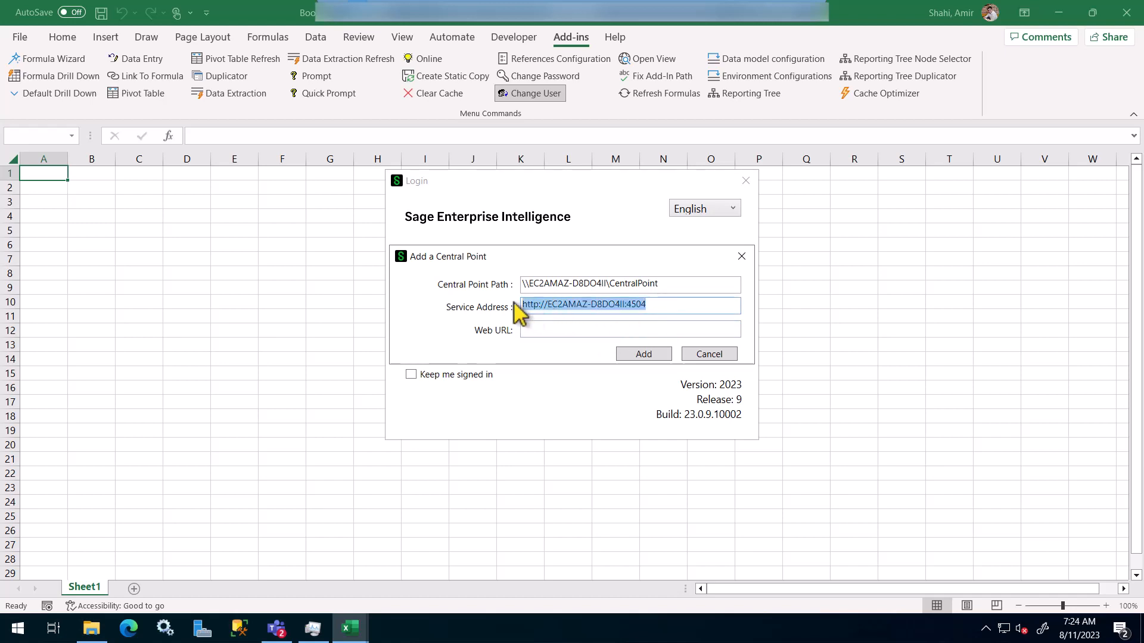
left_click(614, 328)
key("ctrl+v")
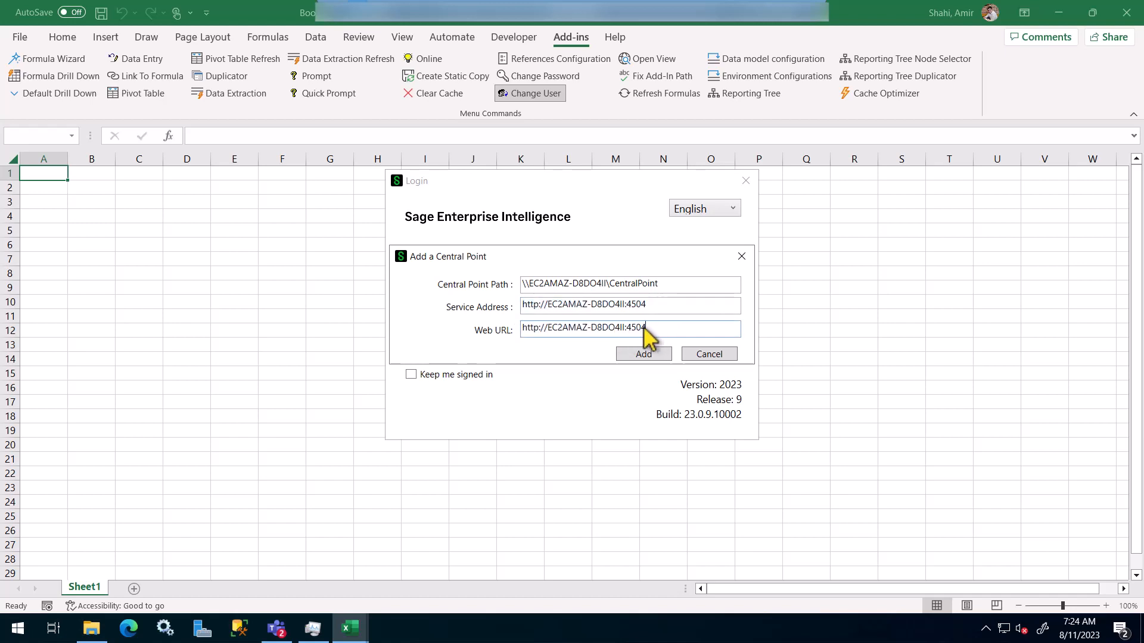
left_click_drag(647, 328, 626, 329)
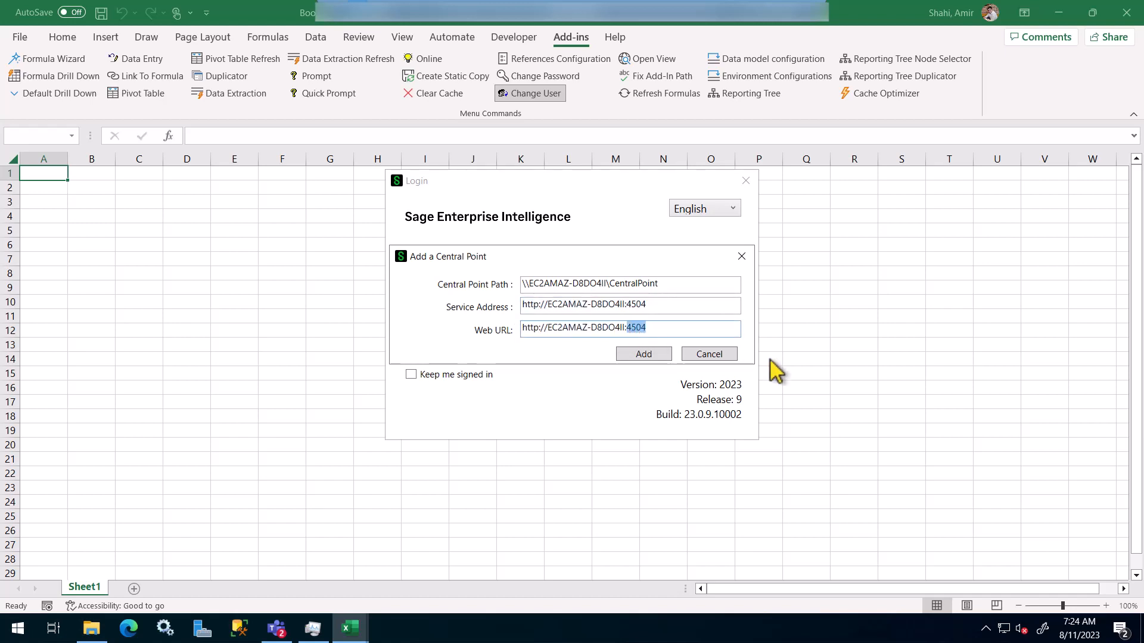
type("81")
left_click(651, 355)
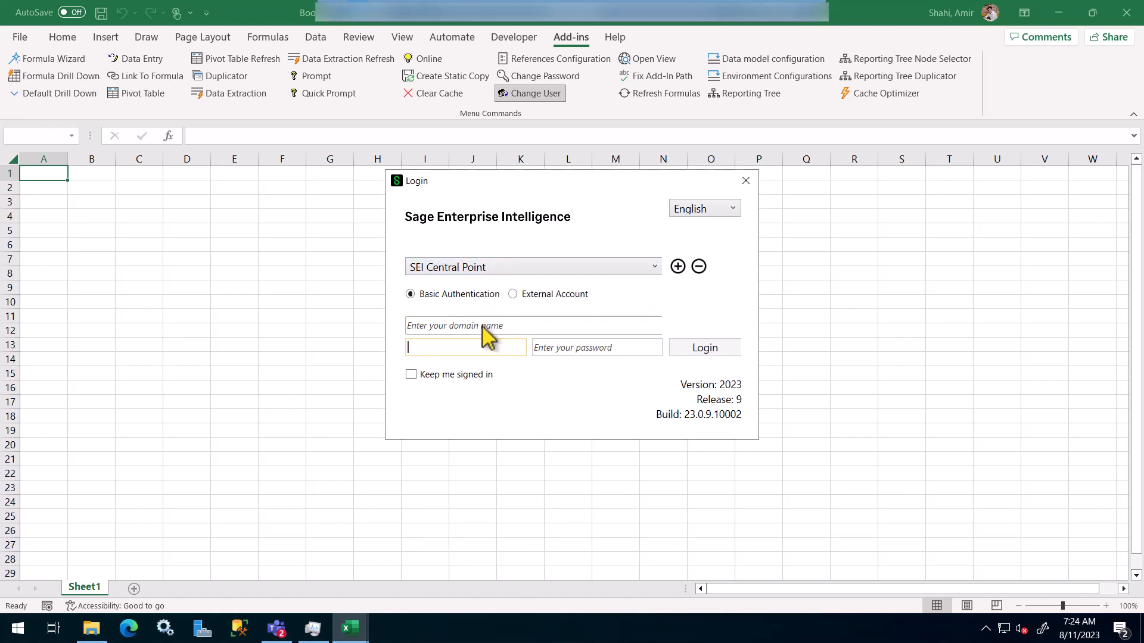
Step: Log in to Sage Enterprise Intelligence with the administrator username and password
left_click(507, 348)
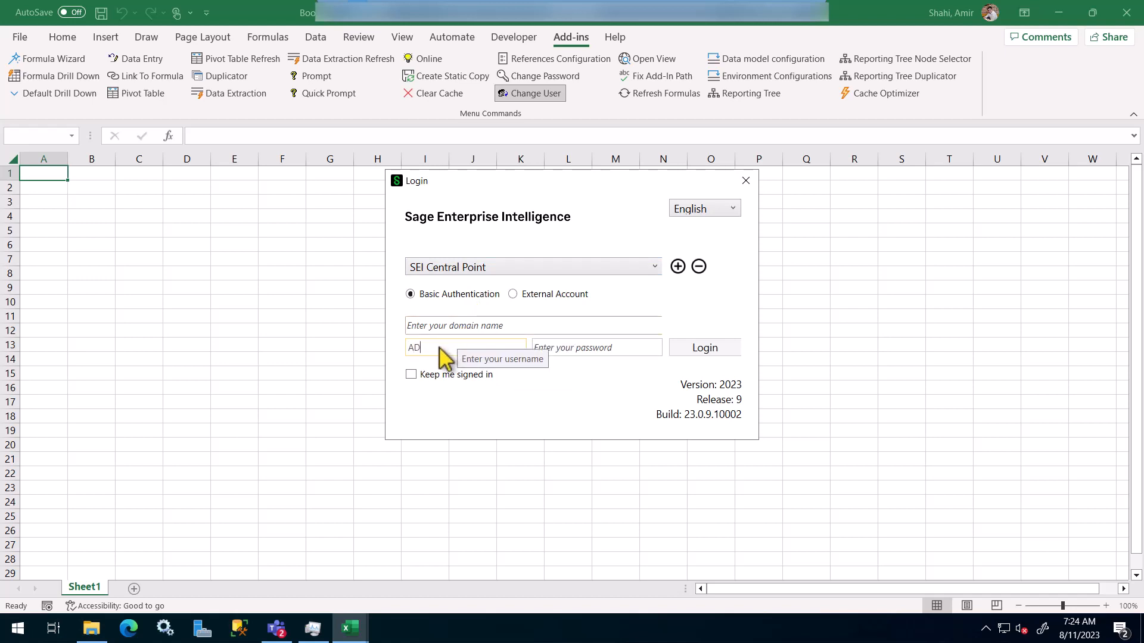
key("Tab")
type("•••••")
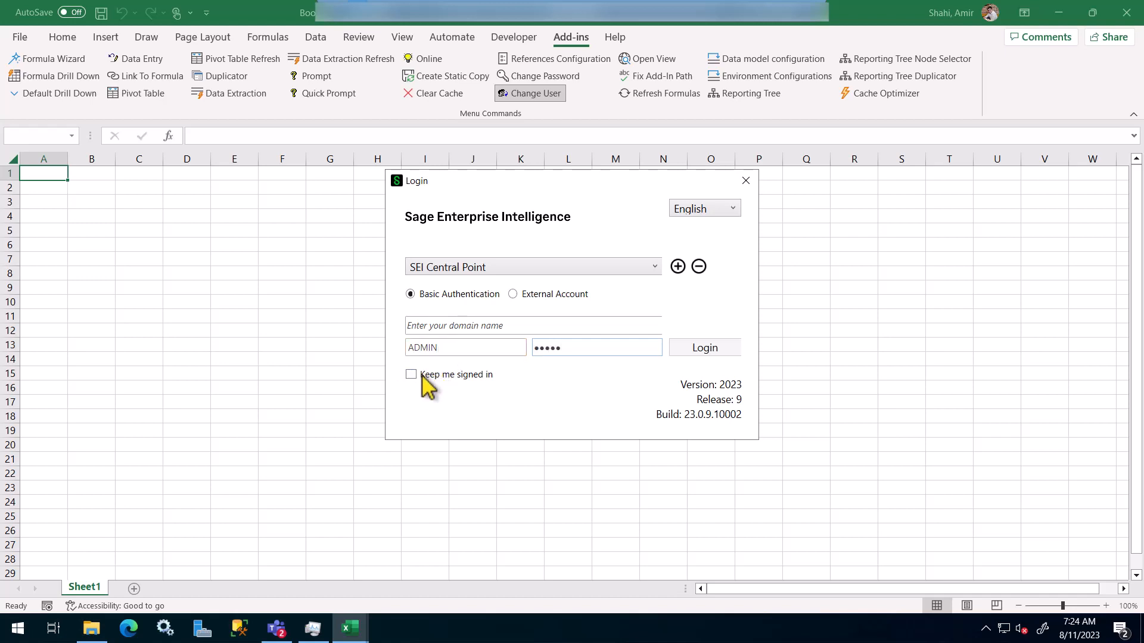
left_click(708, 353)
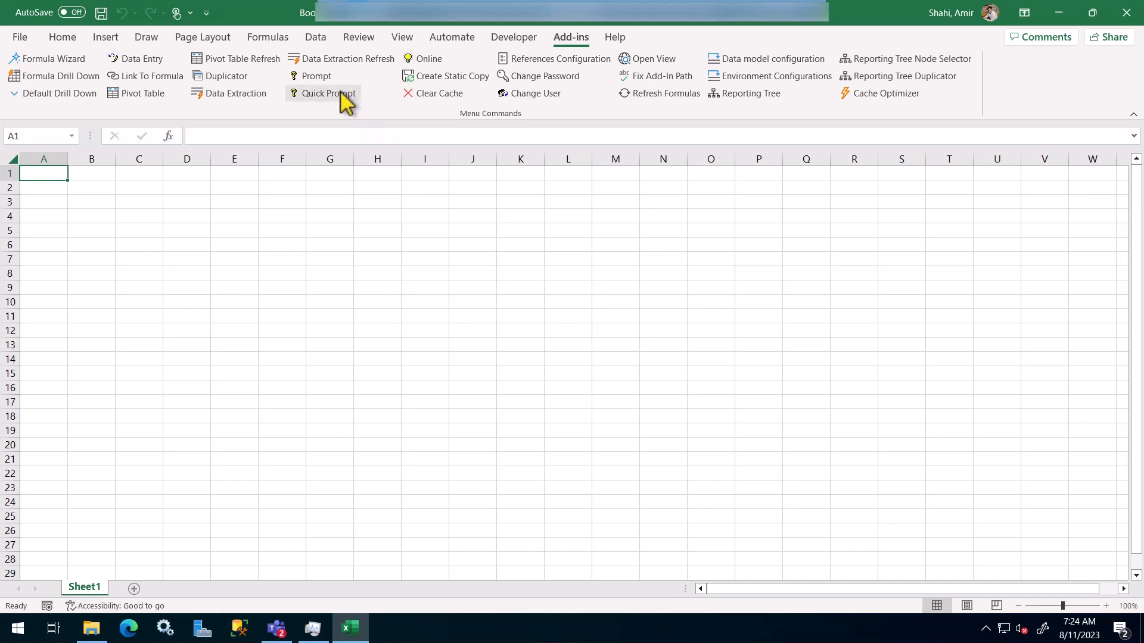
left_click(48, 60)
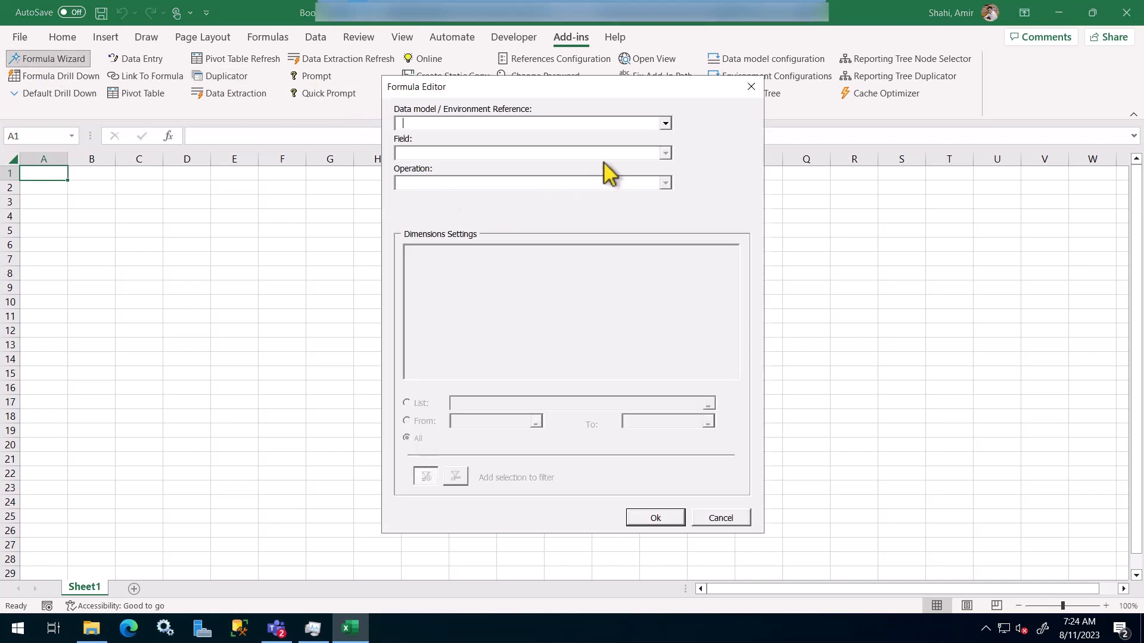
left_click(666, 123)
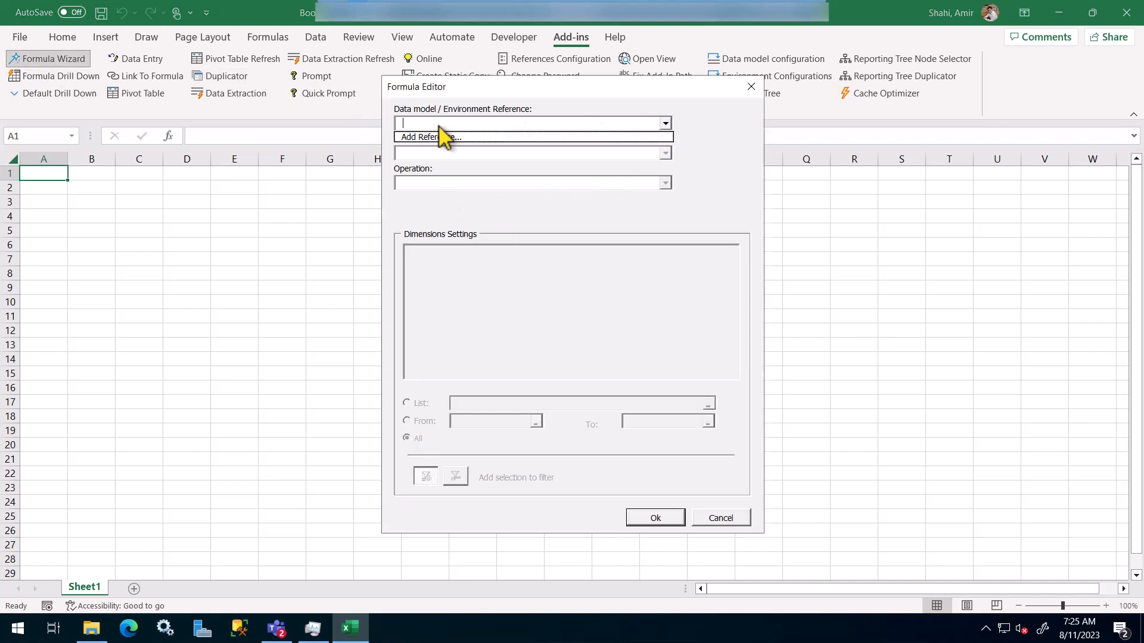
left_click(427, 138)
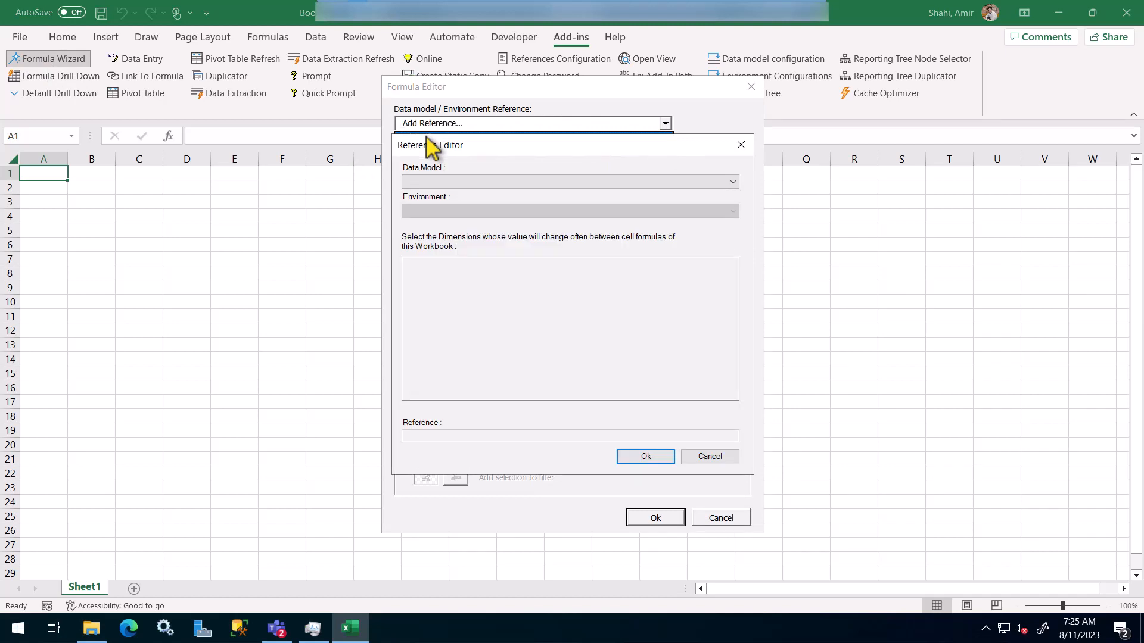
left_click(543, 183)
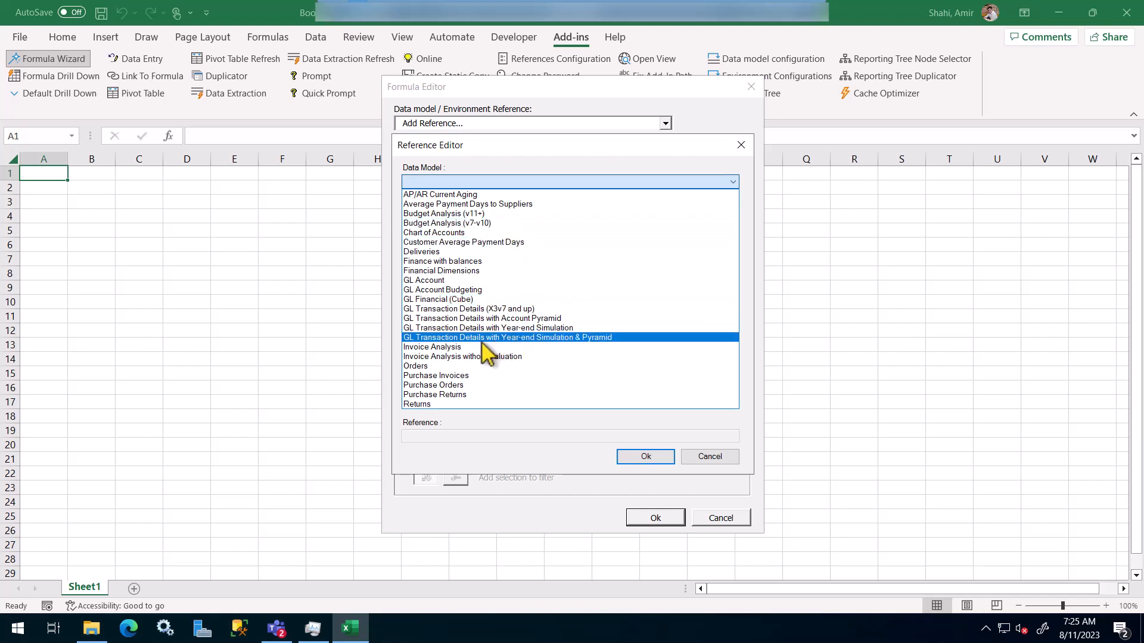
left_click(457, 347)
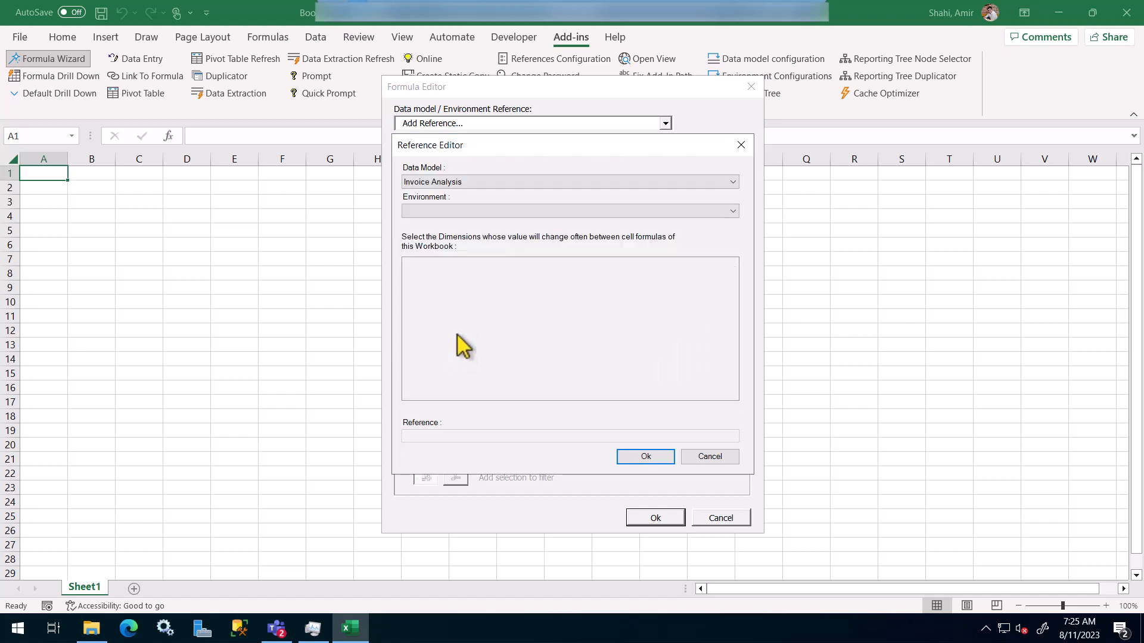
left_click(453, 214)
left_click(428, 225)
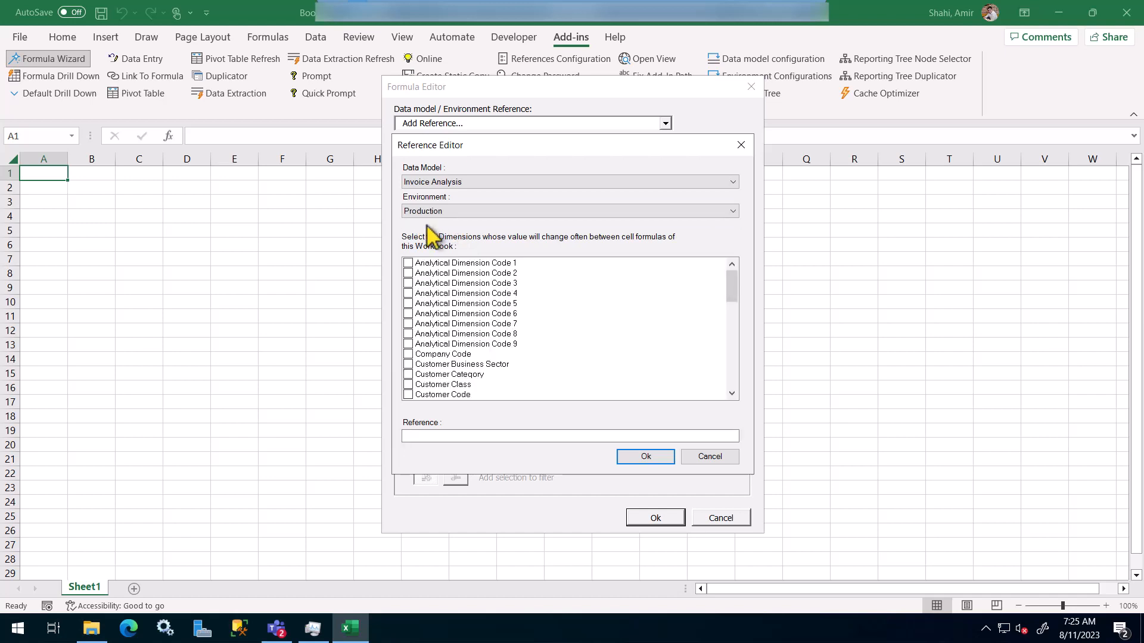
scroll(475, 331, "down", 2)
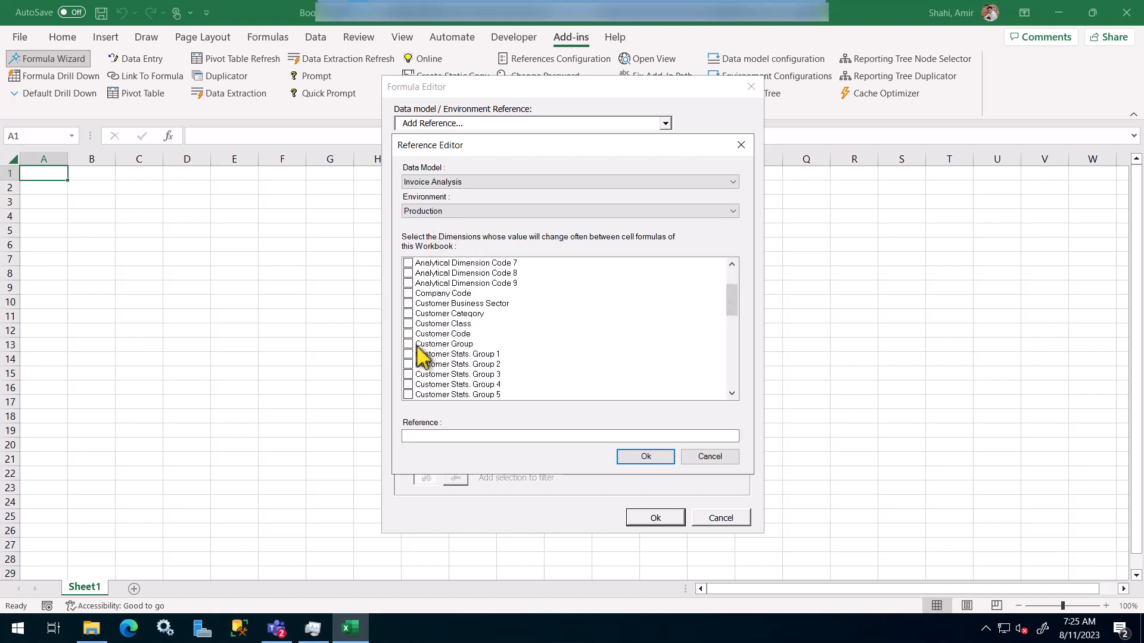
left_click(410, 334)
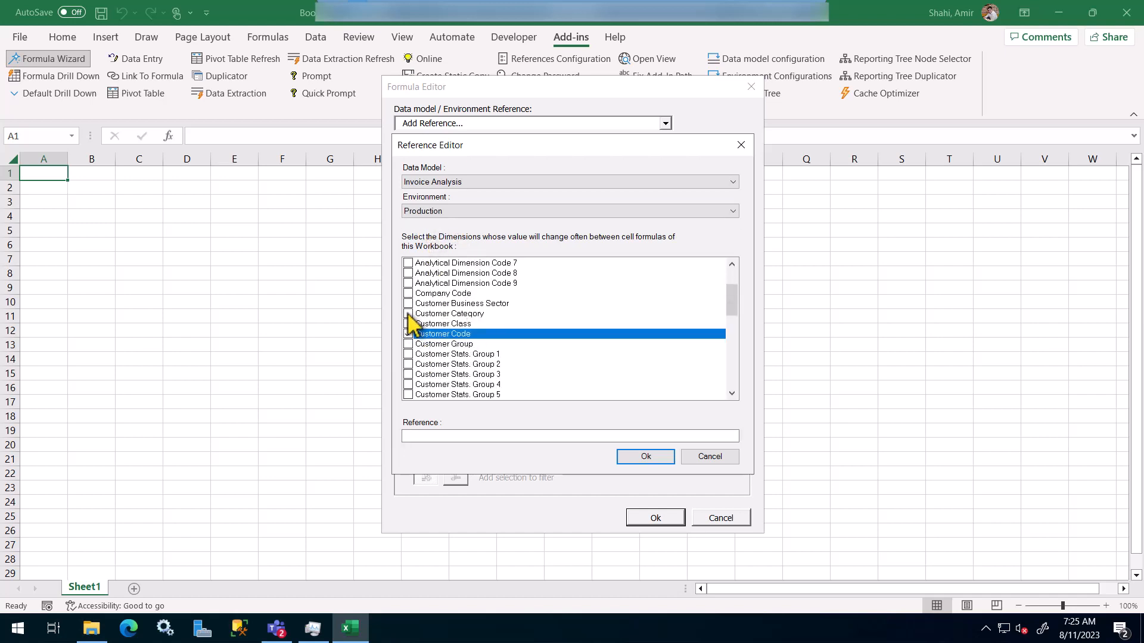
left_click(409, 364)
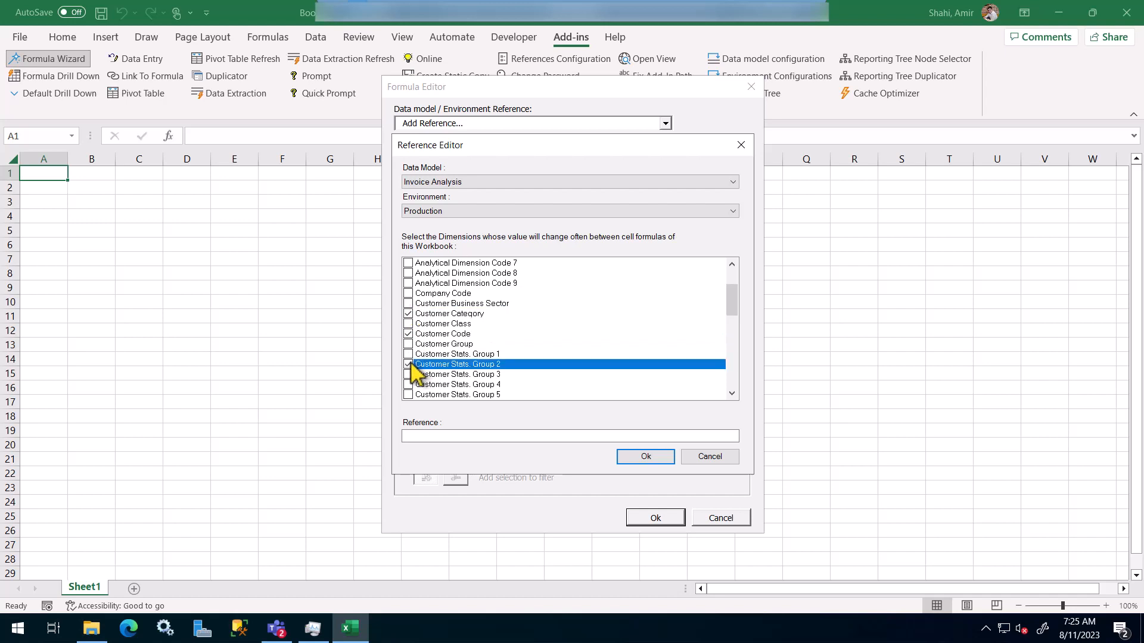
left_click(715, 459)
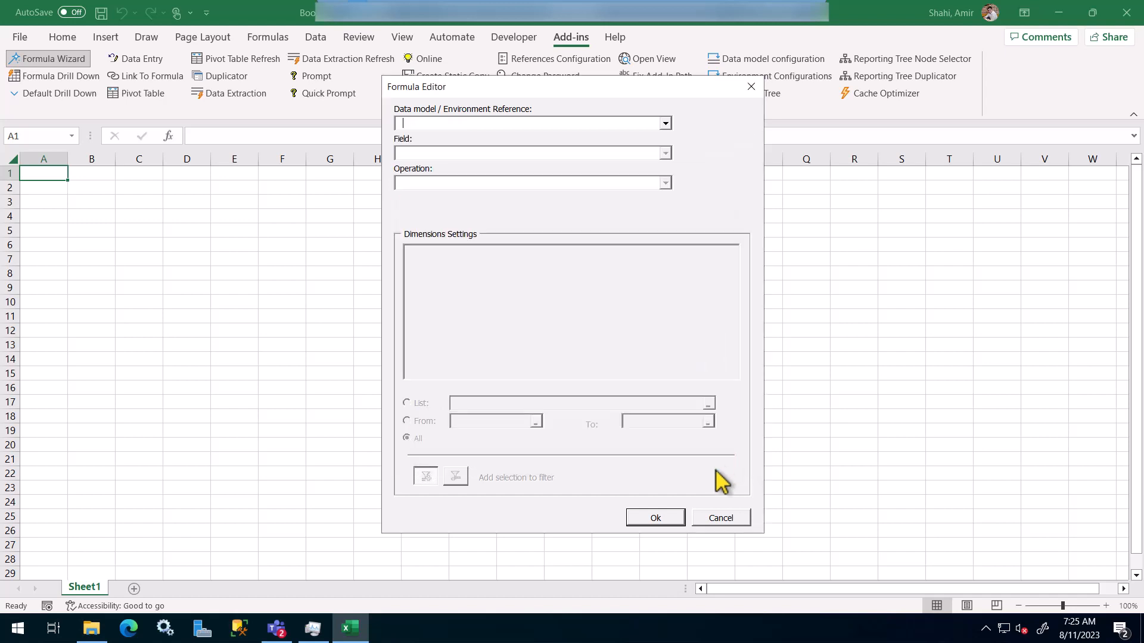
left_click(721, 519)
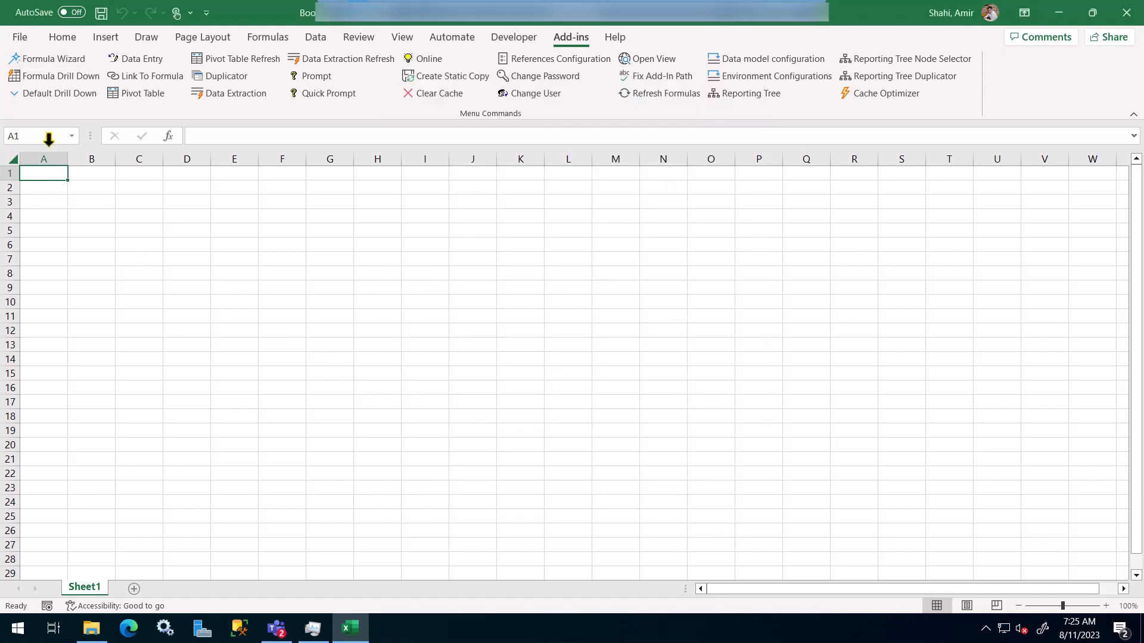